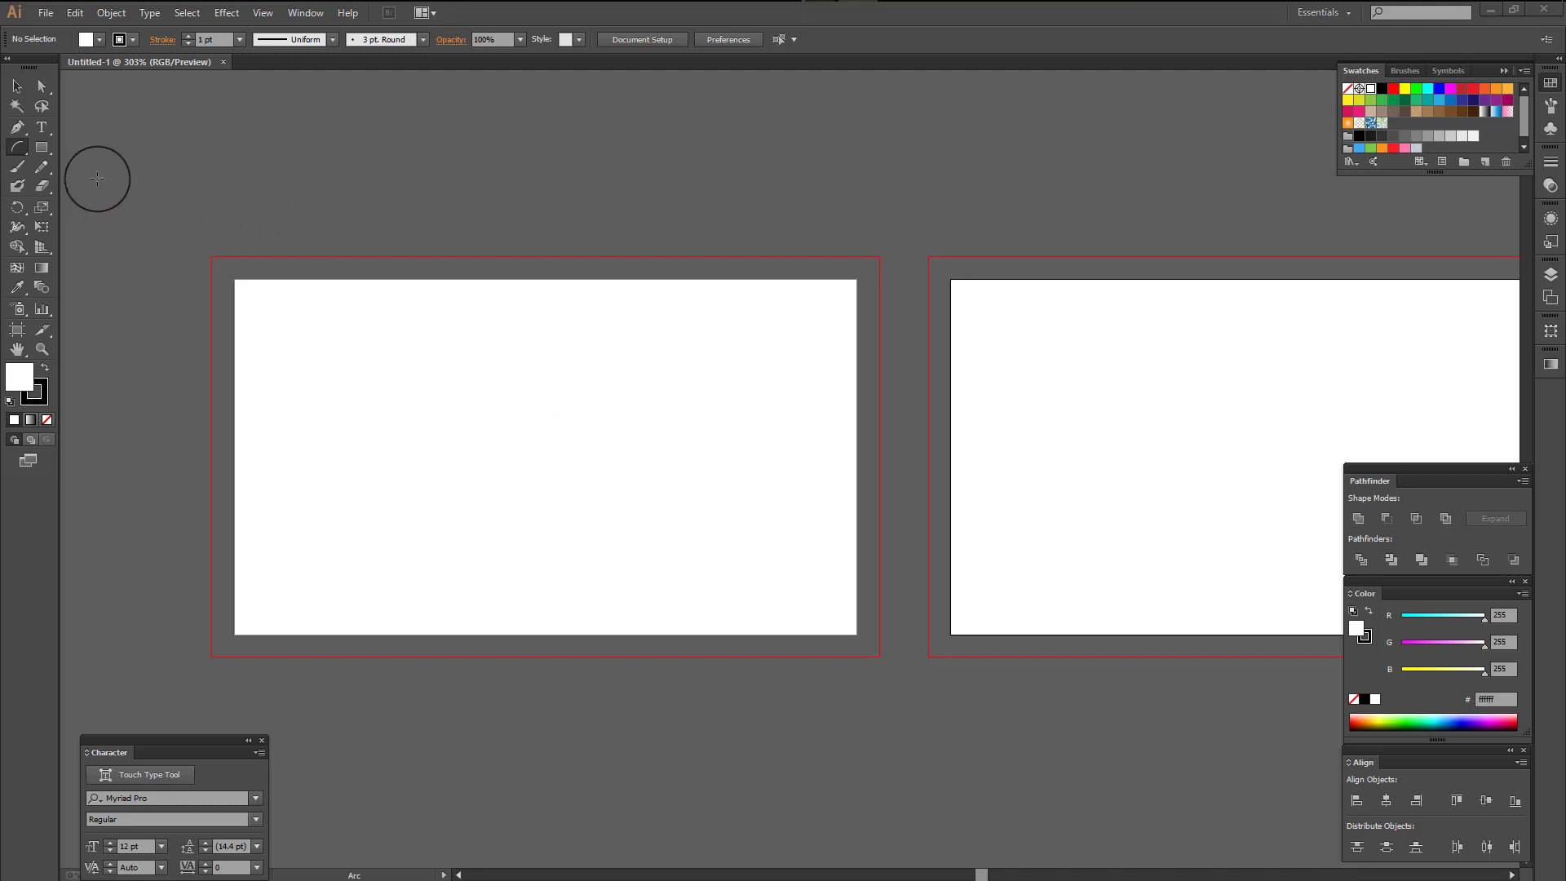
- Check the Type tools, then open the Line Segment and Arc tools flyout
{"action": "left_click", "coordinate": [45, 129]}
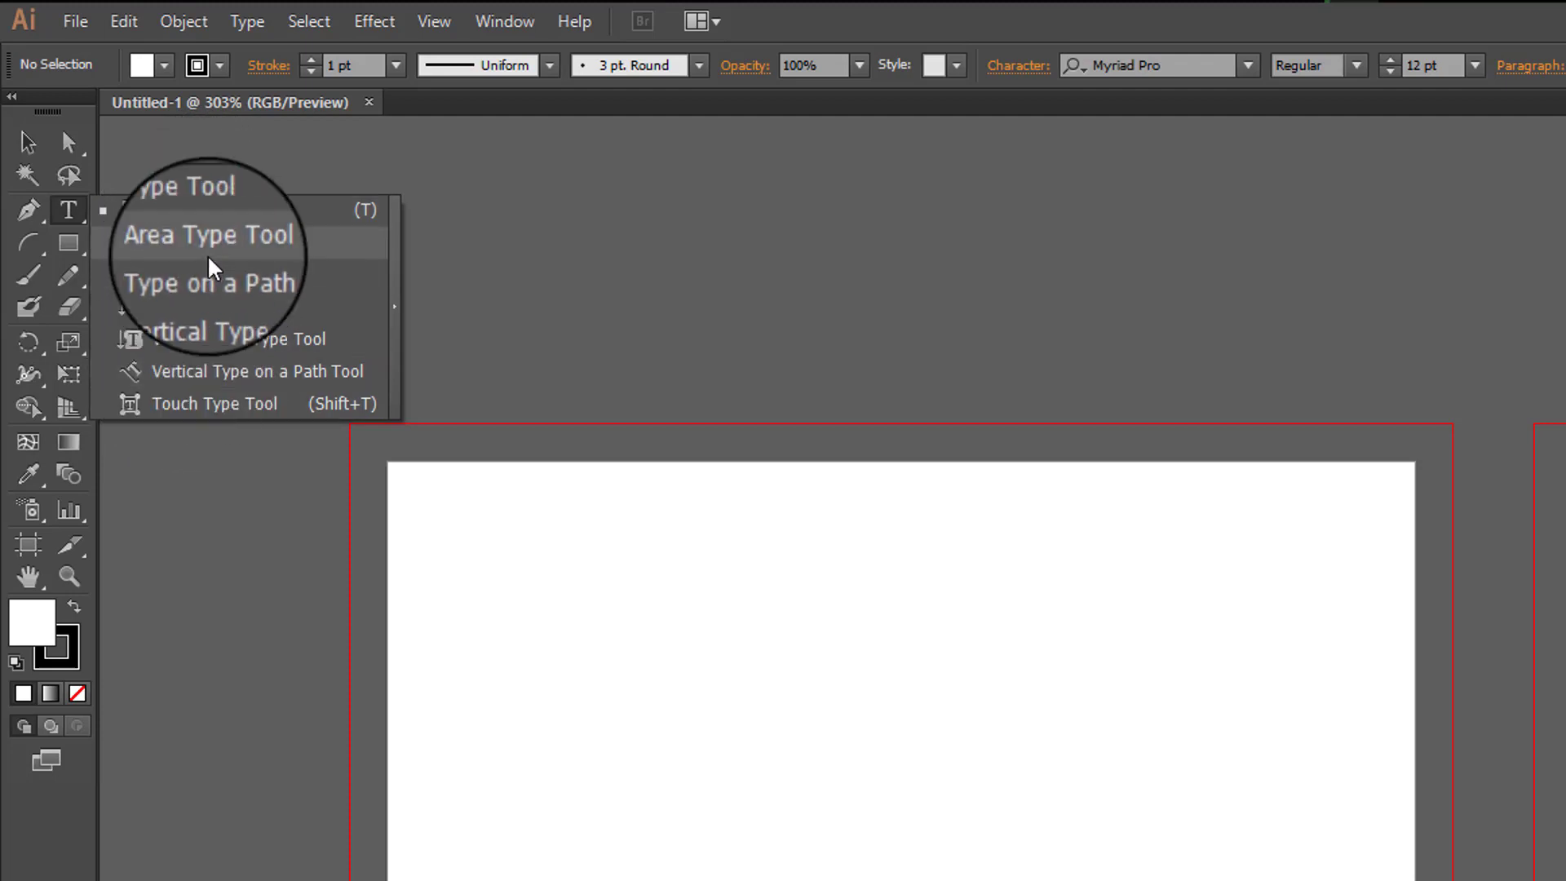
{"action": "left_click", "coordinate": [71, 208]}
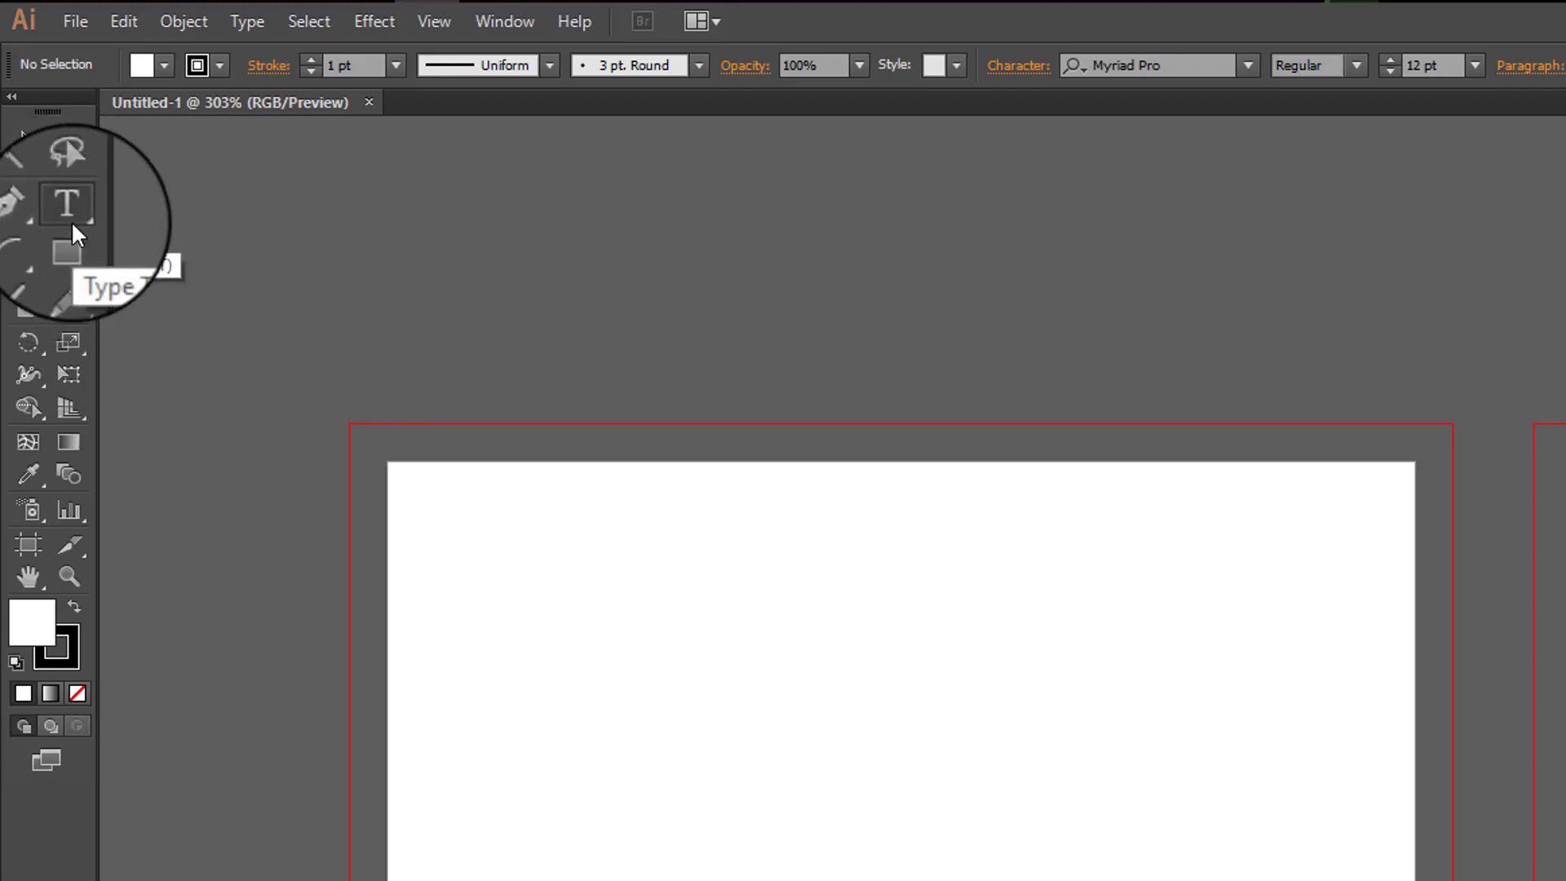
{"action": "left_click", "coordinate": [32, 238]}
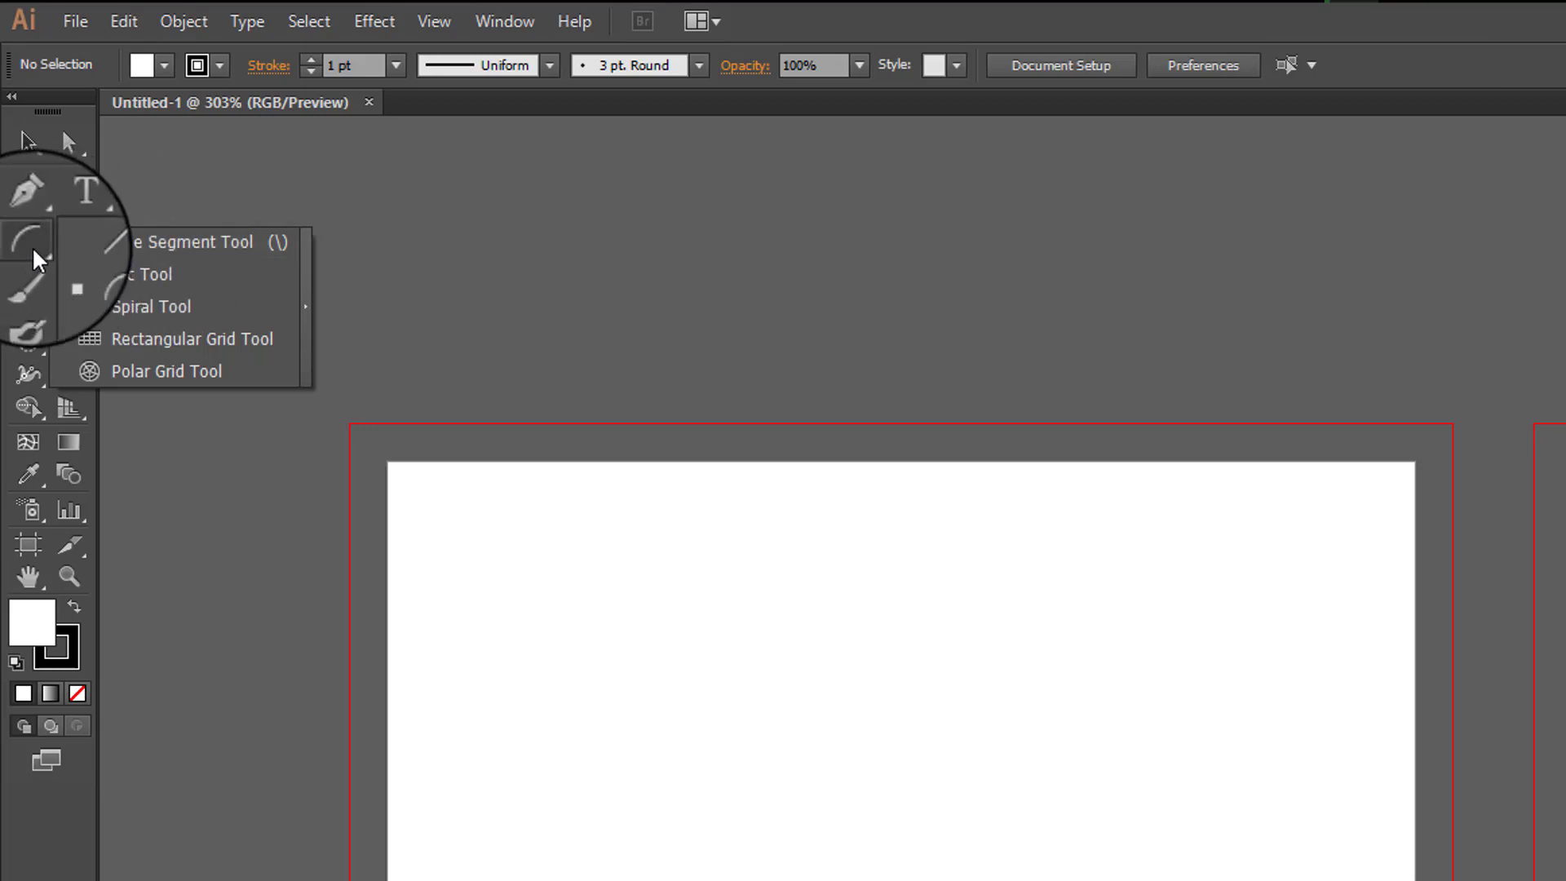
{"action": "left_click", "coordinate": [31, 249]}
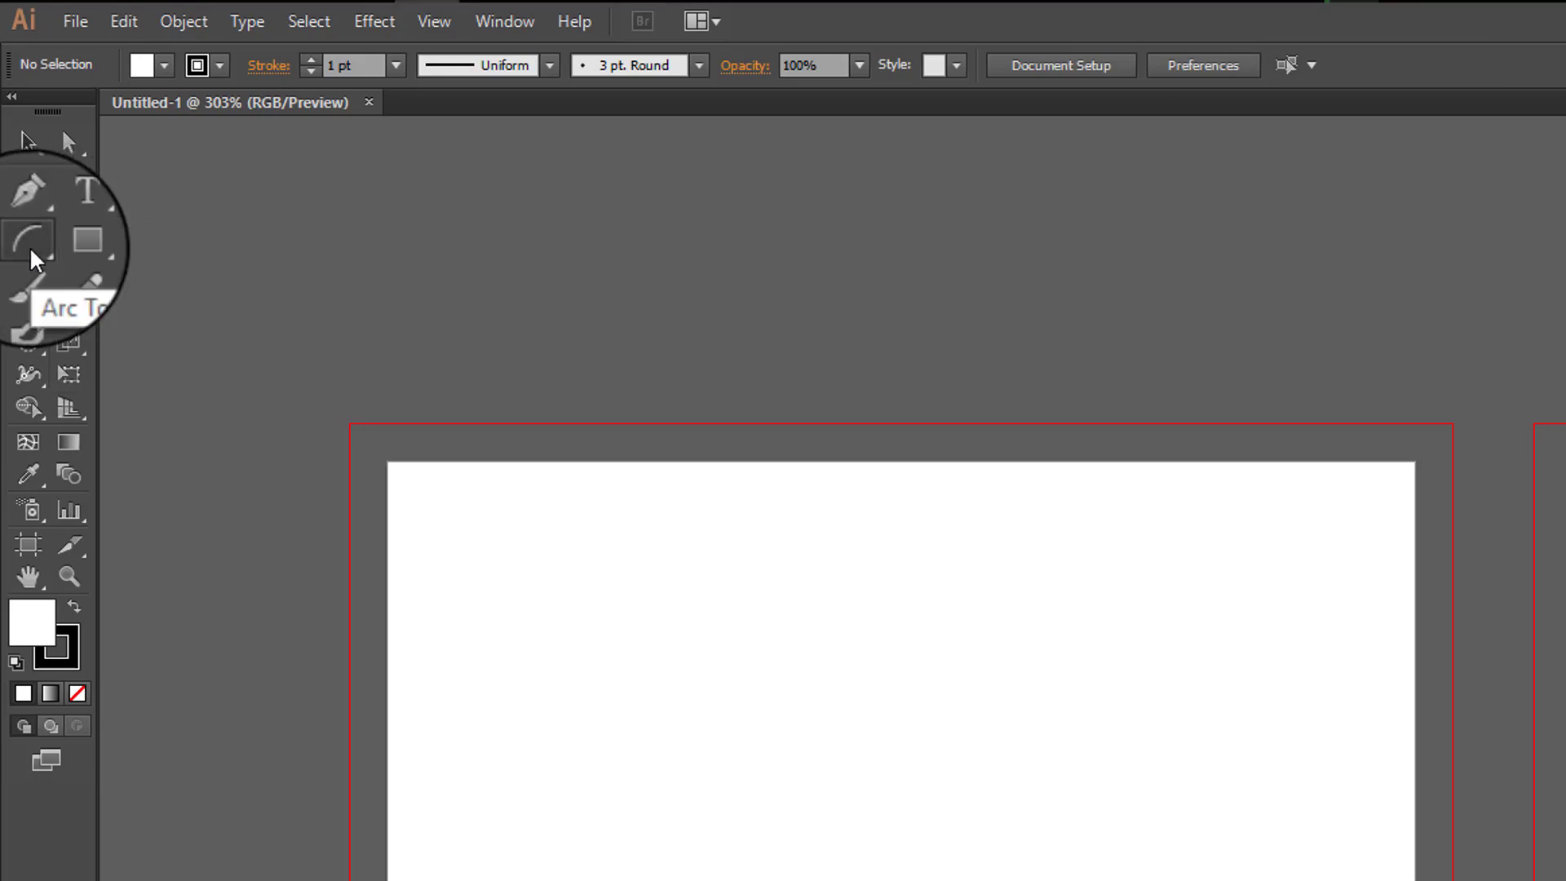
{"action": "left_click", "coordinate": [30, 251]}
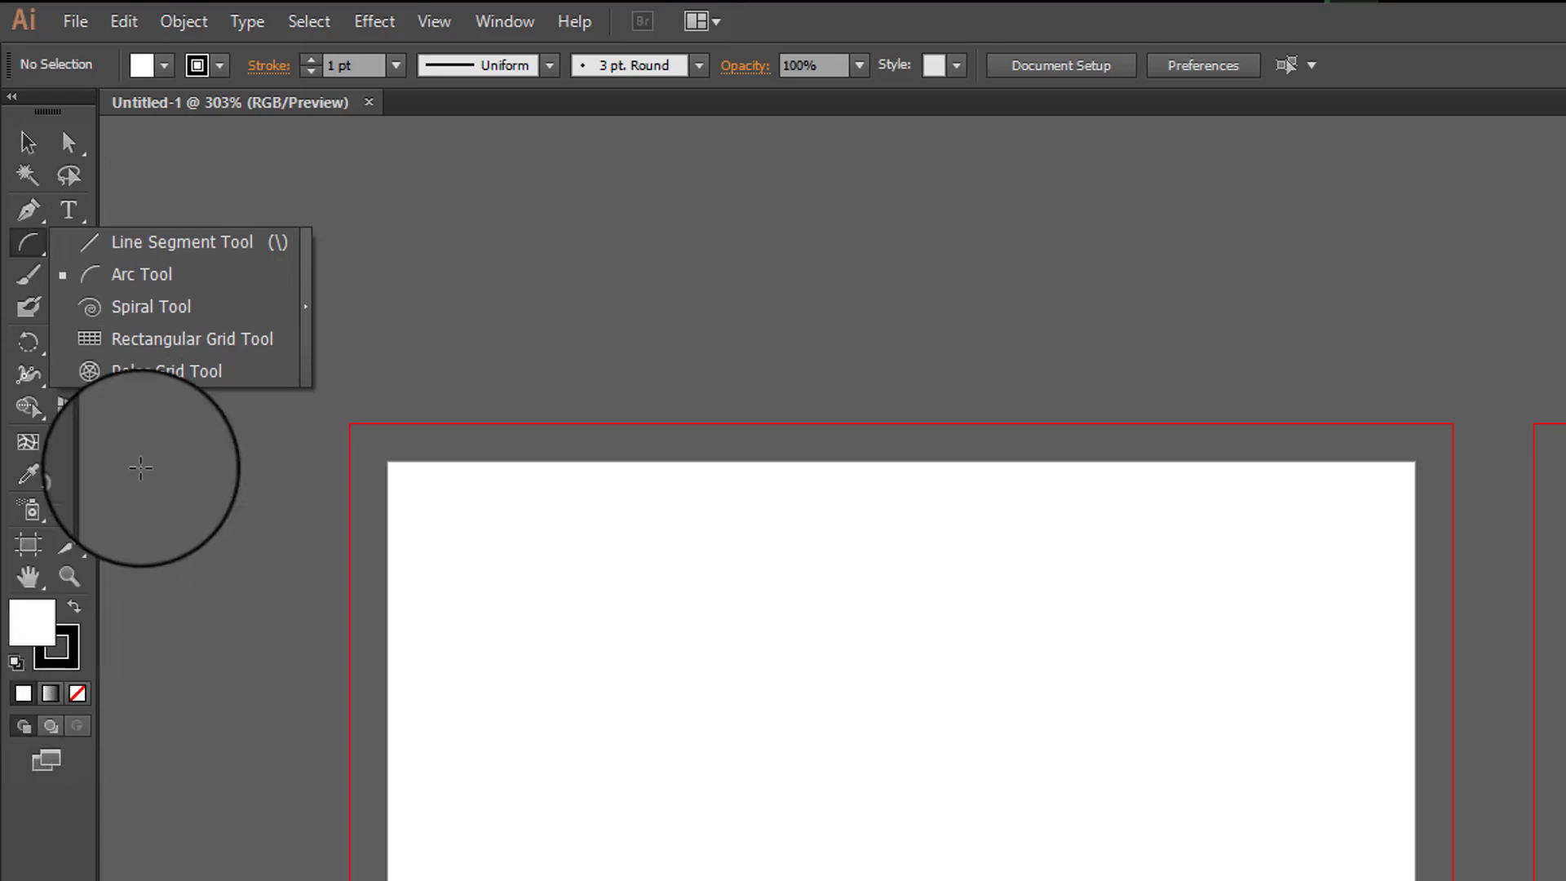
- Draw four black straight lines on the left artboard: two horizontal and two vertical
{"action": "left_click", "coordinate": [106, 244]}
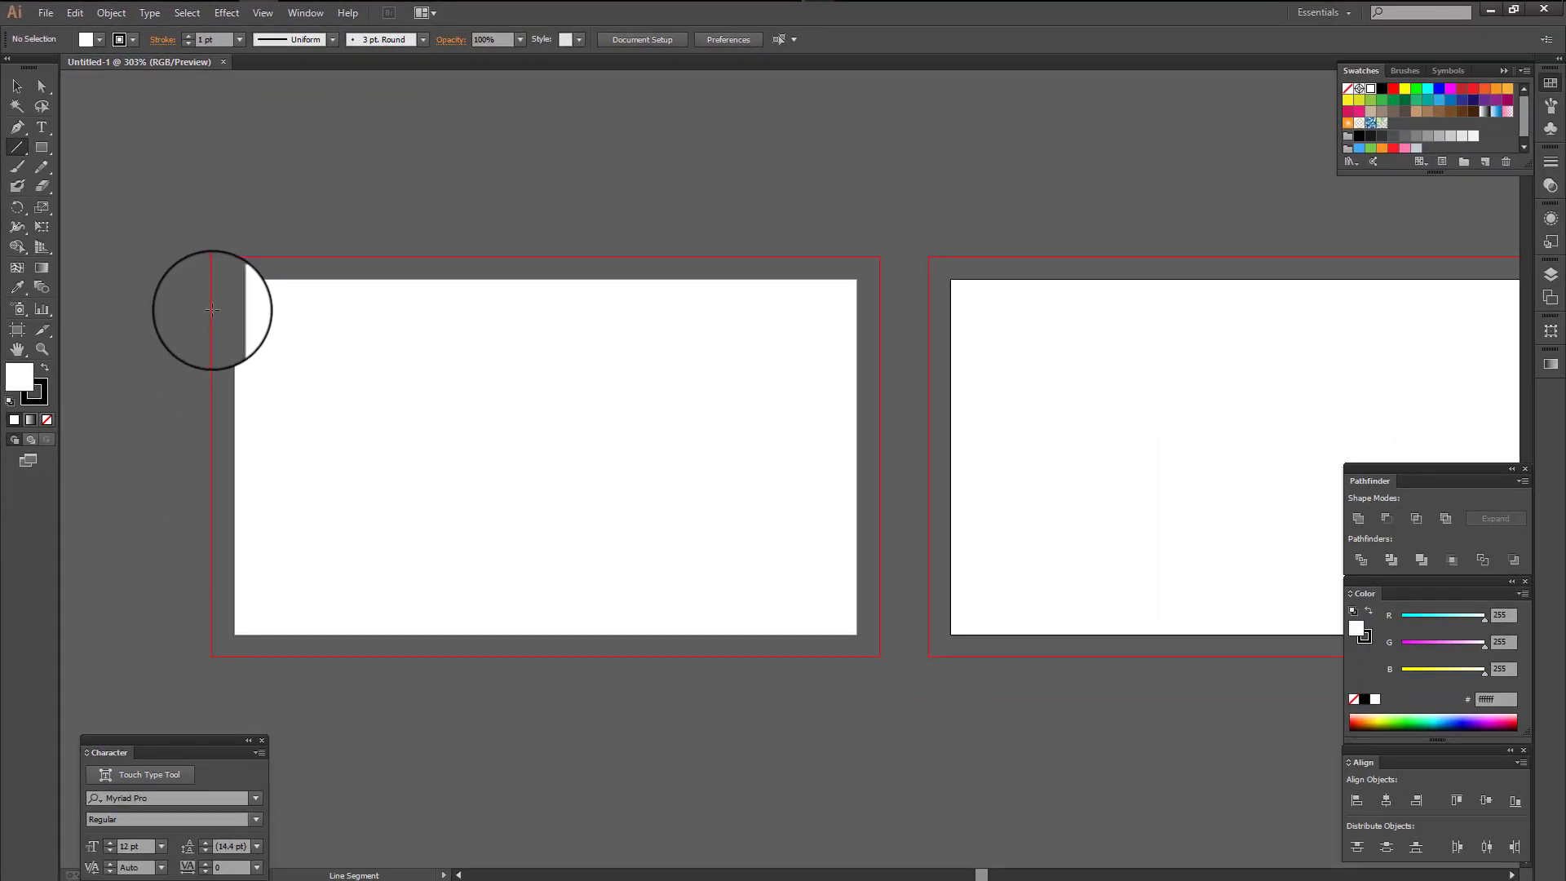
{"action": "left_click_drag", "start_coordinate": [247, 327], "coordinate": [845, 326]}
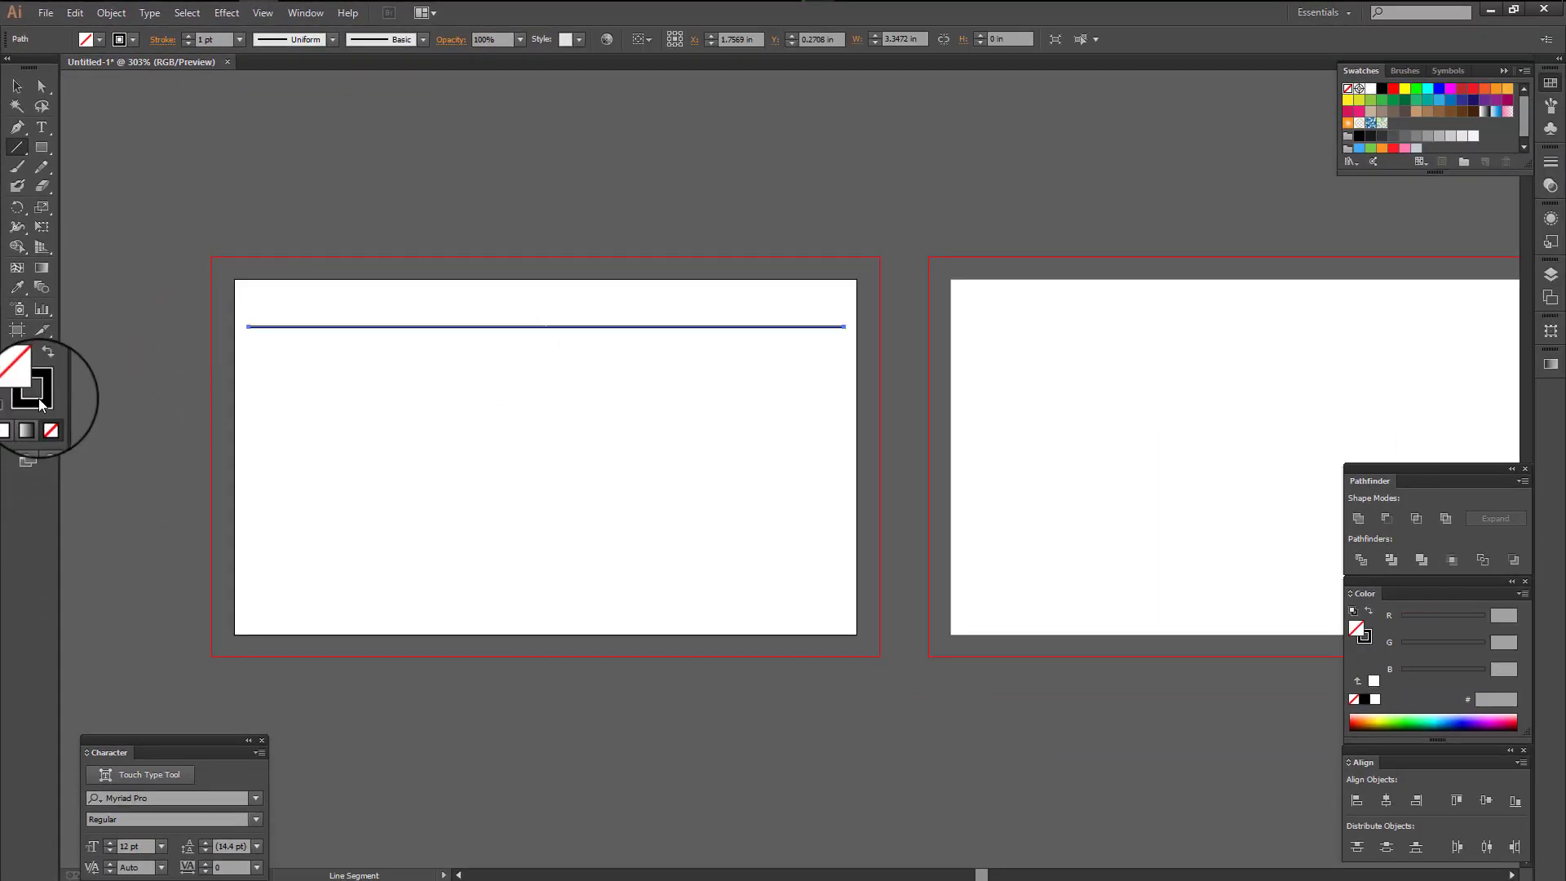
{"action": "left_click", "coordinate": [36, 399]}
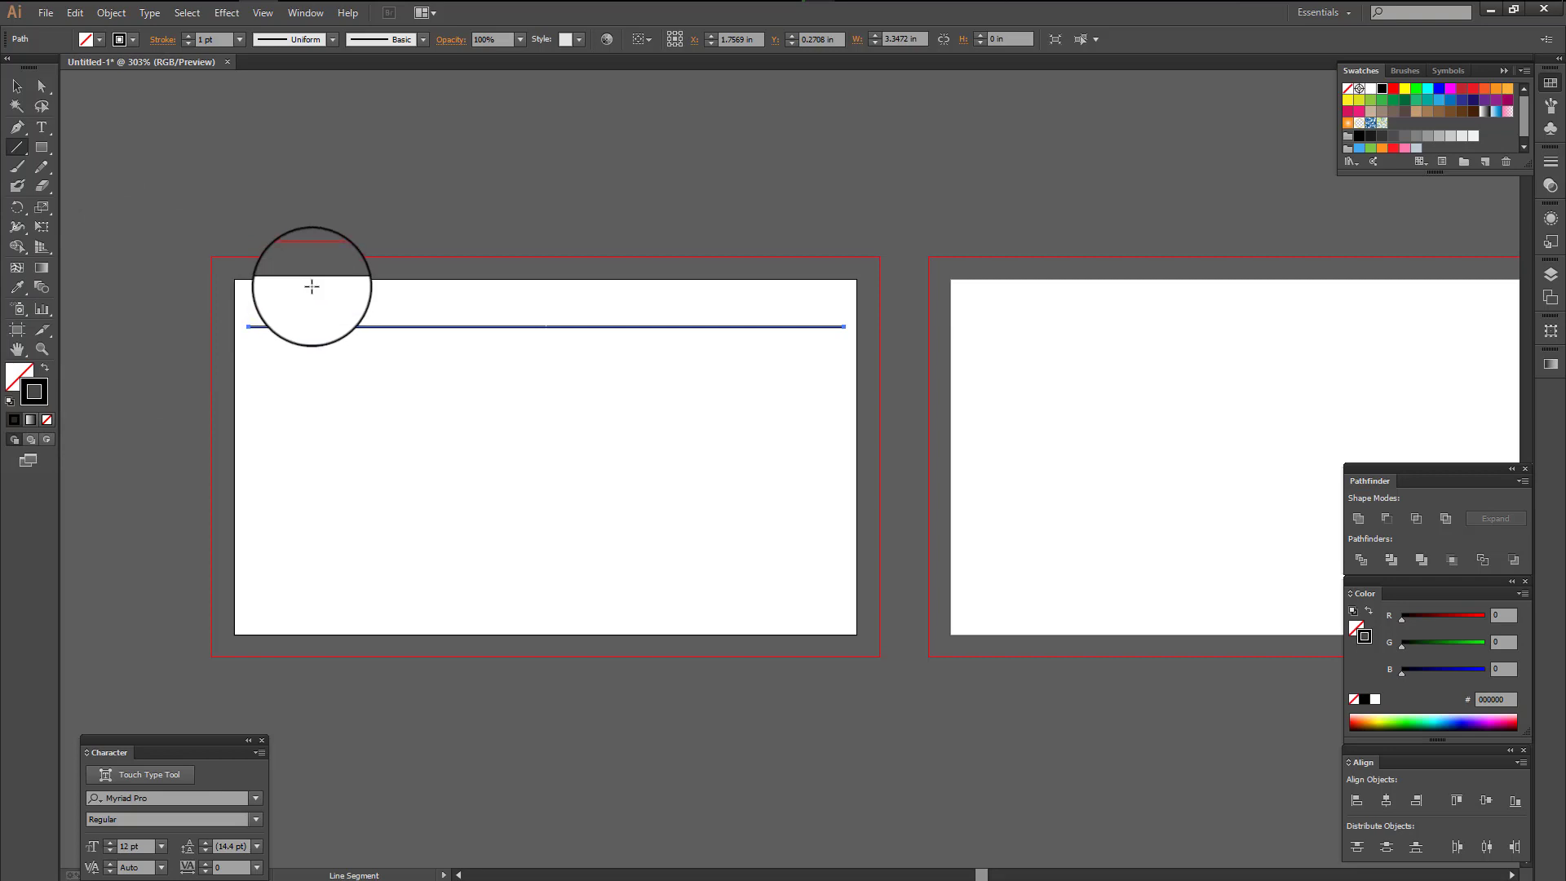
{"action": "left_click_drag", "start_coordinate": [308, 280], "coordinate": [307, 634]}
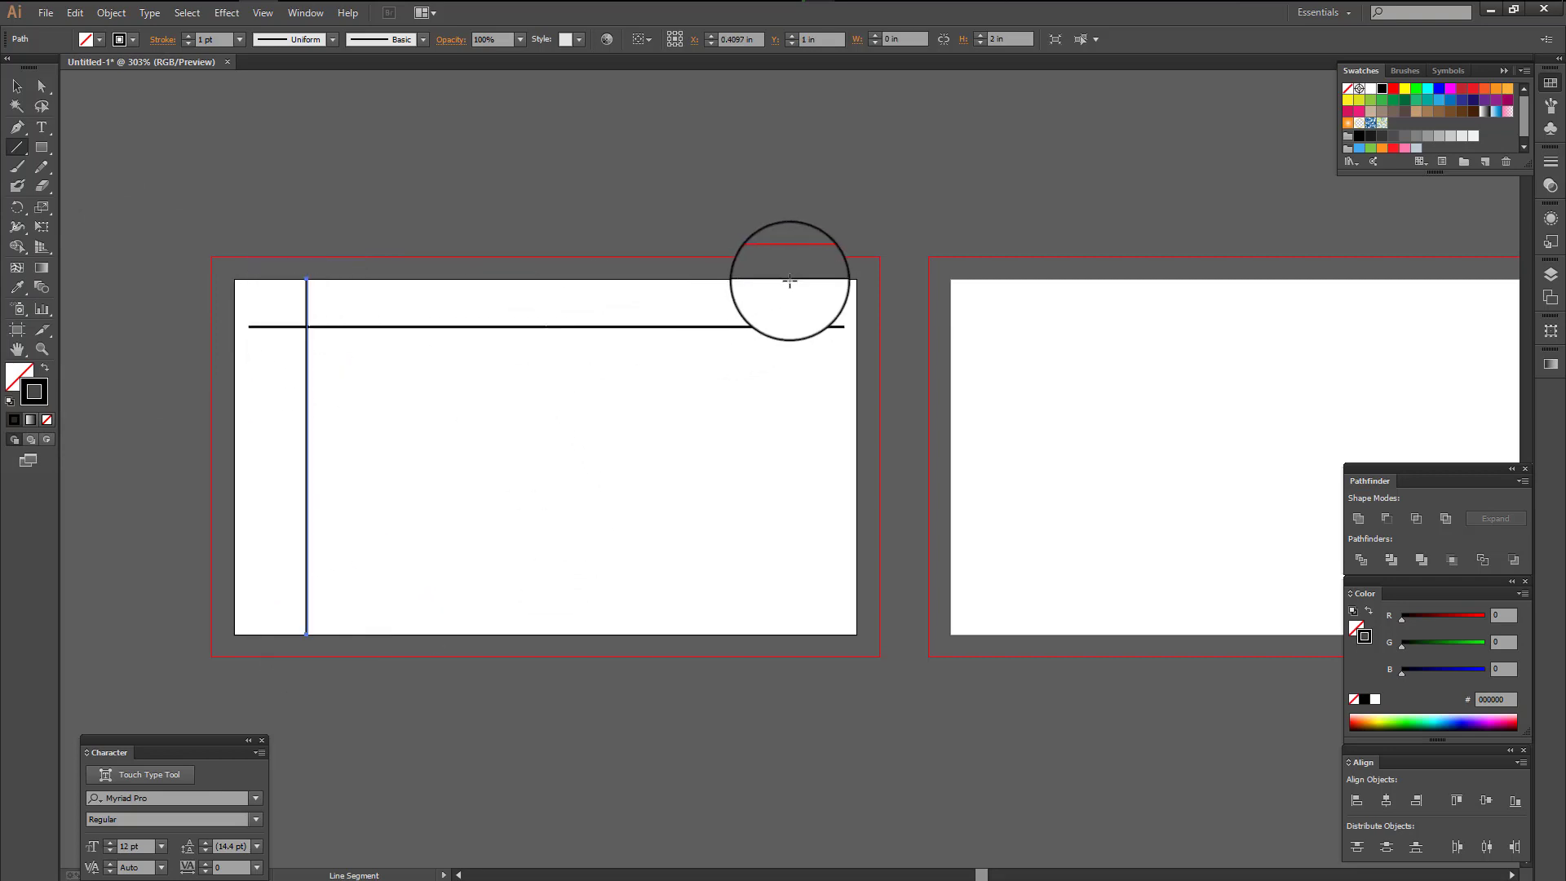
{"action": "left_click_drag", "start_coordinate": [790, 279], "coordinate": [788, 633]}
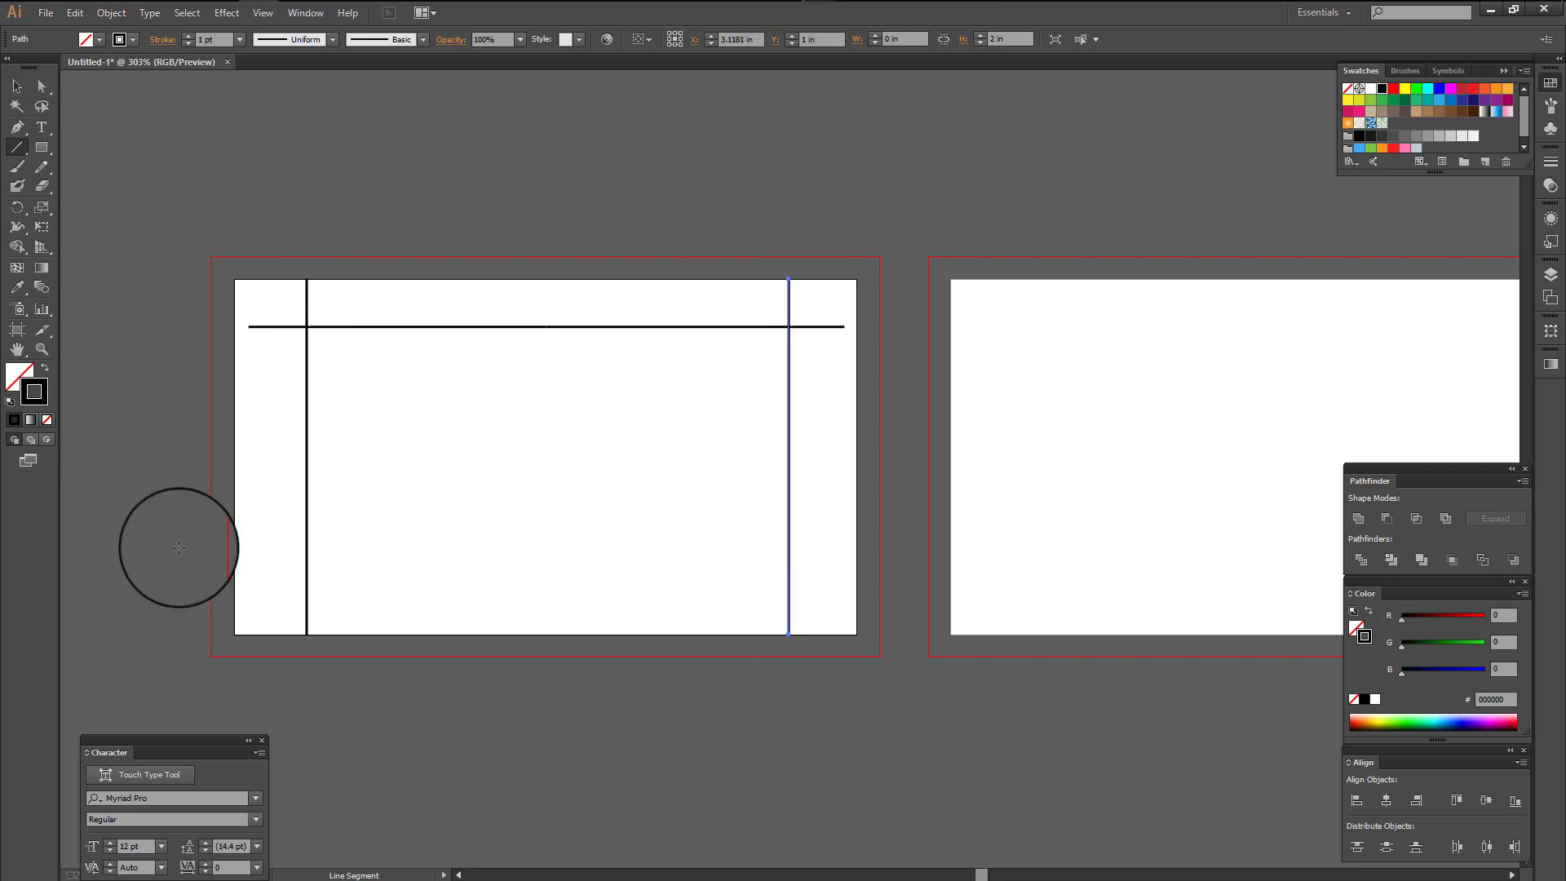
{"action": "left_click_drag", "start_coordinate": [251, 588], "coordinate": [843, 588]}
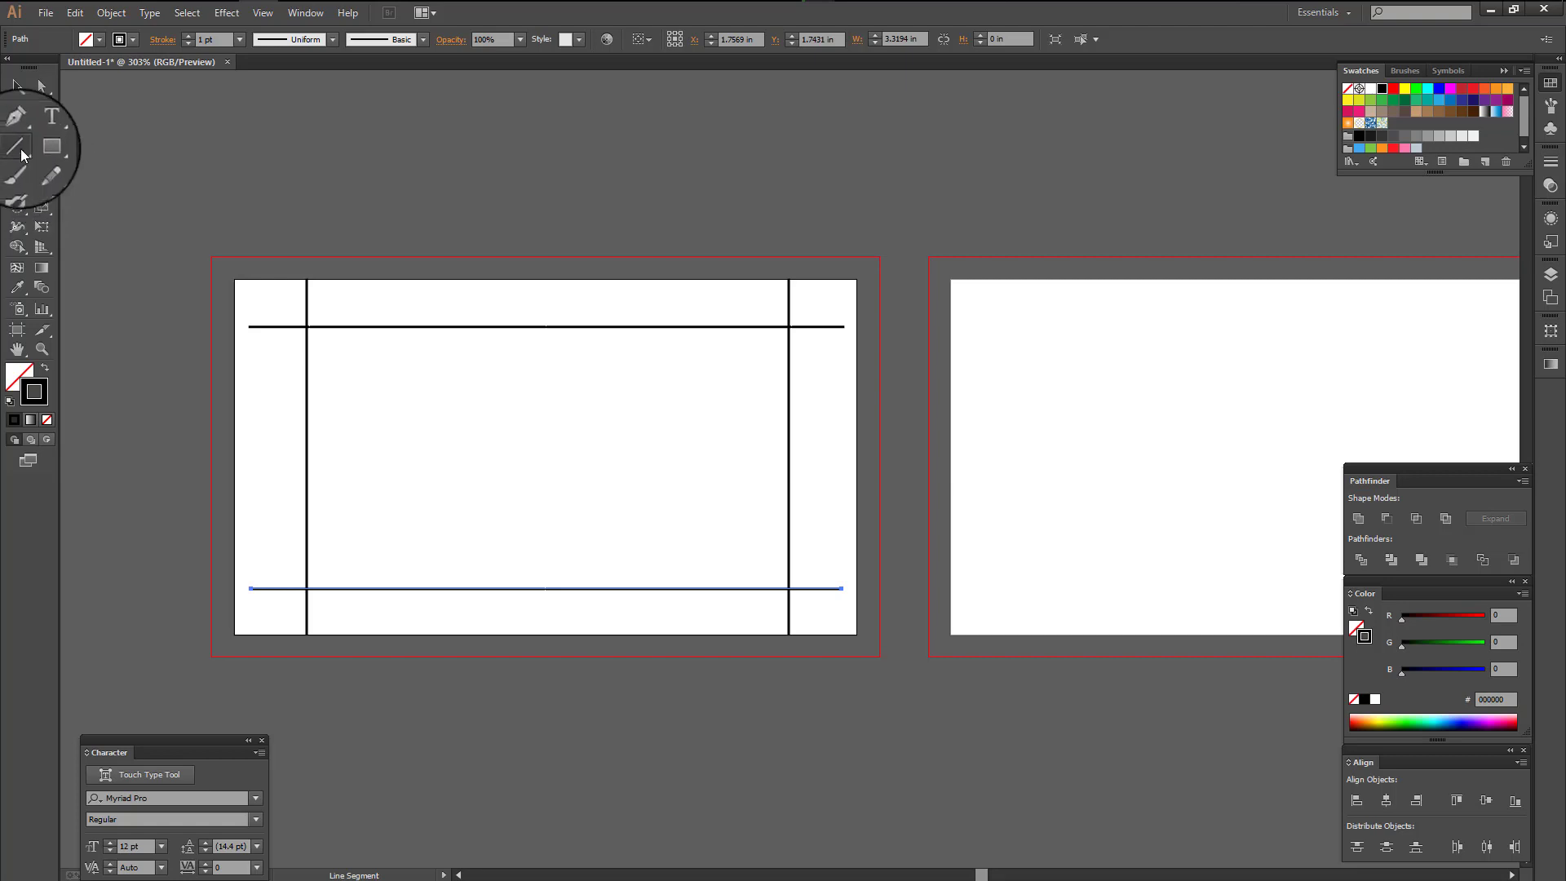
{"action": "left_click", "coordinate": [16, 147]}
- Set the stroke to green (G 131) and draw the first arcs above the bottom line
{"action": "left_click", "coordinate": [71, 169]}
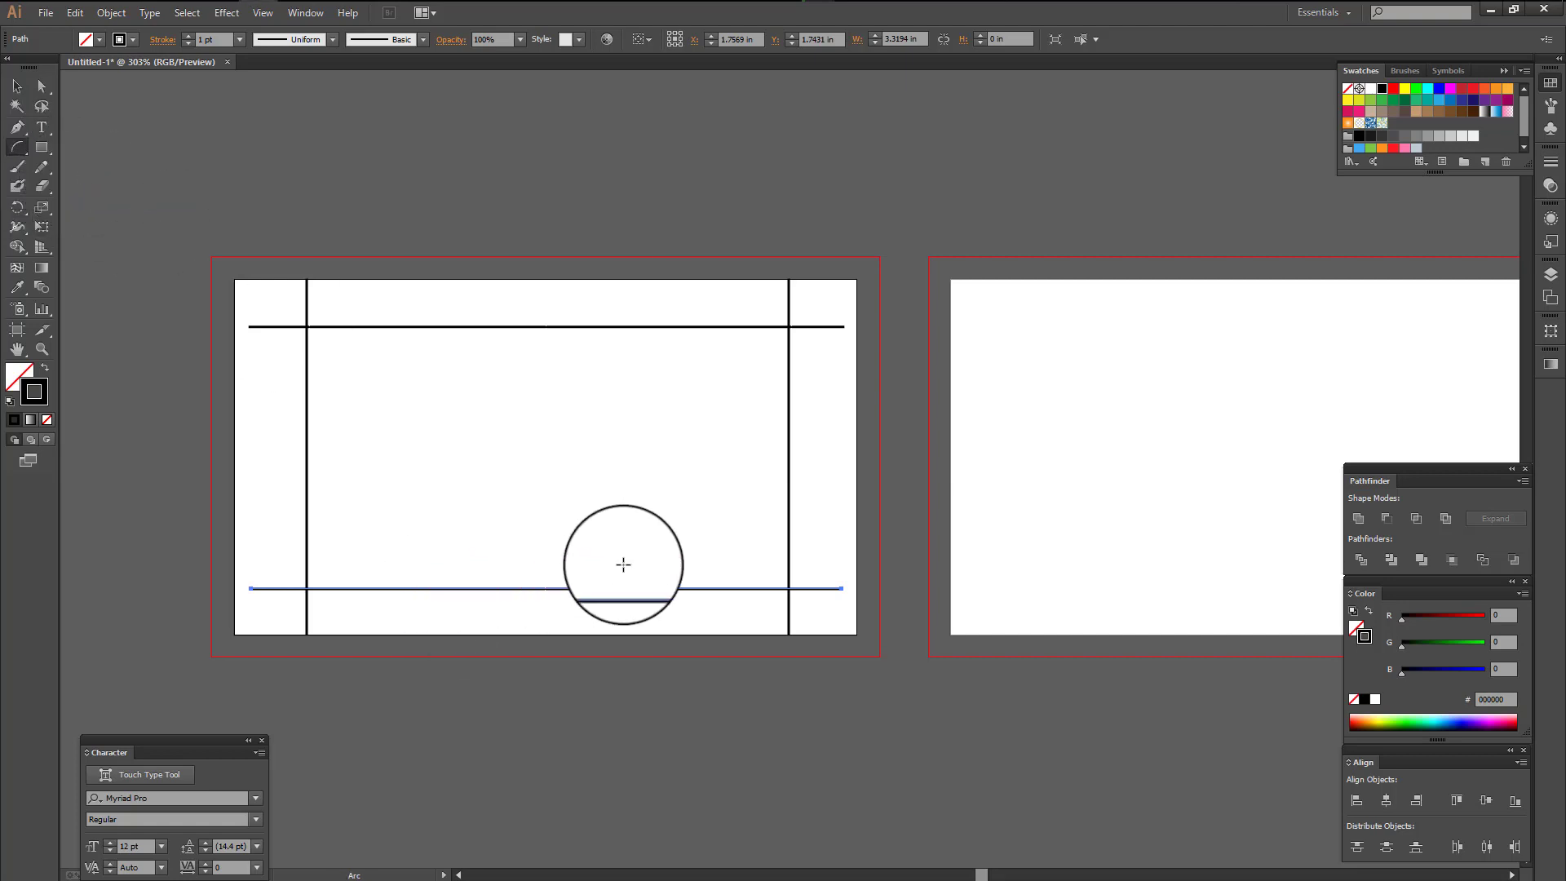
{"action": "left_click", "coordinate": [1444, 644]}
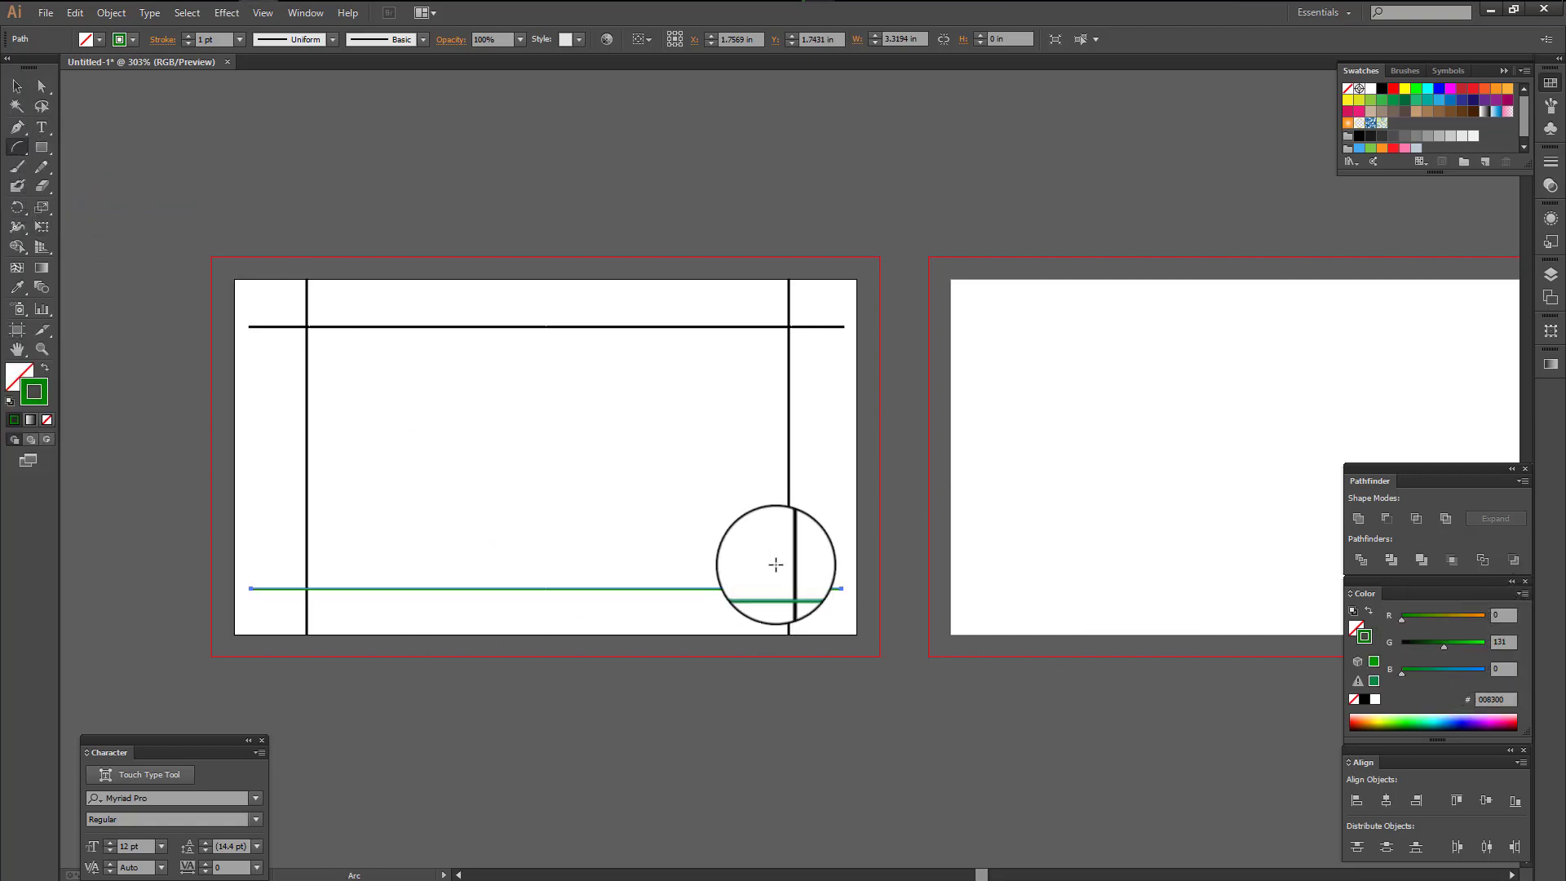
{"action": "left_click_drag", "start_coordinate": [735, 564], "coordinate": [696, 449]}
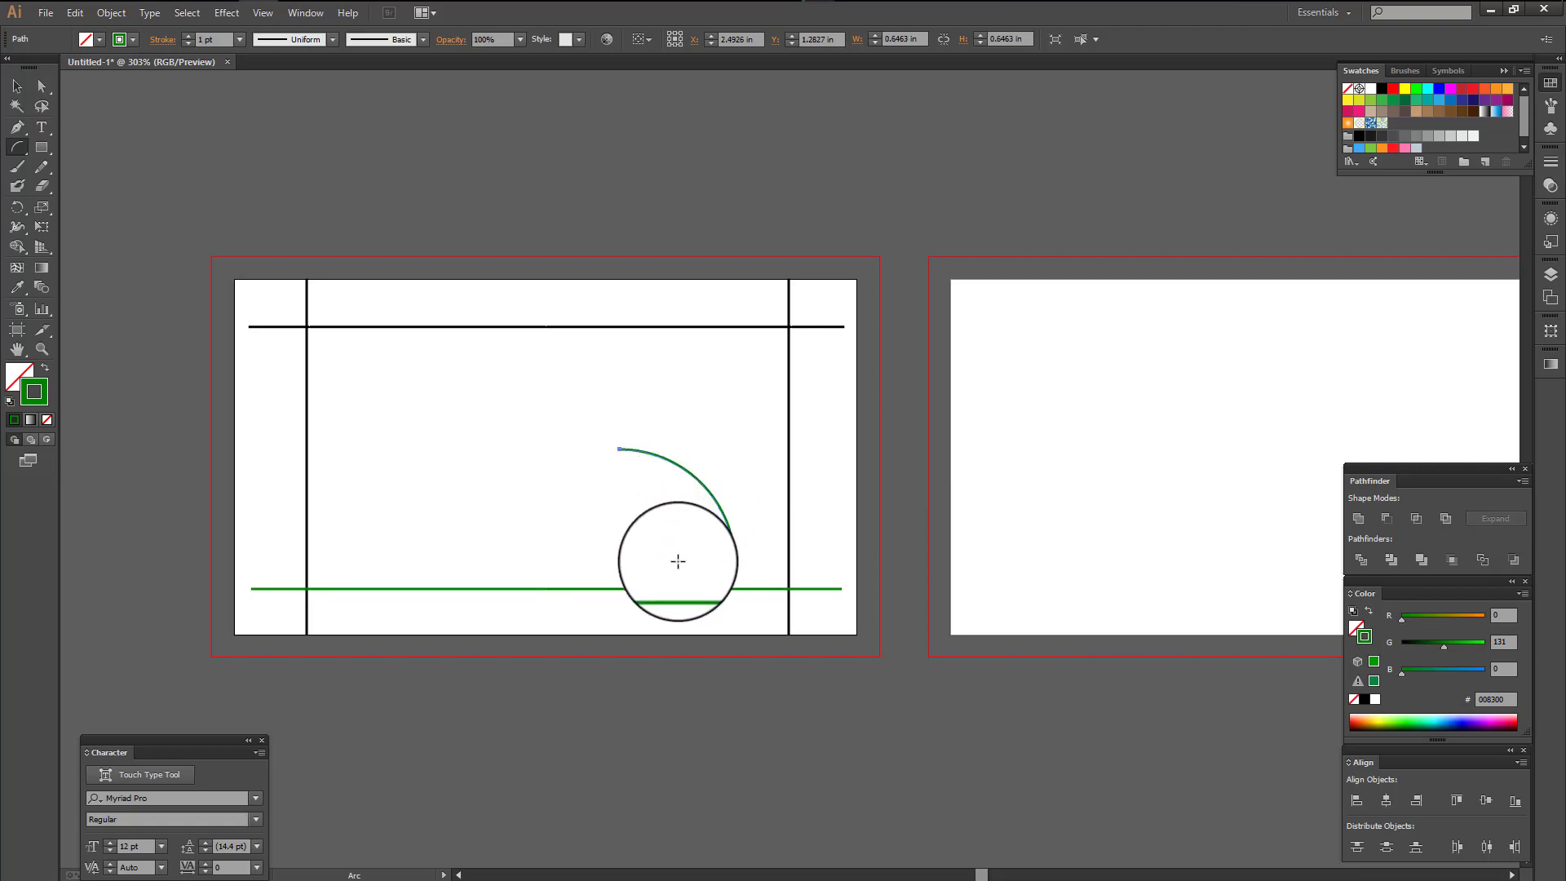
{"action": "left_click_drag", "start_coordinate": [674, 560], "coordinate": [725, 445]}
{"action": "left_click_drag", "start_coordinate": [634, 494], "coordinate": [728, 431]}
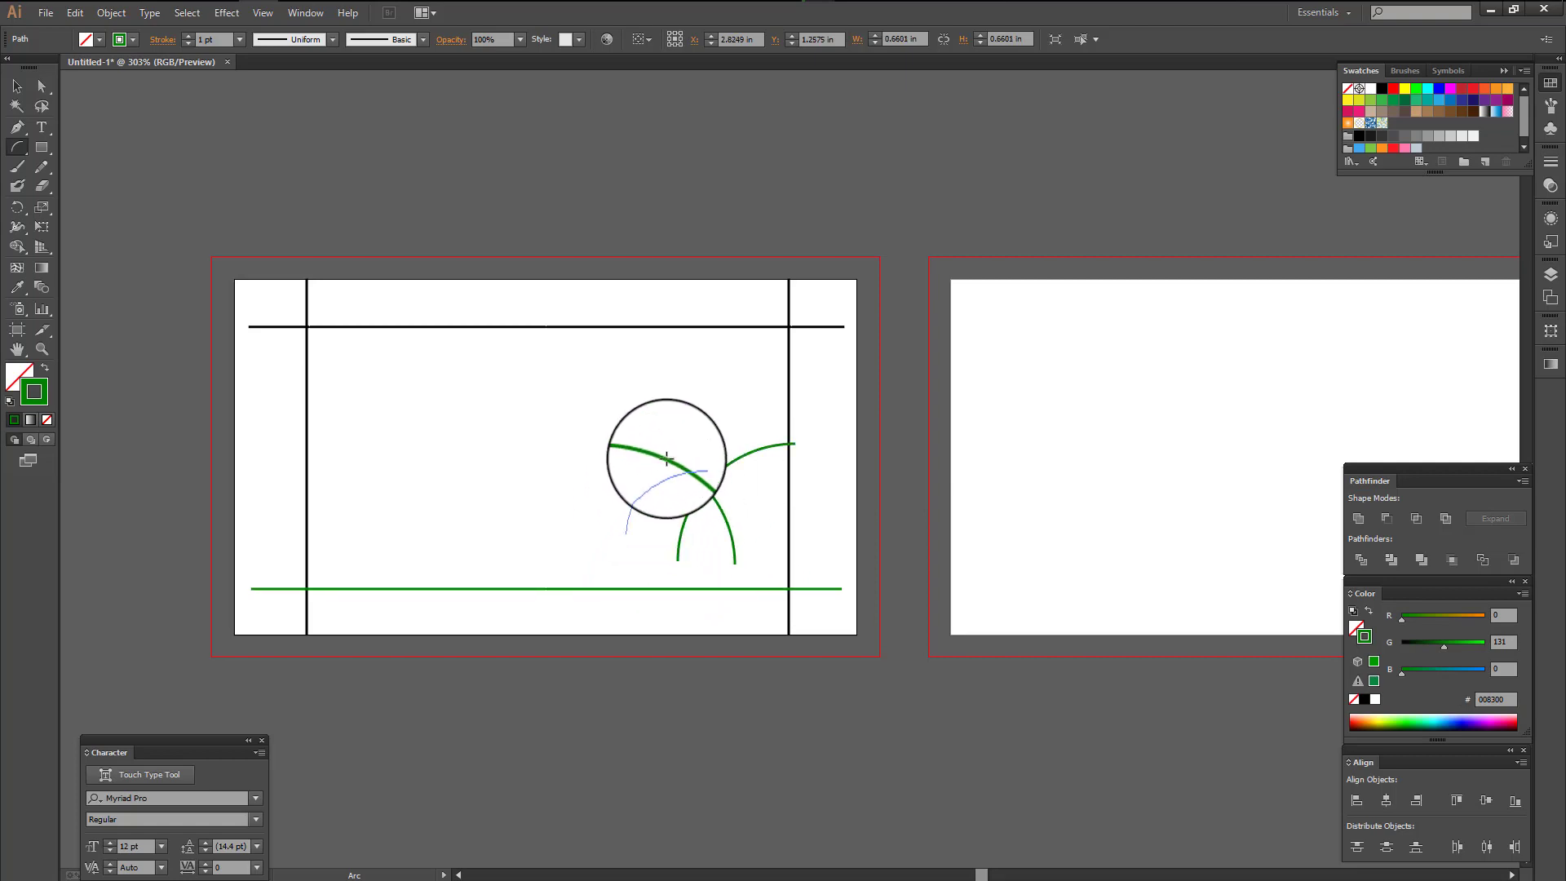
- Add more overlapping green arcs to the cluster, undoing the oversized last one
{"action": "left_click_drag", "start_coordinate": [563, 441], "coordinate": [471, 423]}
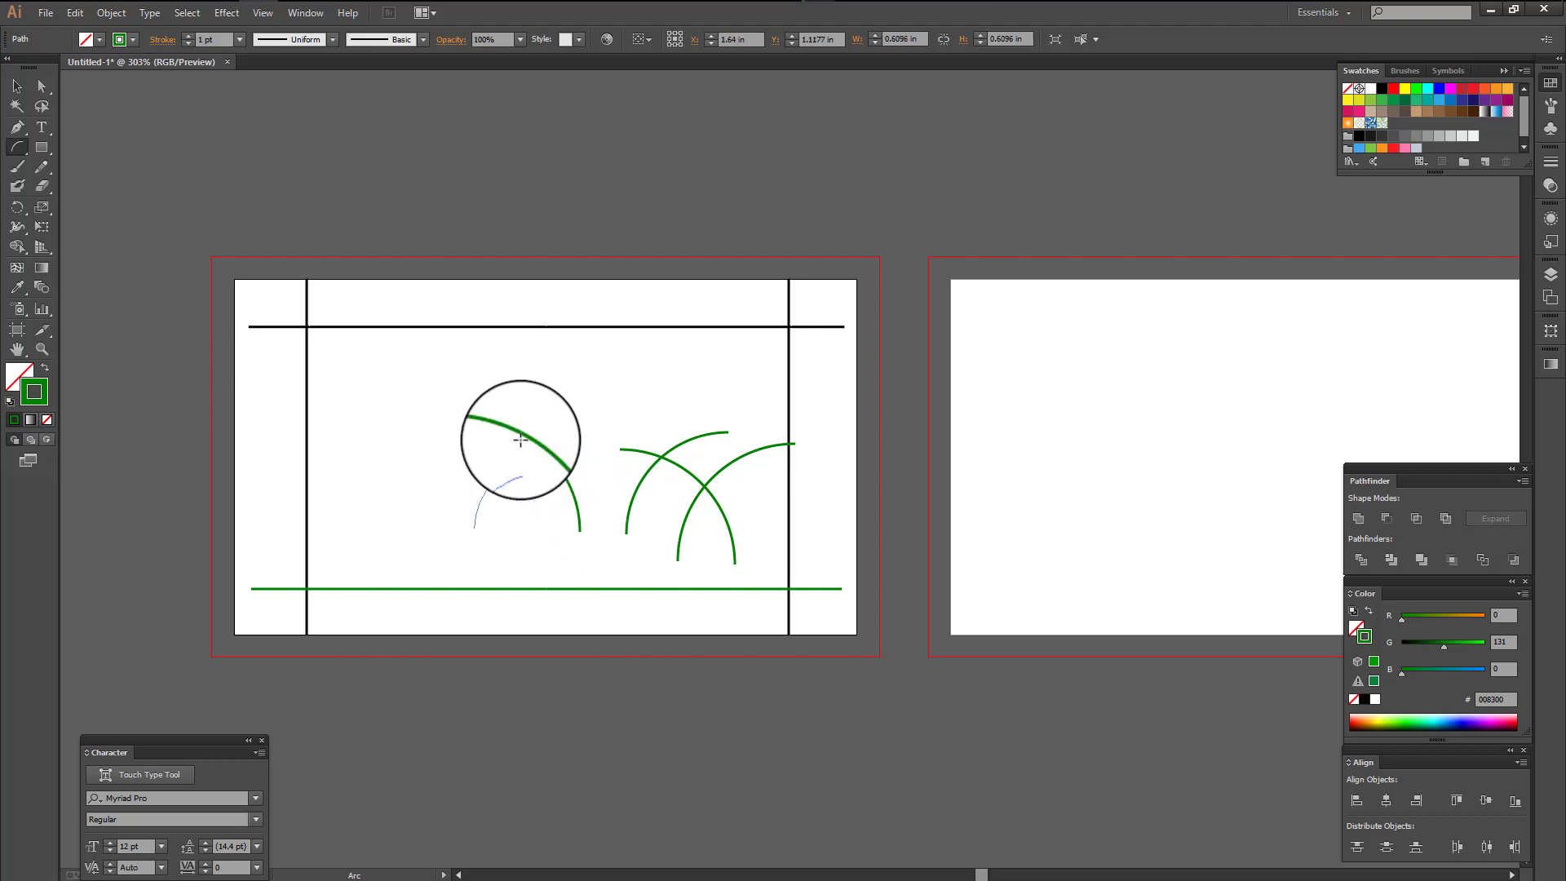
{"action": "left_click_drag", "start_coordinate": [473, 528], "coordinate": [608, 395]}
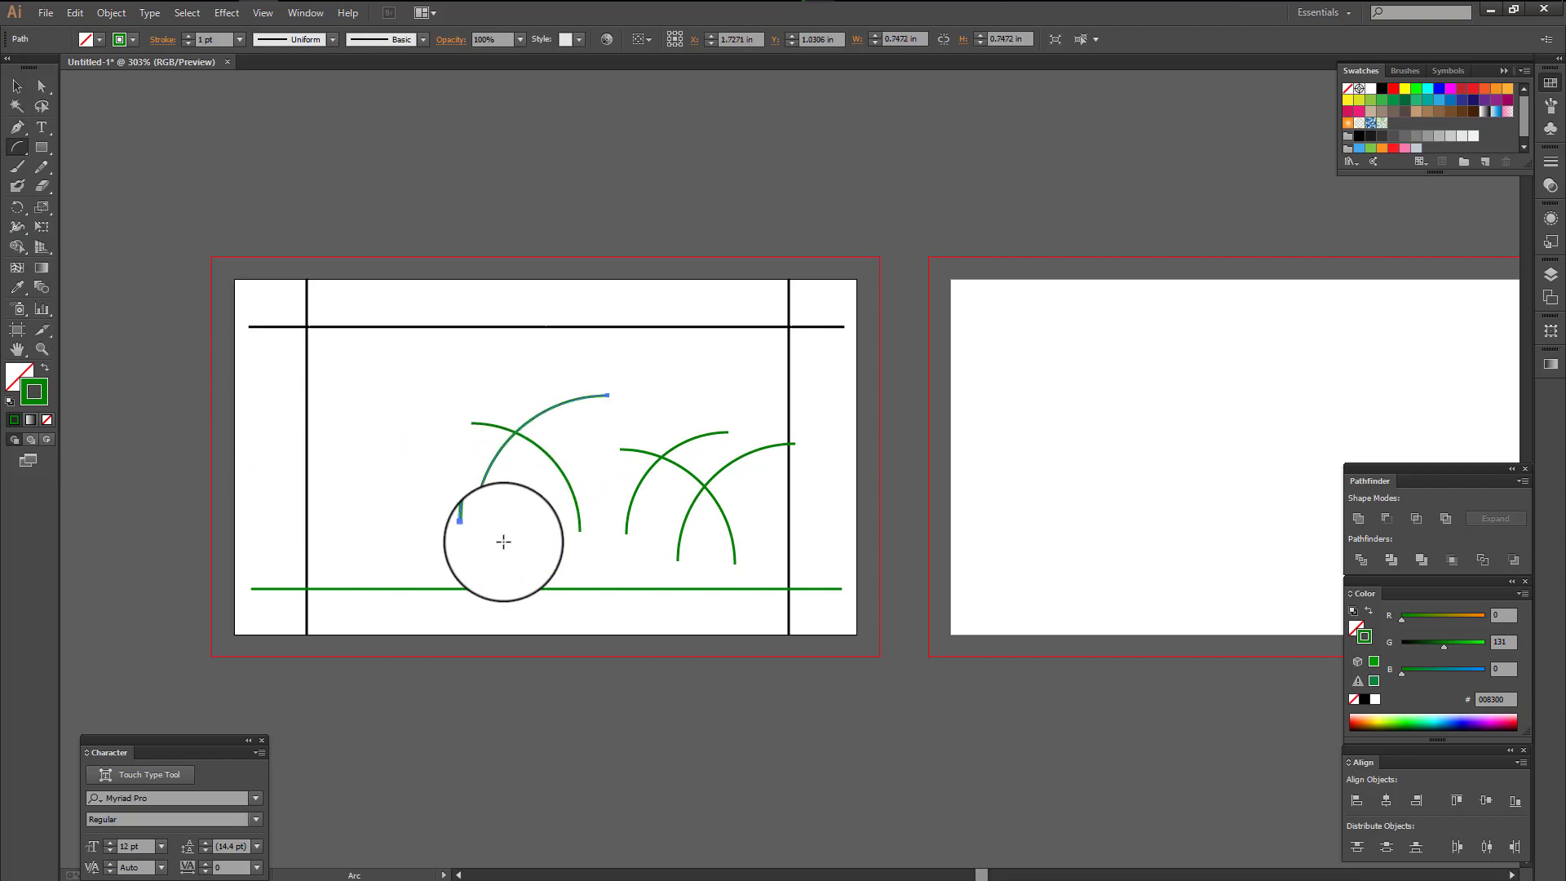
{"action": "left_click_drag", "start_coordinate": [531, 538], "coordinate": [654, 415]}
{"action": "left_click_drag", "start_coordinate": [613, 569], "coordinate": [502, 460]}
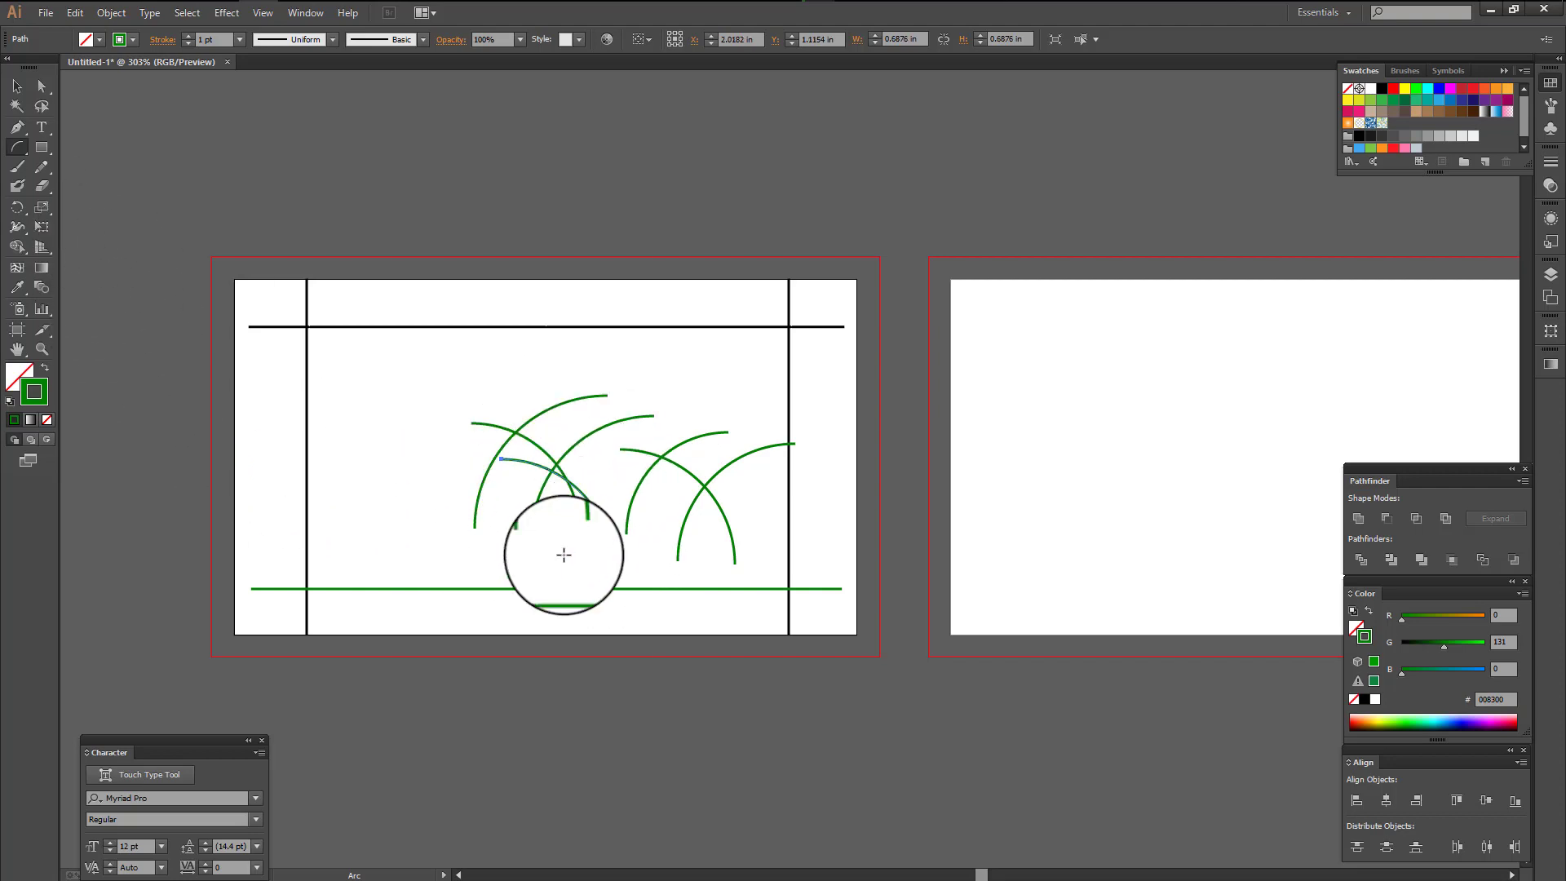
{"action": "mouse_move", "coordinate": [525, 561]}
{"action": "left_mouse_down"}
{"action": "mouse_move", "coordinate": [682, 357]}
{"action": "mouse_move", "coordinate": [808, 303]}
{"action": "left_mouse_up"}
{"action": "key", "text": "ctrl+z"}
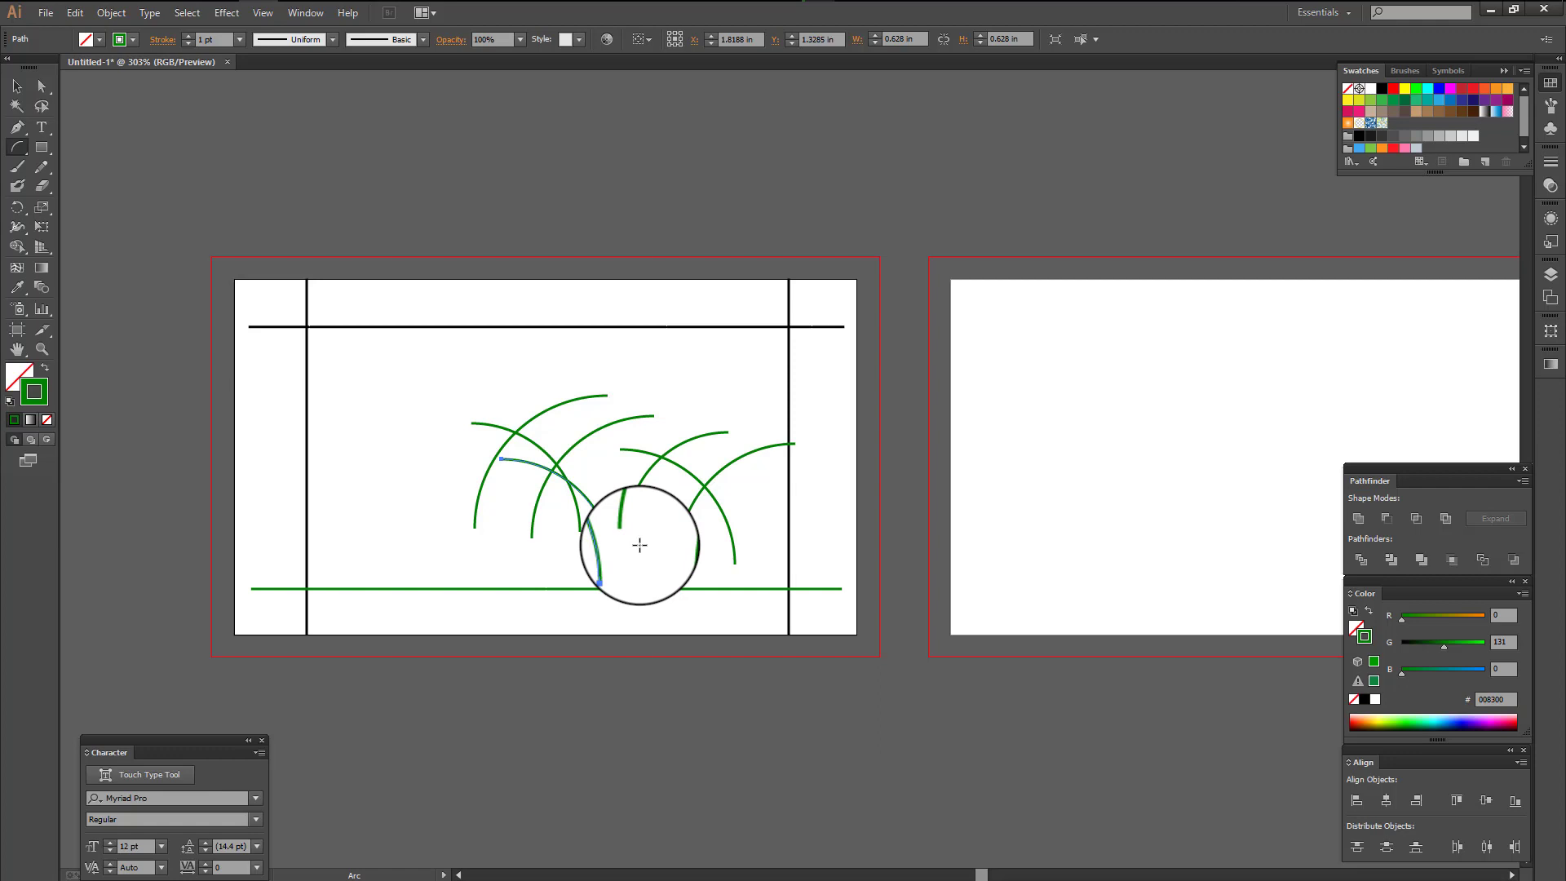
- Draw two green spirals on the left side of the artboard, one above the other
{"action": "left_click", "coordinate": [21, 150]}
{"action": "left_click", "coordinate": [91, 193]}
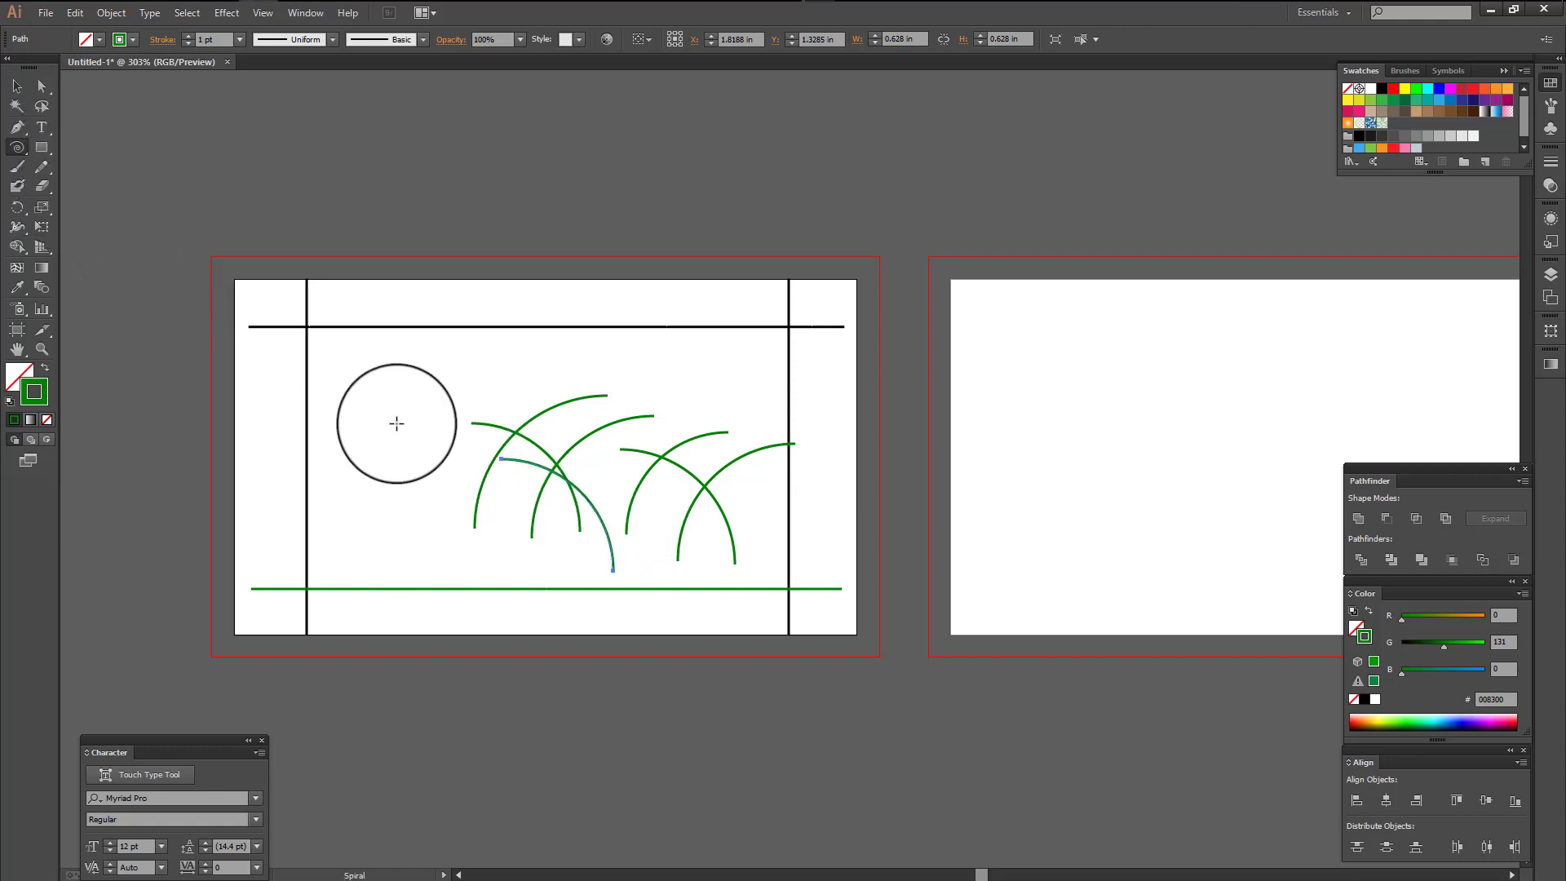
{"action": "left_click_drag", "start_coordinate": [387, 470], "coordinate": [443, 423]}
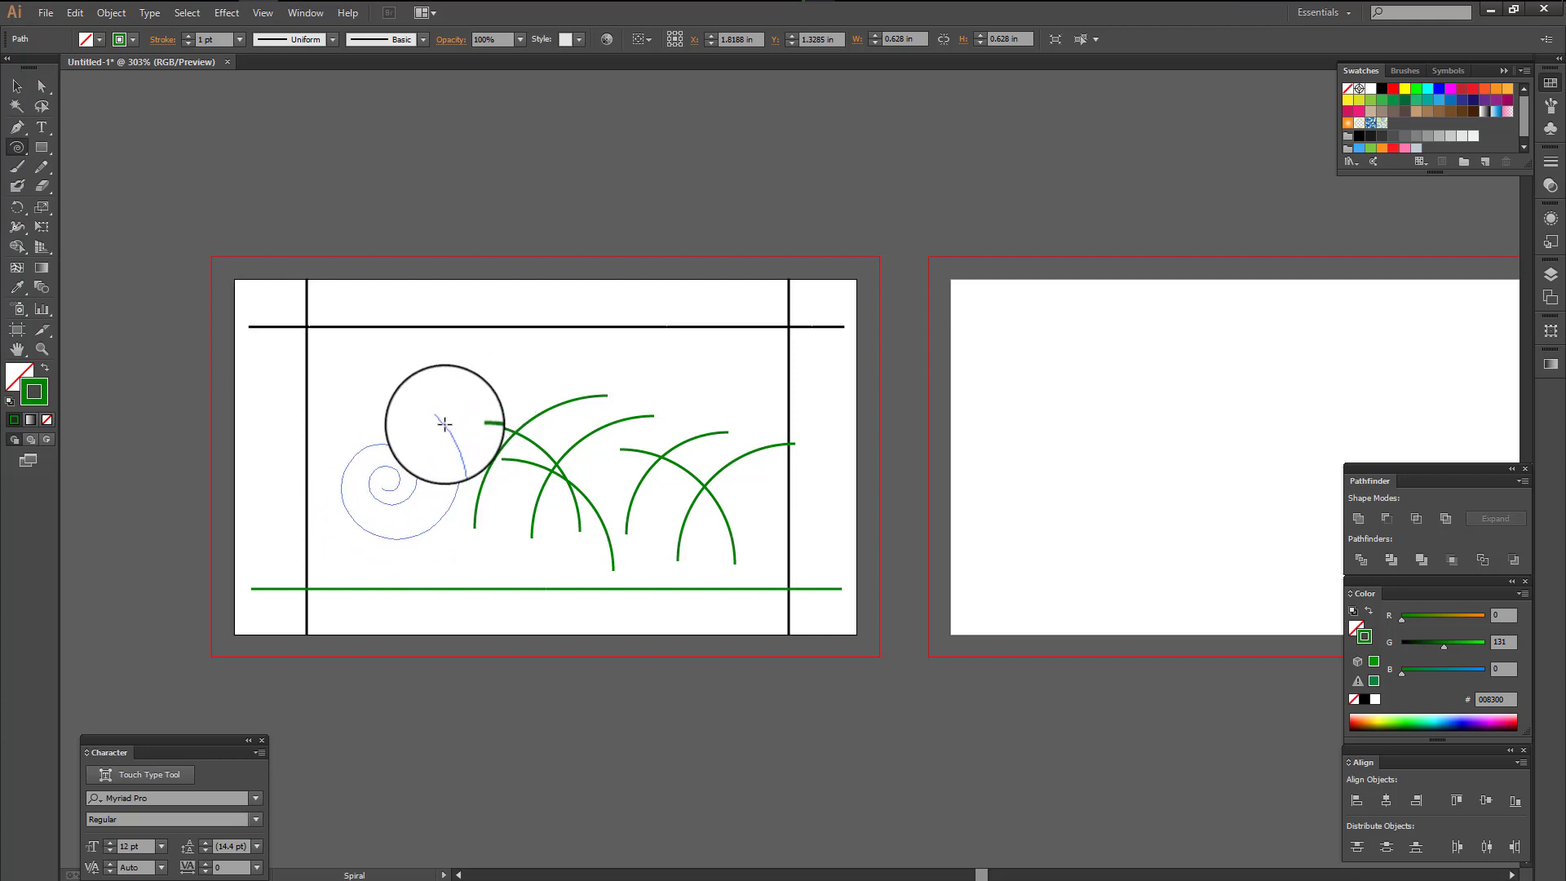
{"action": "left_click_drag", "start_coordinate": [444, 423], "coordinate": [439, 417]}
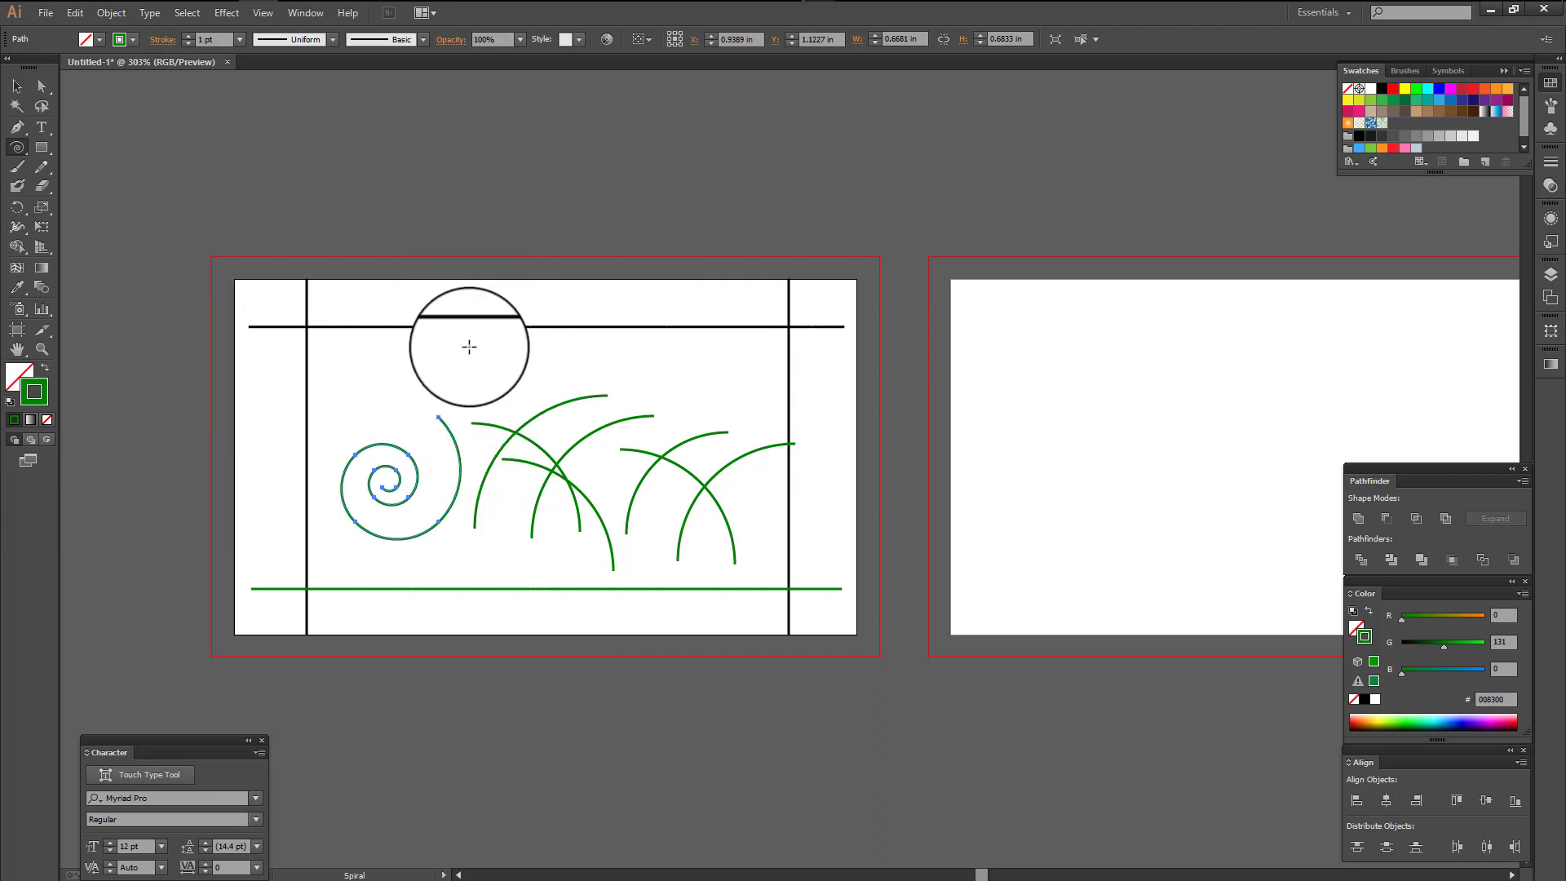
{"action": "mouse_move", "coordinate": [469, 347]}
{"action": "left_mouse_down"}
{"action": "mouse_move", "coordinate": [489, 363]}
{"action": "mouse_move", "coordinate": [433, 412]}
{"action": "left_mouse_up"}
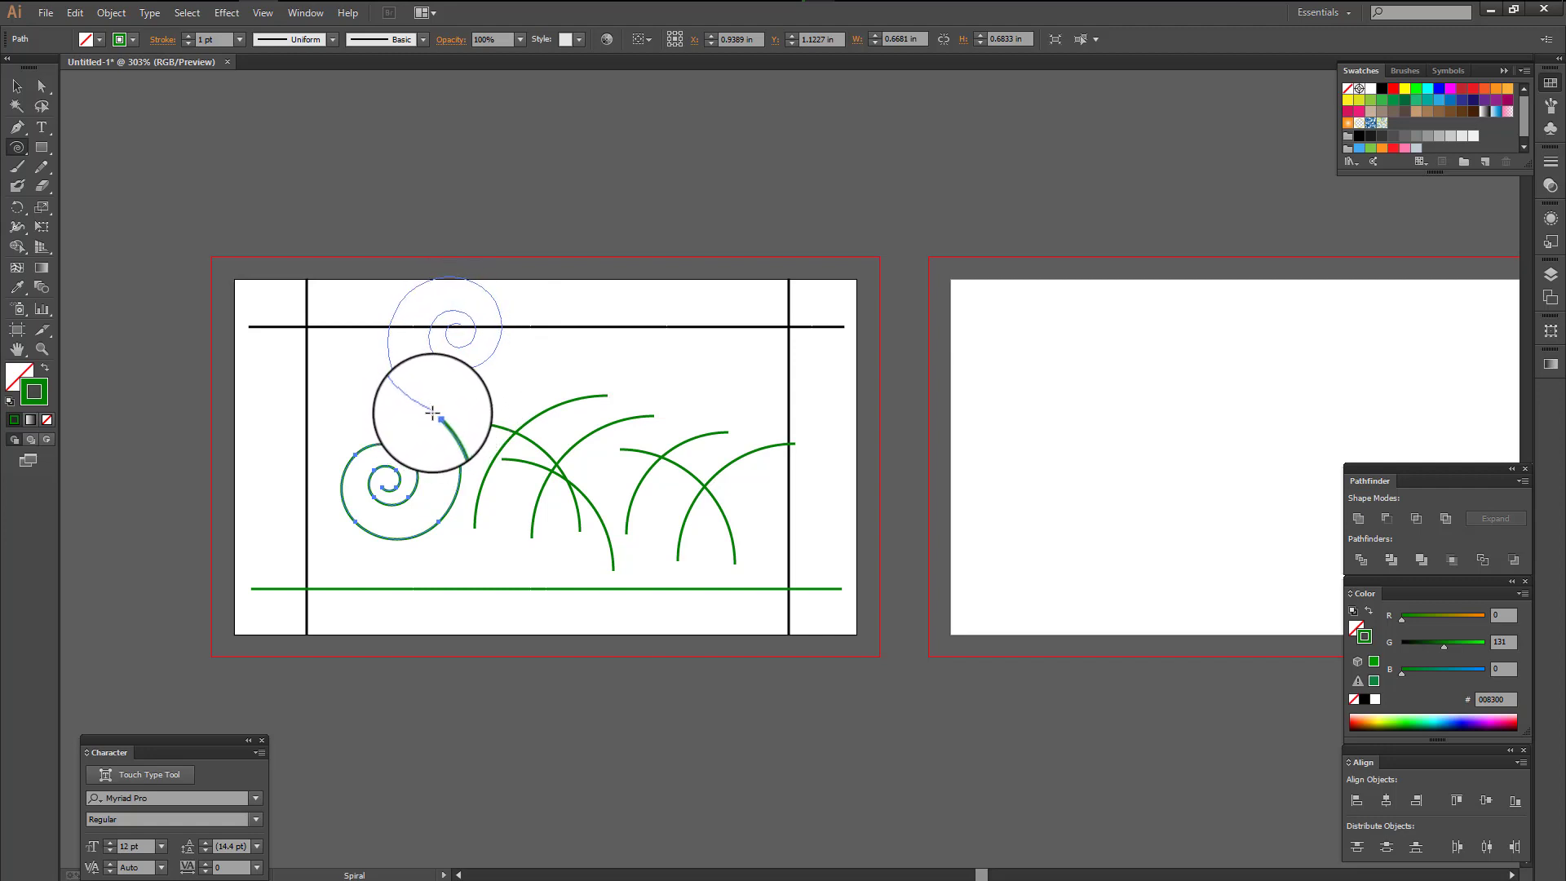
{"action": "left_click_drag", "start_coordinate": [445, 418], "coordinate": [445, 418]}
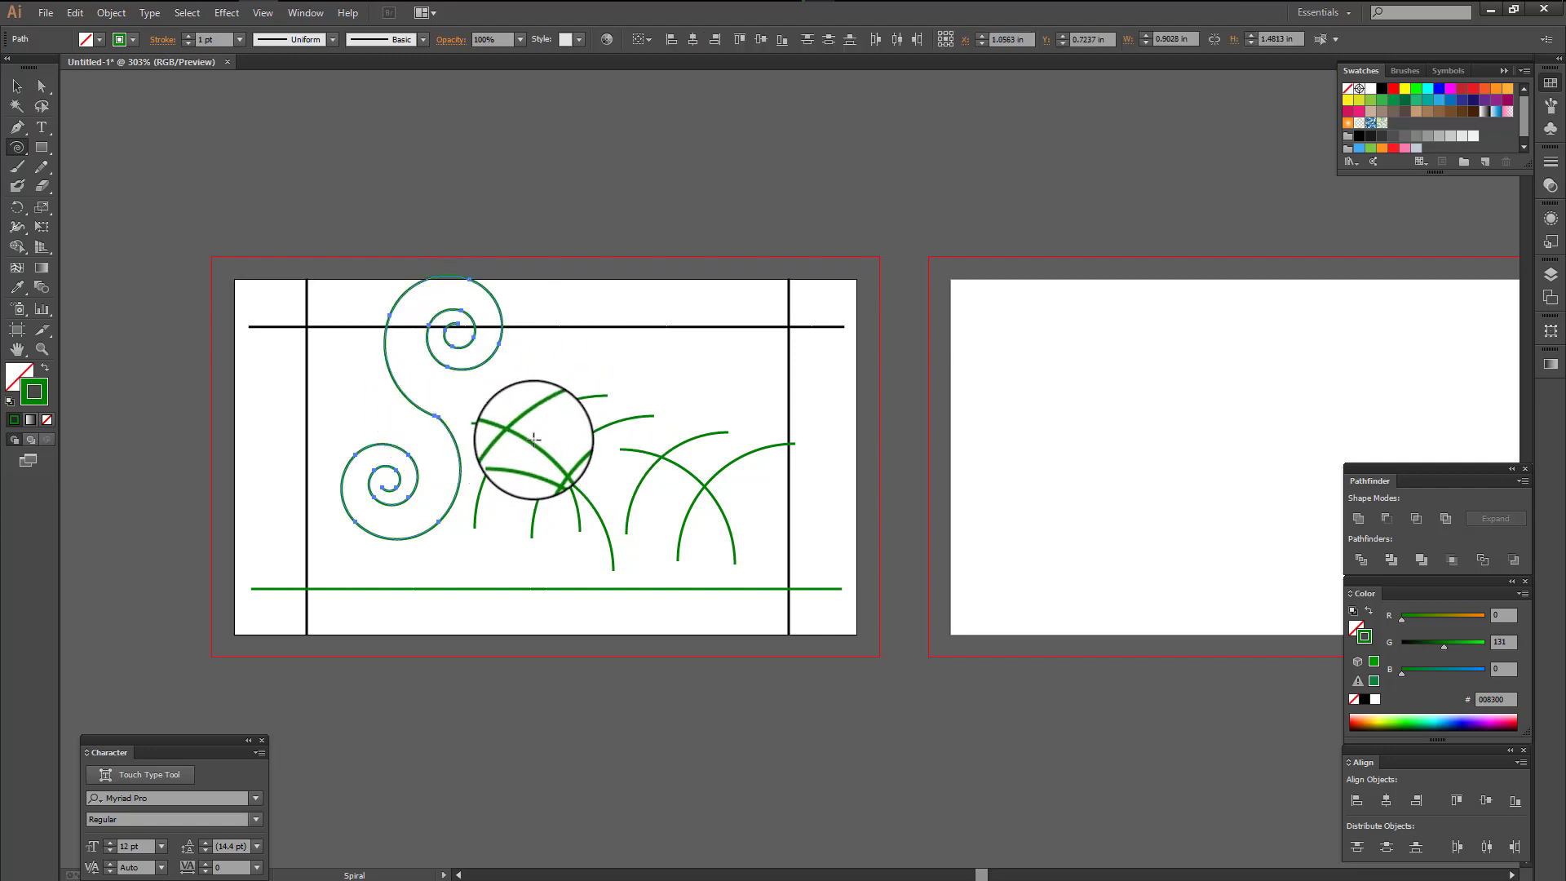
- Lay a green rectangular grid over the whole left artboard
{"action": "left_click", "coordinate": [16, 148]}
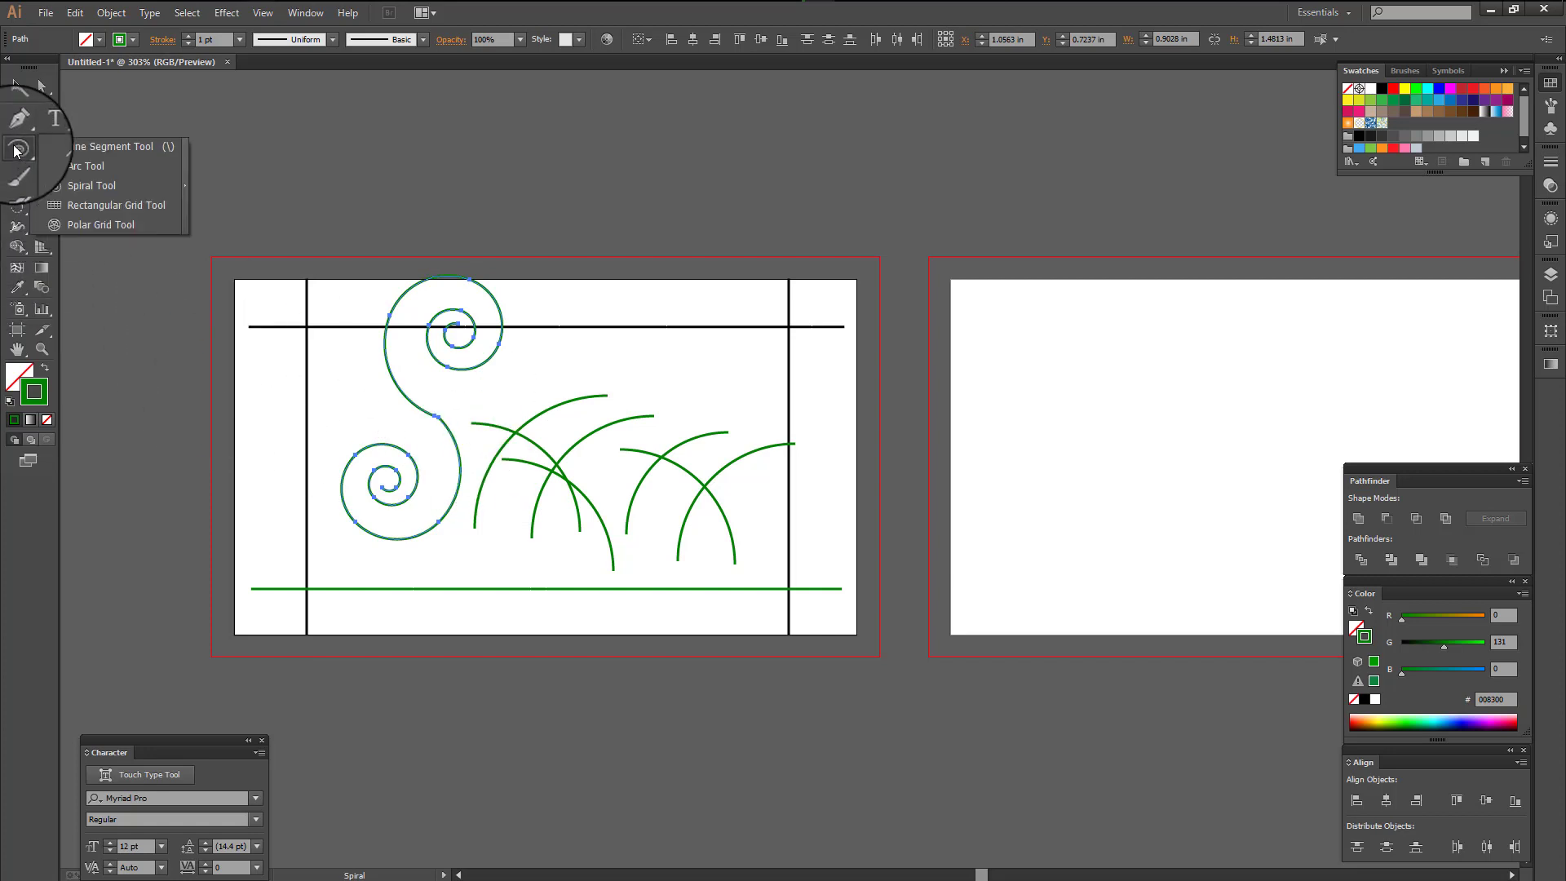
{"action": "left_click", "coordinate": [91, 208]}
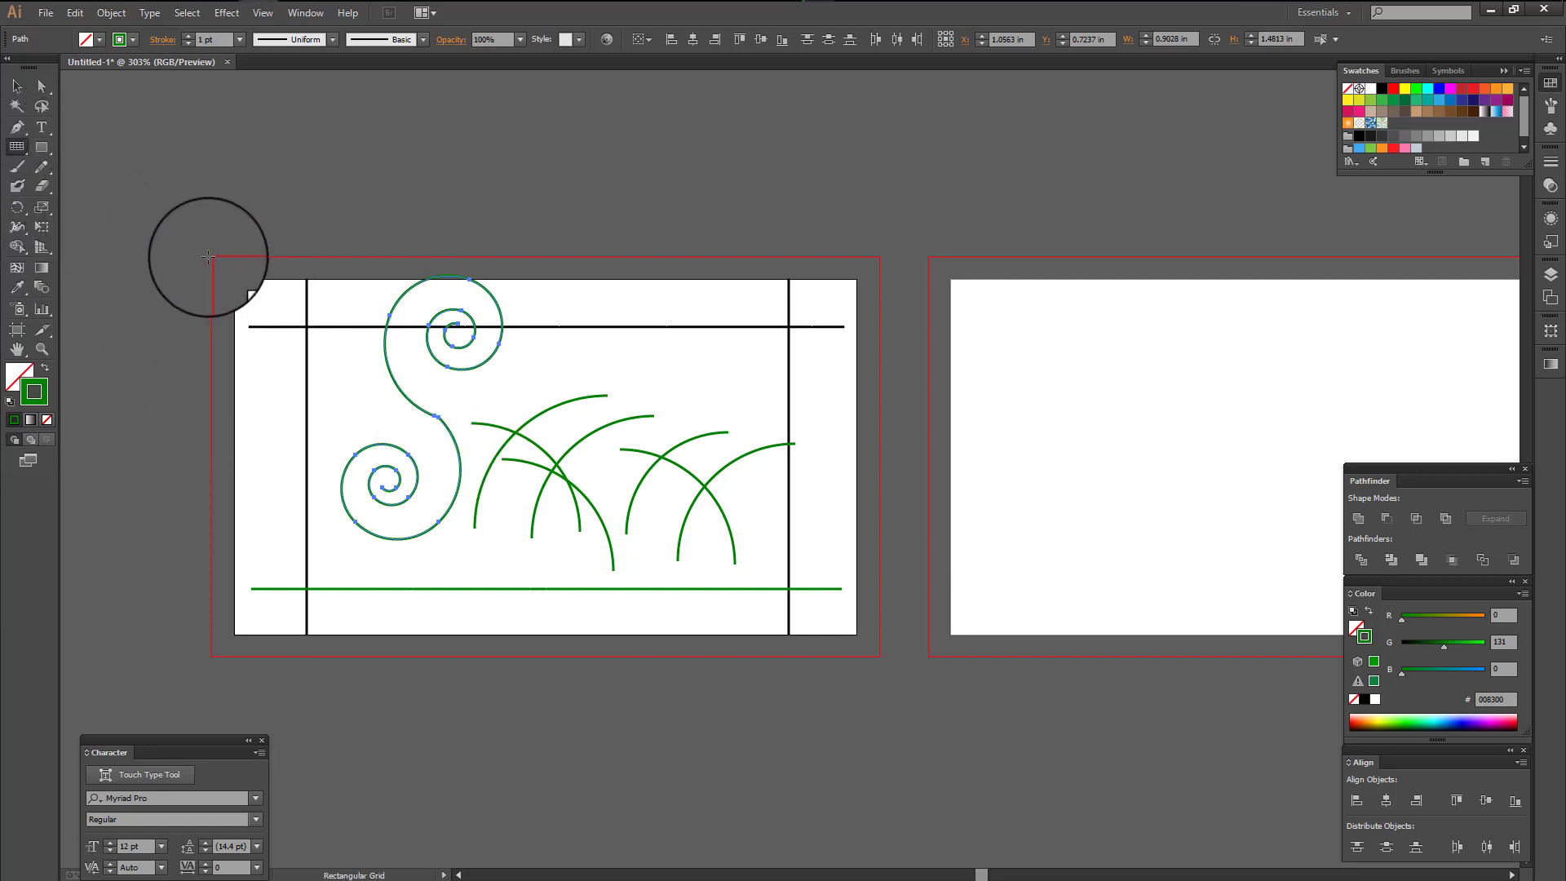
{"action": "left_click_drag", "start_coordinate": [217, 258], "coordinate": [879, 655]}
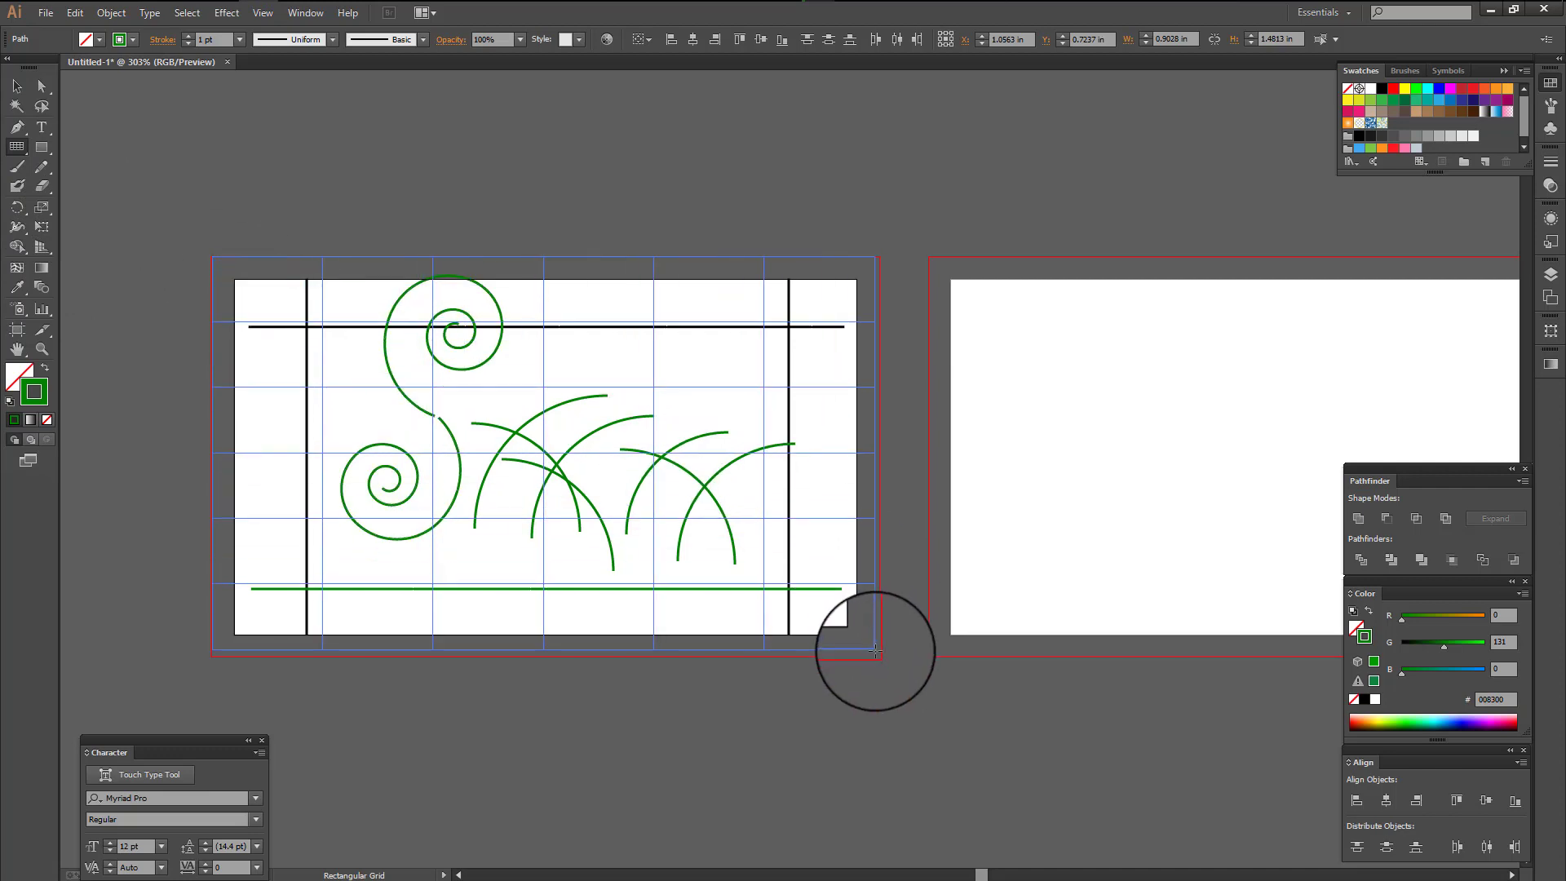
- Try skew and divider values in the Rectangular Grid options, then dismiss them
{"action": "double_click", "coordinate": [16, 148]}
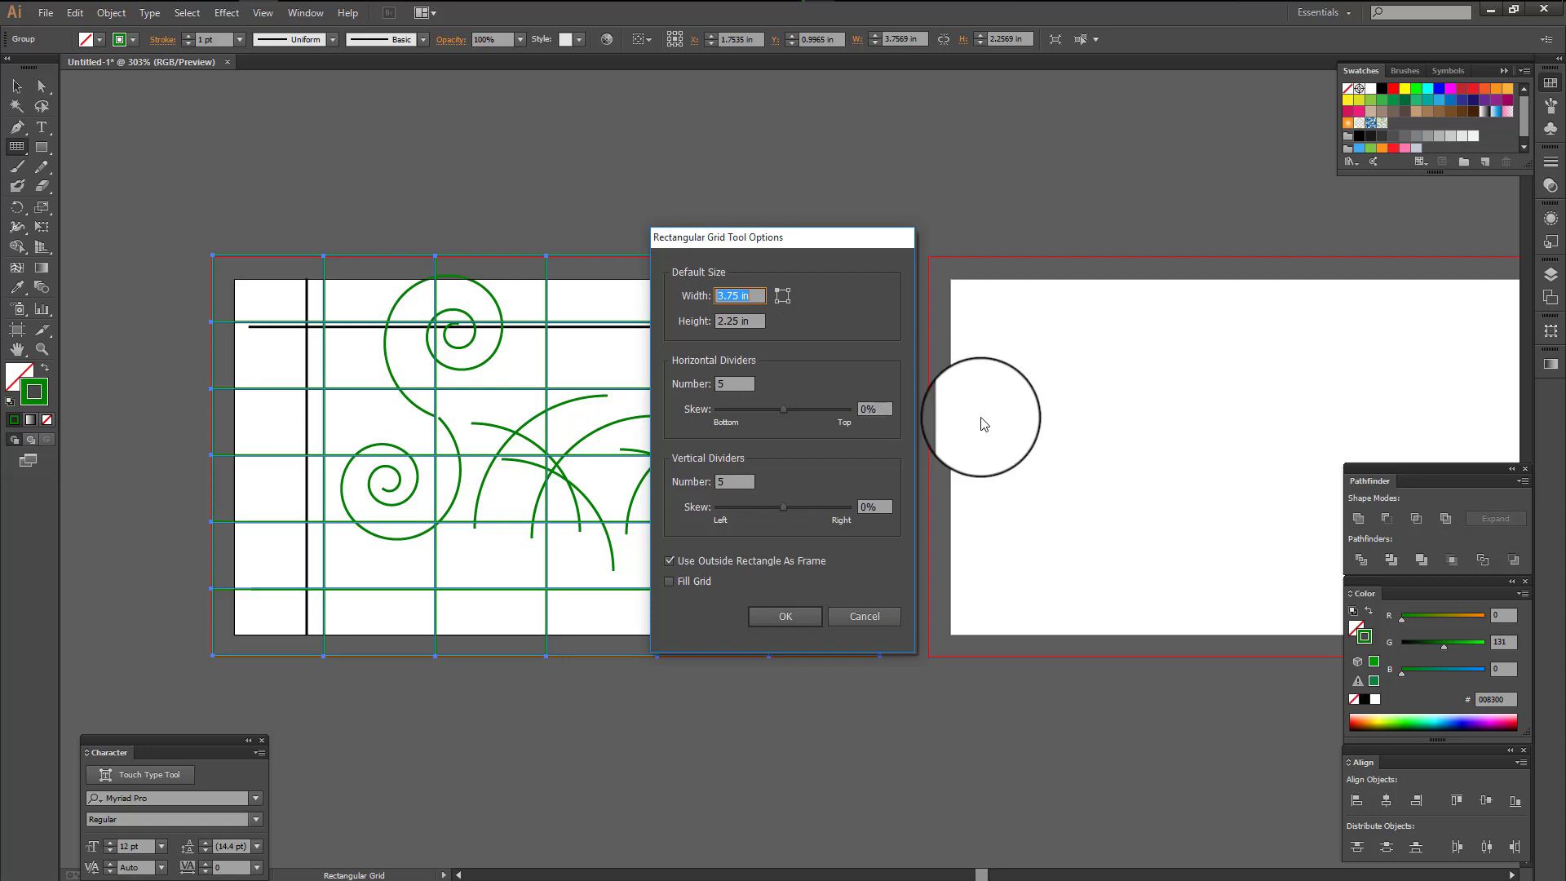
{"action": "left_click_drag", "start_coordinate": [781, 417], "coordinate": [800, 418]}
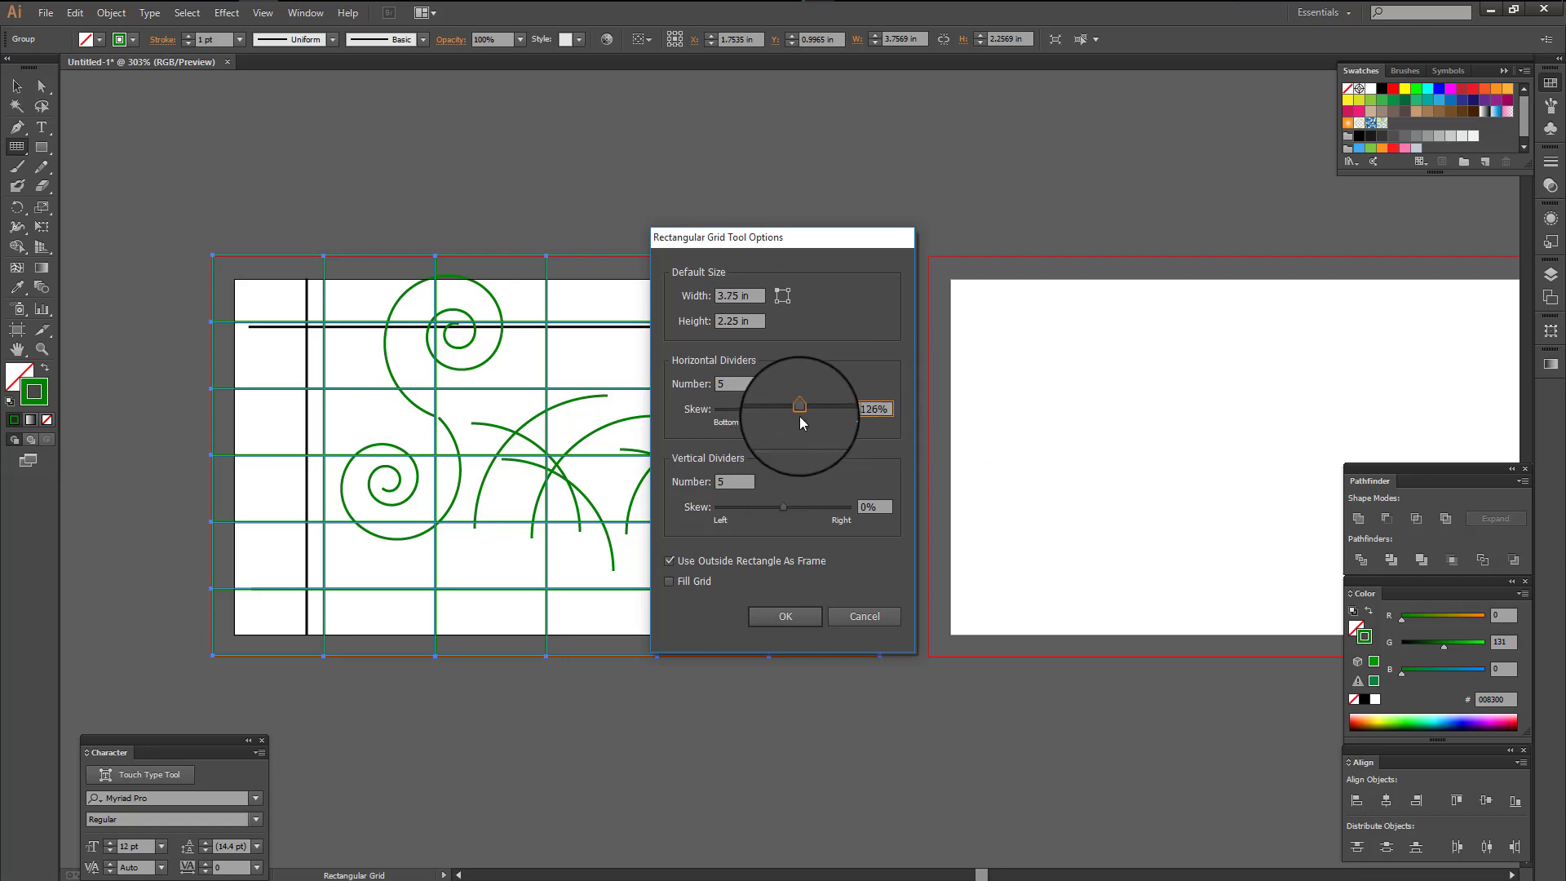
{"action": "left_click", "coordinate": [861, 619]}
{"action": "double_click", "coordinate": [18, 148]}
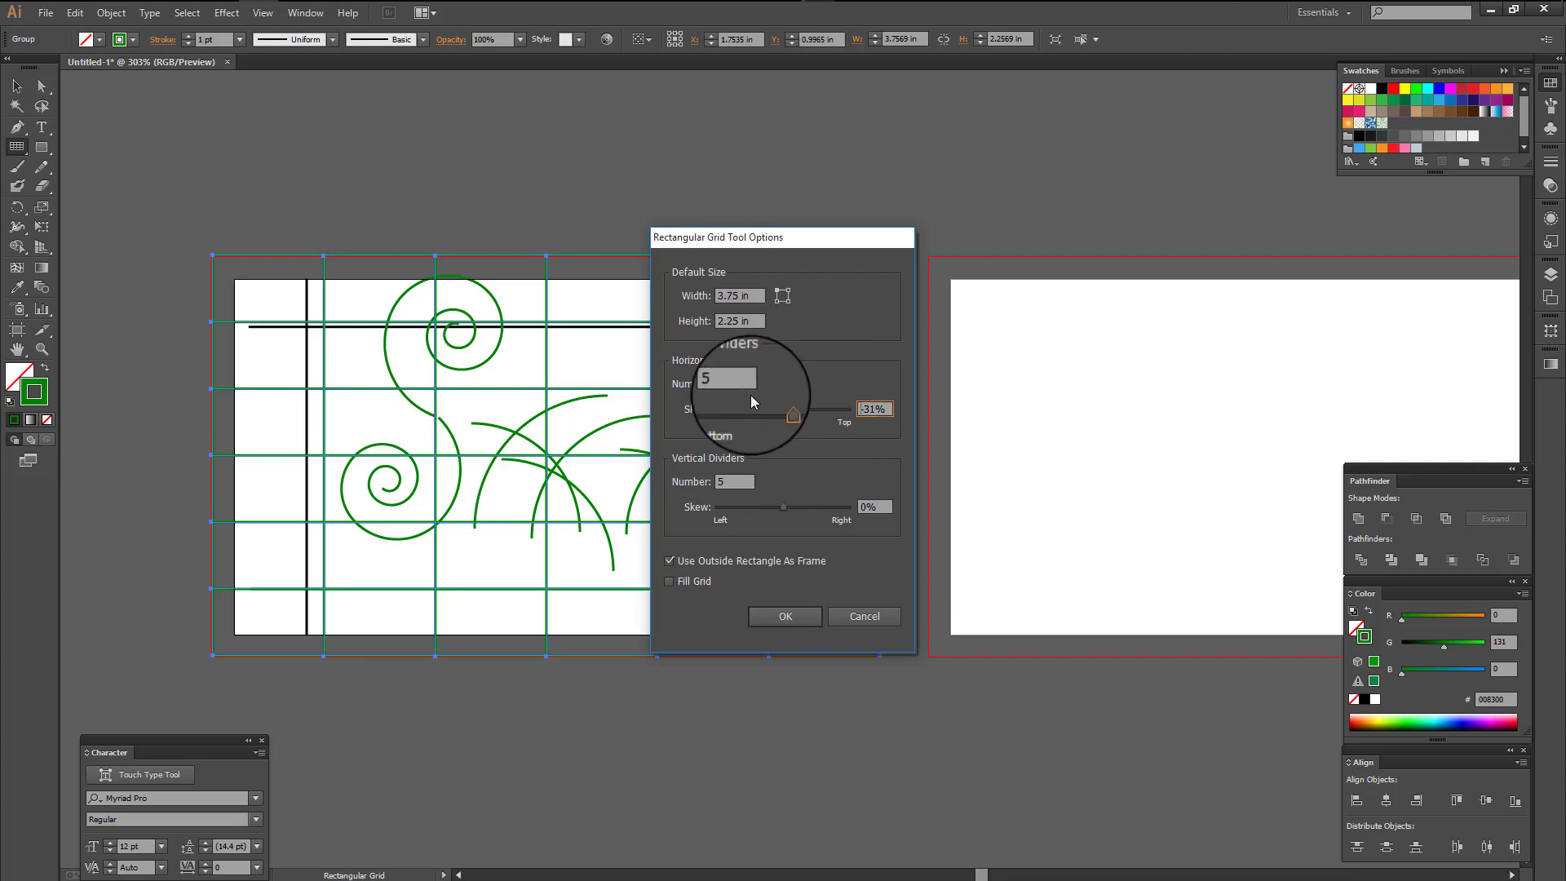
{"action": "left_click_drag", "start_coordinate": [737, 237], "coordinate": [1150, 300]}
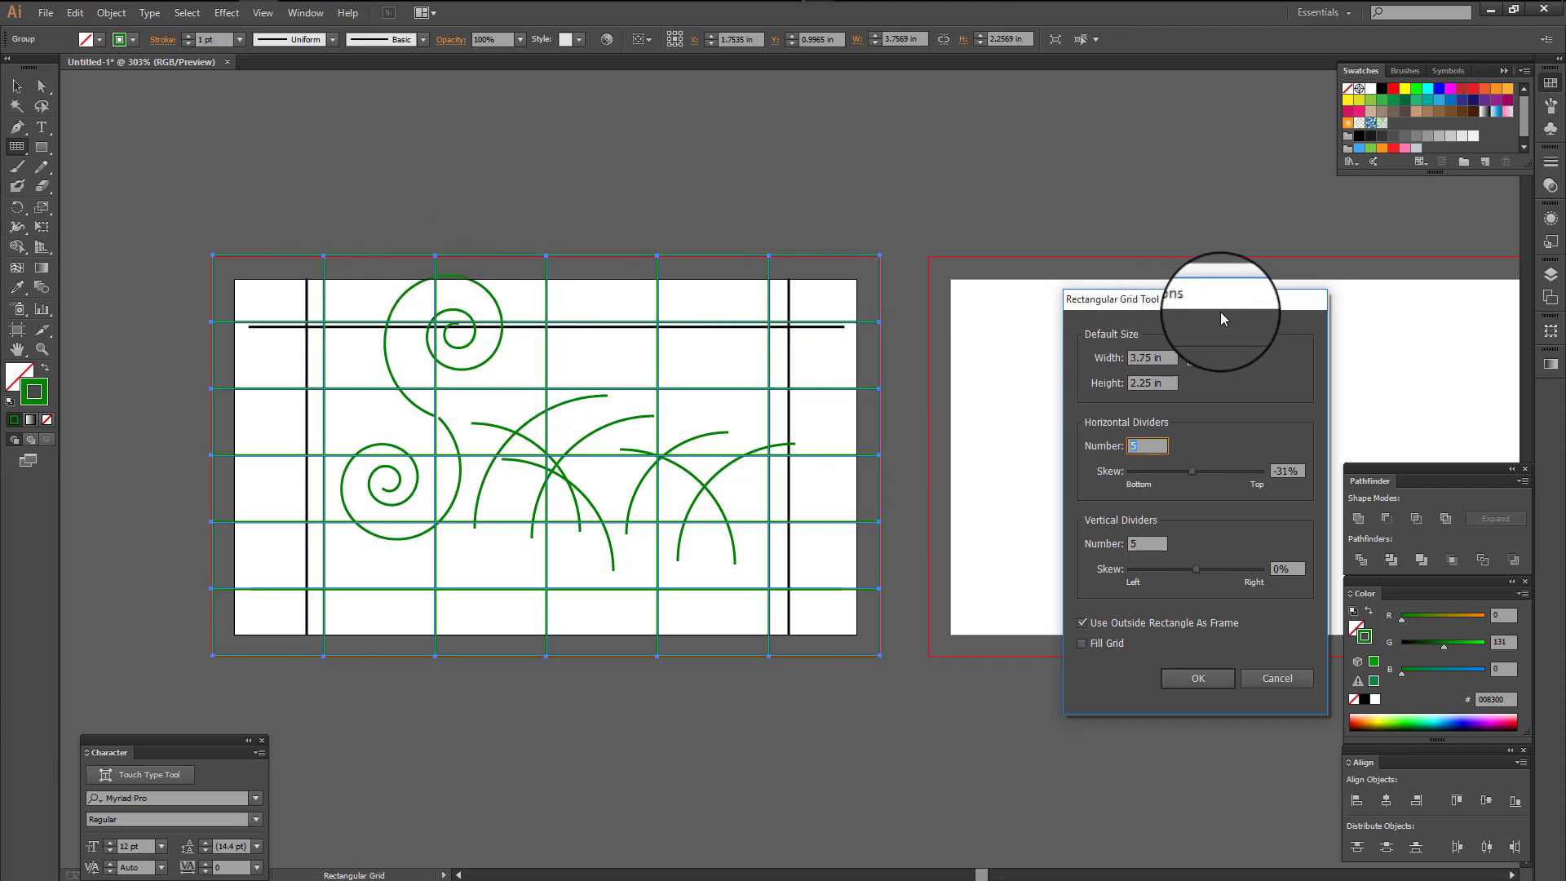
{"action": "left_click_drag", "start_coordinate": [1207, 301], "coordinate": [1010, 270]}
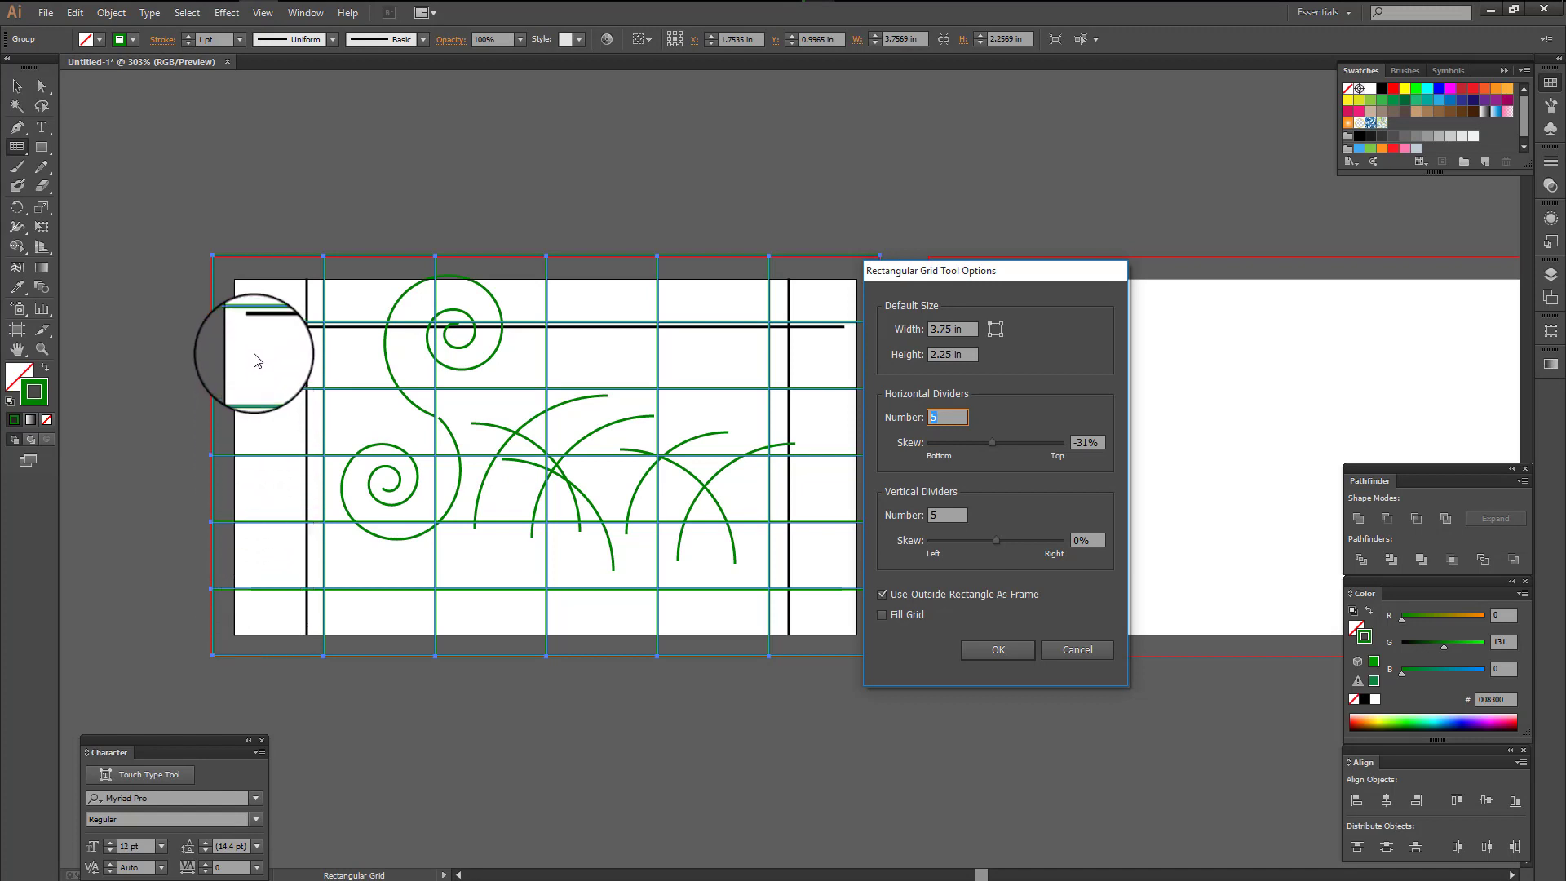
{"action": "left_click", "coordinate": [946, 516]}
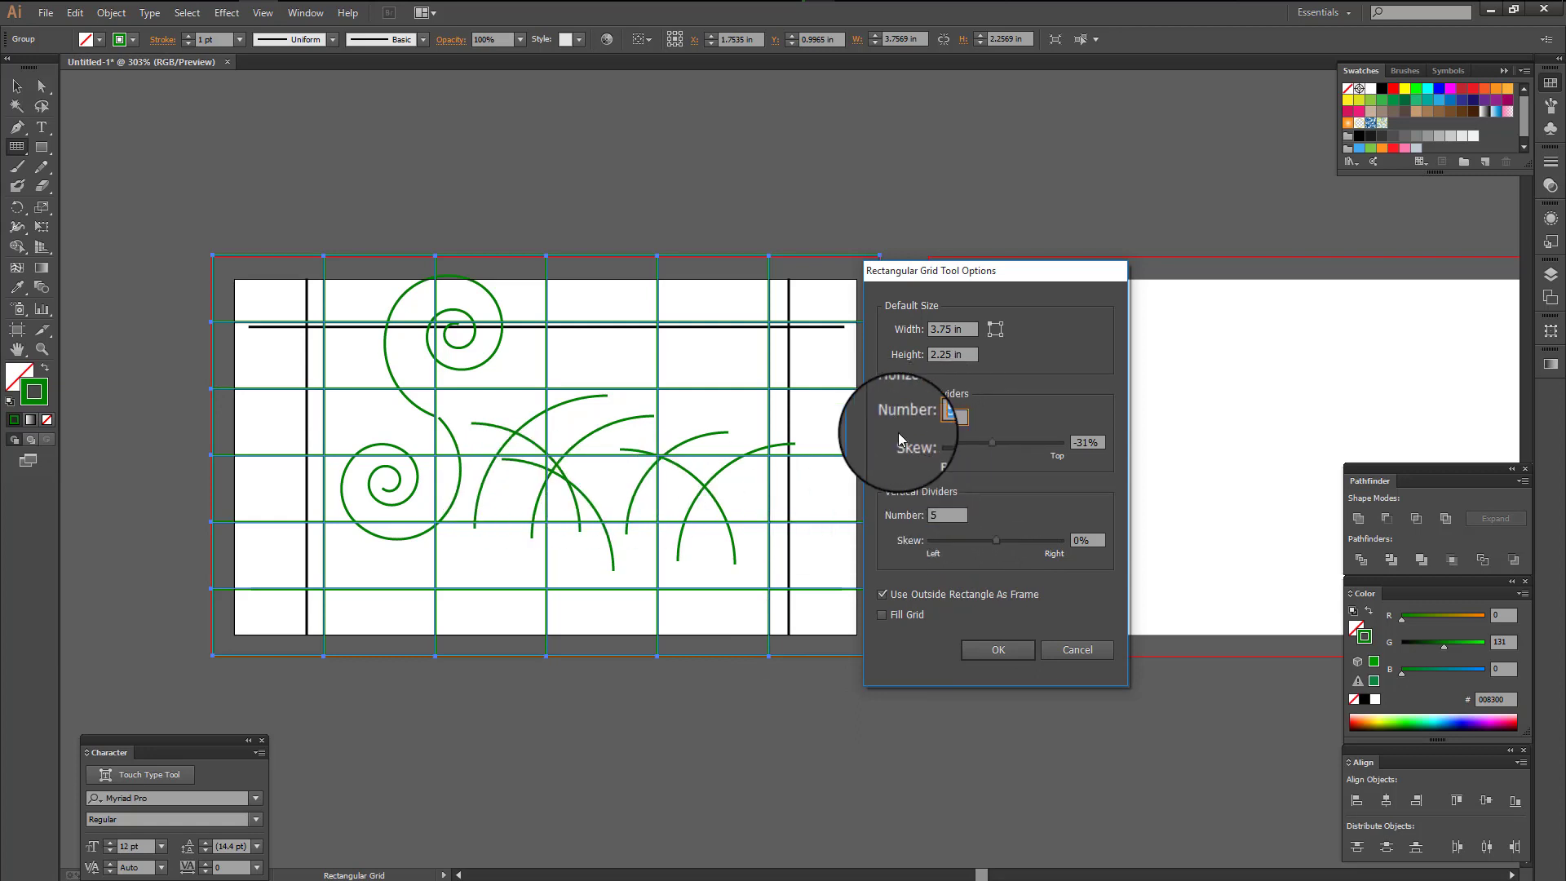
{"action": "left_click", "coordinate": [1078, 650]}
{"action": "scroll", "coordinate": [262, 407], "scroll_direction": "up", "scroll_amount": 3}
{"action": "scroll", "coordinate": [262, 407], "scroll_direction": "up", "scroll_amount": 2}
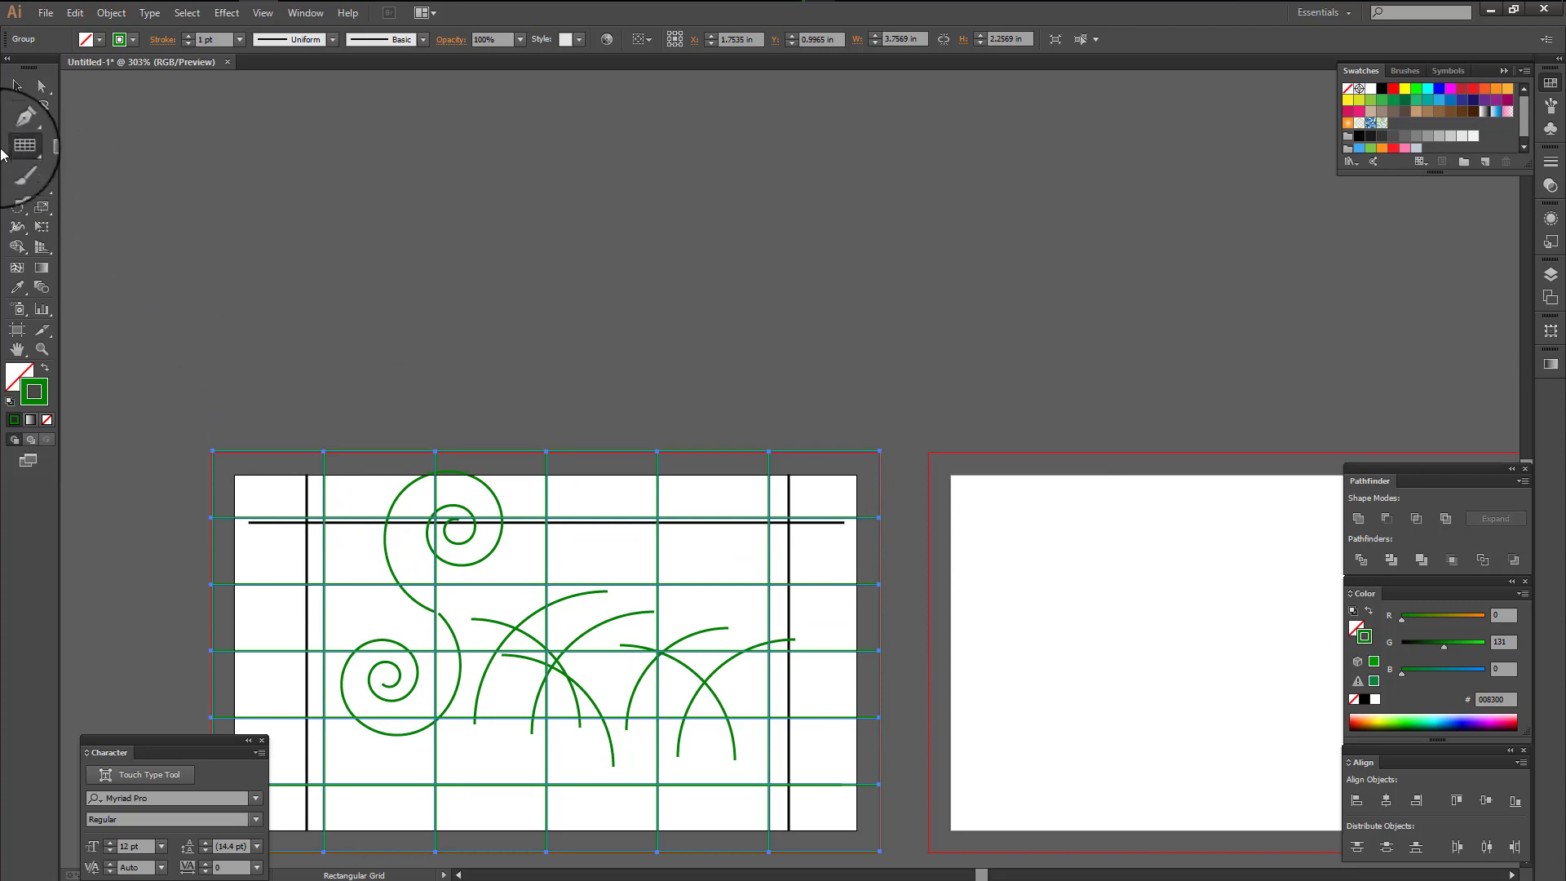
- Set 10 horizontal and 10 vertical dividers with 0% skew and draw the grid above the left artboard
{"action": "double_click", "coordinate": [16, 148]}
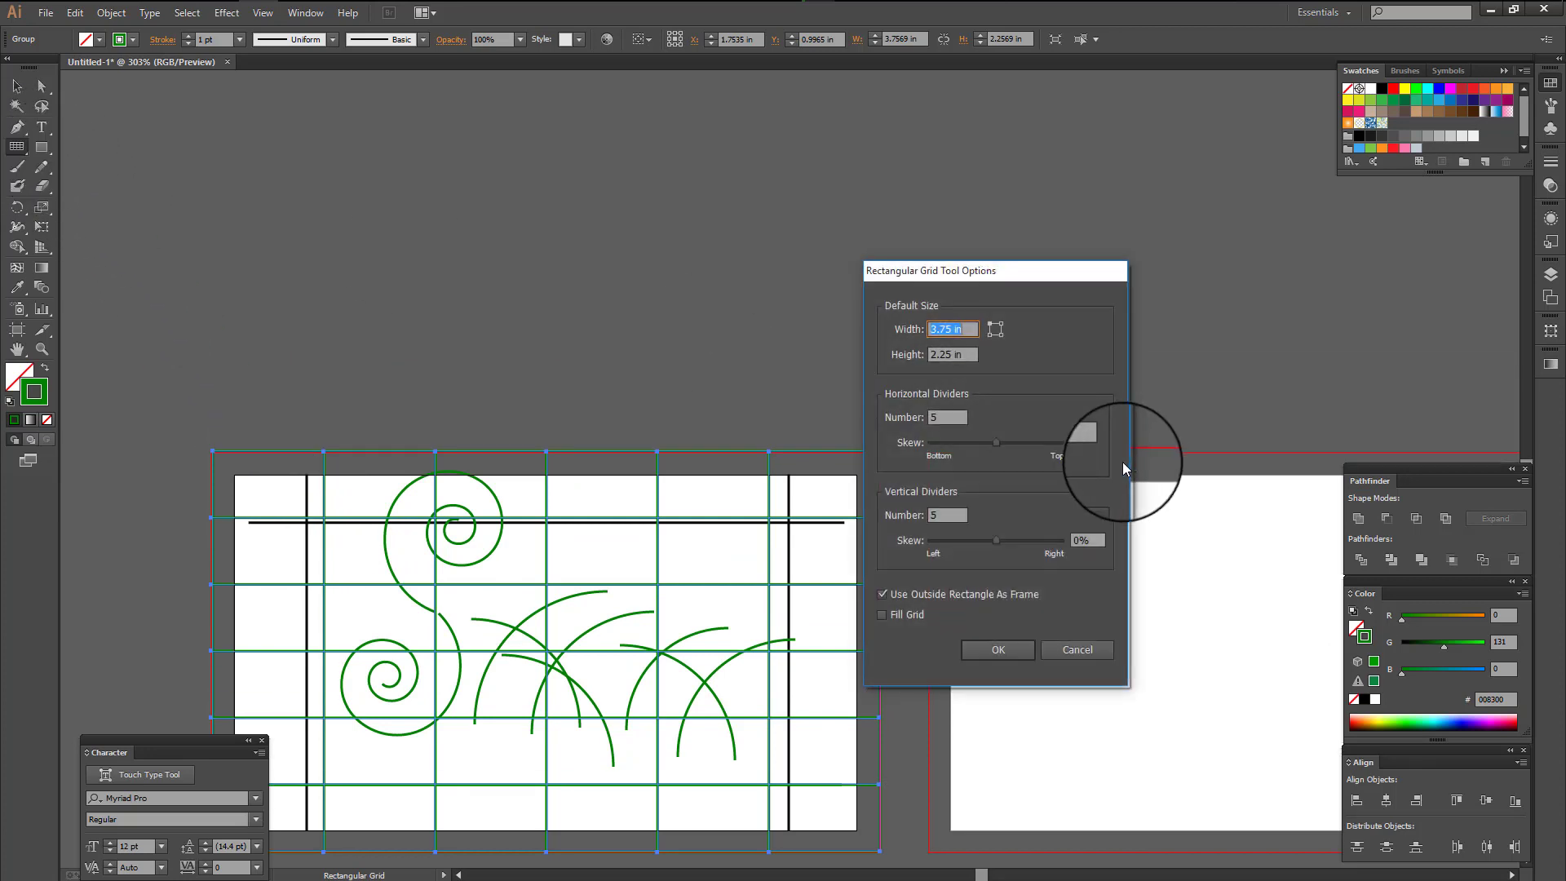
{"action": "double_click", "coordinate": [946, 418]}
{"action": "type", "text": "10"}
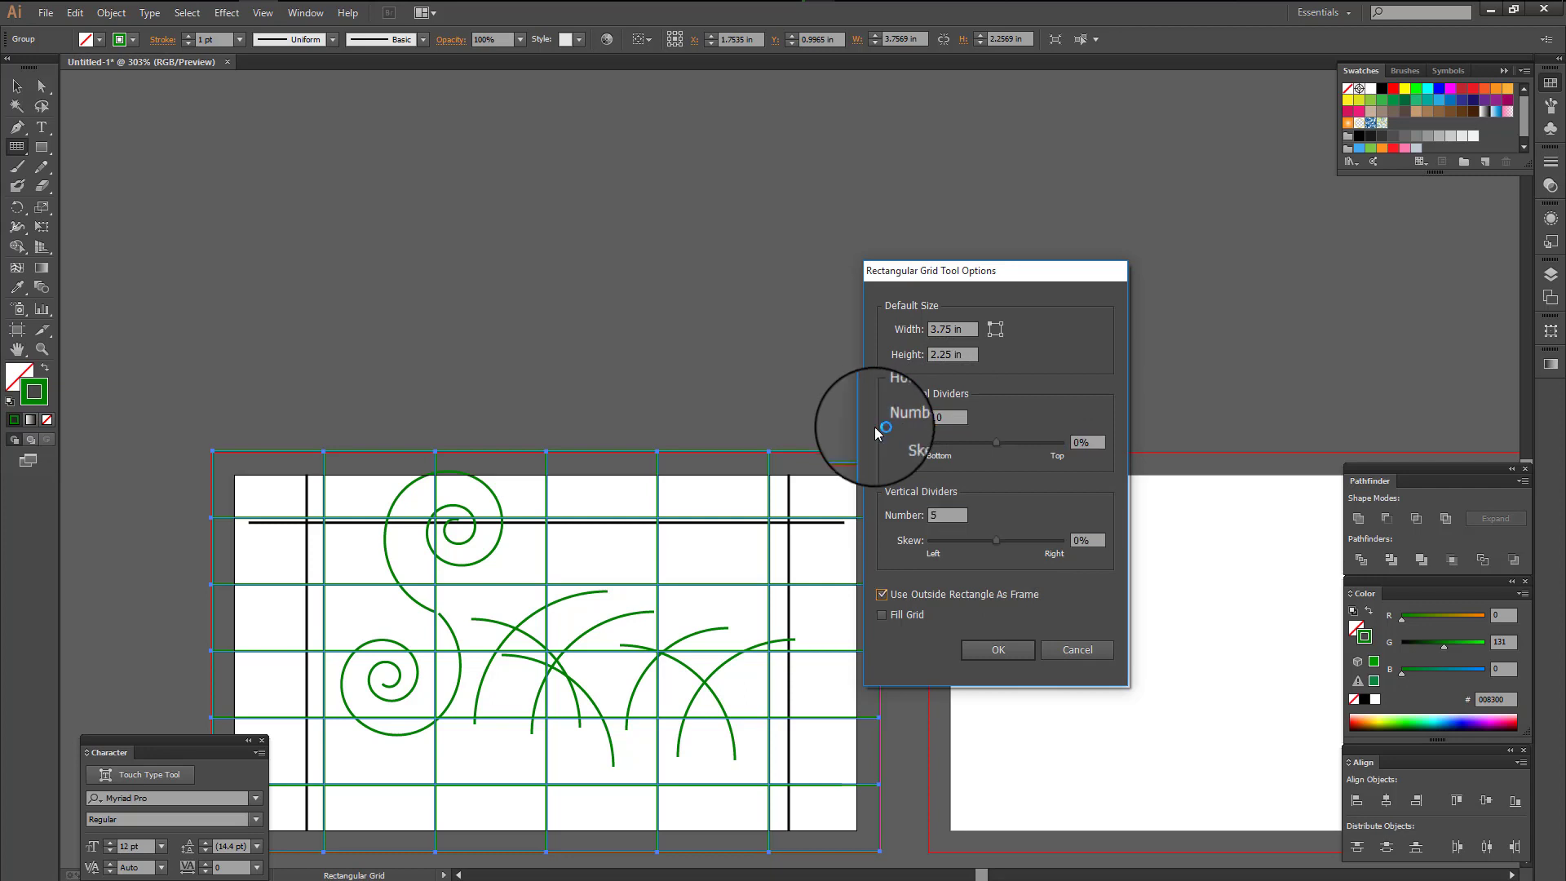
{"action": "left_click", "coordinate": [947, 514]}
{"action": "type", "text": "10"}
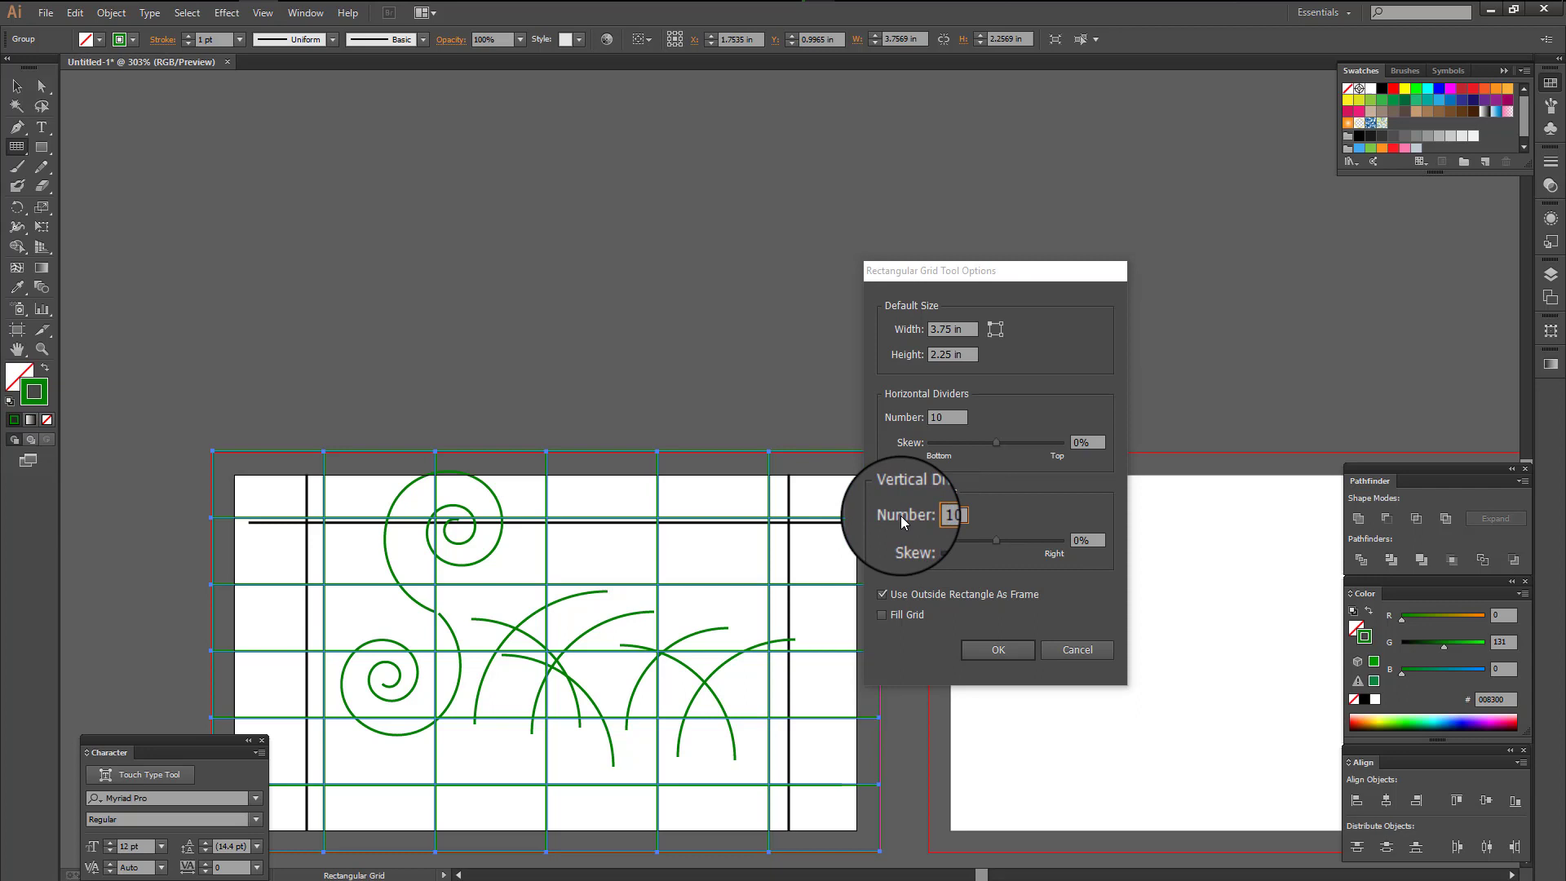
{"action": "key", "text": "Return"}
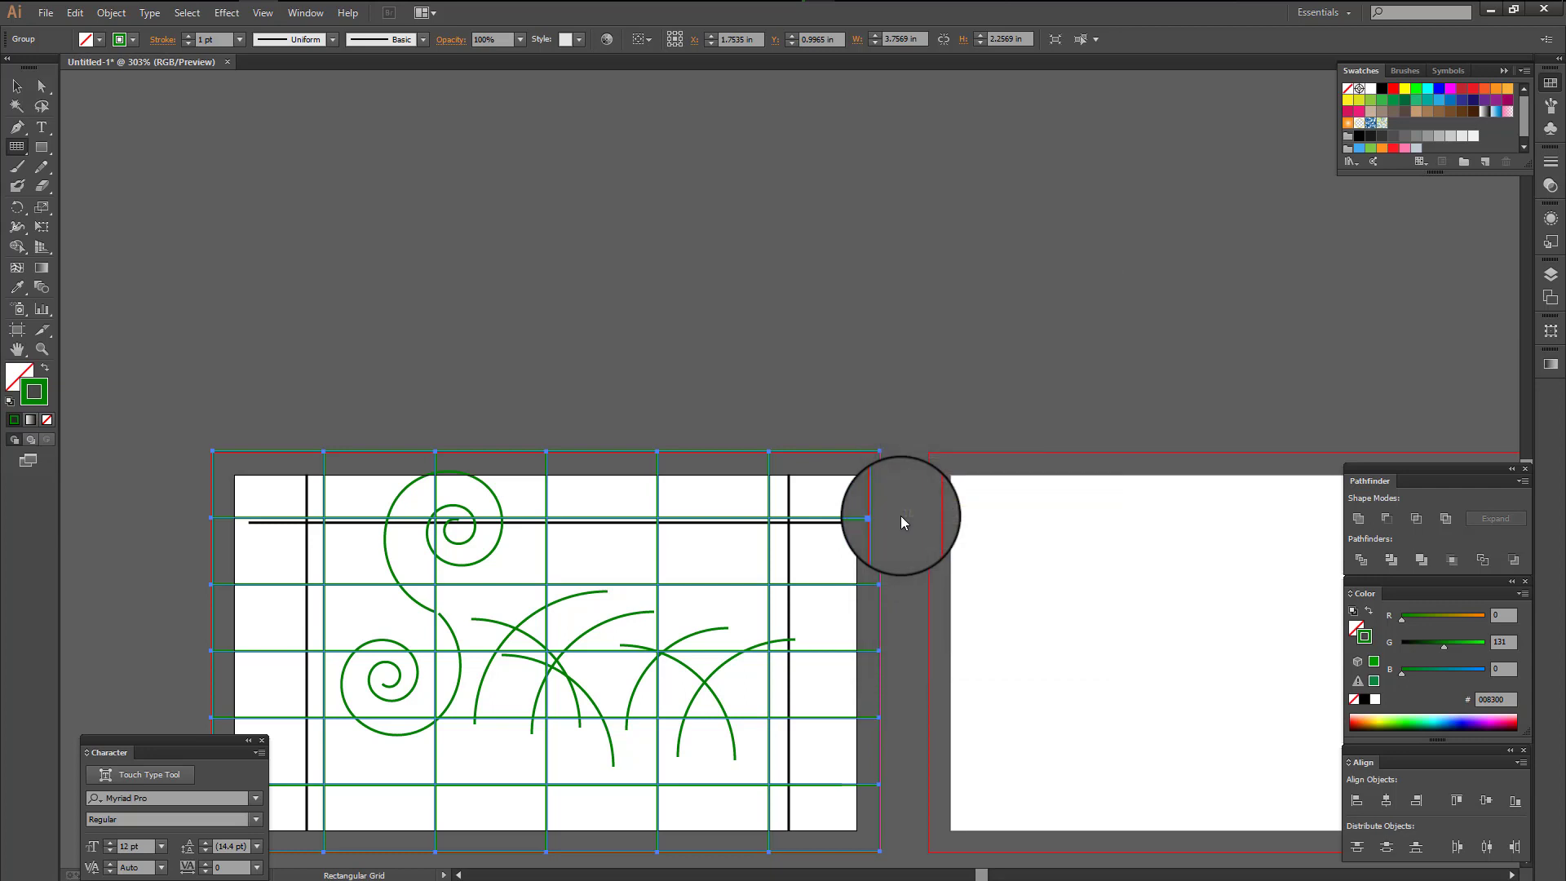
{"action": "mouse_move", "coordinate": [362, 142]}
{"action": "left_mouse_down"}
{"action": "mouse_move", "coordinate": [521, 299]}
{"action": "mouse_move", "coordinate": [652, 326]}
{"action": "left_mouse_up"}
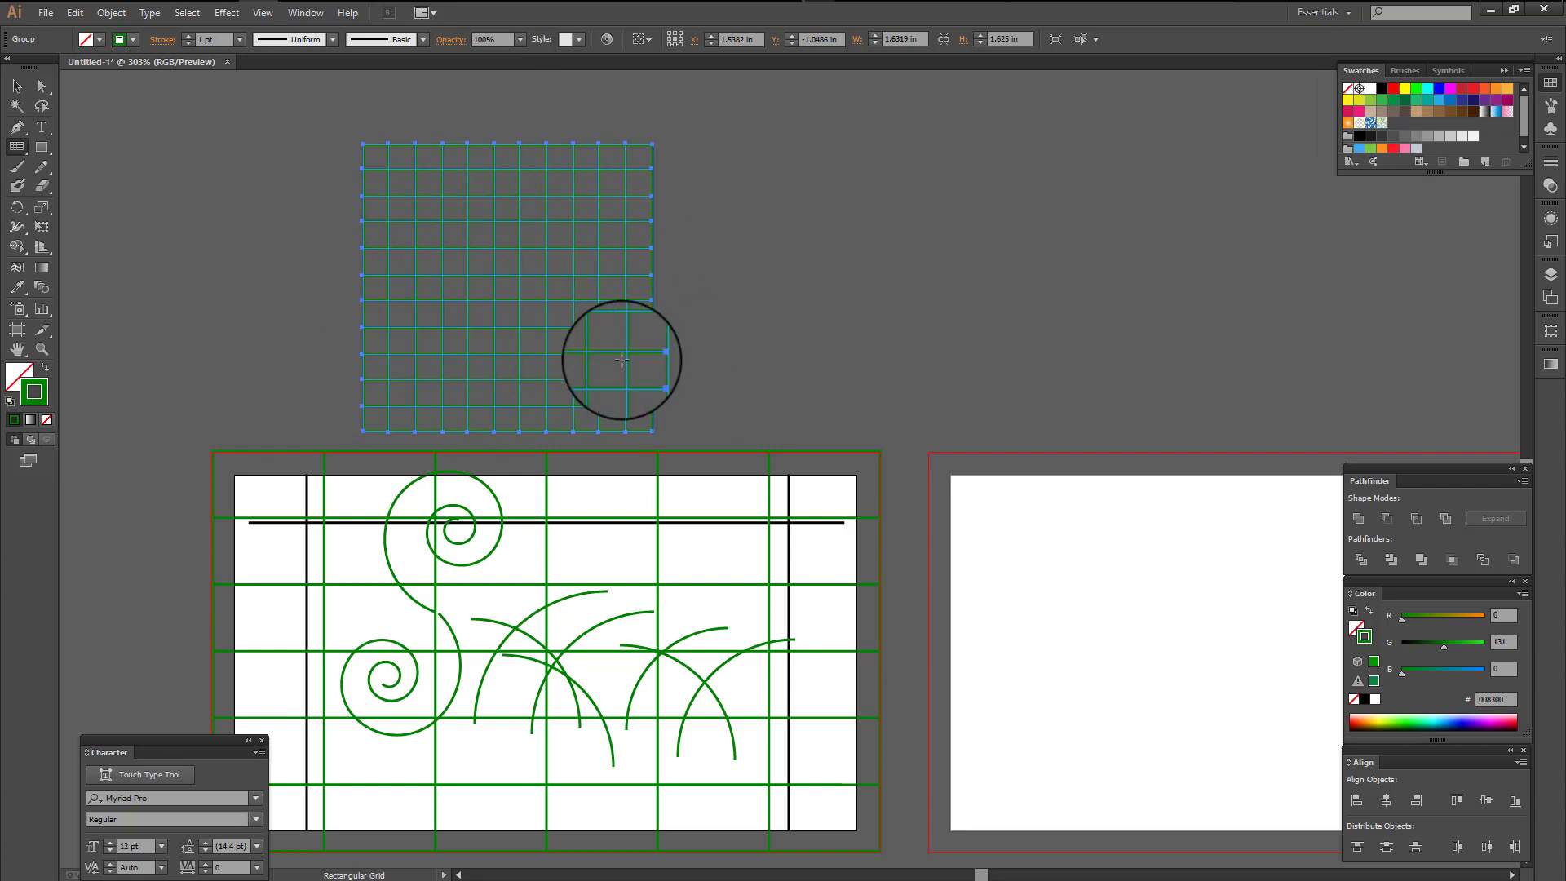
- Draw a green grid spanning the right artboard corner to corner, then deselect it
{"action": "scroll", "coordinate": [965, 469], "scroll_direction": "down", "scroll_amount": 2}
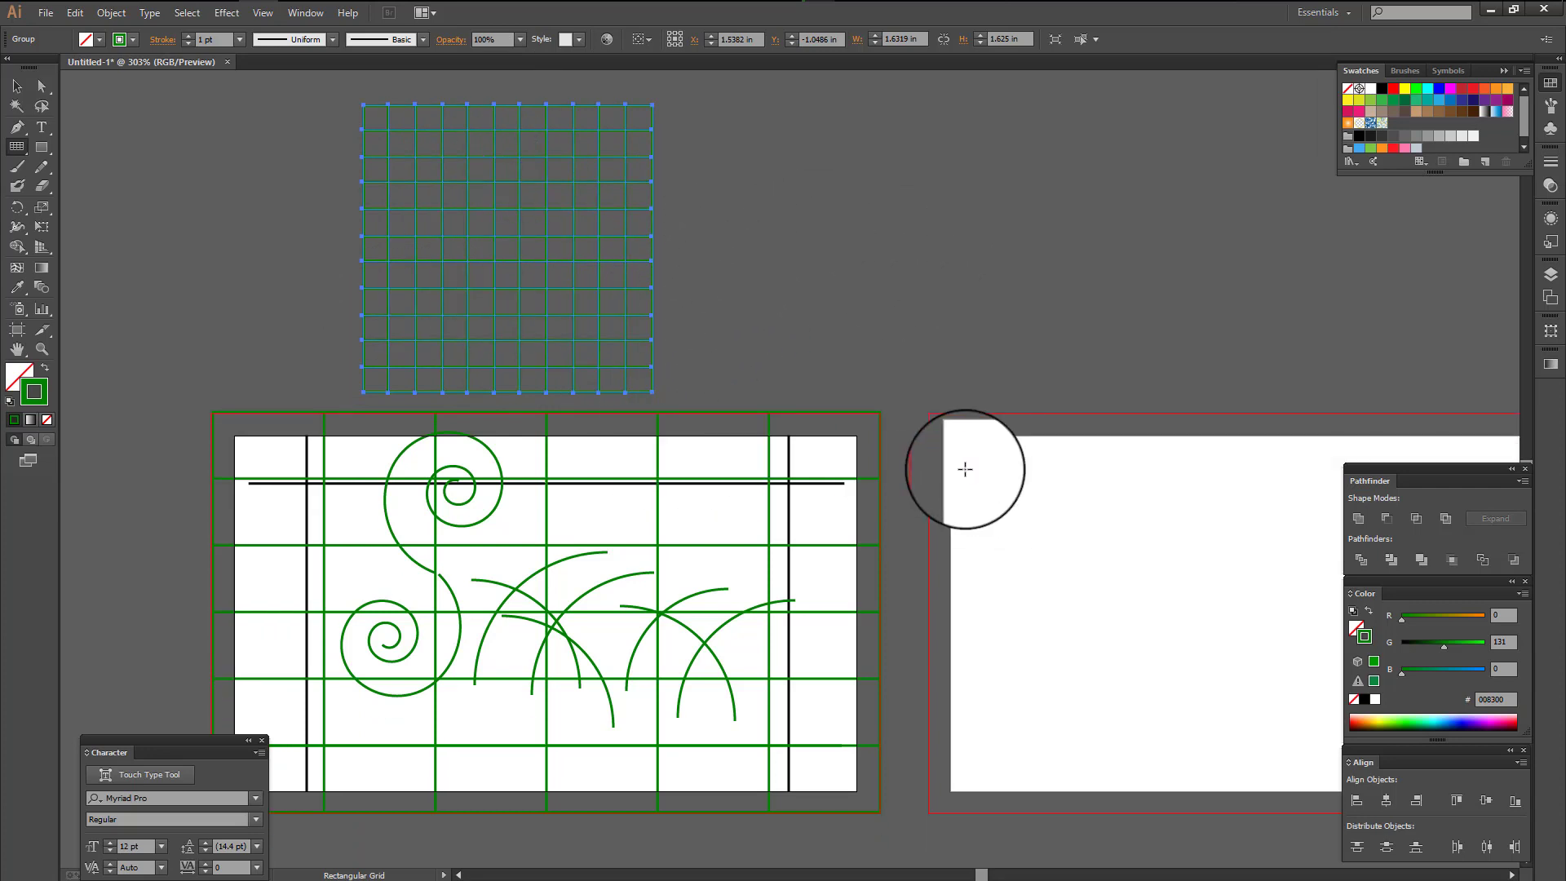
{"action": "mouse_move", "coordinate": [921, 425]}
{"action": "left_mouse_down"}
{"action": "mouse_move", "coordinate": [577, 378]}
{"action": "mouse_move", "coordinate": [1248, 770]}
{"action": "left_mouse_up"}
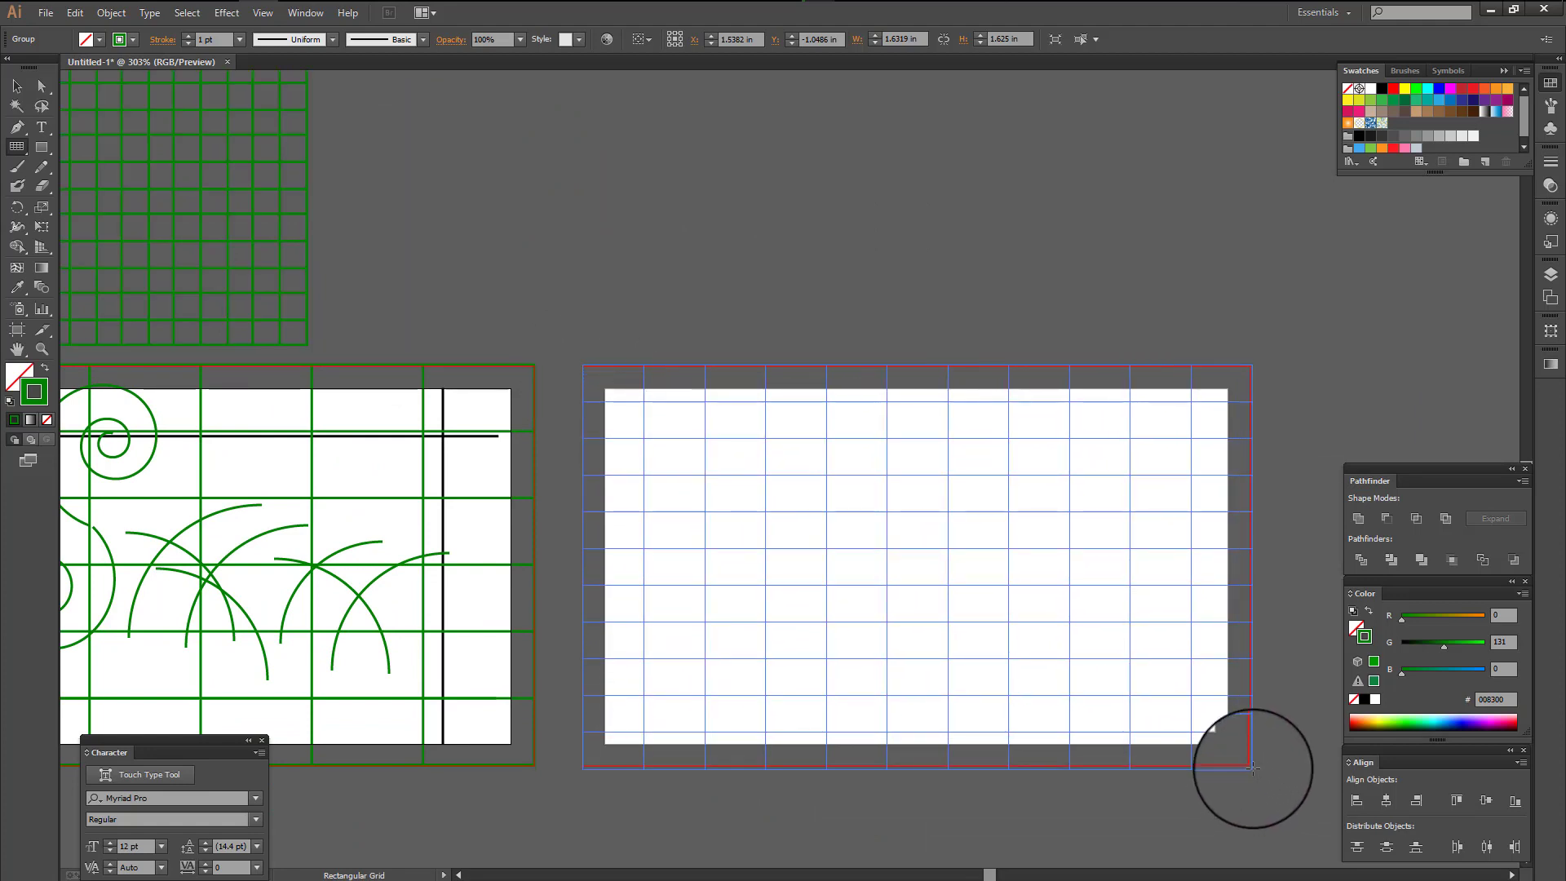
{"action": "left_click_drag", "start_coordinate": [1248, 770], "coordinate": [1245, 764]}
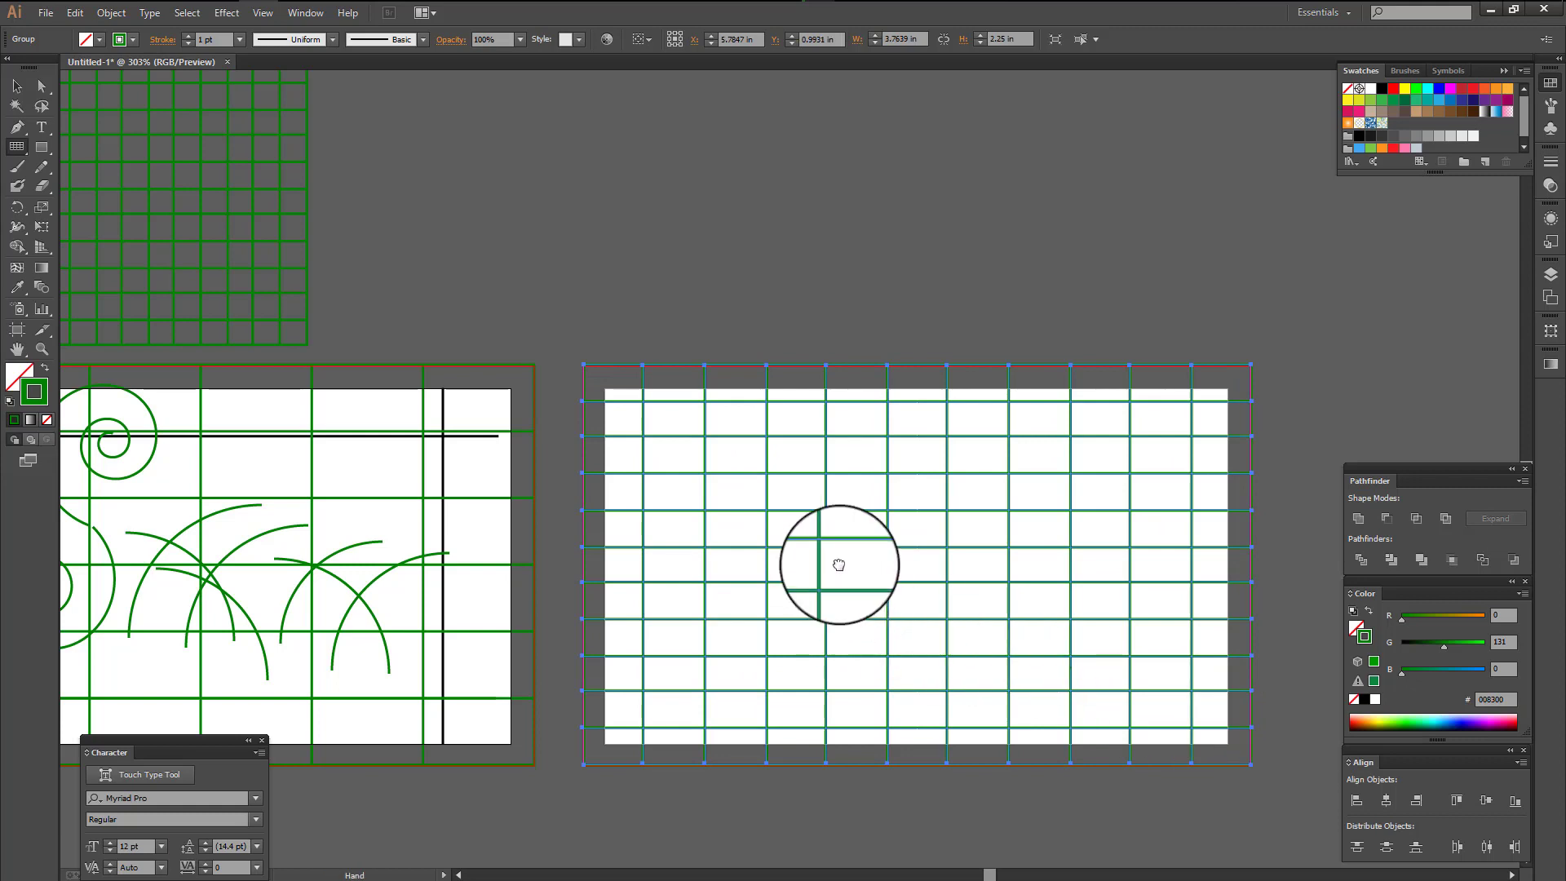
{"action": "scroll", "coordinate": [839, 560], "scroll_direction": "down", "scroll_amount": 1}
{"action": "left_click", "coordinate": [16, 86]}
{"action": "left_click", "coordinate": [633, 235]}
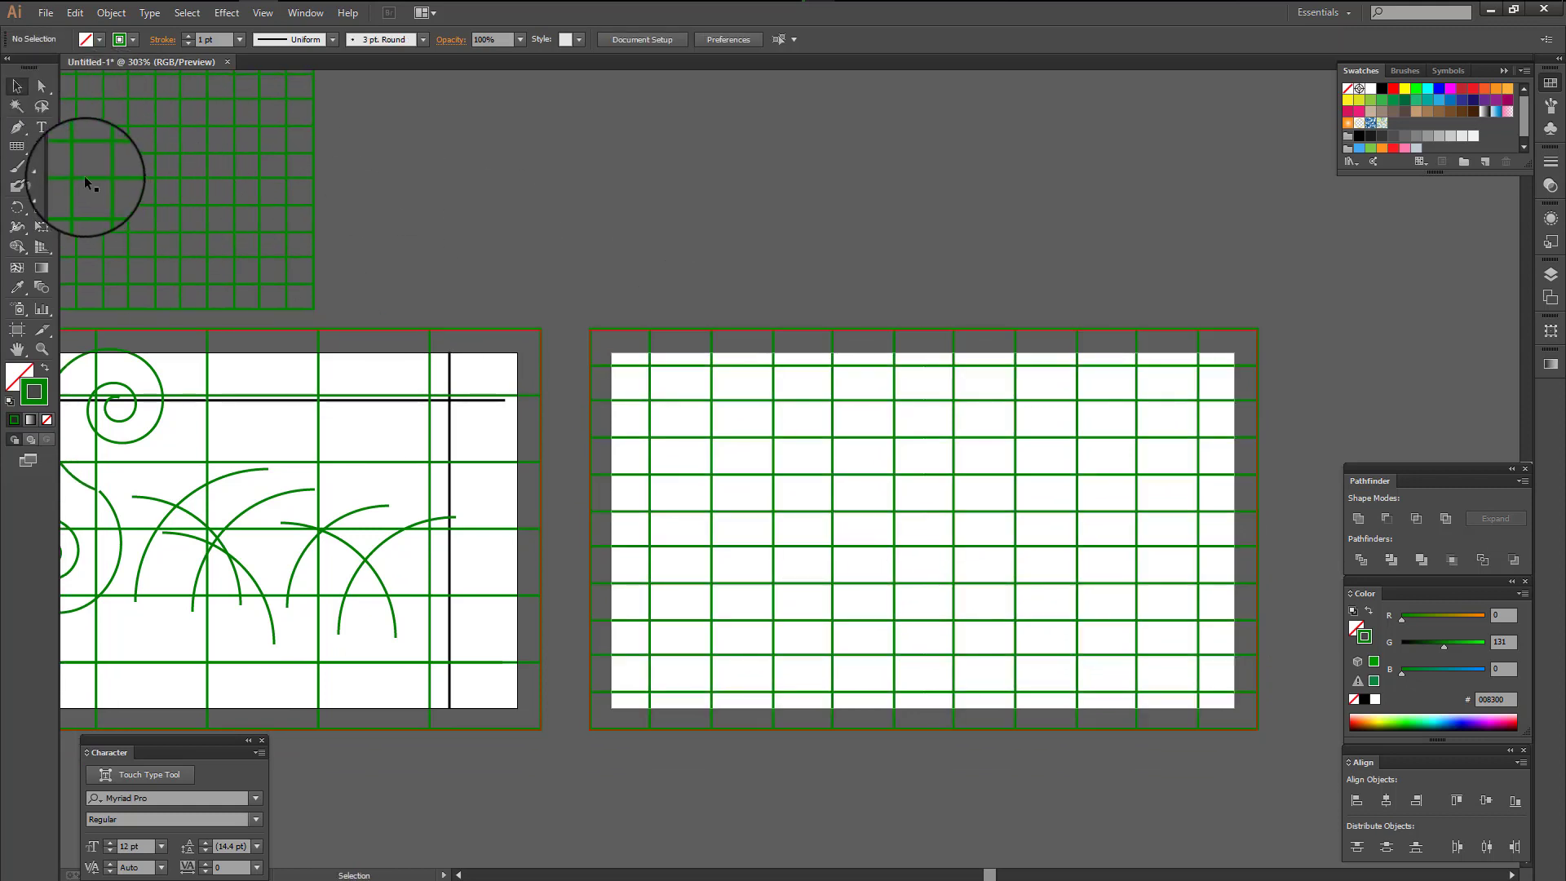
{"action": "left_click", "coordinate": [42, 151]}
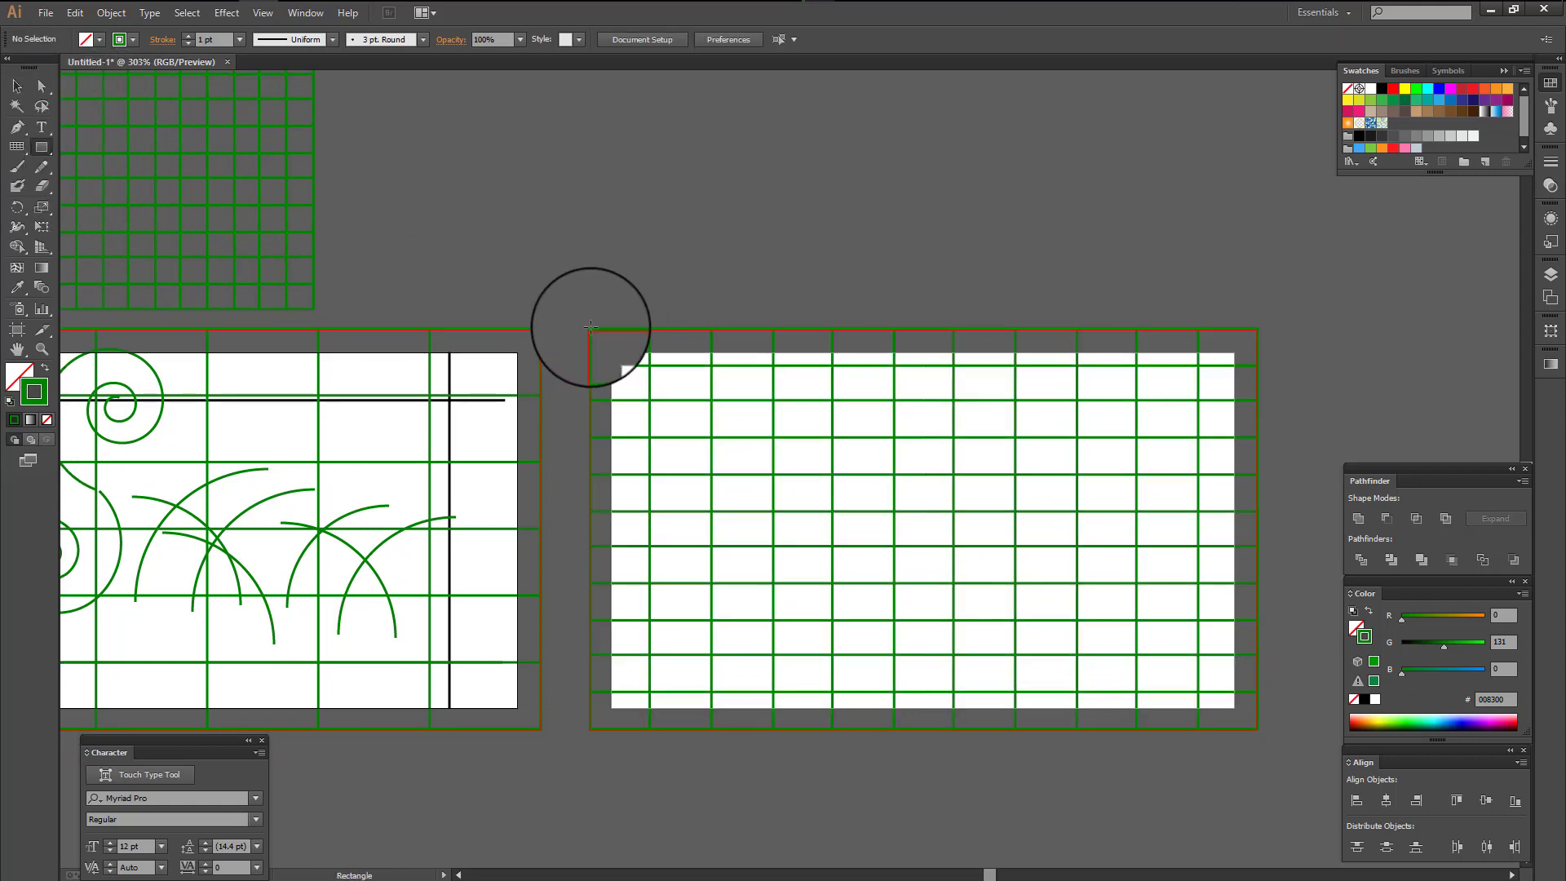
- Draw a dark green, unstroked rectangle over the right artboard and send it behind the grid
{"action": "left_click_drag", "start_coordinate": [923, 528], "coordinate": [1257, 728]}
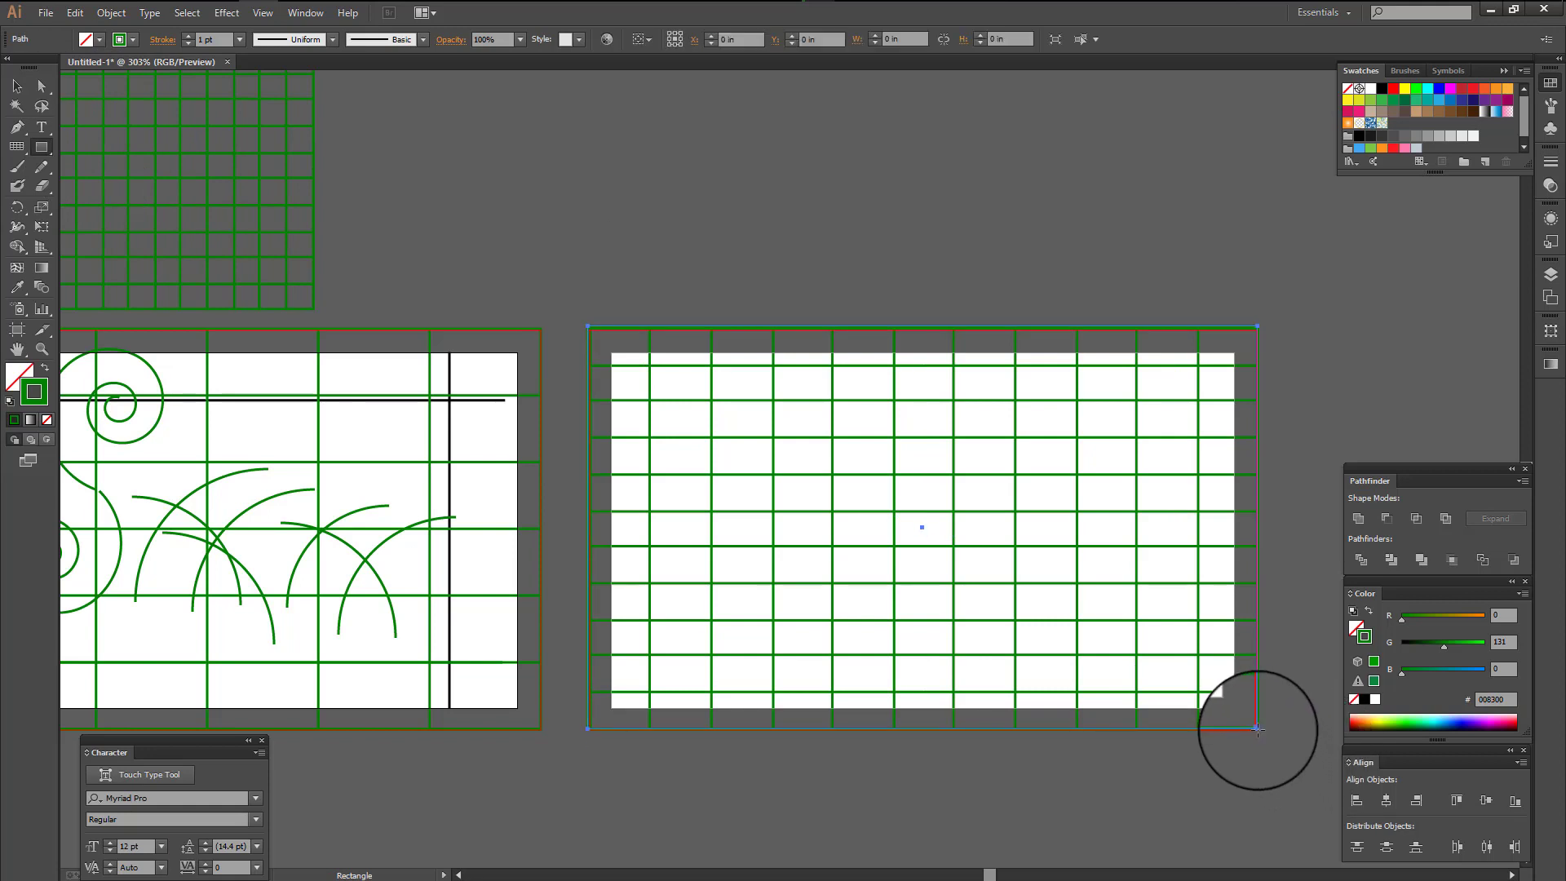
{"action": "left_click", "coordinate": [44, 368]}
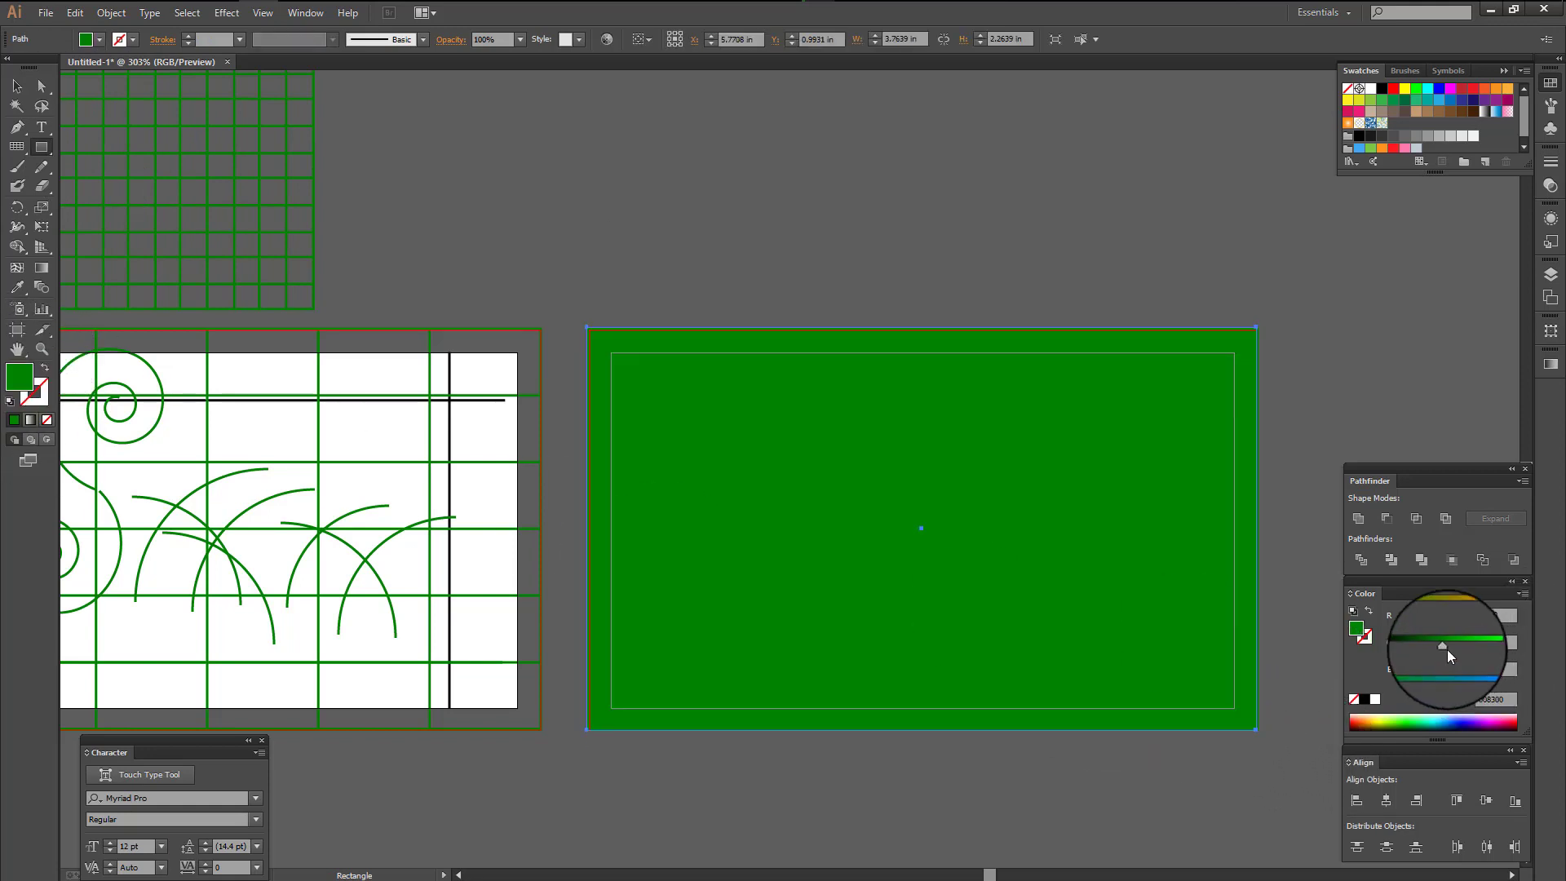
{"action": "left_click_drag", "start_coordinate": [1447, 649], "coordinate": [1437, 646]}
{"action": "right_click", "coordinate": [846, 464]}
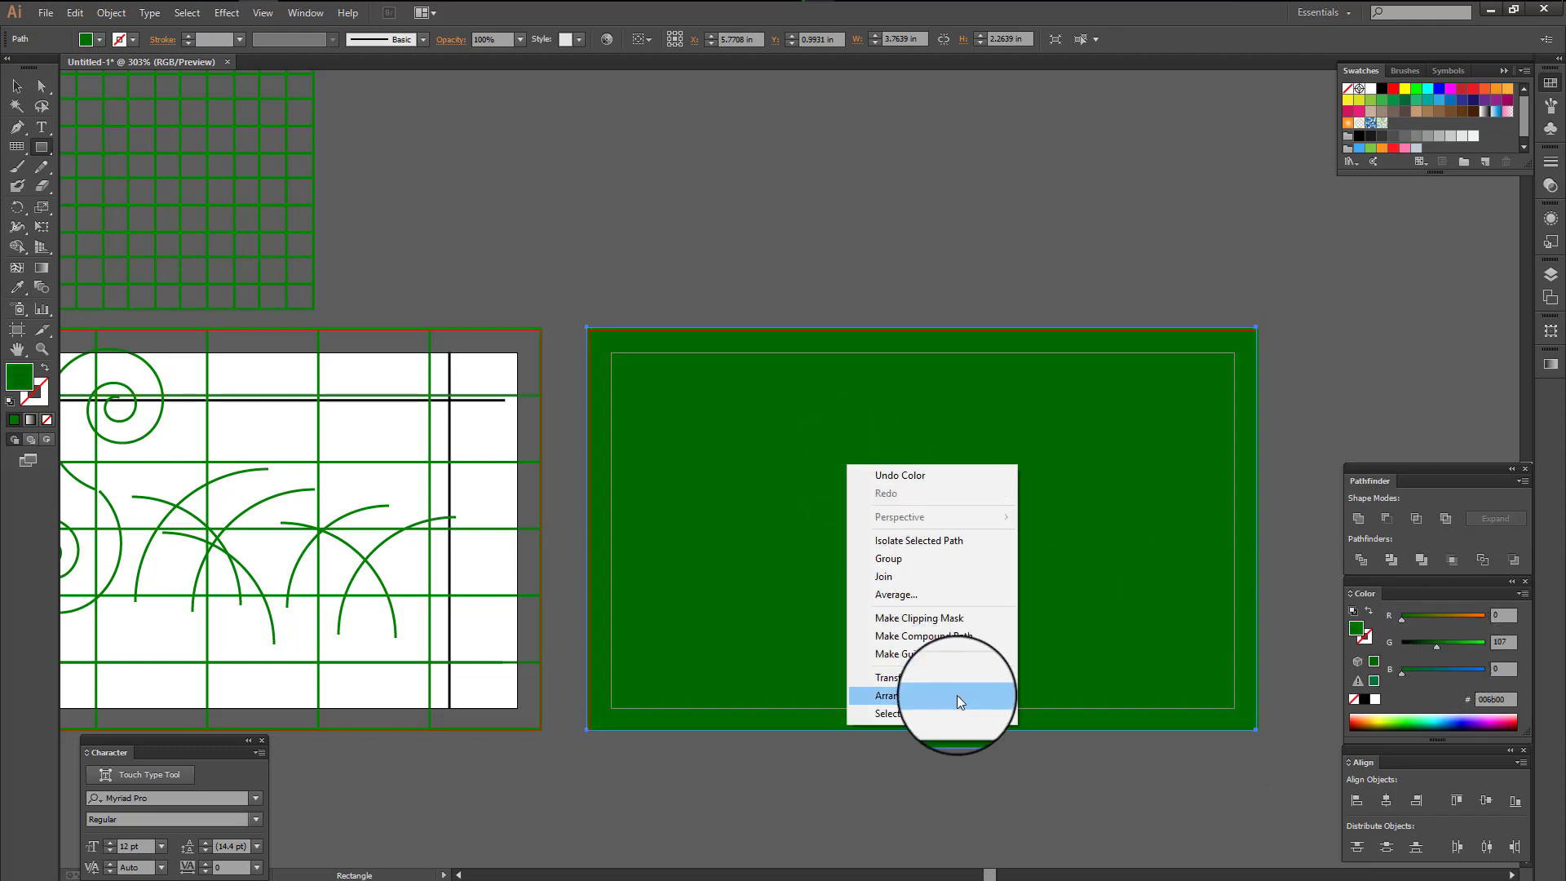
{"action": "mouse_move", "coordinate": [892, 695]}
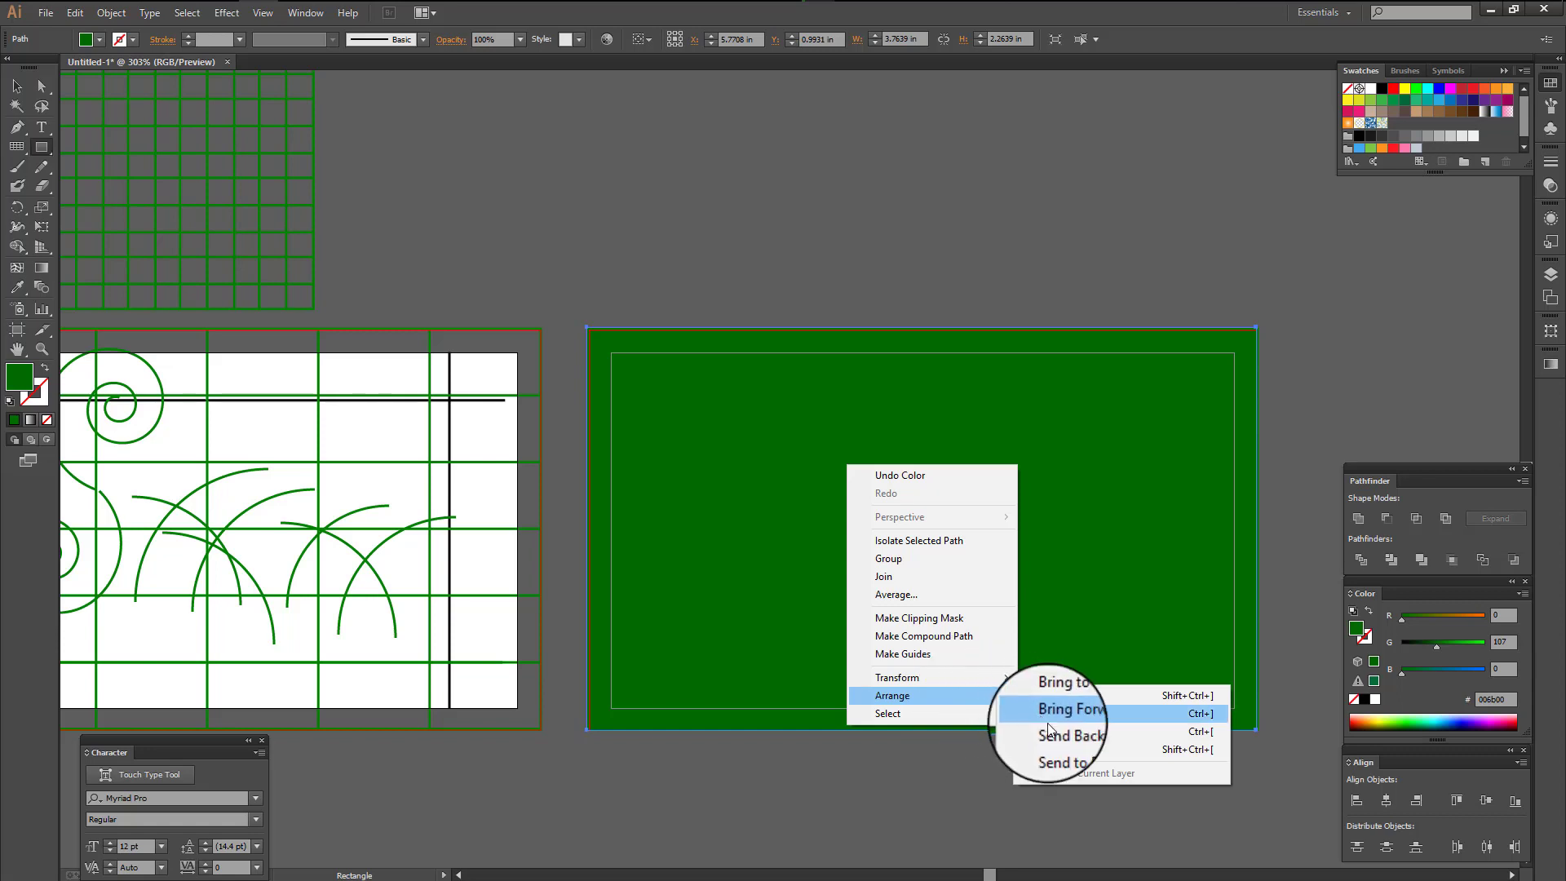
{"action": "left_click", "coordinate": [1060, 748]}
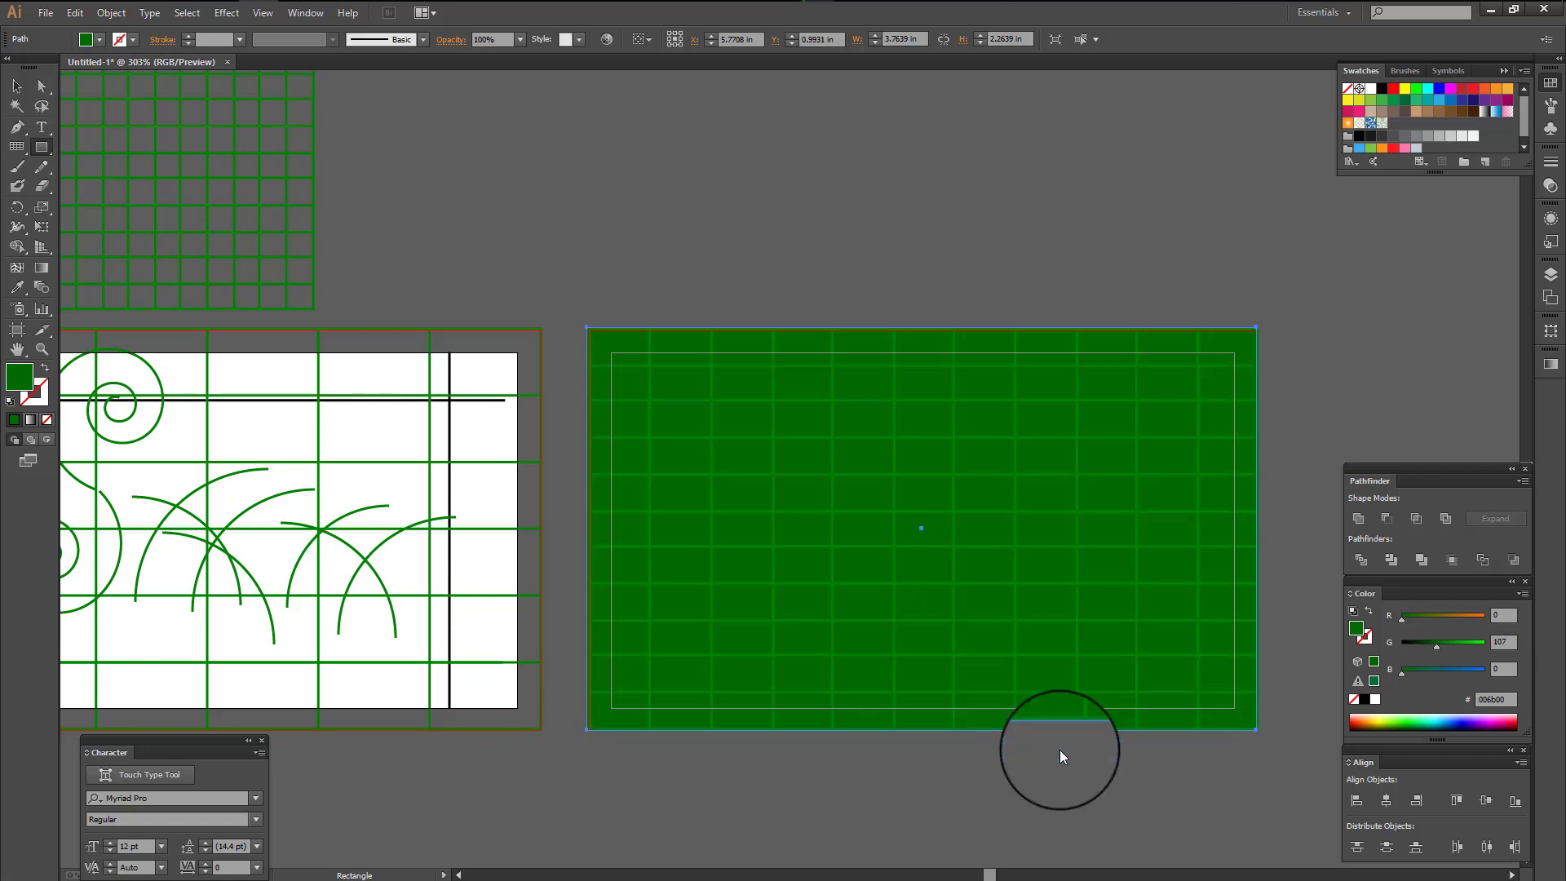
- Recolour the right artboard's grid lines to darker green 006800 (G 104)
{"action": "left_click", "coordinate": [17, 85]}
{"action": "left_click", "coordinate": [767, 238]}
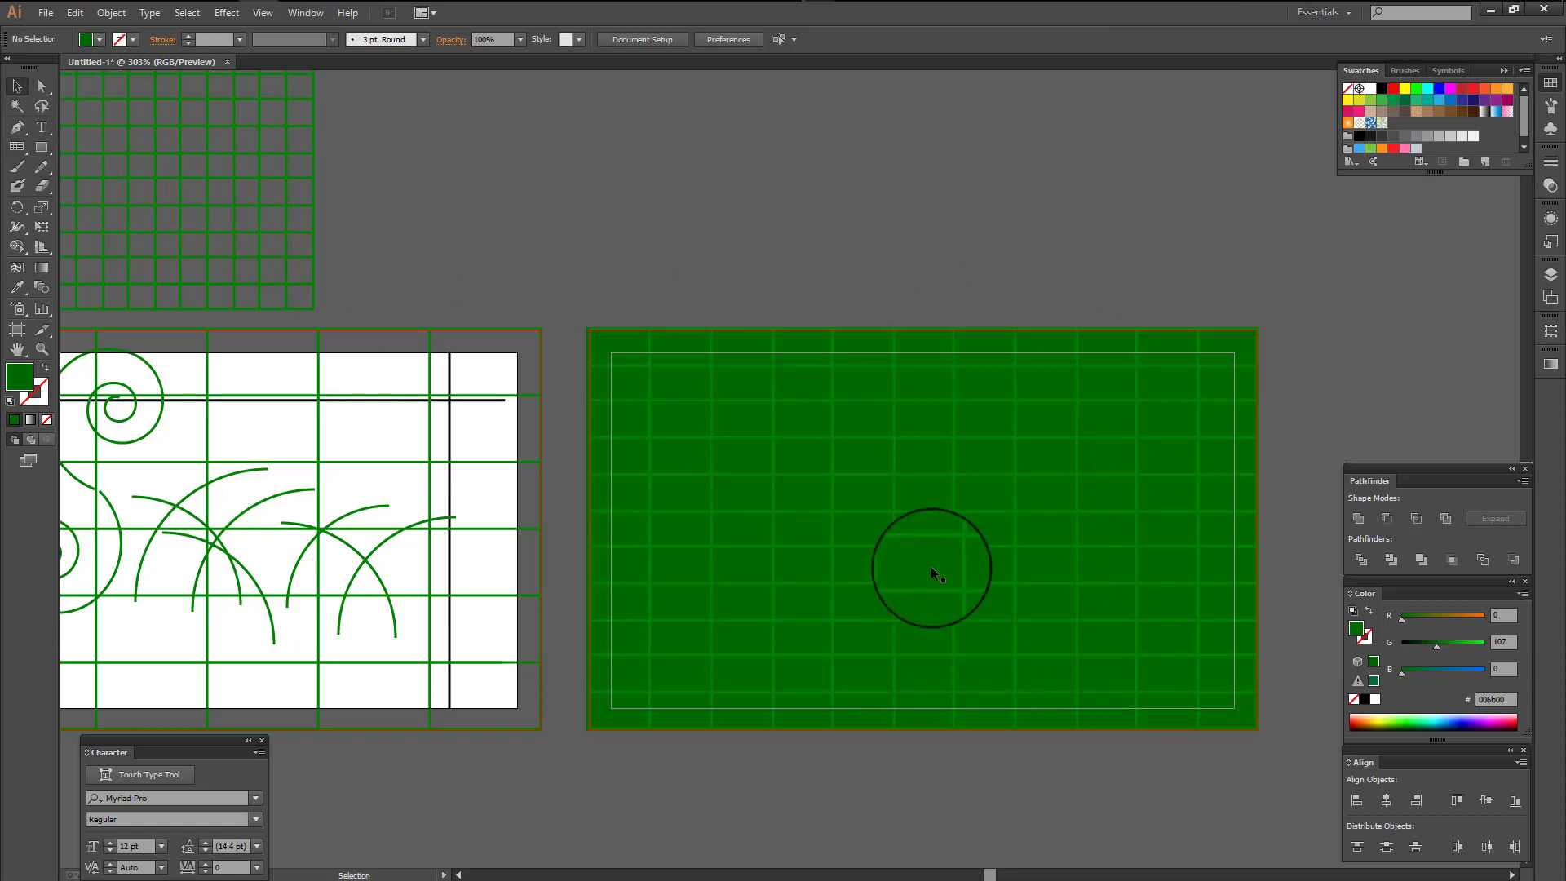
{"action": "left_click", "coordinate": [953, 479]}
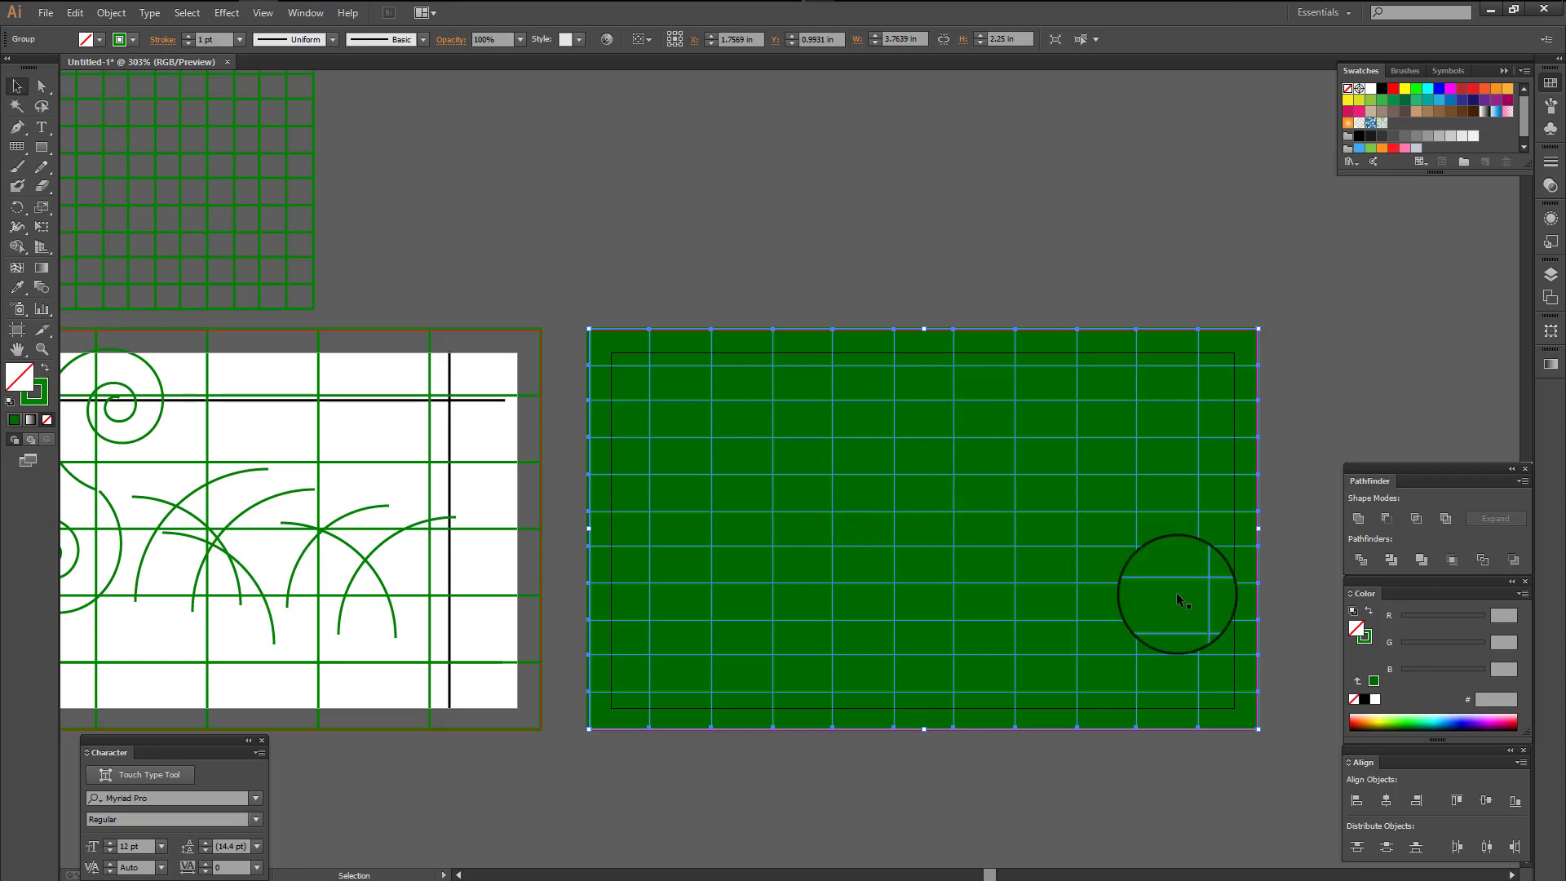
{"action": "left_click", "coordinate": [34, 391]}
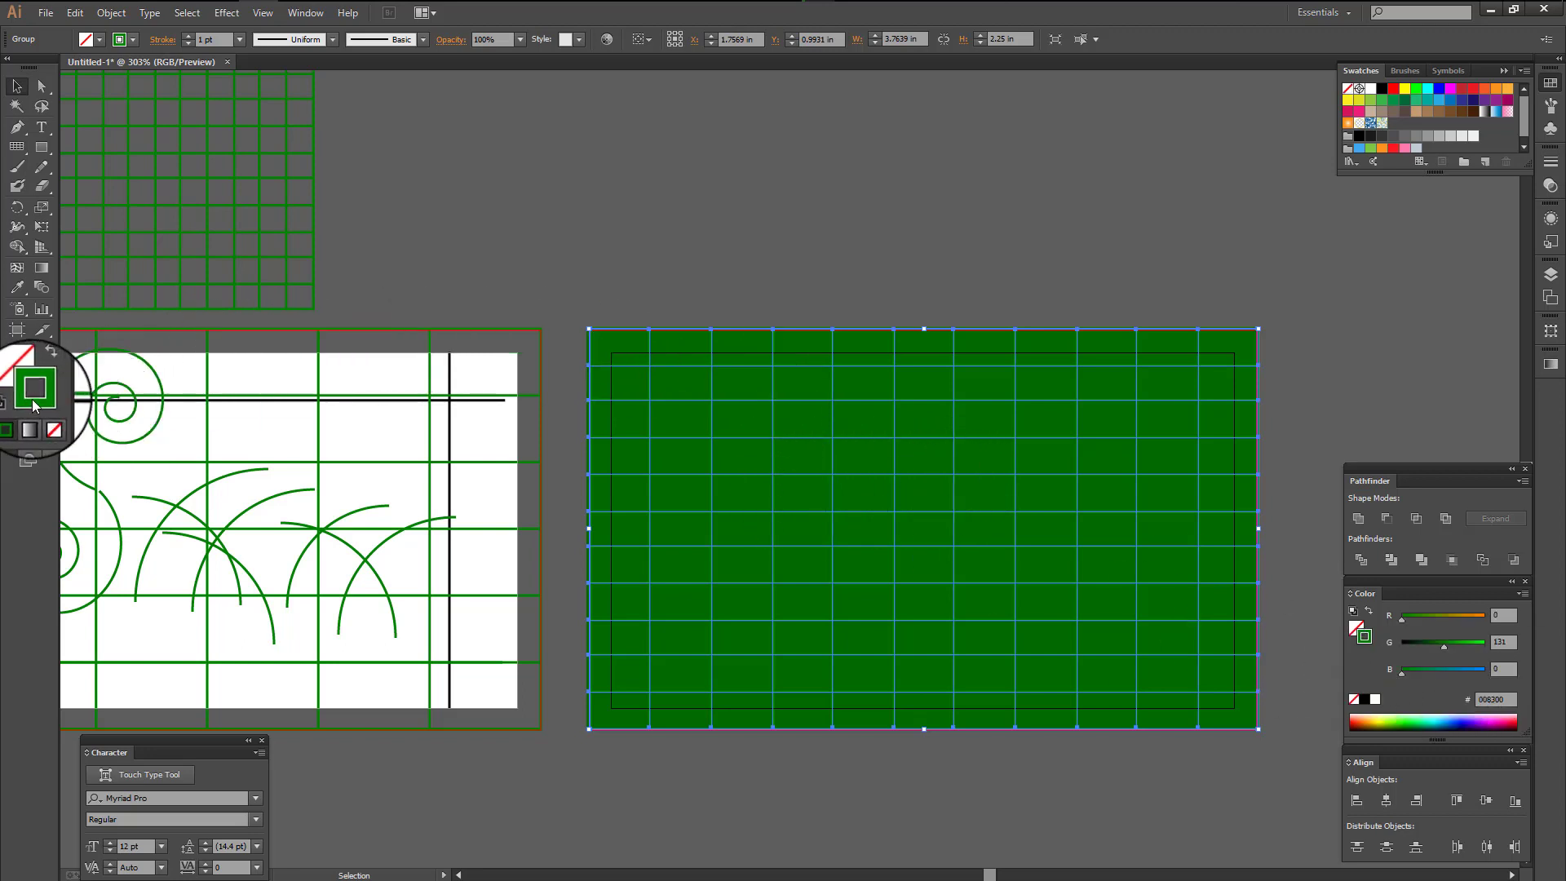
{"action": "left_click_drag", "start_coordinate": [1447, 644], "coordinate": [1453, 644]}
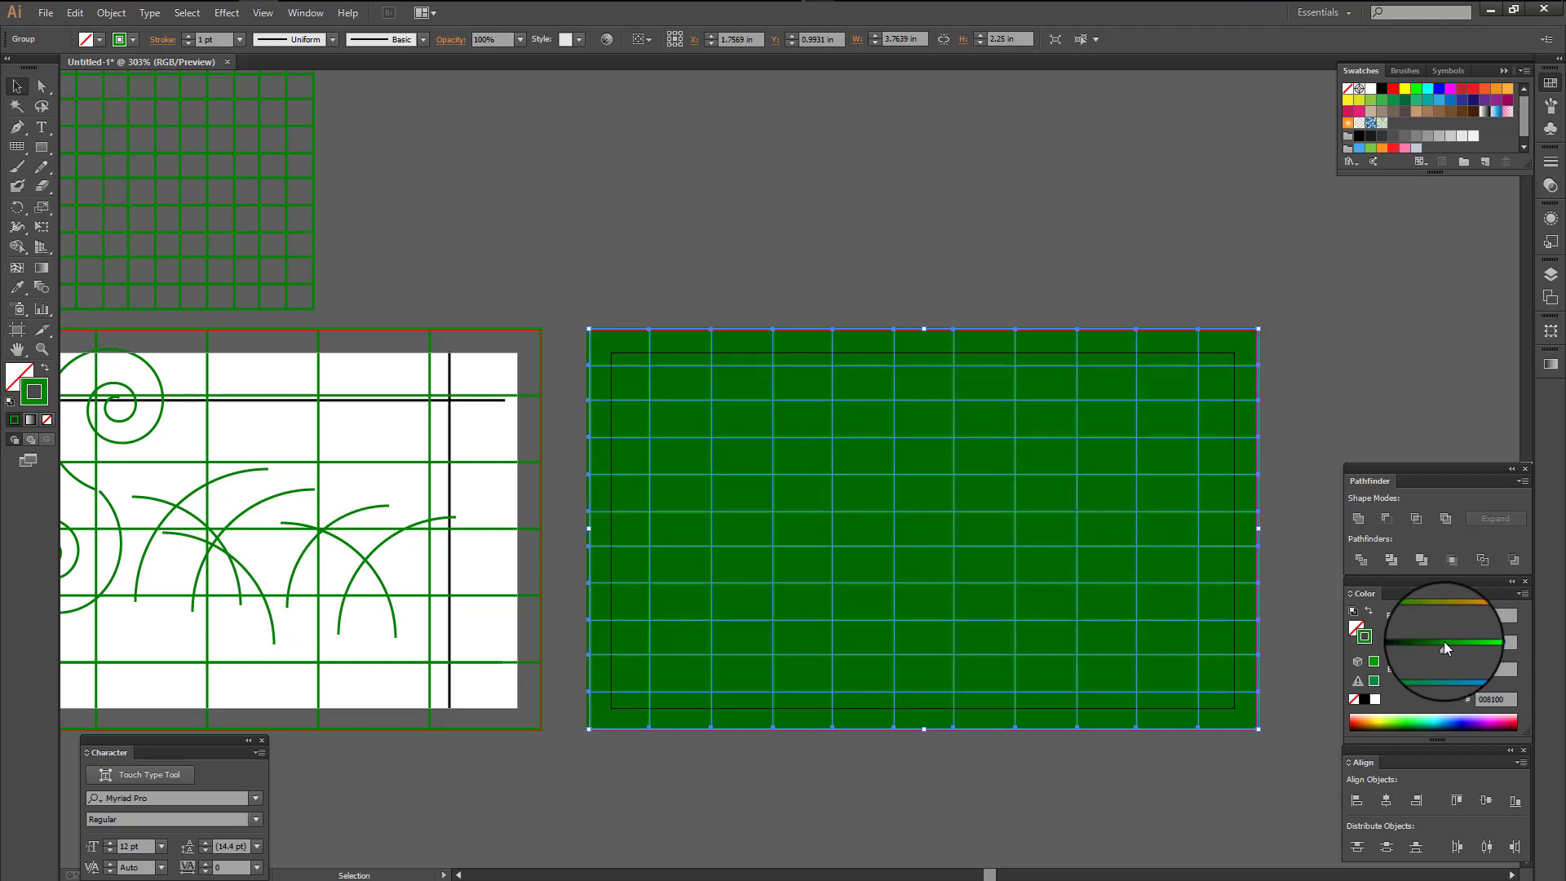
{"action": "left_click_drag", "start_coordinate": [1454, 643], "coordinate": [1435, 644]}
{"action": "left_click", "coordinate": [811, 248]}
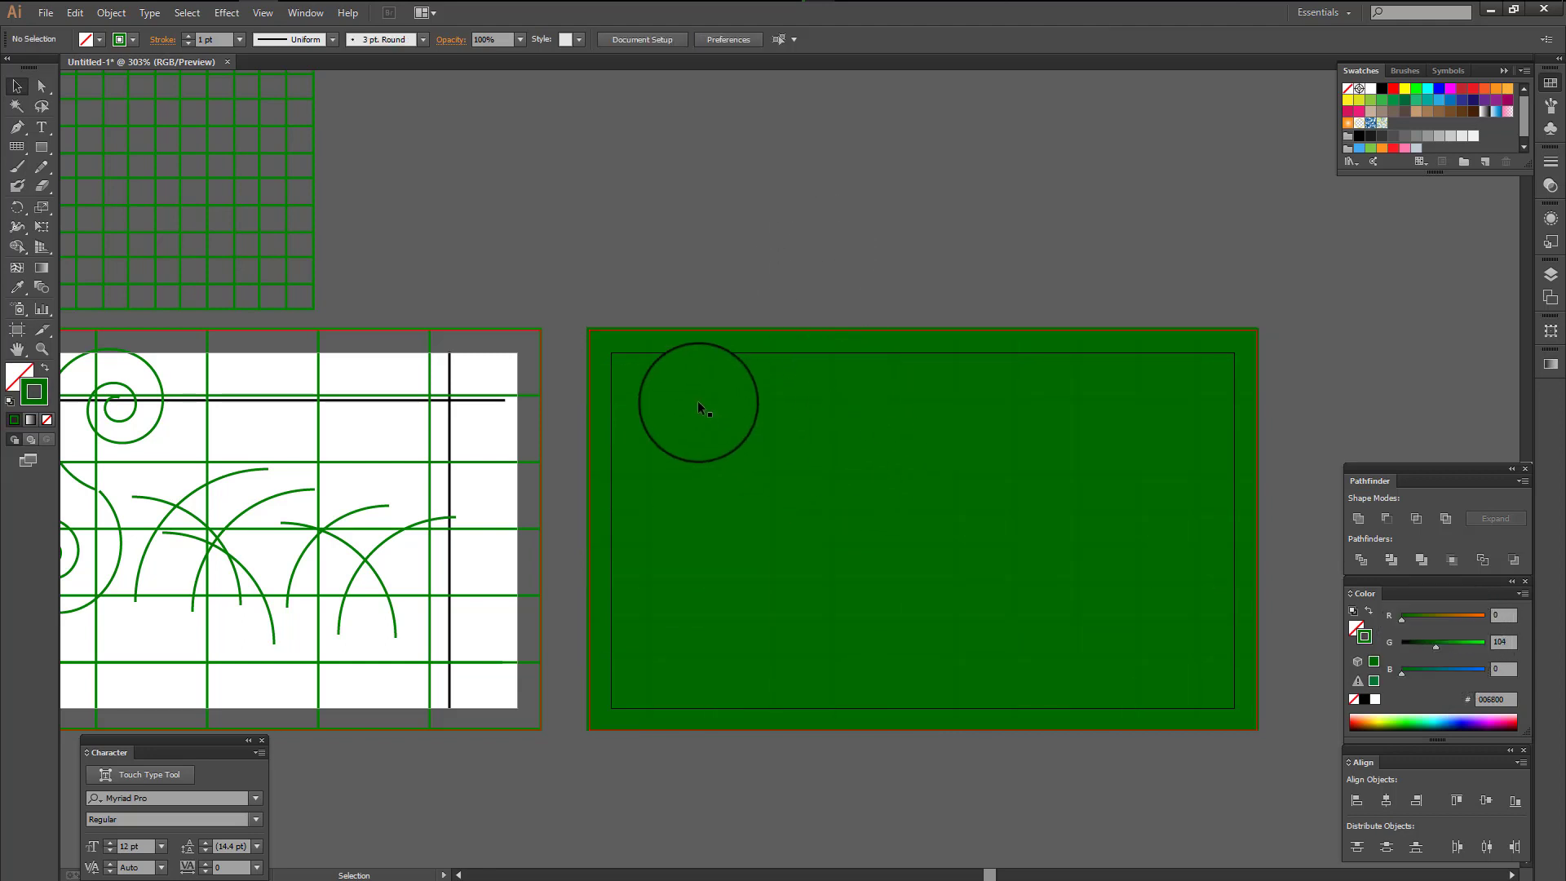
- Marquee-select the small grid and all left-artboard artwork, and delete them
{"action": "key", "text": "ctrl+space"}
{"action": "left_click_drag", "start_coordinate": [1100, 629], "coordinate": [1241, 726]}
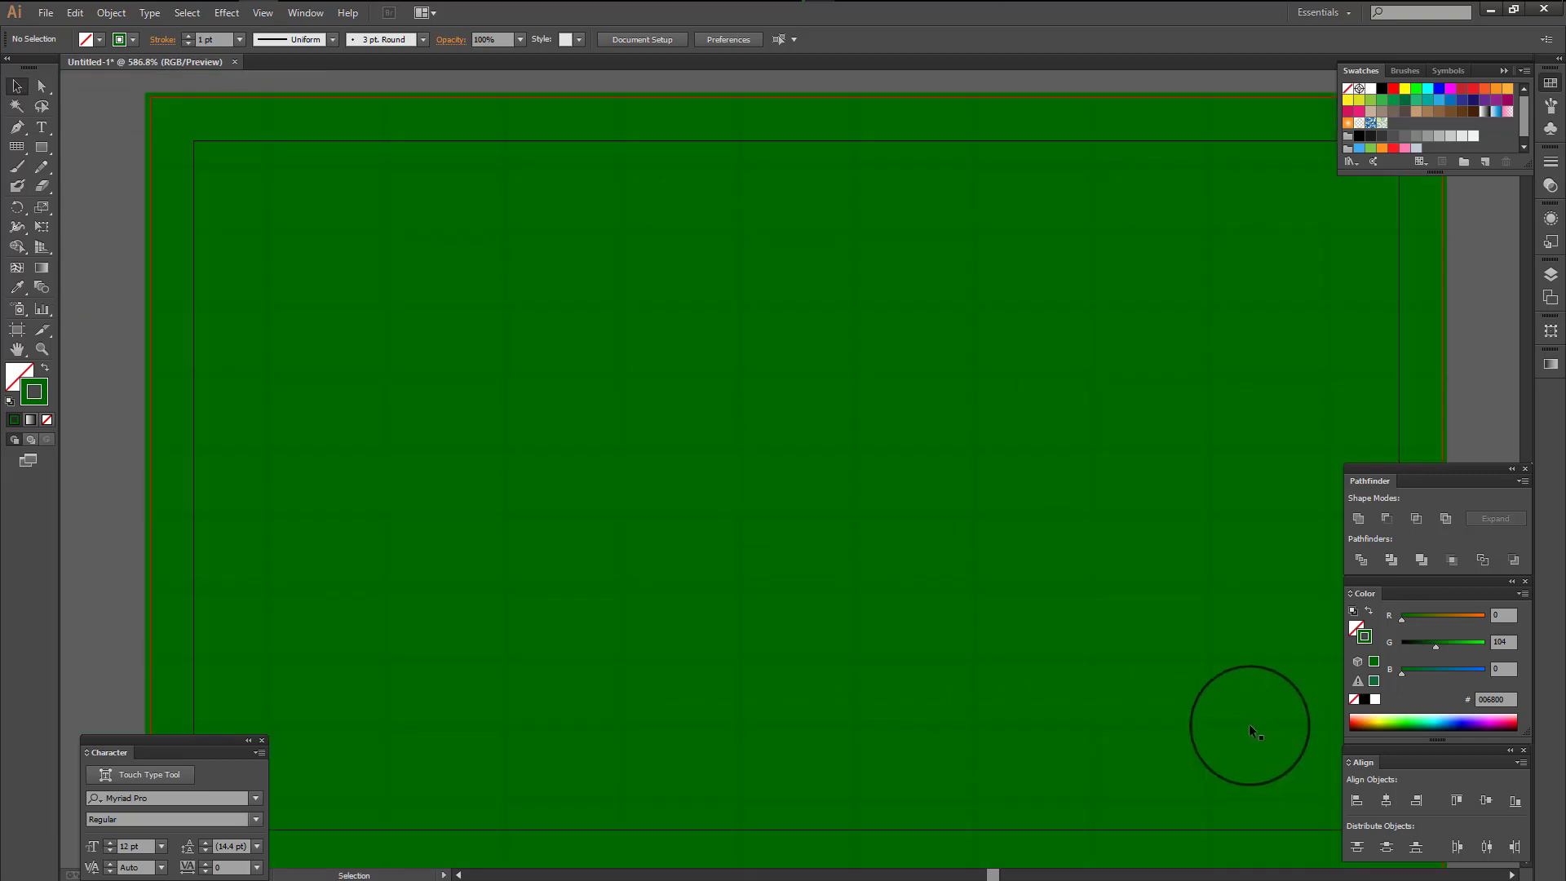
{"action": "scroll", "coordinate": [853, 589], "scroll_direction": "down", "scroll_amount": 3}
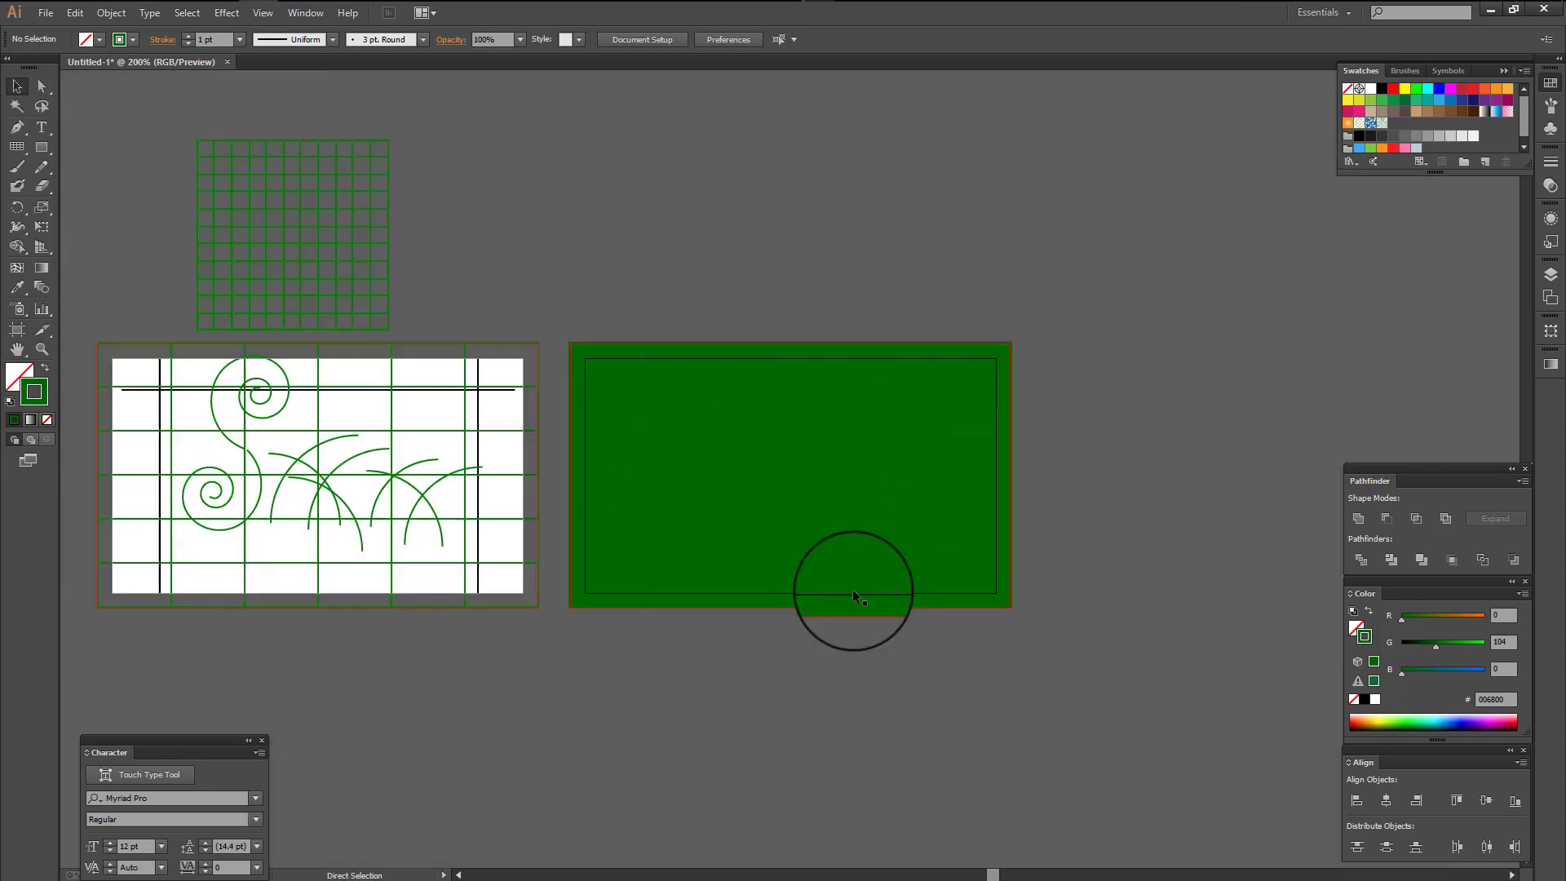
{"action": "scroll", "coordinate": [853, 588], "scroll_direction": "down", "scroll_amount": 1}
{"action": "left_click_drag", "start_coordinate": [312, 555], "coordinate": [549, 636]}
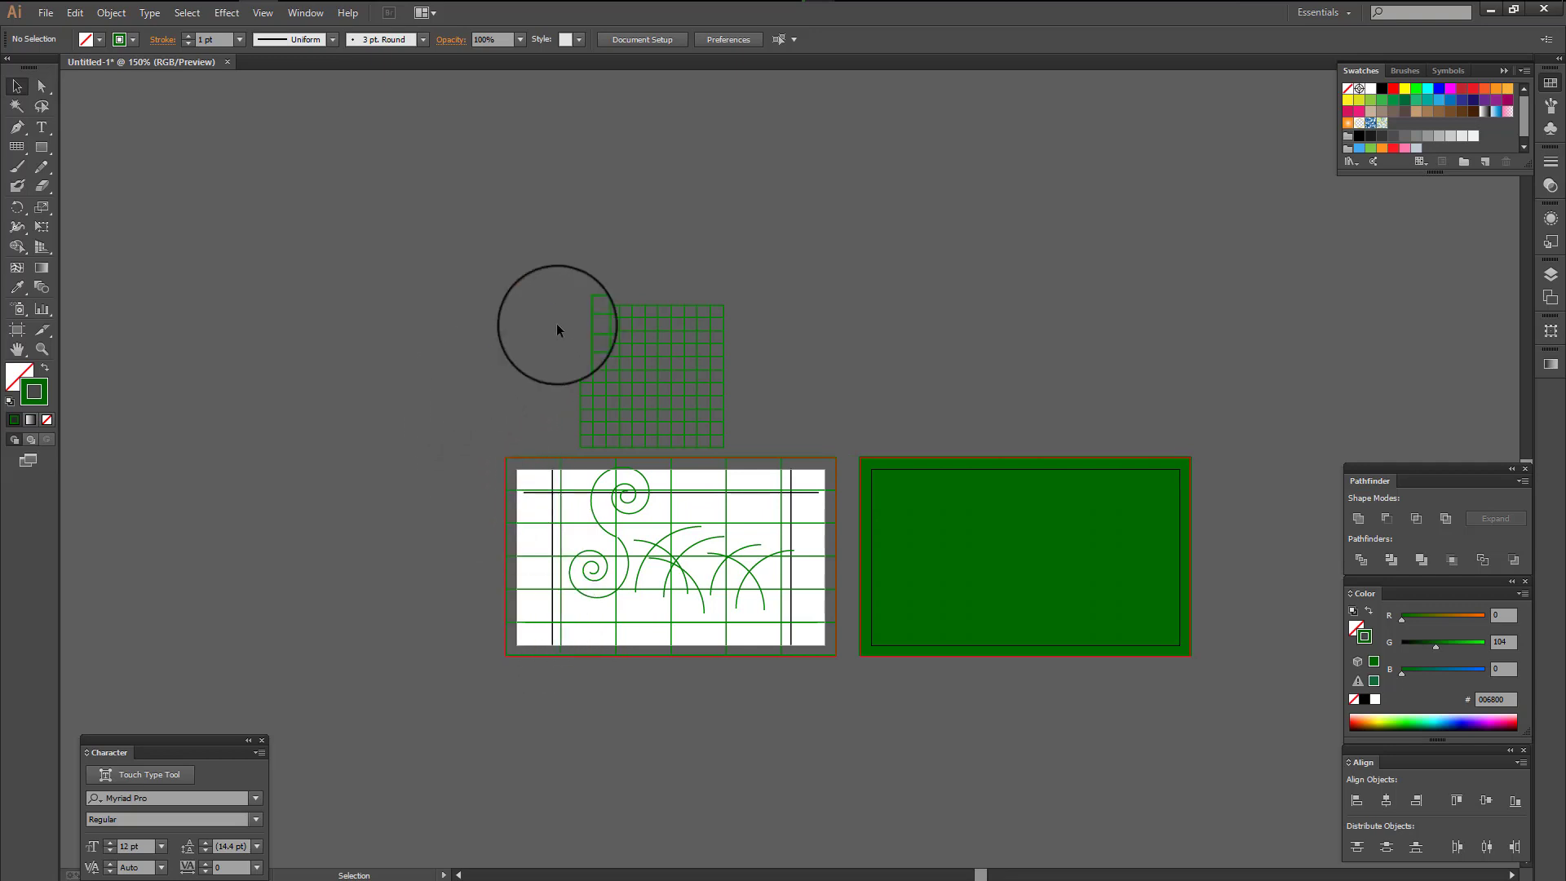
{"action": "left_click_drag", "start_coordinate": [525, 334], "coordinate": [814, 689]}
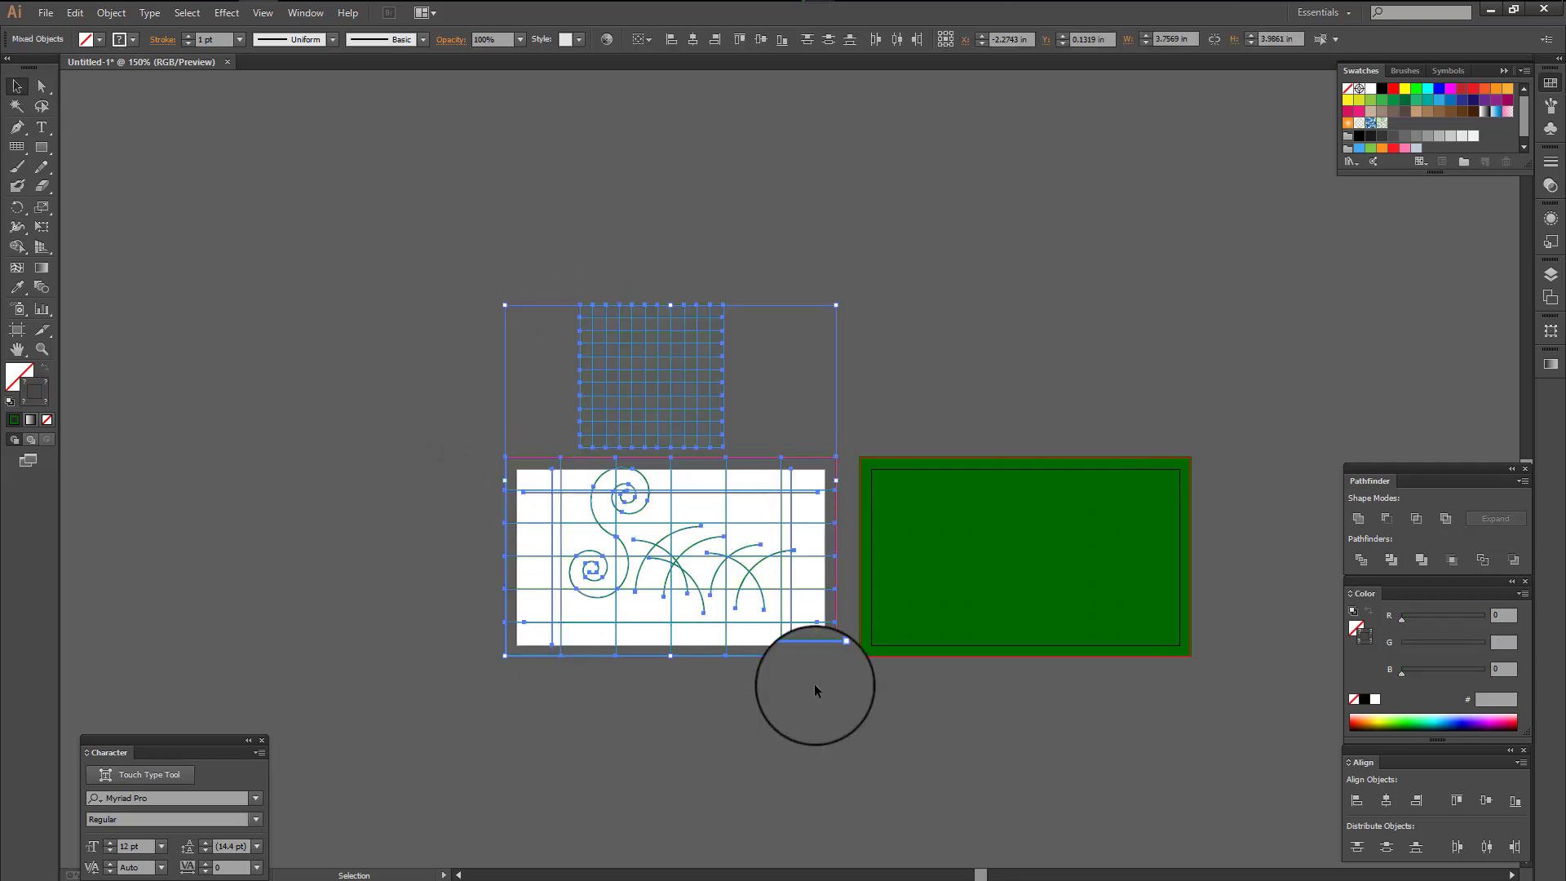
{"action": "key", "text": "Delete"}
{"action": "mouse_move", "coordinate": [401, 365]}
{"action": "left_mouse_down"}
{"action": "mouse_move", "coordinate": [1011, 690]}
{"action": "mouse_move", "coordinate": [934, 603]}
{"action": "left_mouse_up"}
- Draw a green polar grid over the left artboard
{"action": "left_click", "coordinate": [16, 147]}
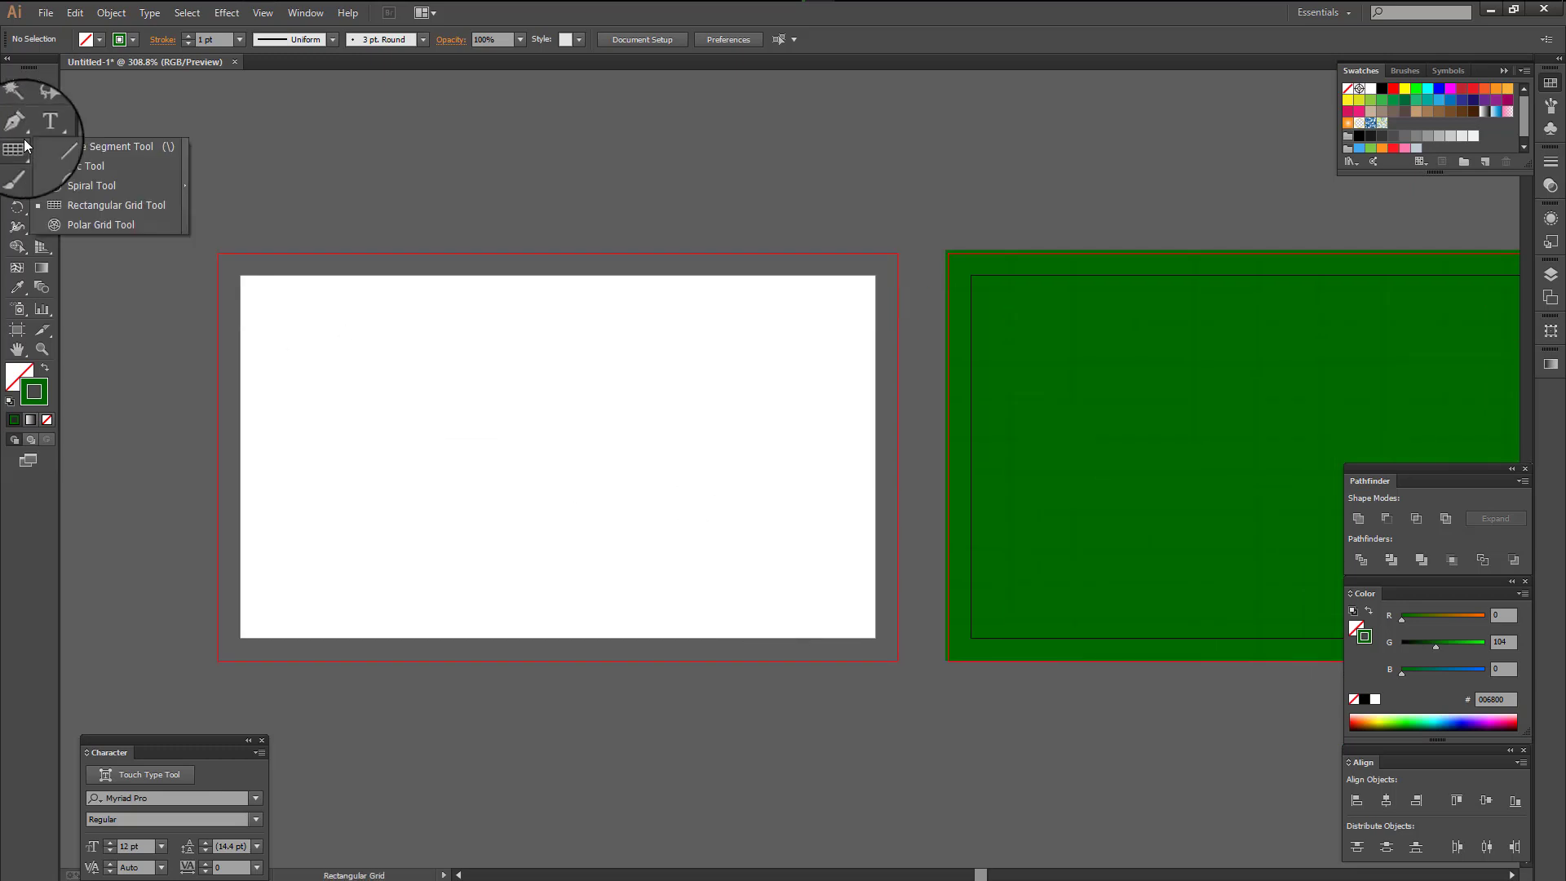
{"action": "left_click", "coordinate": [75, 234]}
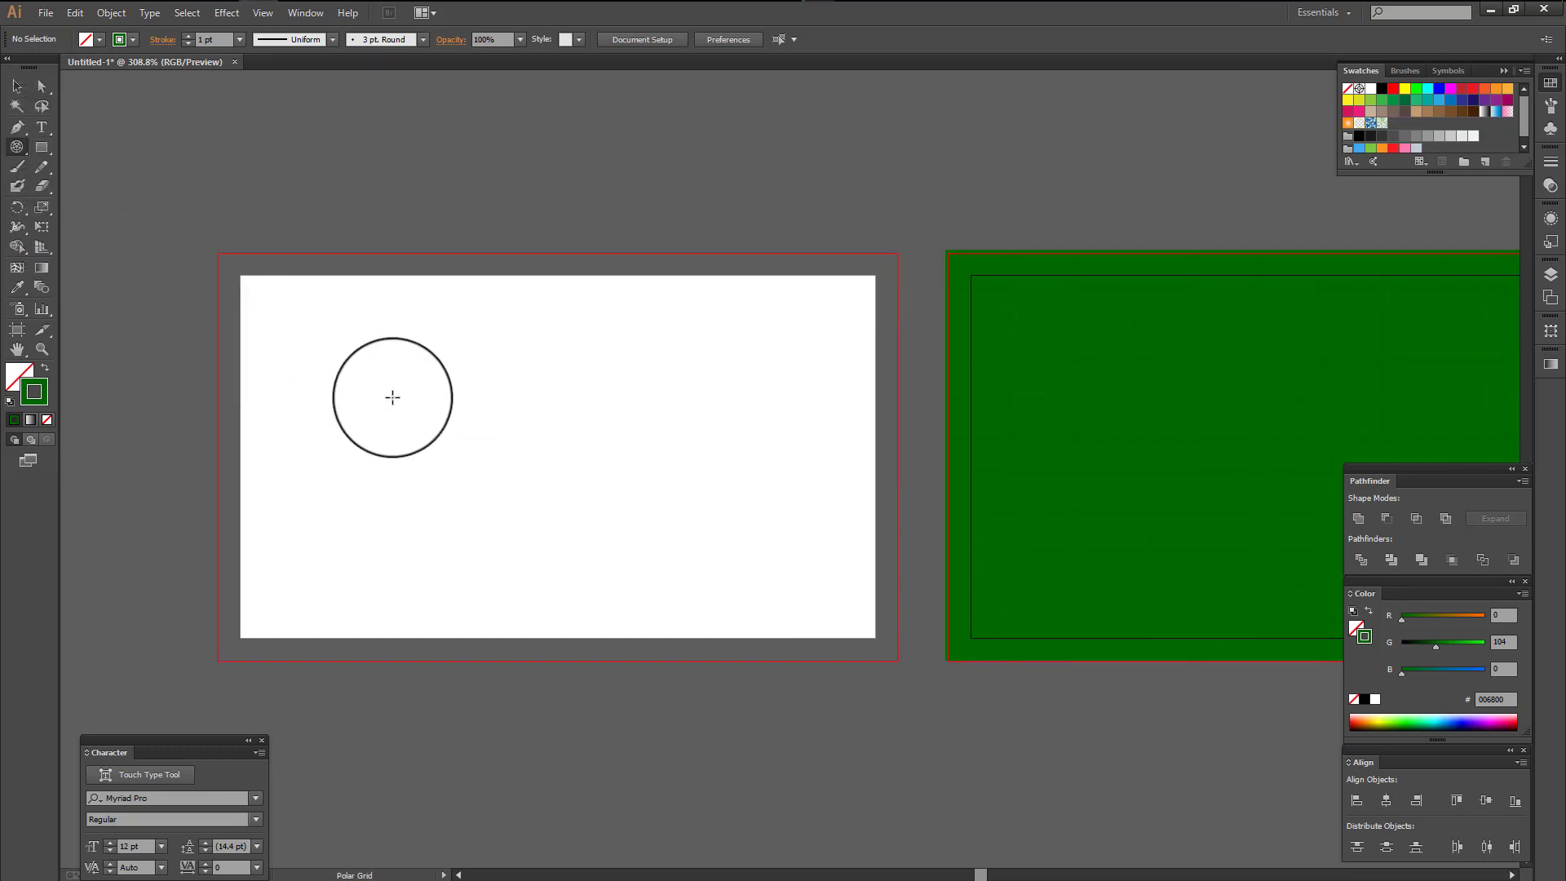
{"action": "left_click_drag", "start_coordinate": [552, 465], "coordinate": [915, 756]}
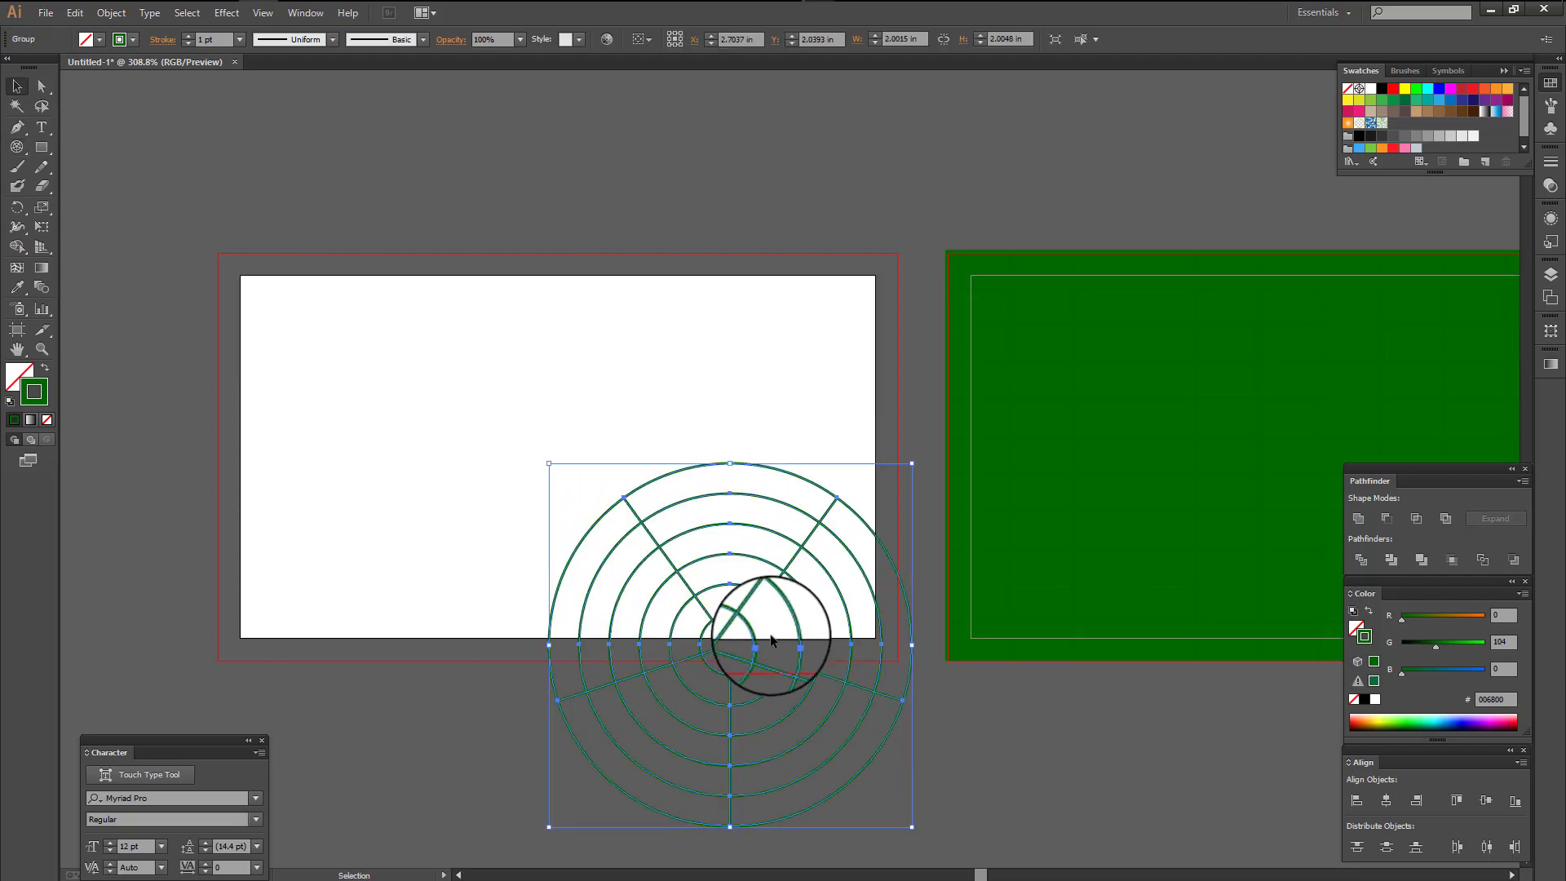
- Move the polar grid onto the white artboard, shrink it proportionally and centre it
{"action": "key", "text": "v"}
{"action": "left_click_drag", "start_coordinate": [728, 646], "coordinate": [560, 457]}
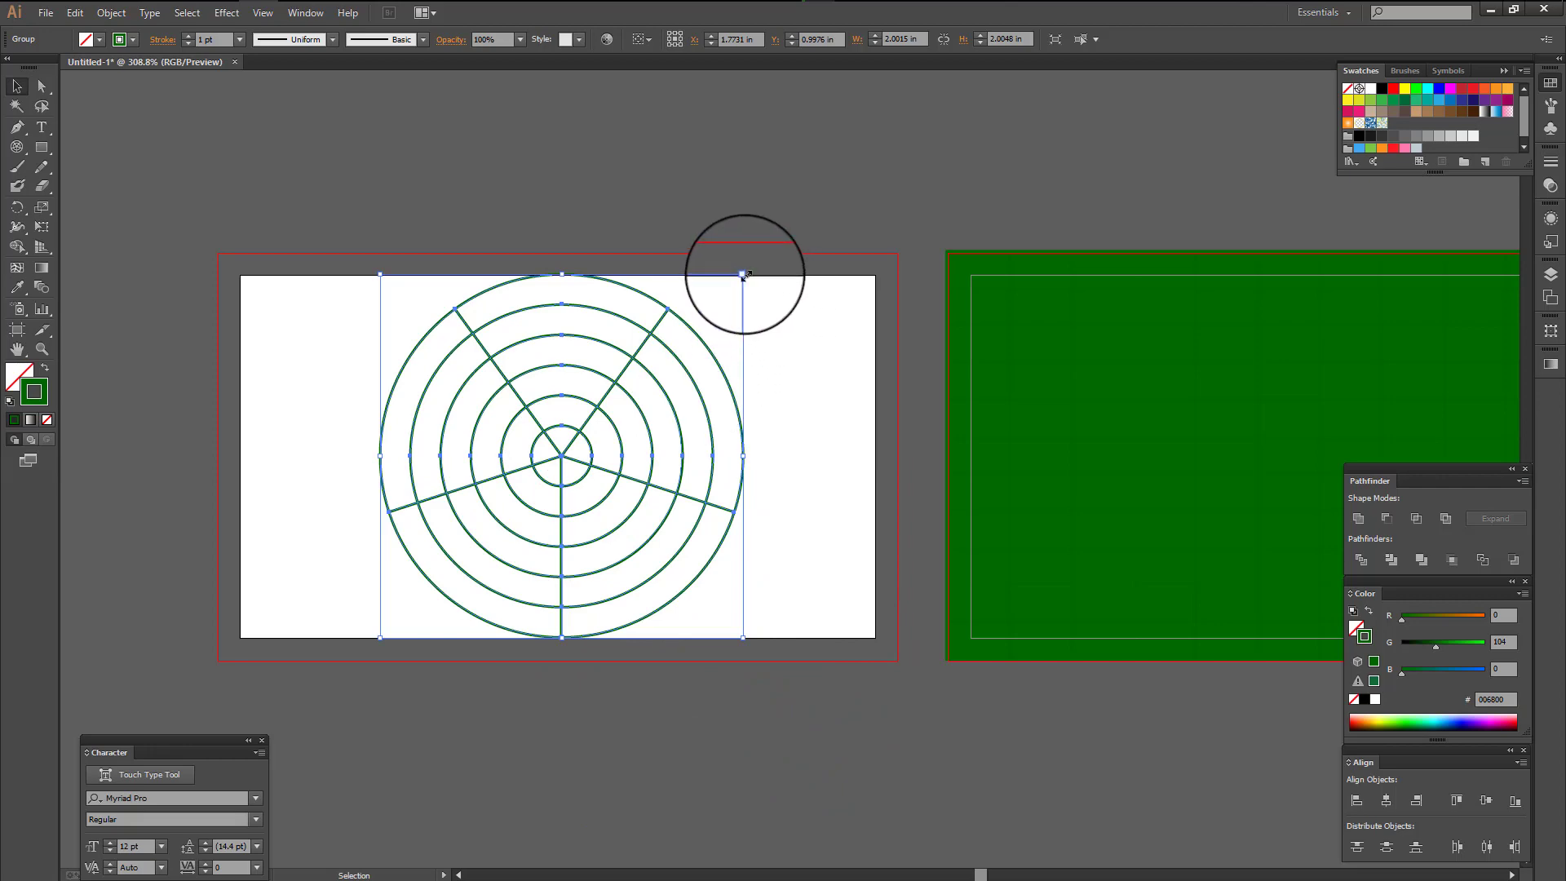
{"action": "left_click_drag", "start_coordinate": [743, 275], "coordinate": [707, 310]}
{"action": "mouse_move", "coordinate": [559, 454]}
{"action": "left_mouse_down"}
{"action": "mouse_move", "coordinate": [543, 454]}
{"action": "mouse_move", "coordinate": [551, 441]}
{"action": "left_mouse_up"}
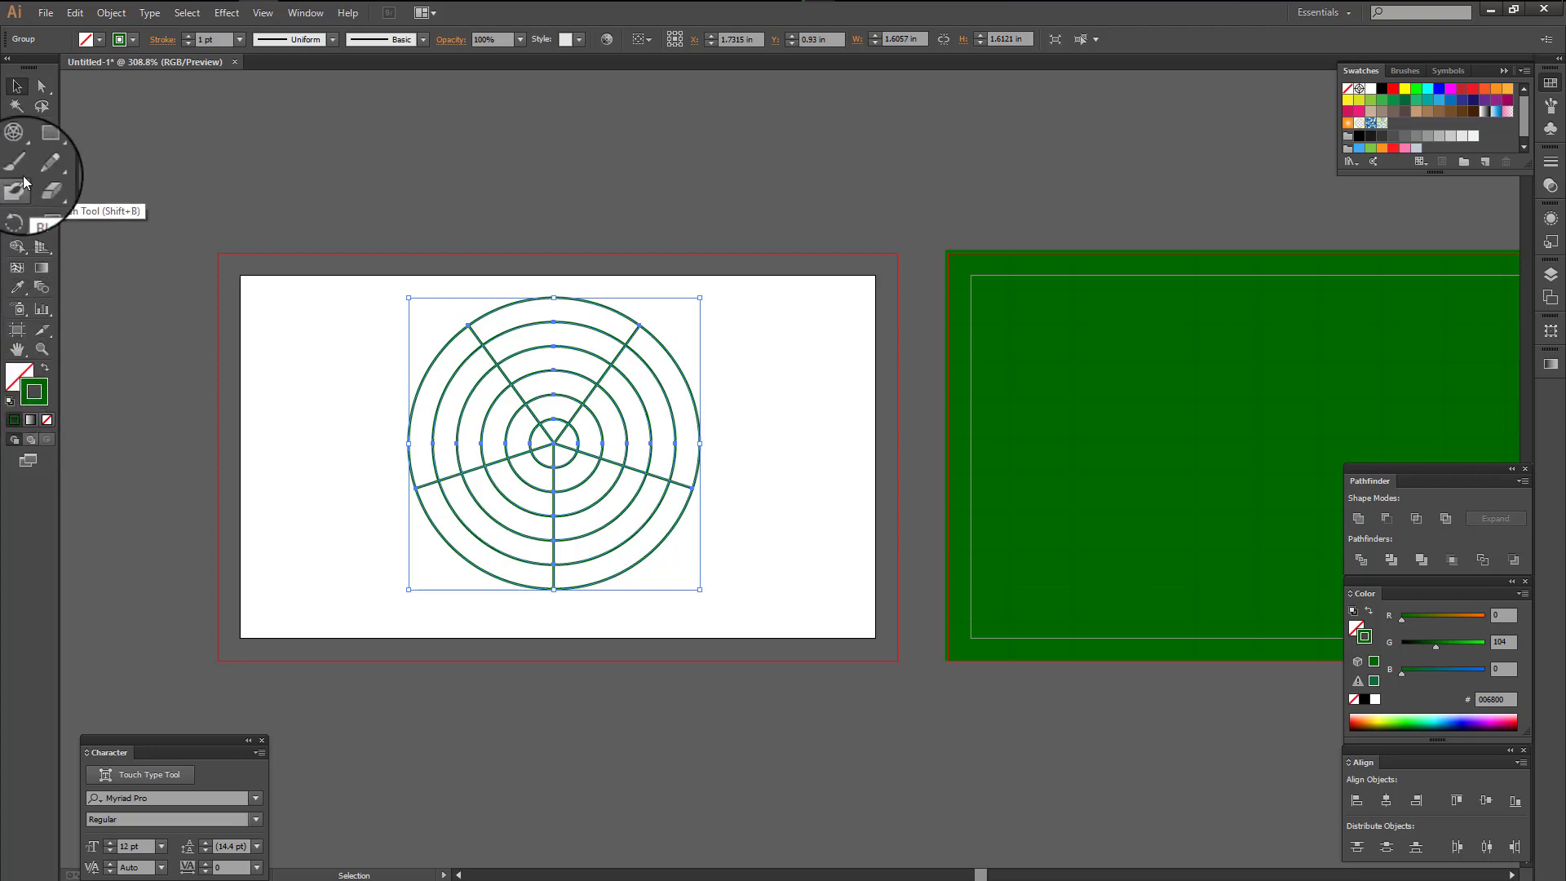
{"action": "left_click", "coordinate": [16, 147]}
{"action": "left_click", "coordinate": [744, 341]}
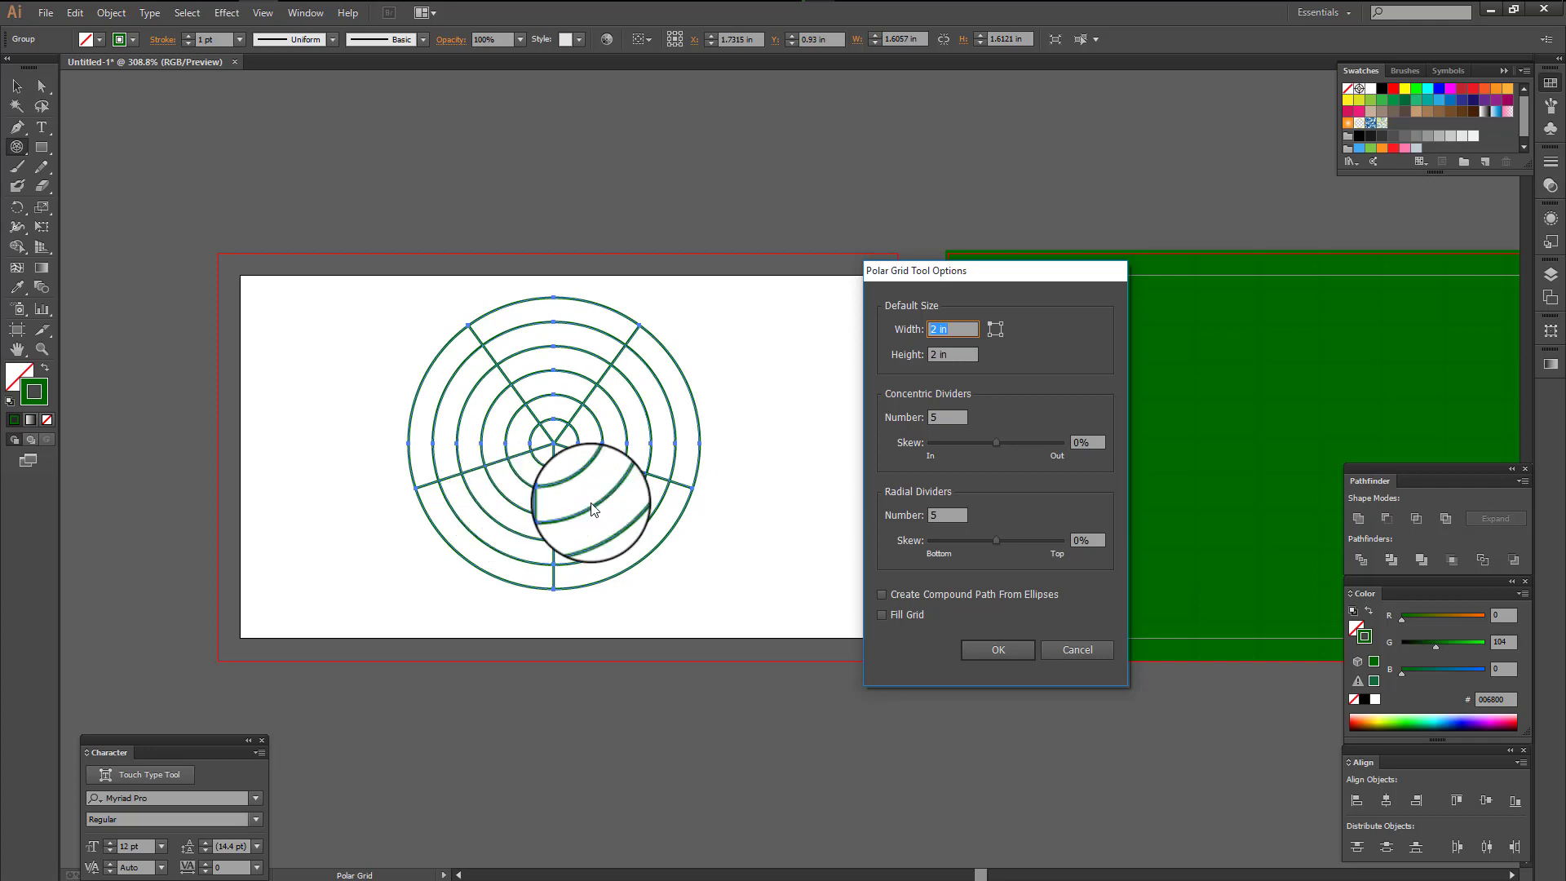
{"action": "left_click", "coordinate": [946, 417]}
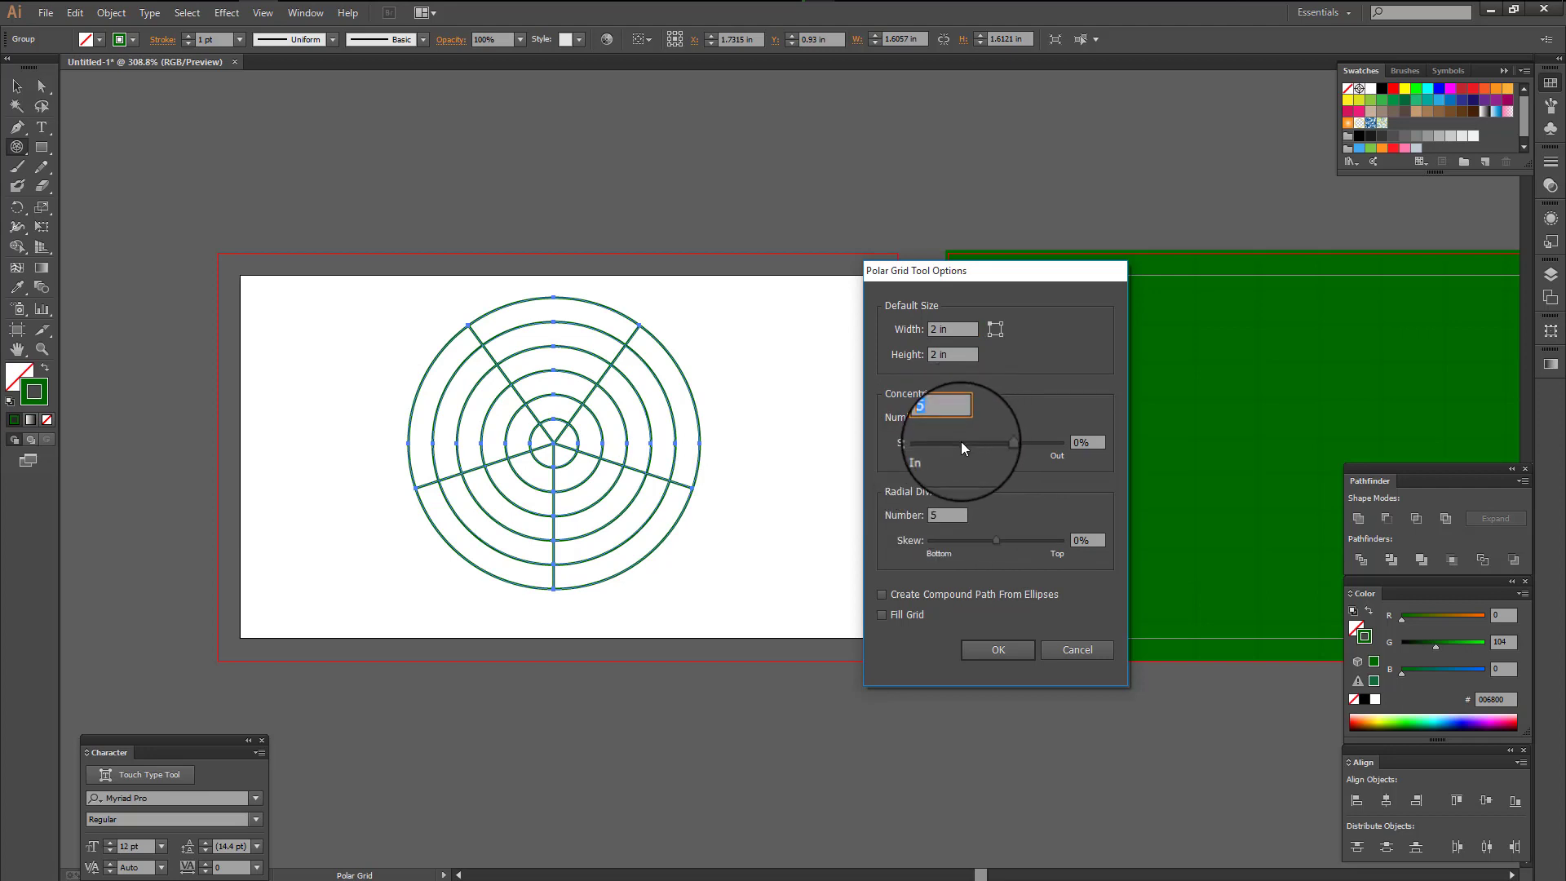
{"action": "left_click", "coordinate": [1070, 652]}
{"action": "left_click", "coordinate": [17, 85]}
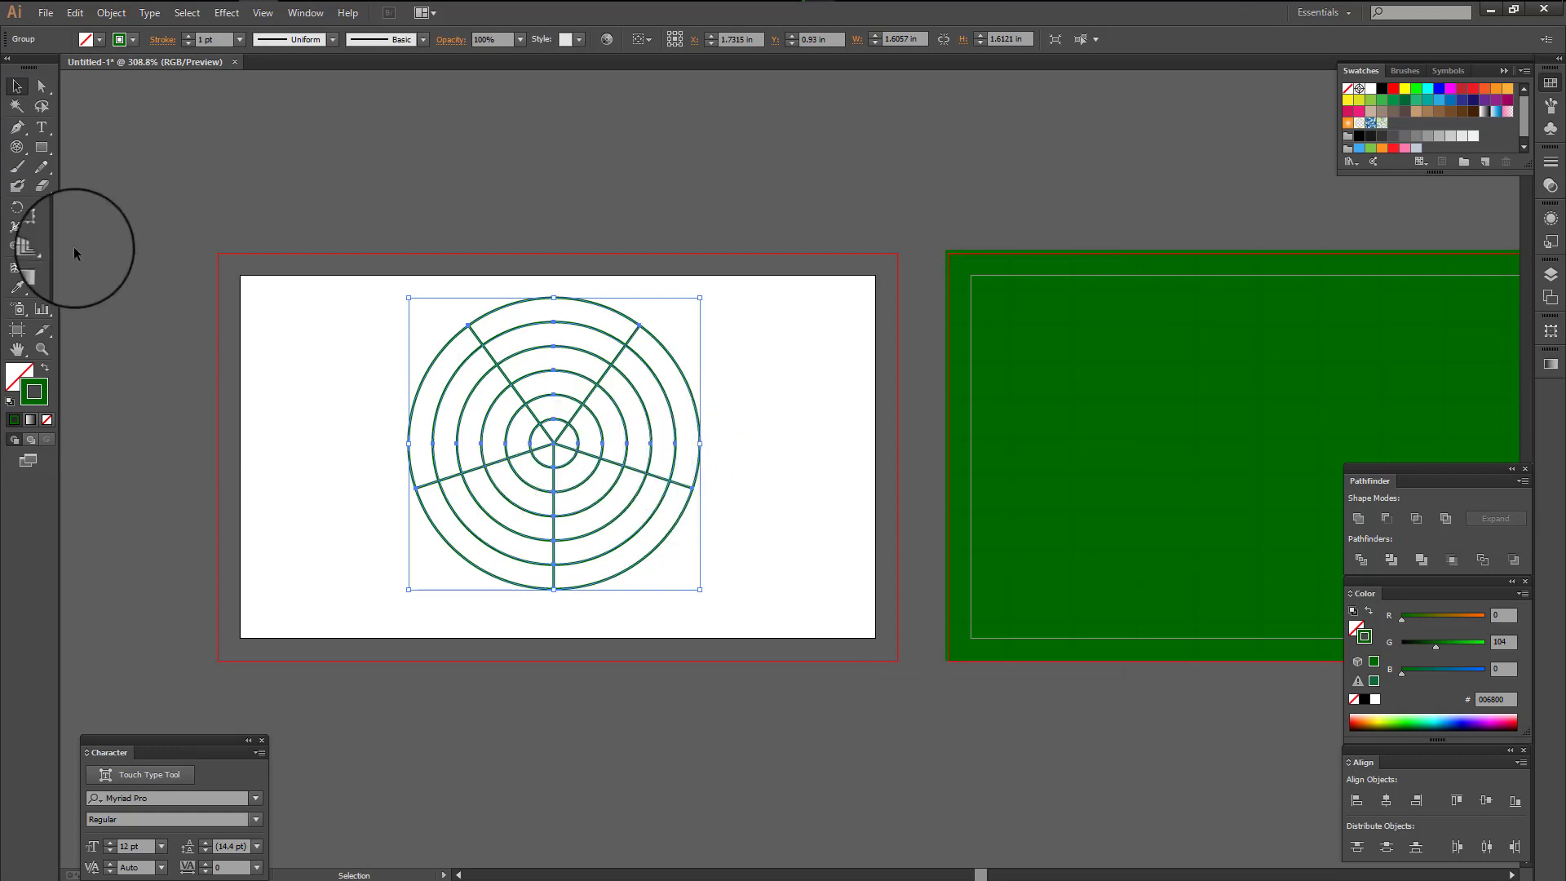
- Browse the shape tools and choose the Rectangle Tool
{"action": "left_click", "coordinate": [43, 149]}
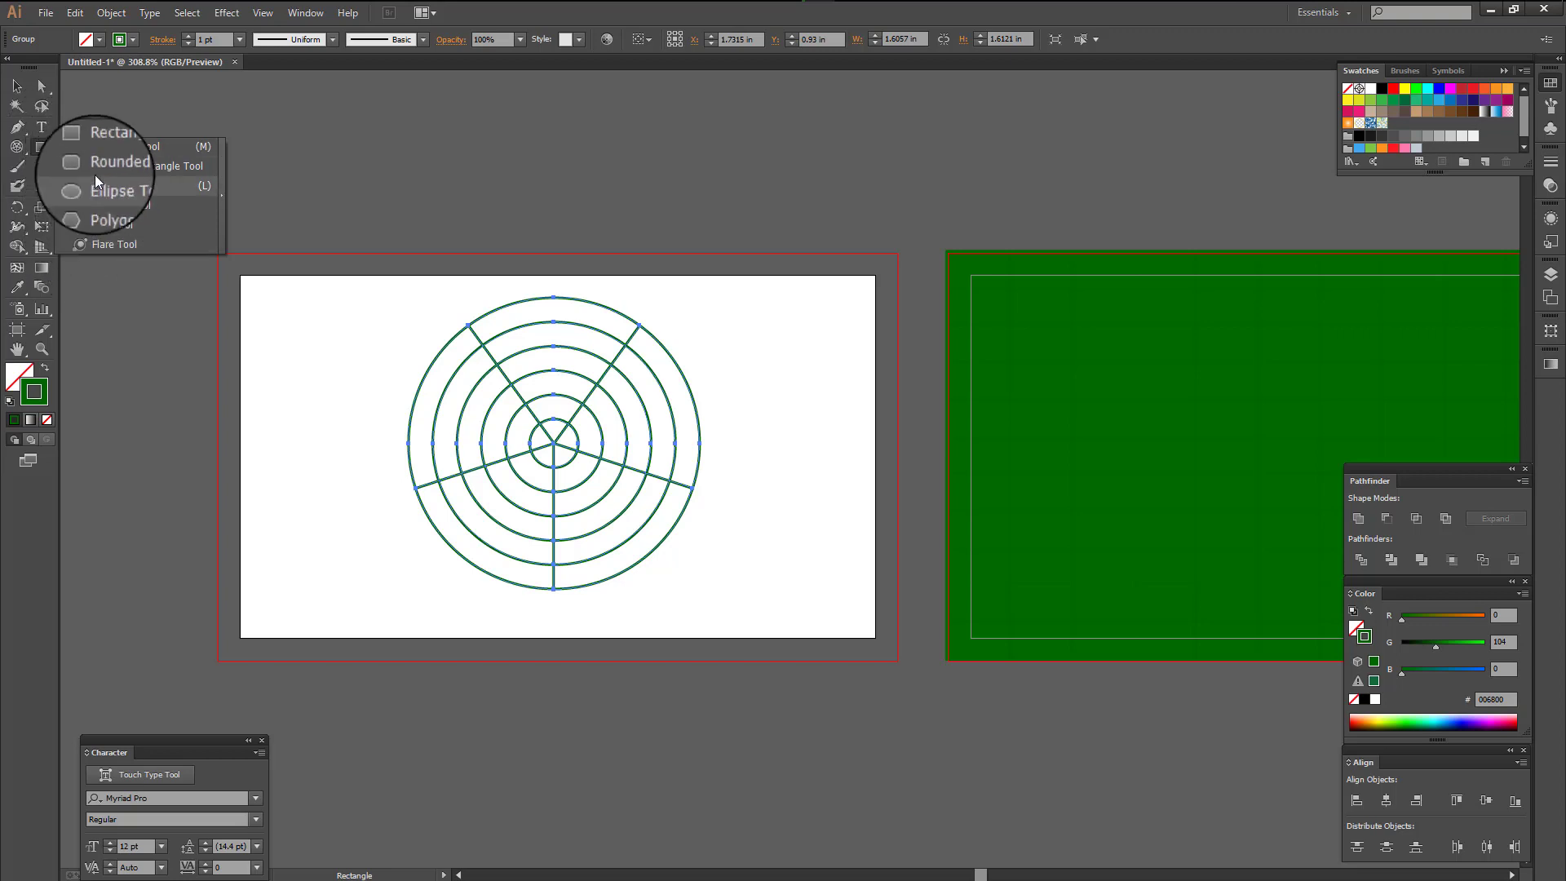
{"action": "left_click", "coordinate": [45, 149]}
{"action": "left_click", "coordinate": [45, 148]}
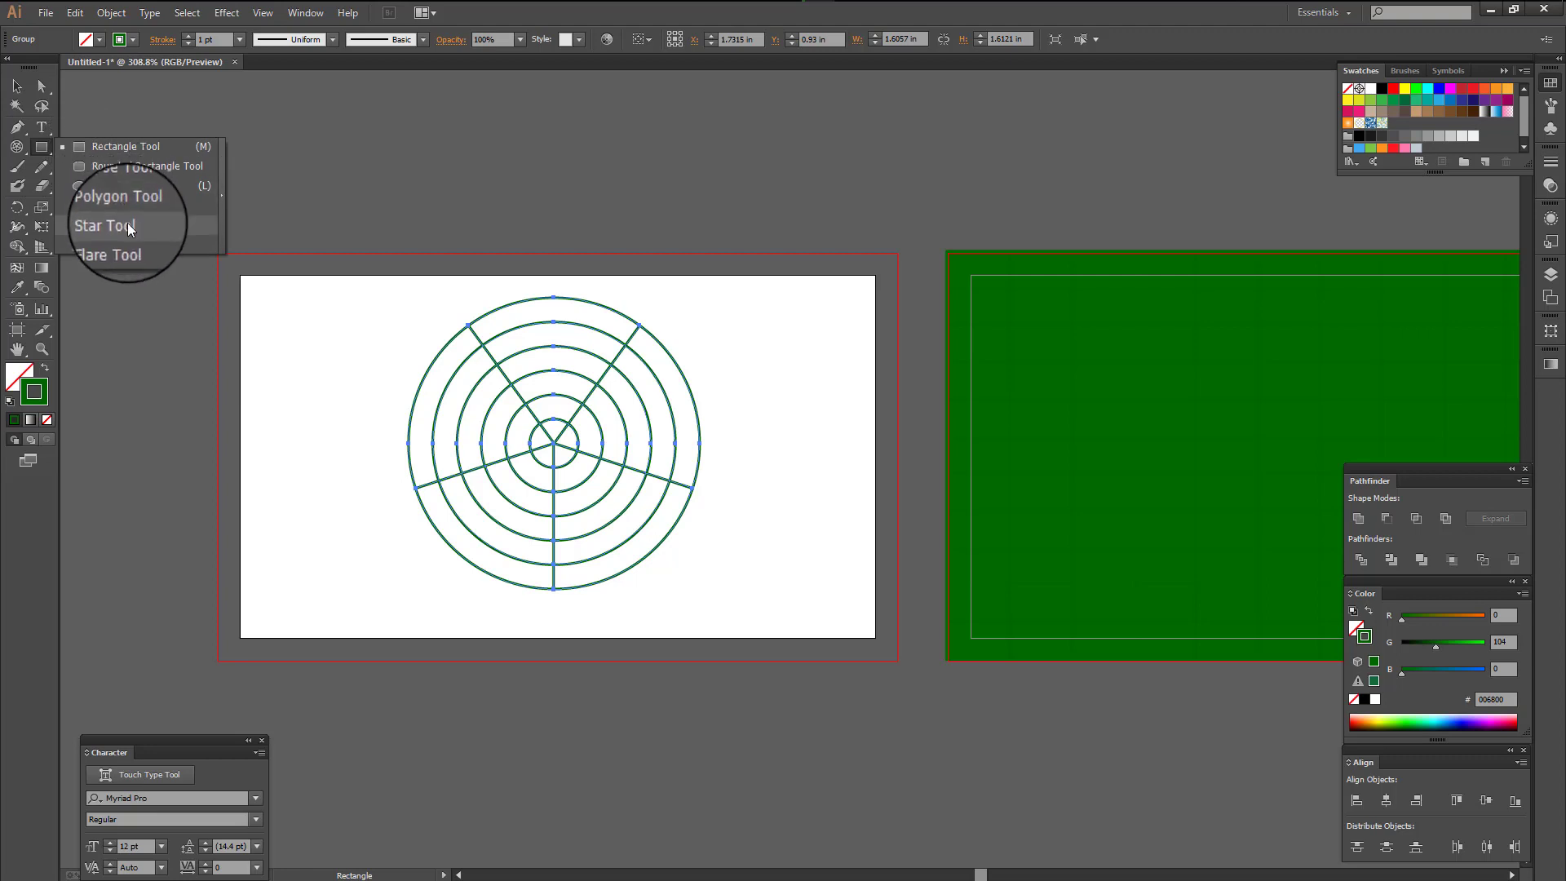
{"action": "left_click", "coordinate": [114, 145]}
- Draw a white-filled rectangle spanning the first artboard and its bleed
{"action": "left_click_drag", "start_coordinate": [217, 251], "coordinate": [896, 662]}
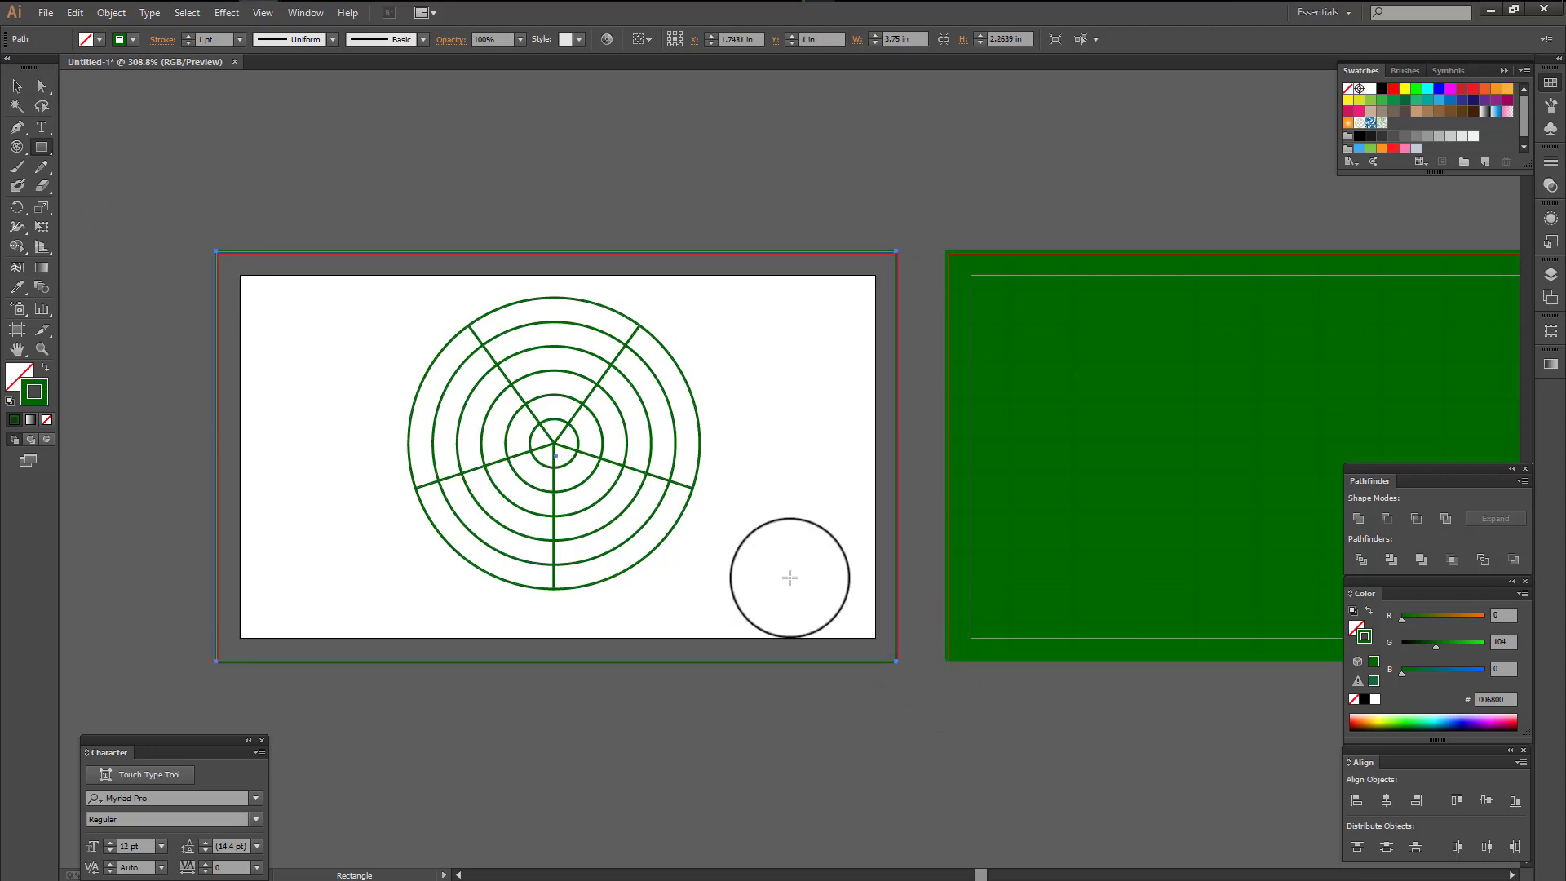
{"action": "left_click", "coordinate": [22, 374]}
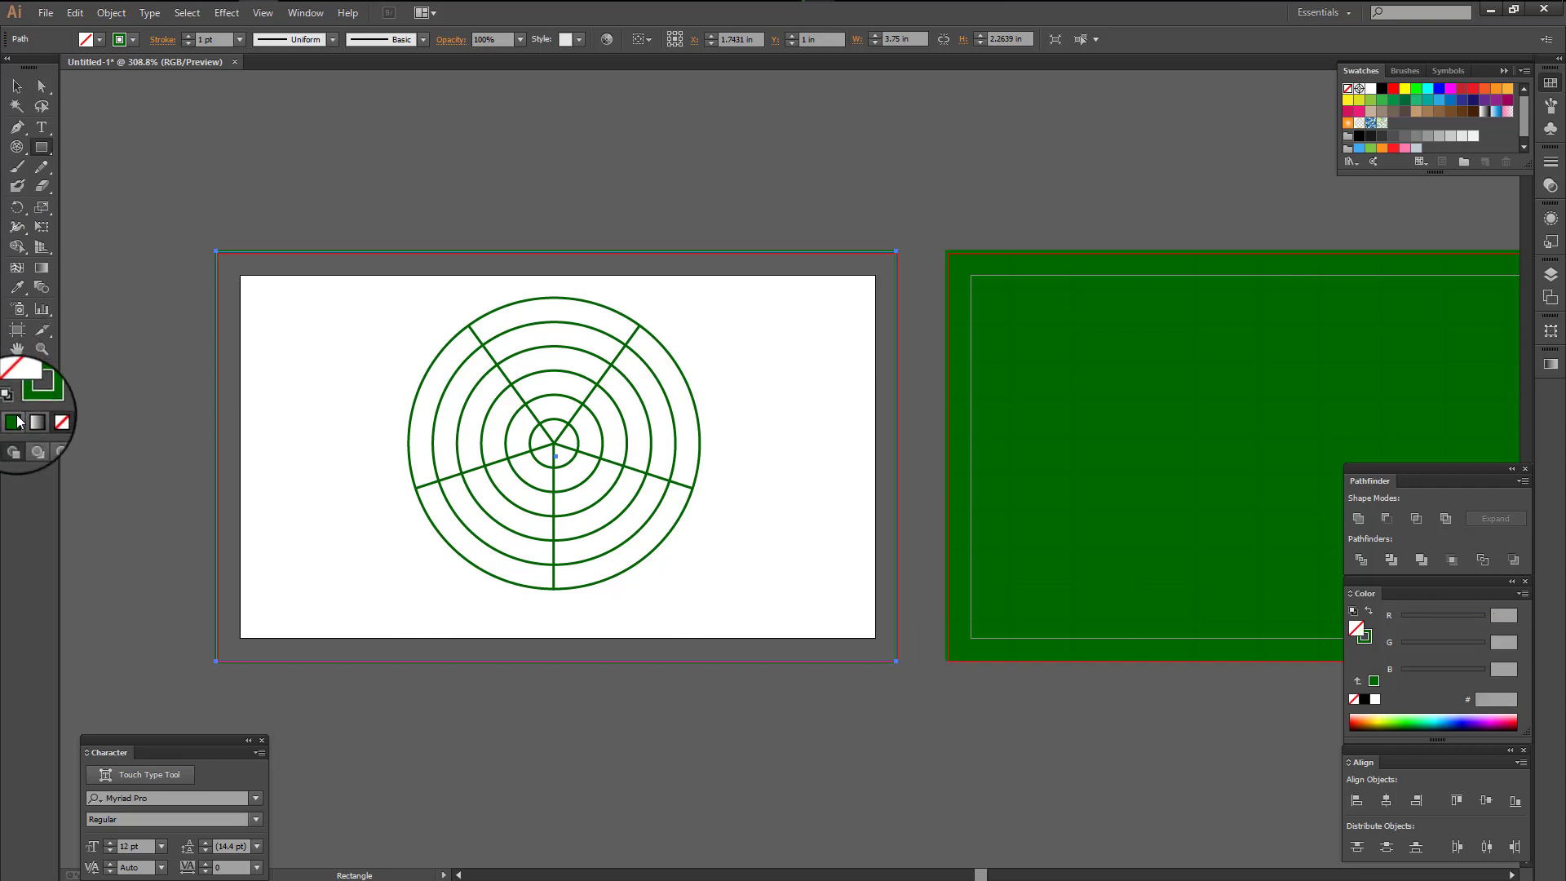
{"action": "left_click", "coordinate": [14, 419]}
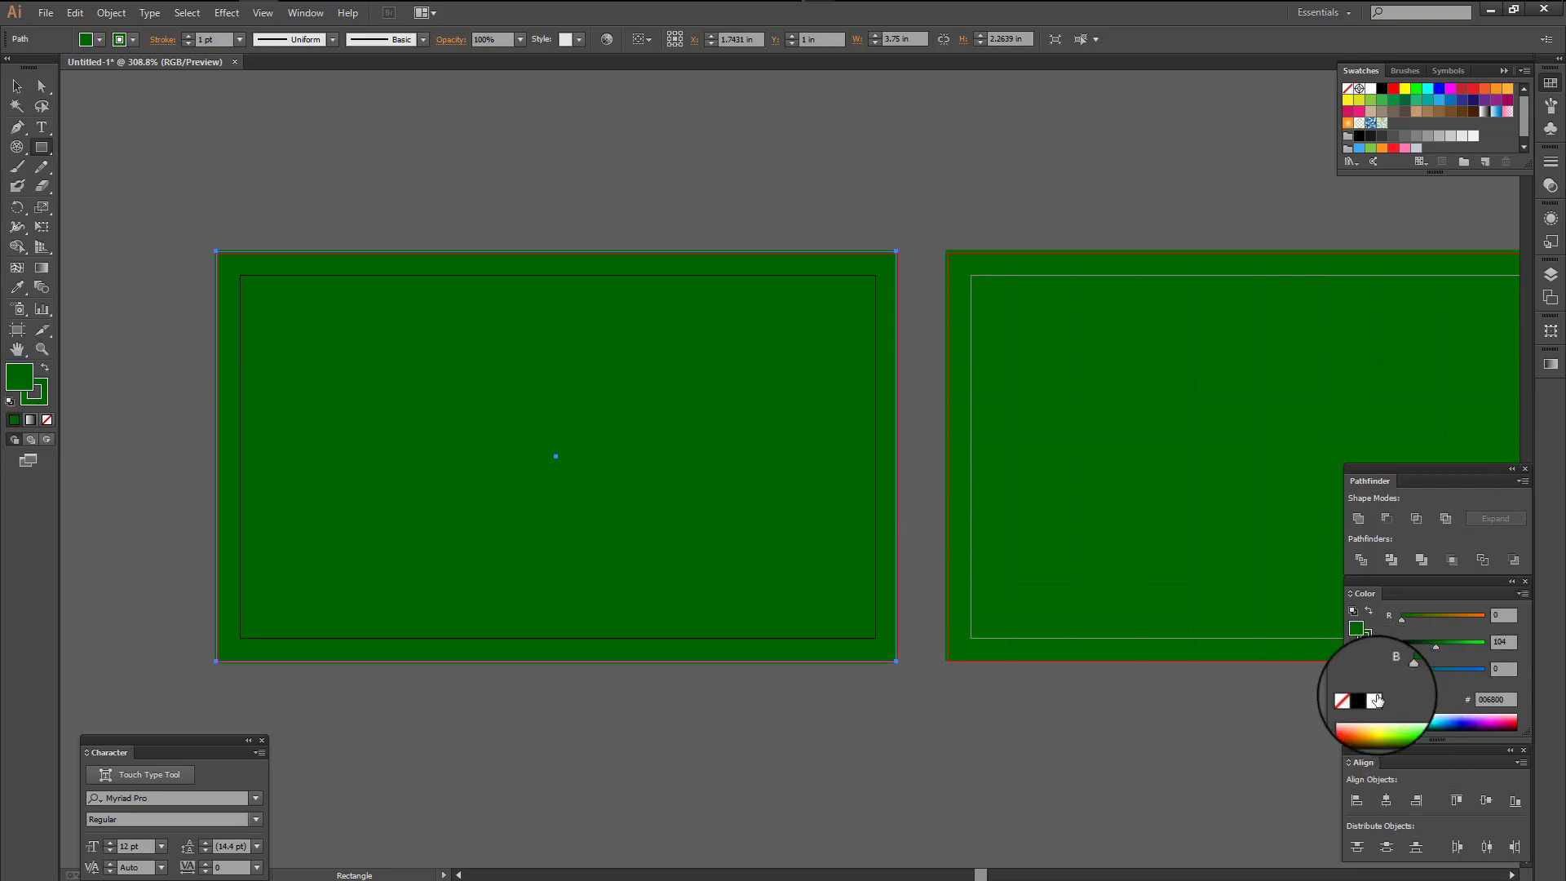
{"action": "left_click", "coordinate": [1375, 699]}
- Send the white rectangle behind the polar grid, then select the grid
{"action": "left_click", "coordinate": [17, 86]}
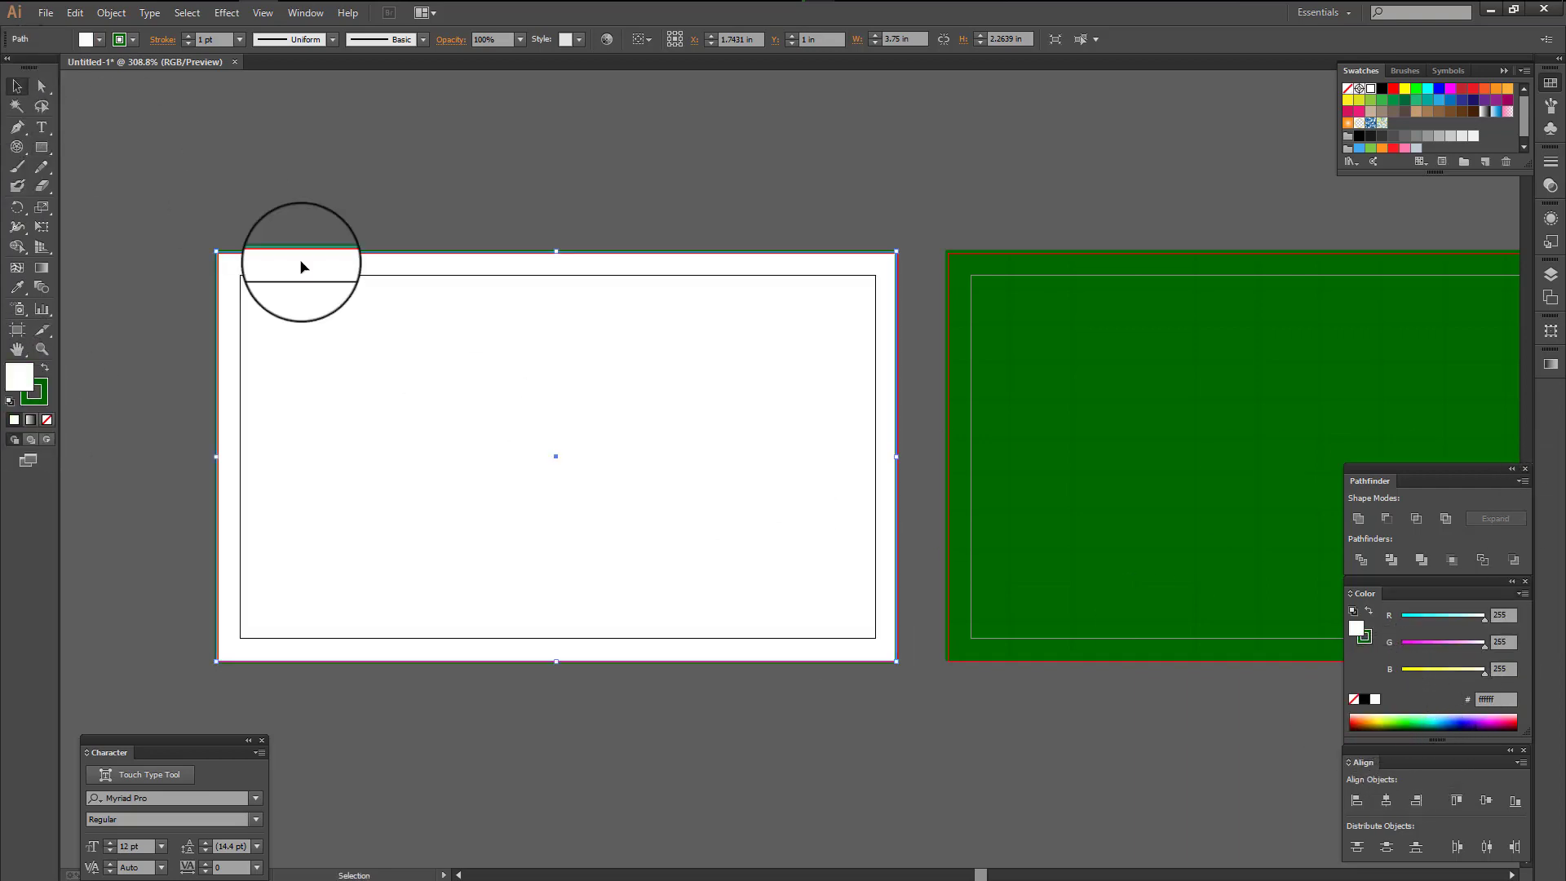
{"action": "right_click", "coordinate": [342, 295]}
{"action": "left_click", "coordinate": [587, 576]}
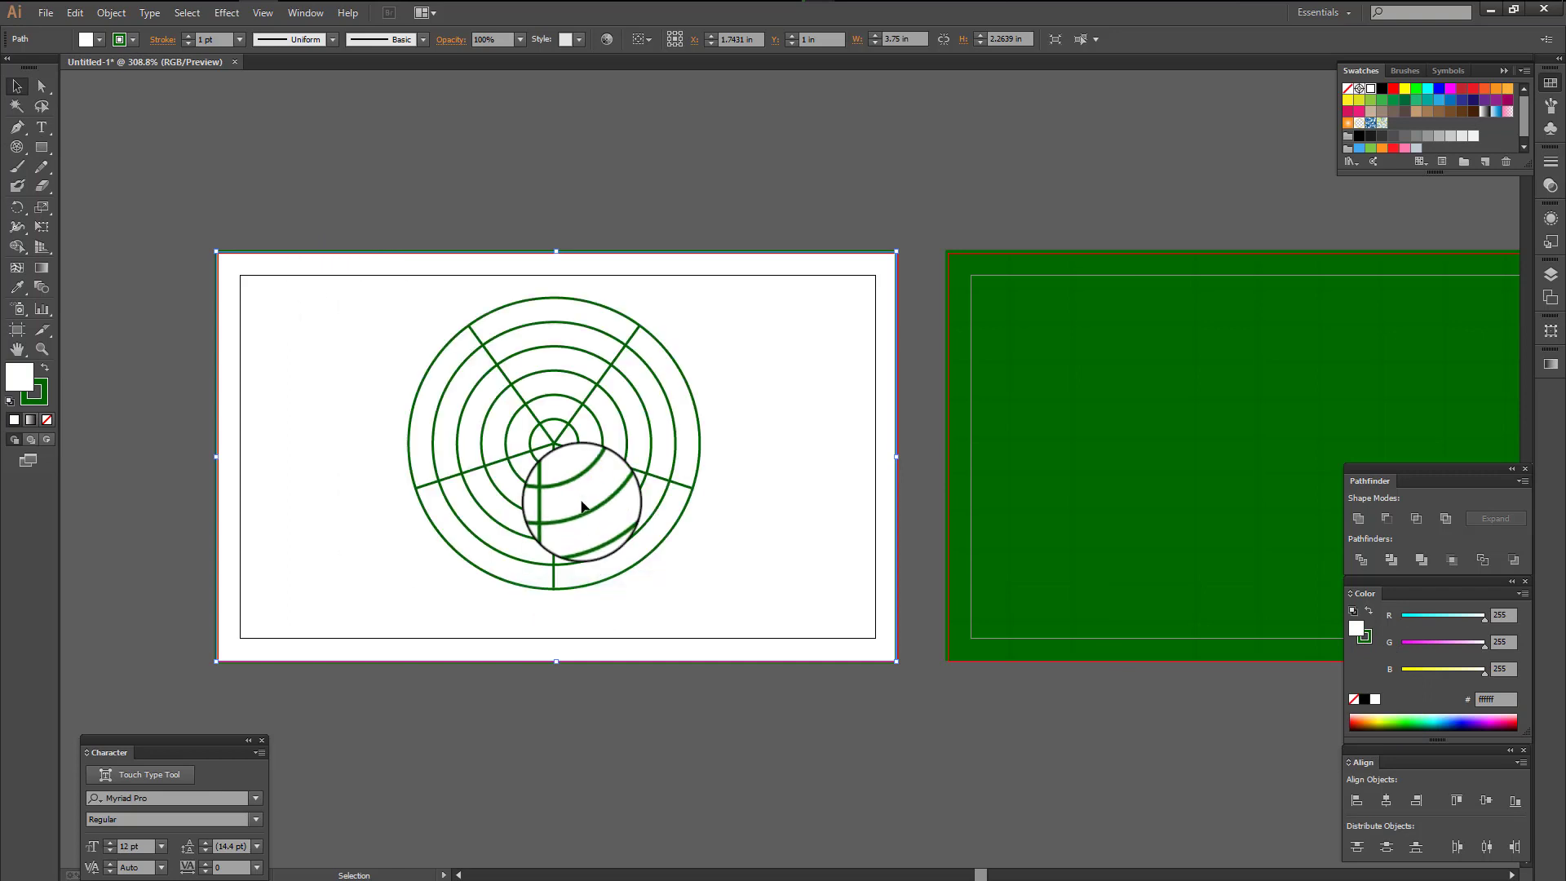
{"action": "left_click", "coordinate": [589, 405]}
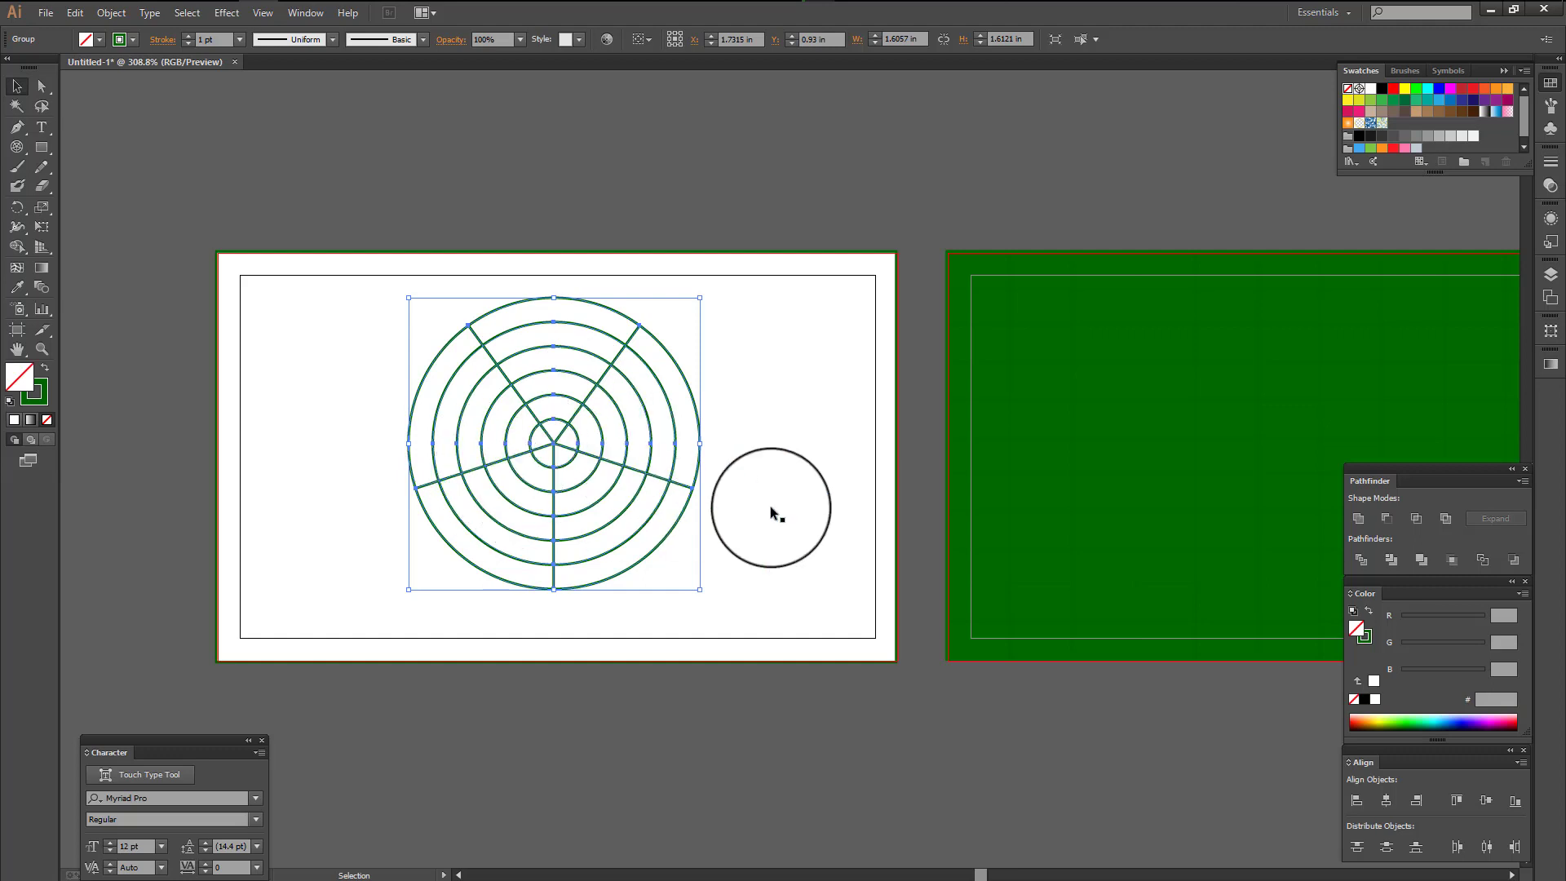
{"action": "left_click", "coordinate": [1369, 642]}
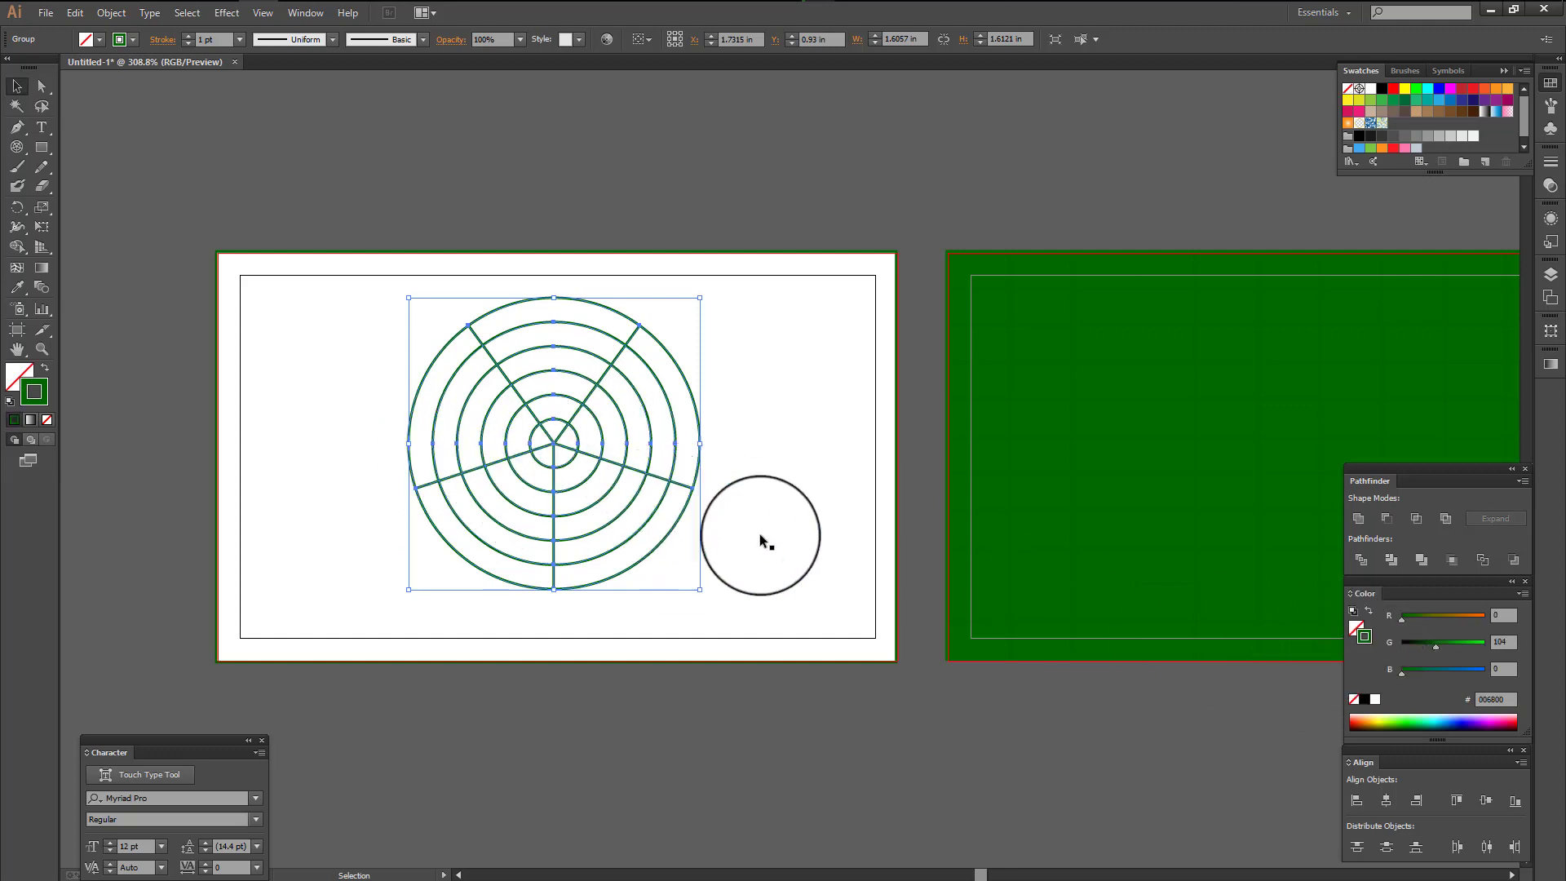
- Make the polar grid lines 16% K grey in Grayscale mode and draw a rounded rectangle above the artboard
{"action": "left_click", "coordinate": [1368, 706]}
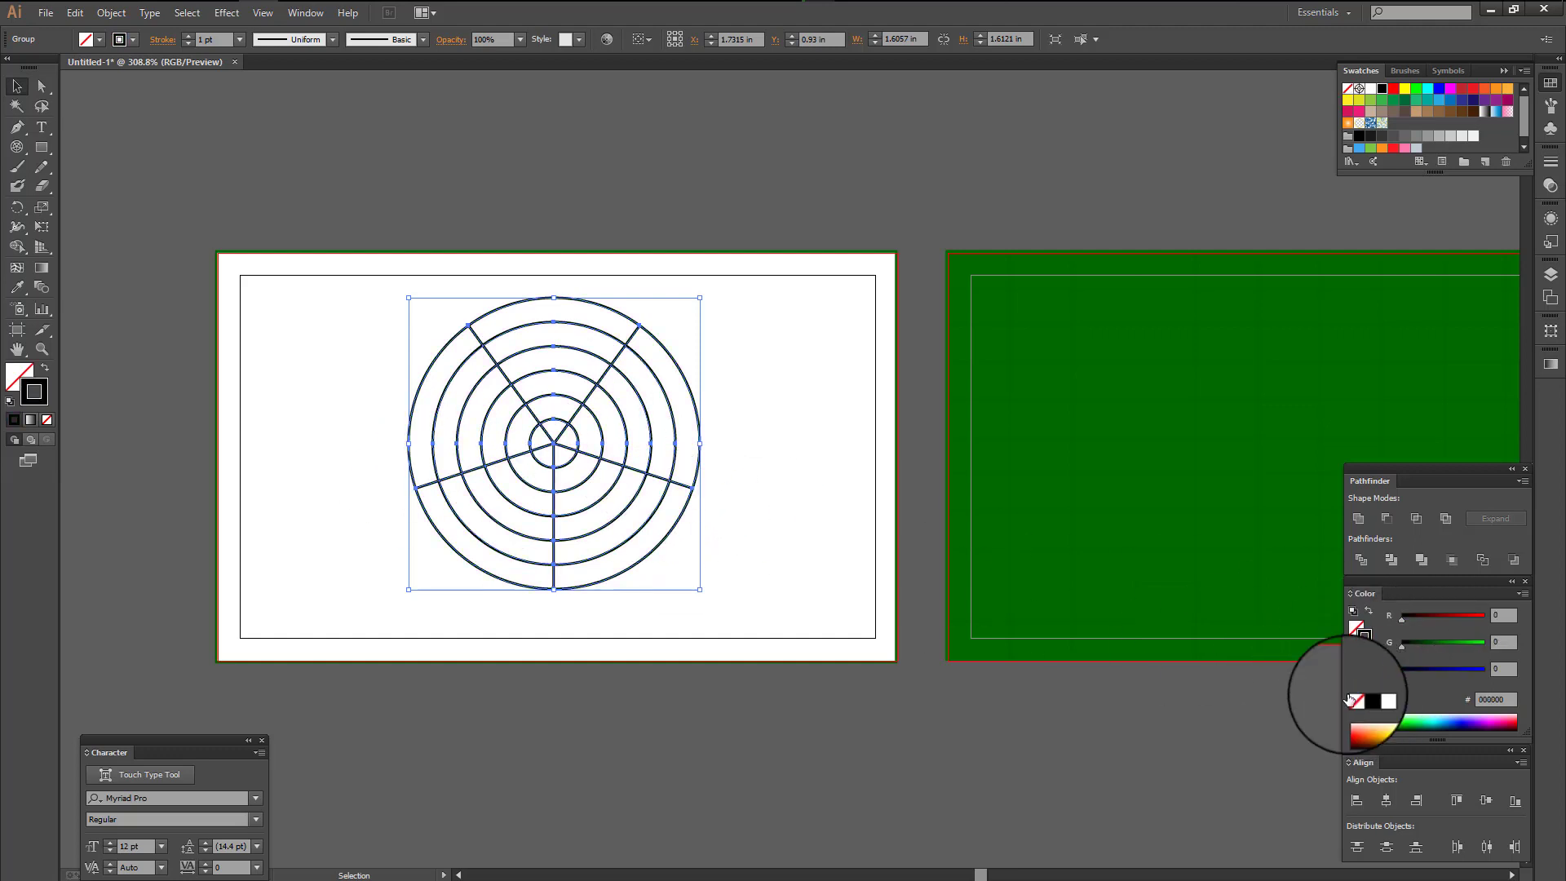
{"action": "left_click", "coordinate": [804, 219]}
{"action": "left_click", "coordinate": [571, 445]}
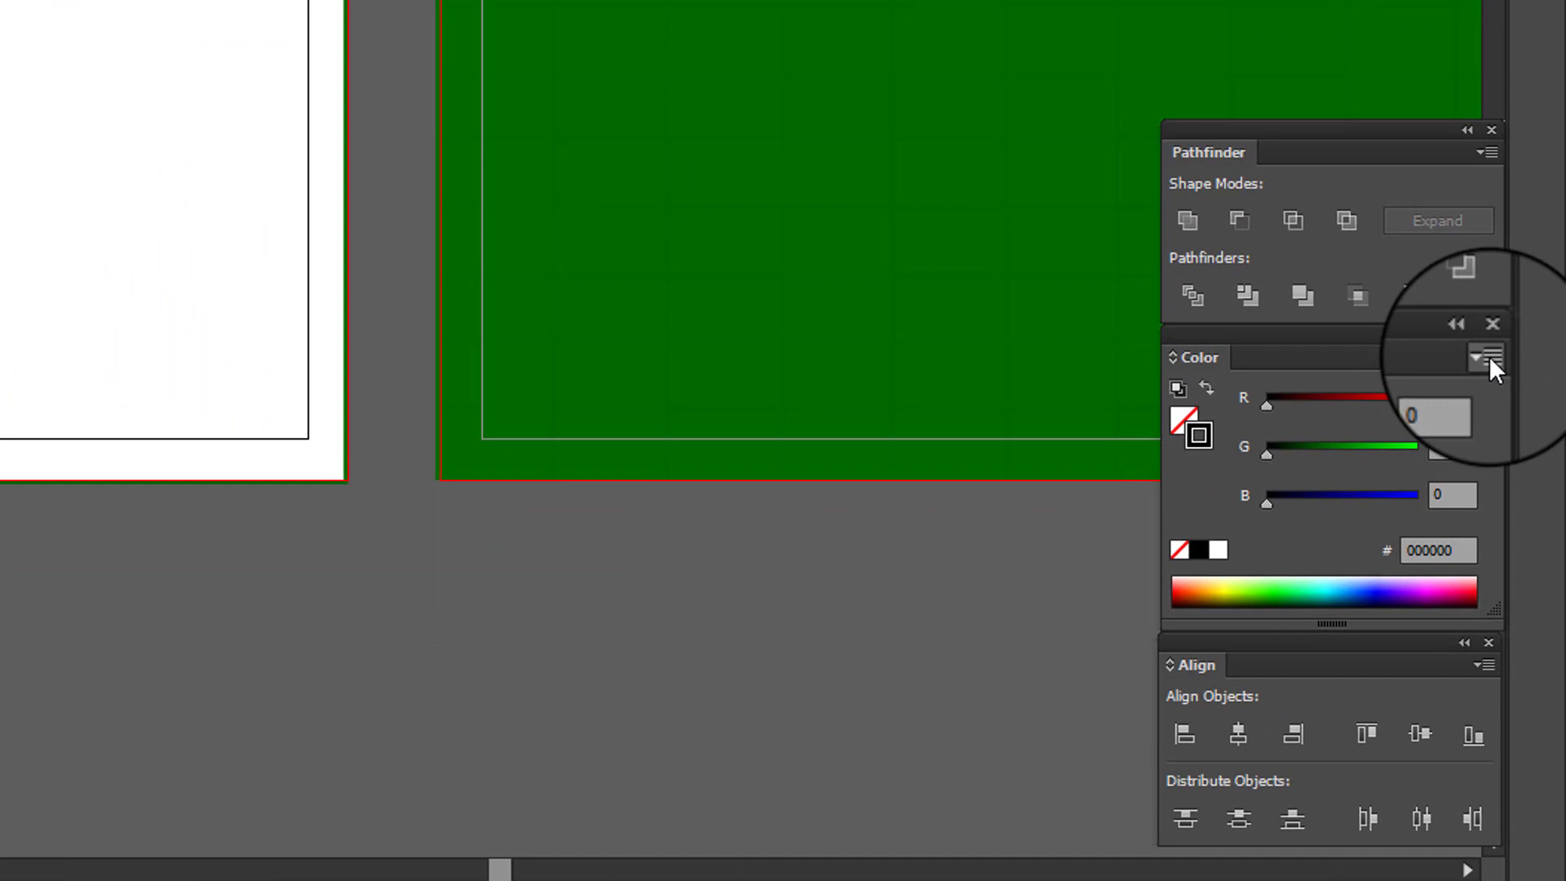
{"action": "left_click", "coordinate": [1489, 359]}
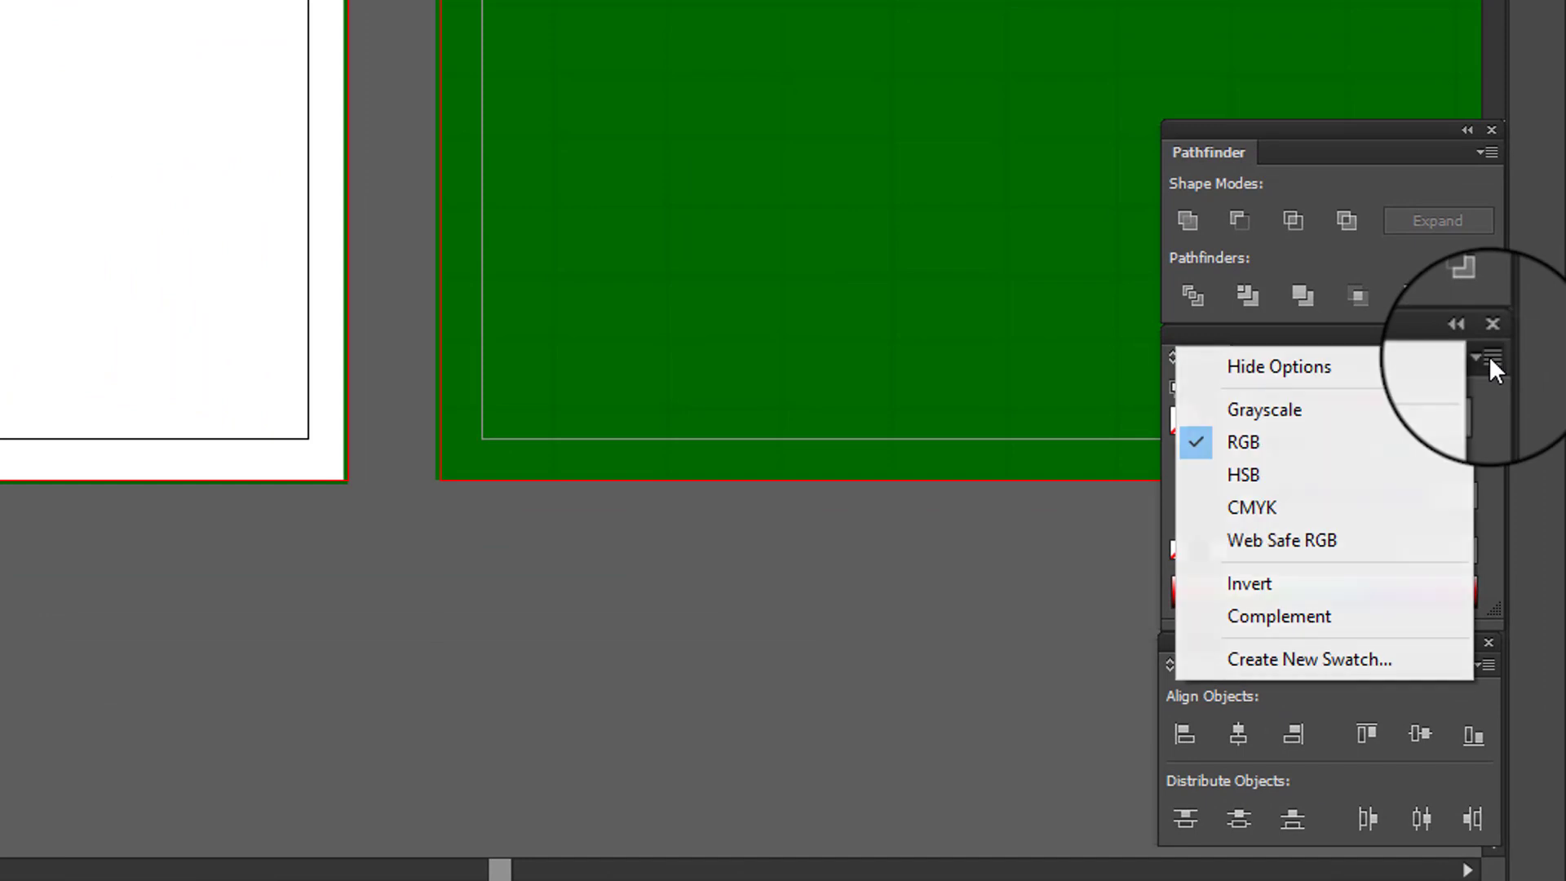
{"action": "left_click", "coordinate": [1296, 412]}
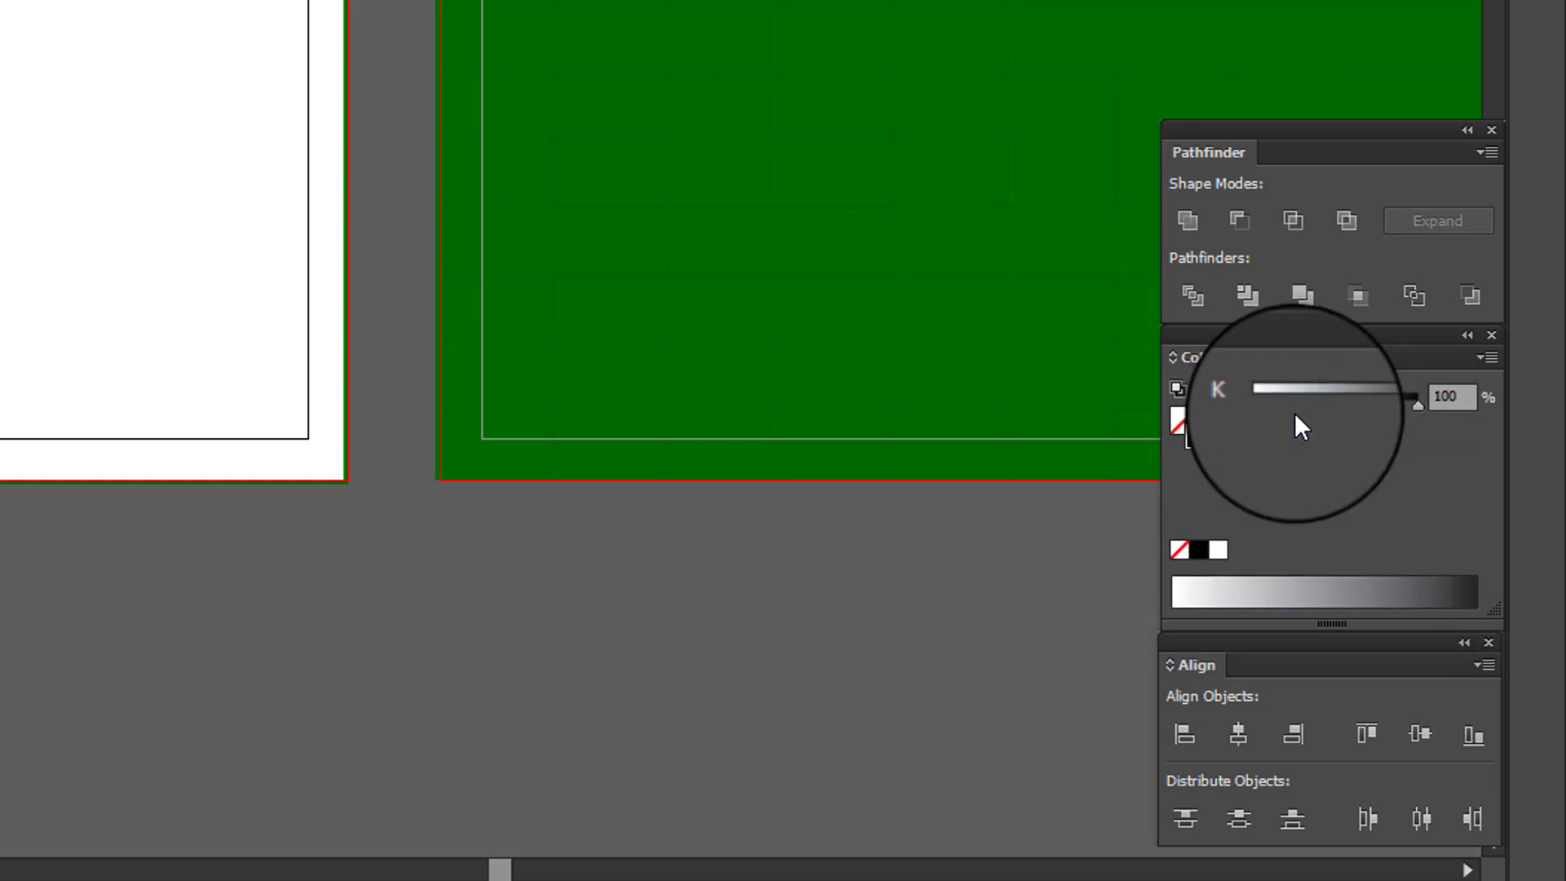
{"action": "left_click_drag", "start_coordinate": [1339, 405], "coordinate": [1291, 403]}
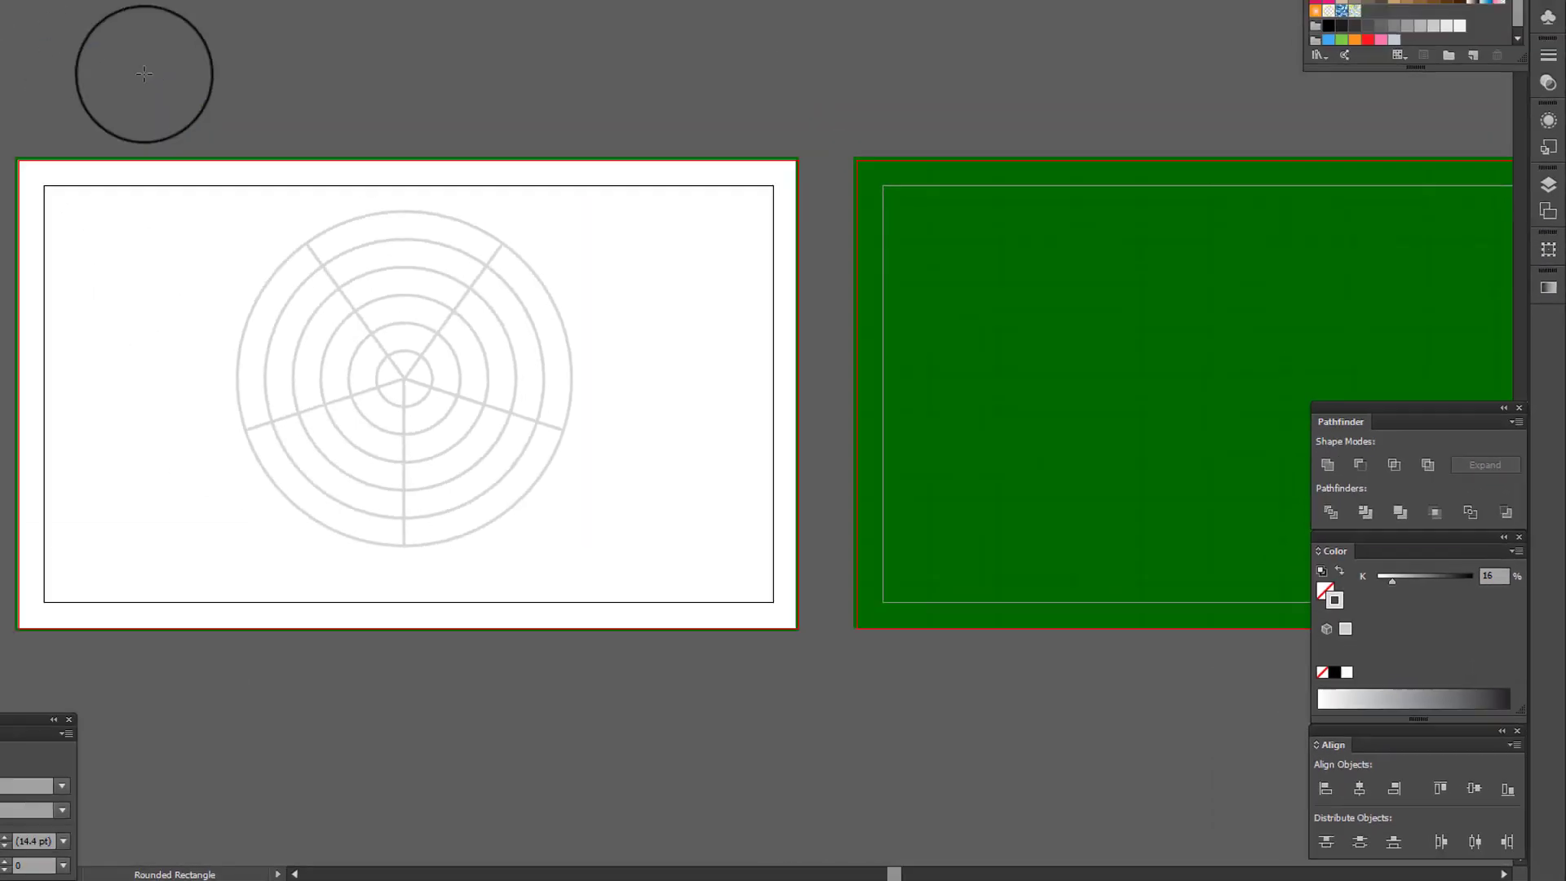
{"action": "left_click_drag", "start_coordinate": [224, 115], "coordinate": [447, 231]}
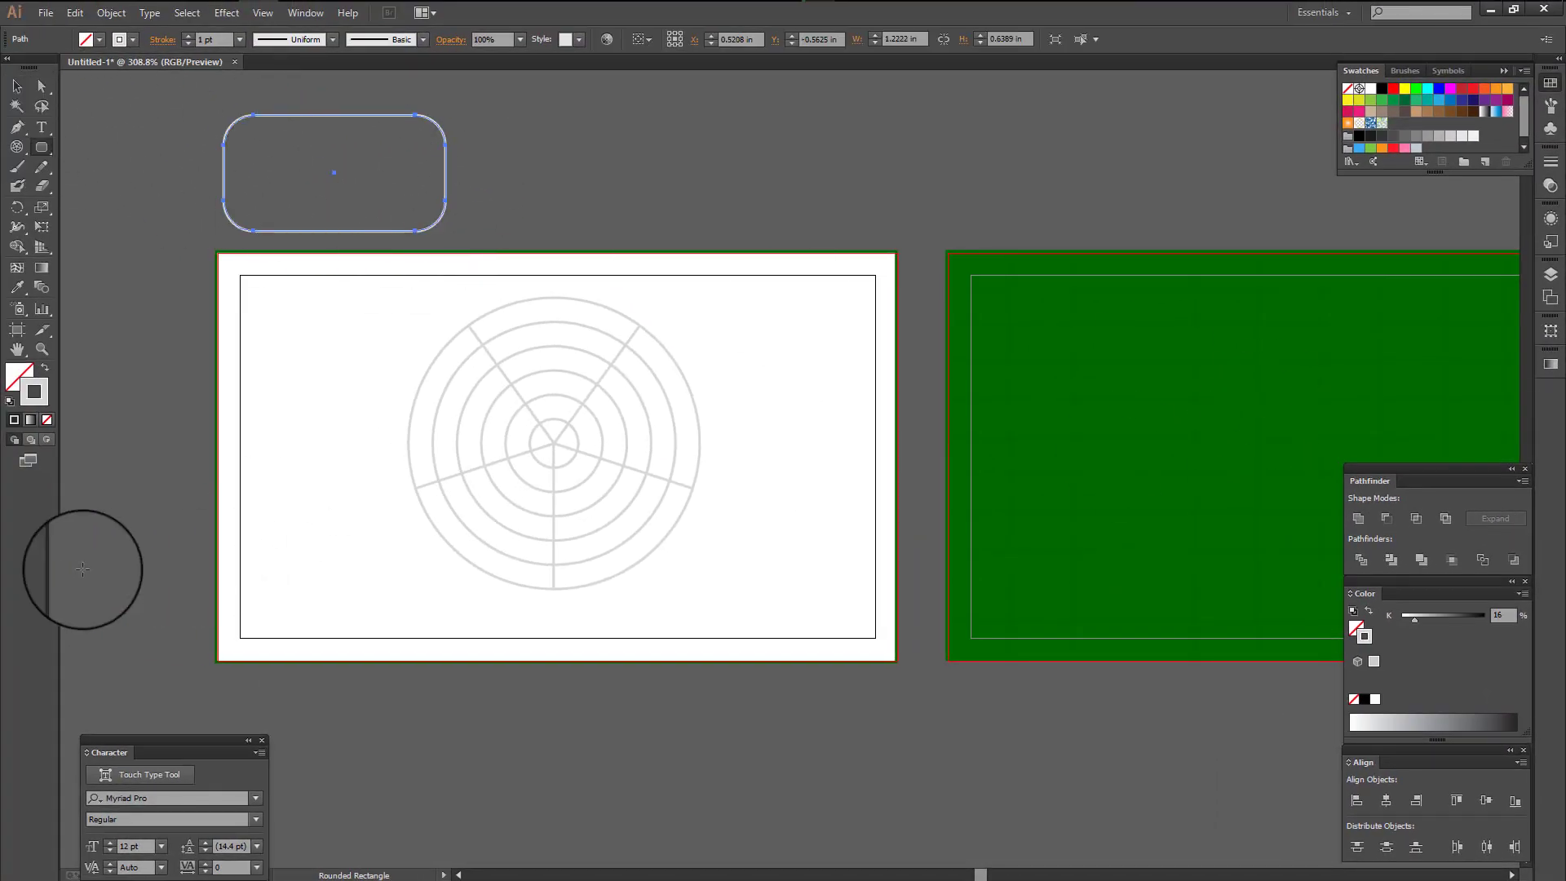
- Swap fill and stroke with Shift+X so the rounded rectangle is light grey with no outline
{"action": "left_click", "coordinate": [45, 367]}
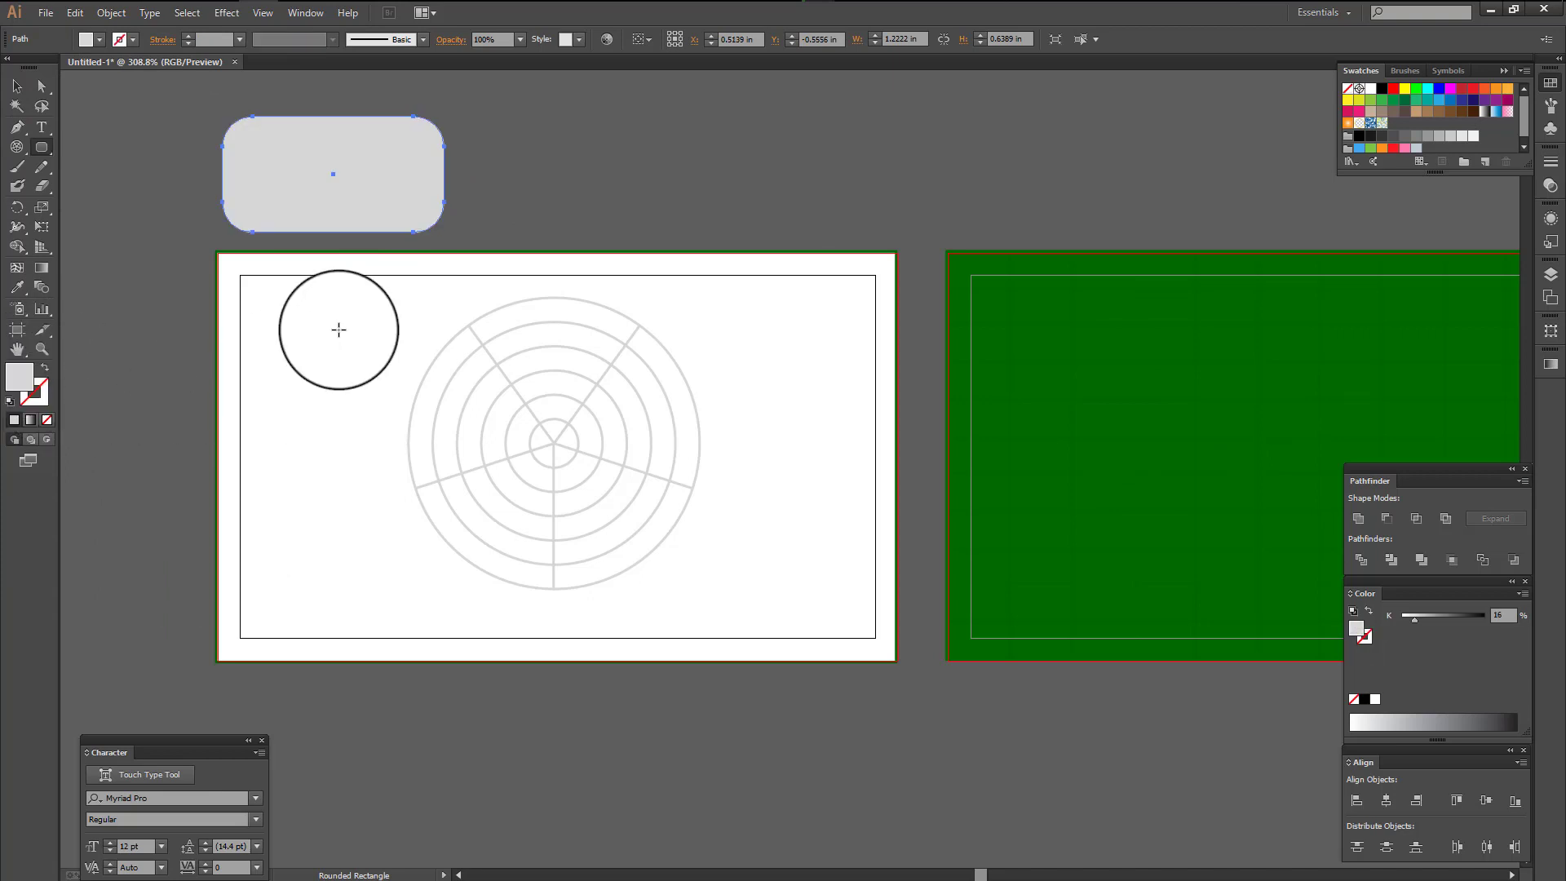
{"action": "left_click", "coordinate": [16, 86]}
{"action": "left_click", "coordinate": [563, 227]}
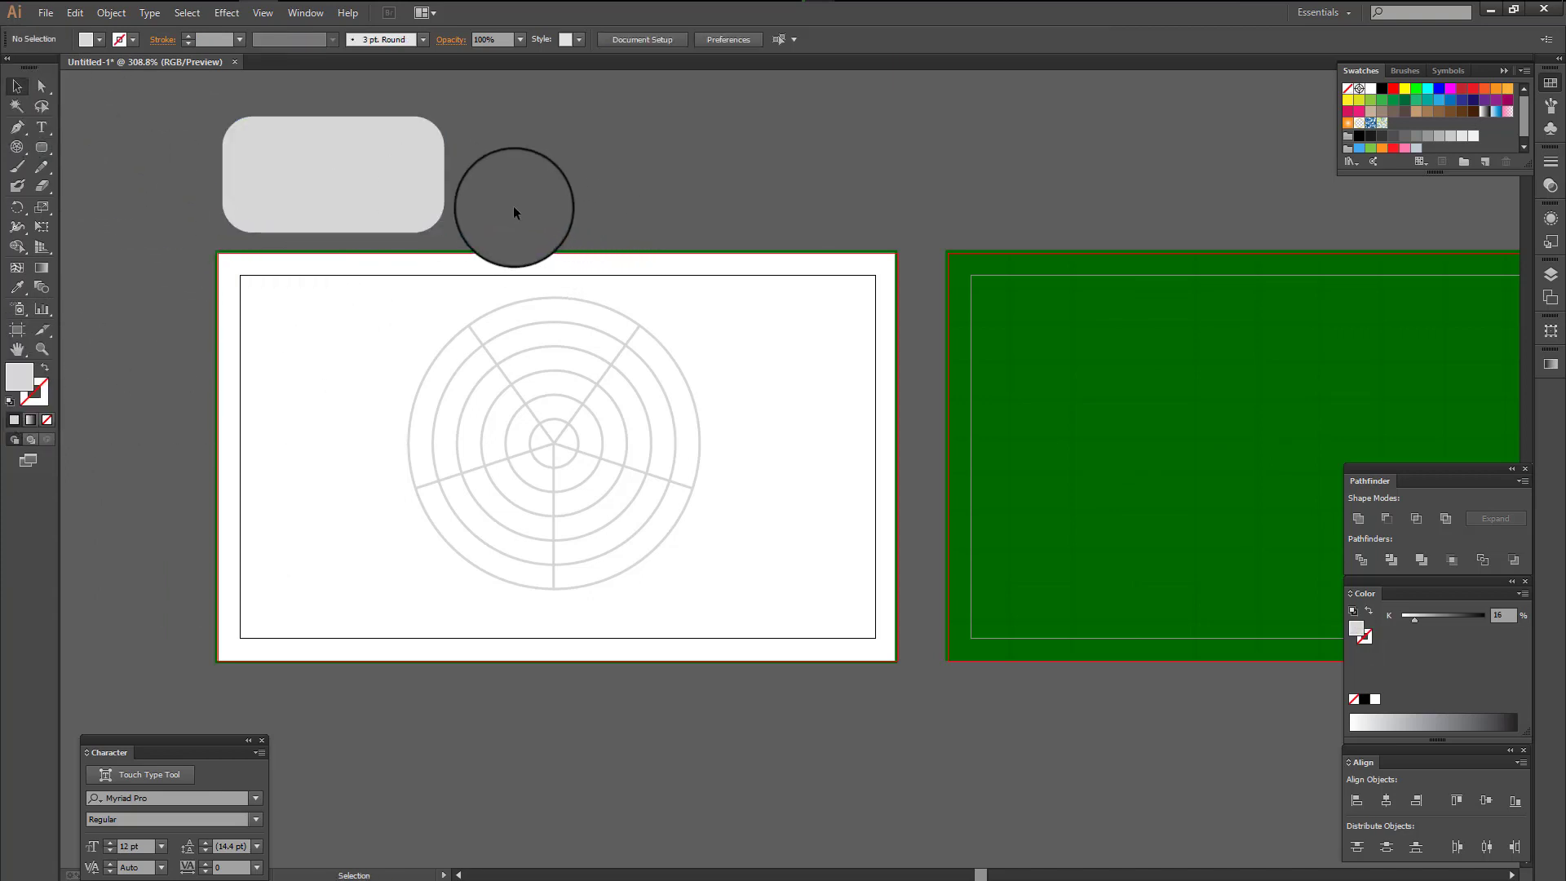
{"action": "left_click_drag", "start_coordinate": [514, 212], "coordinate": [581, 287]}
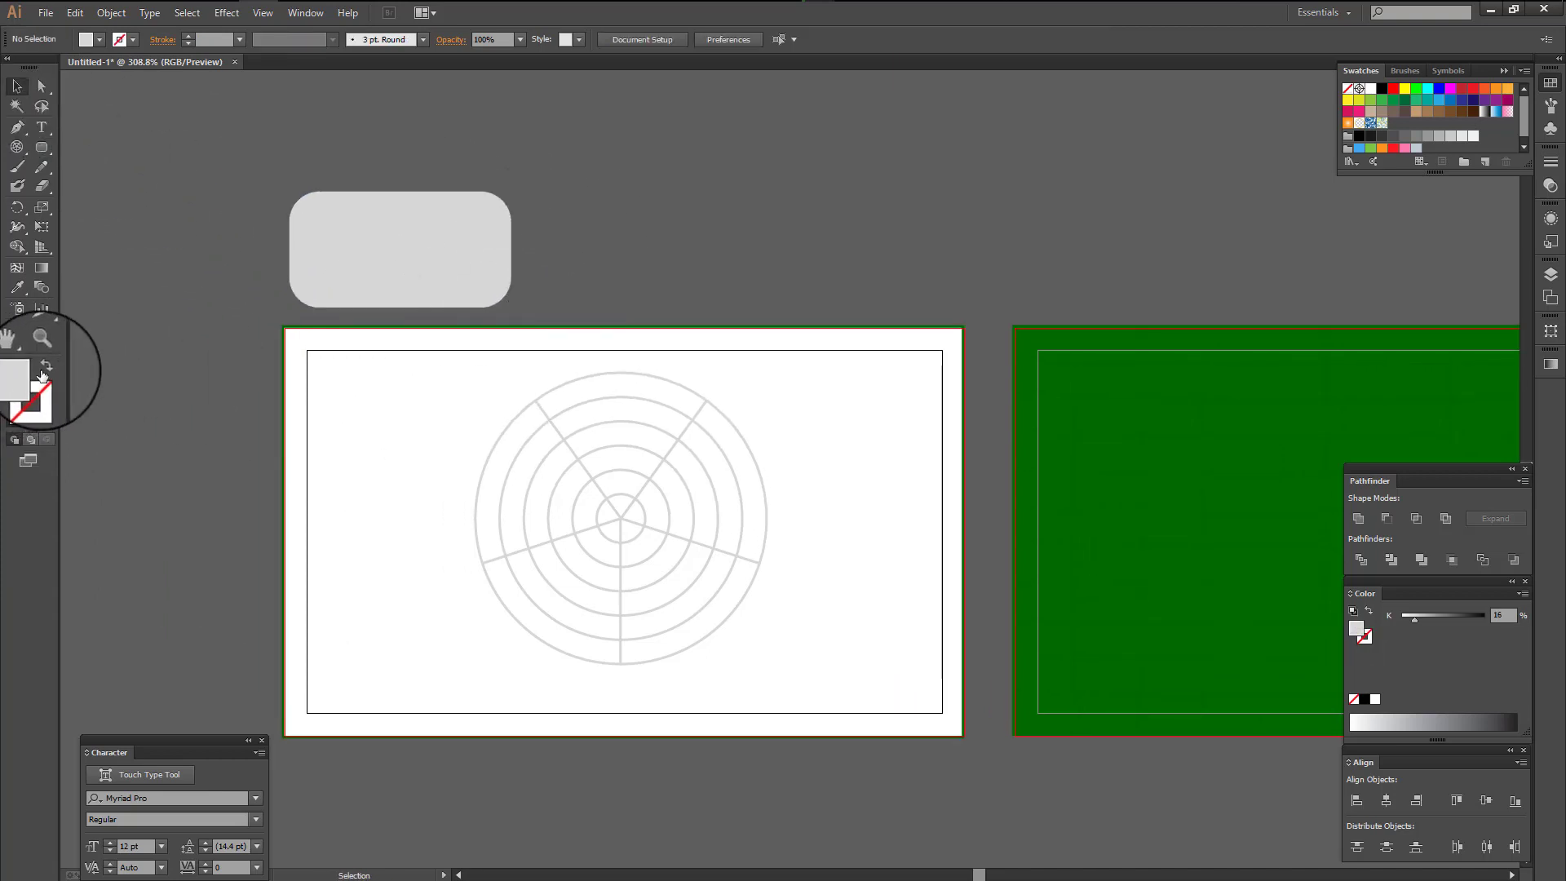
{"action": "left_click", "coordinate": [351, 292]}
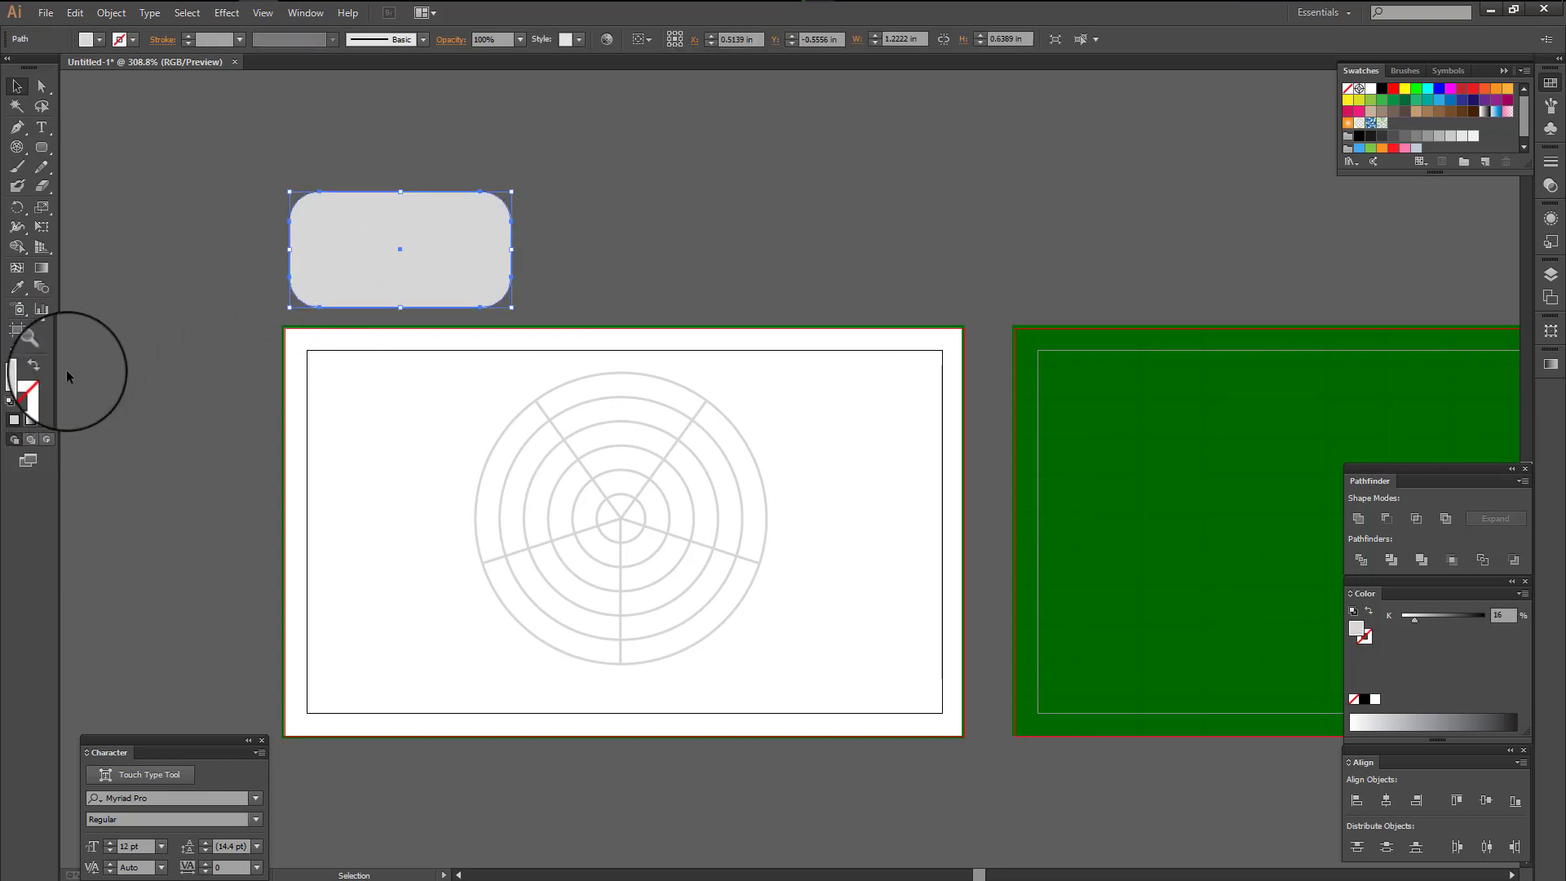
{"action": "key", "text": "shift+x"}
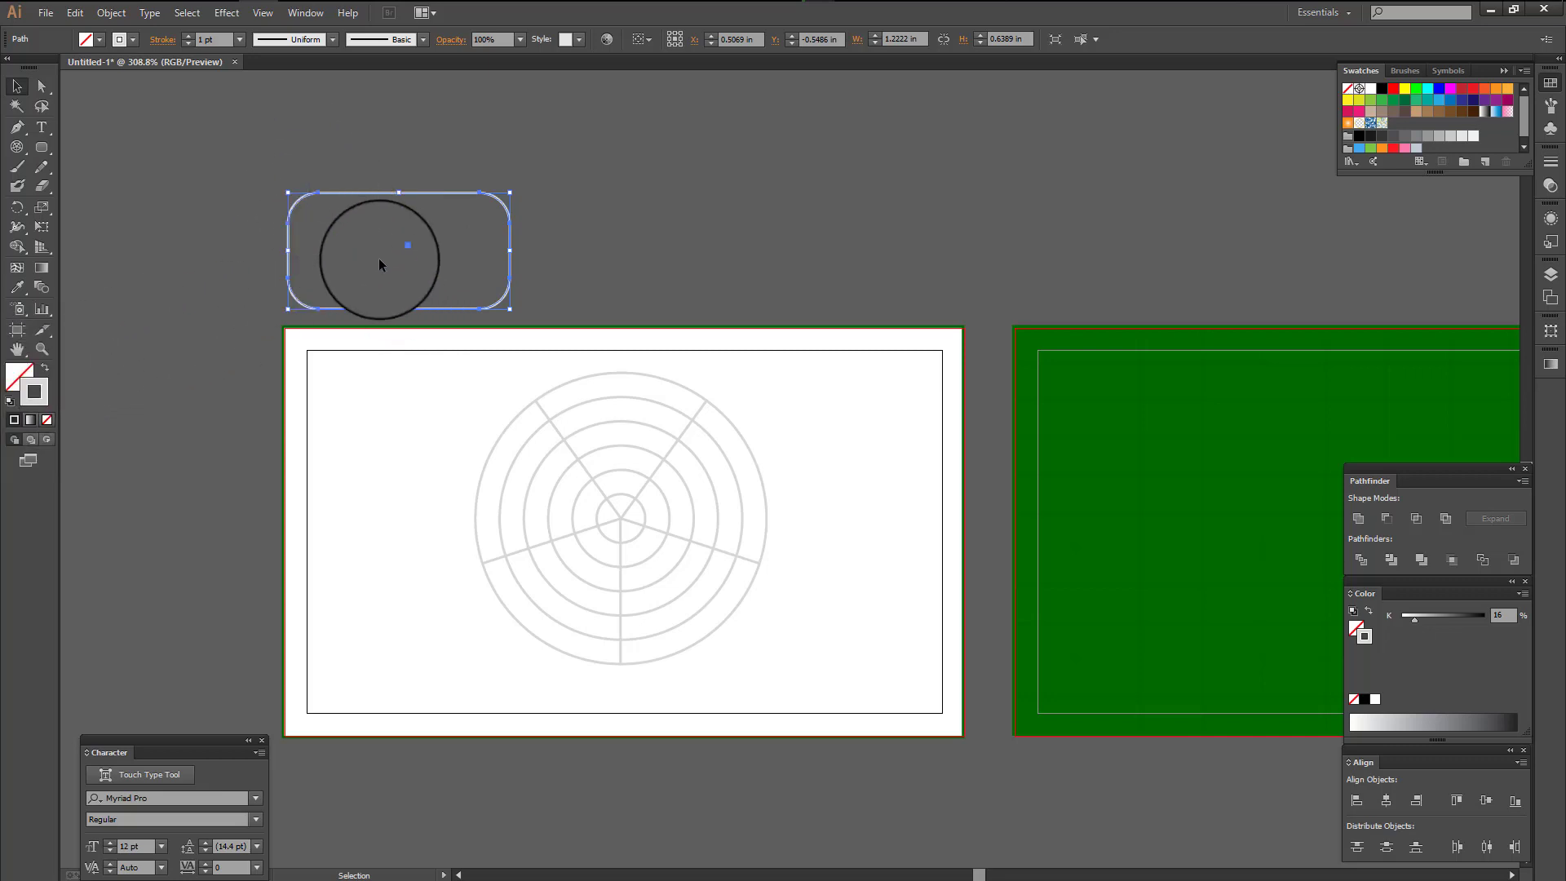
{"action": "left_click", "coordinate": [45, 370]}
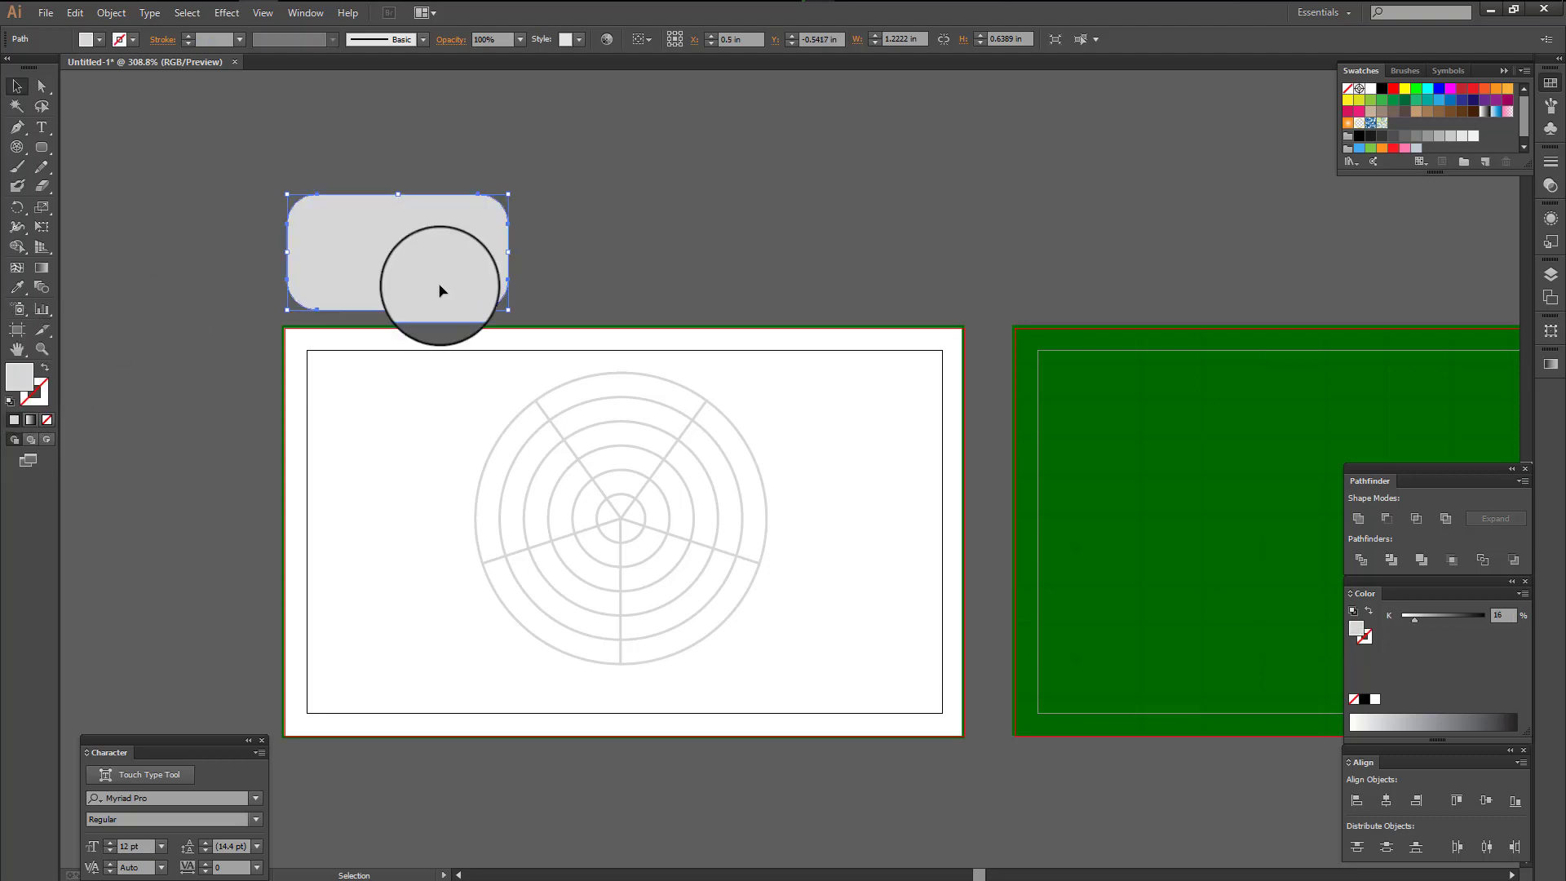
{"action": "left_click_drag", "start_coordinate": [335, 266], "coordinate": [330, 271]}
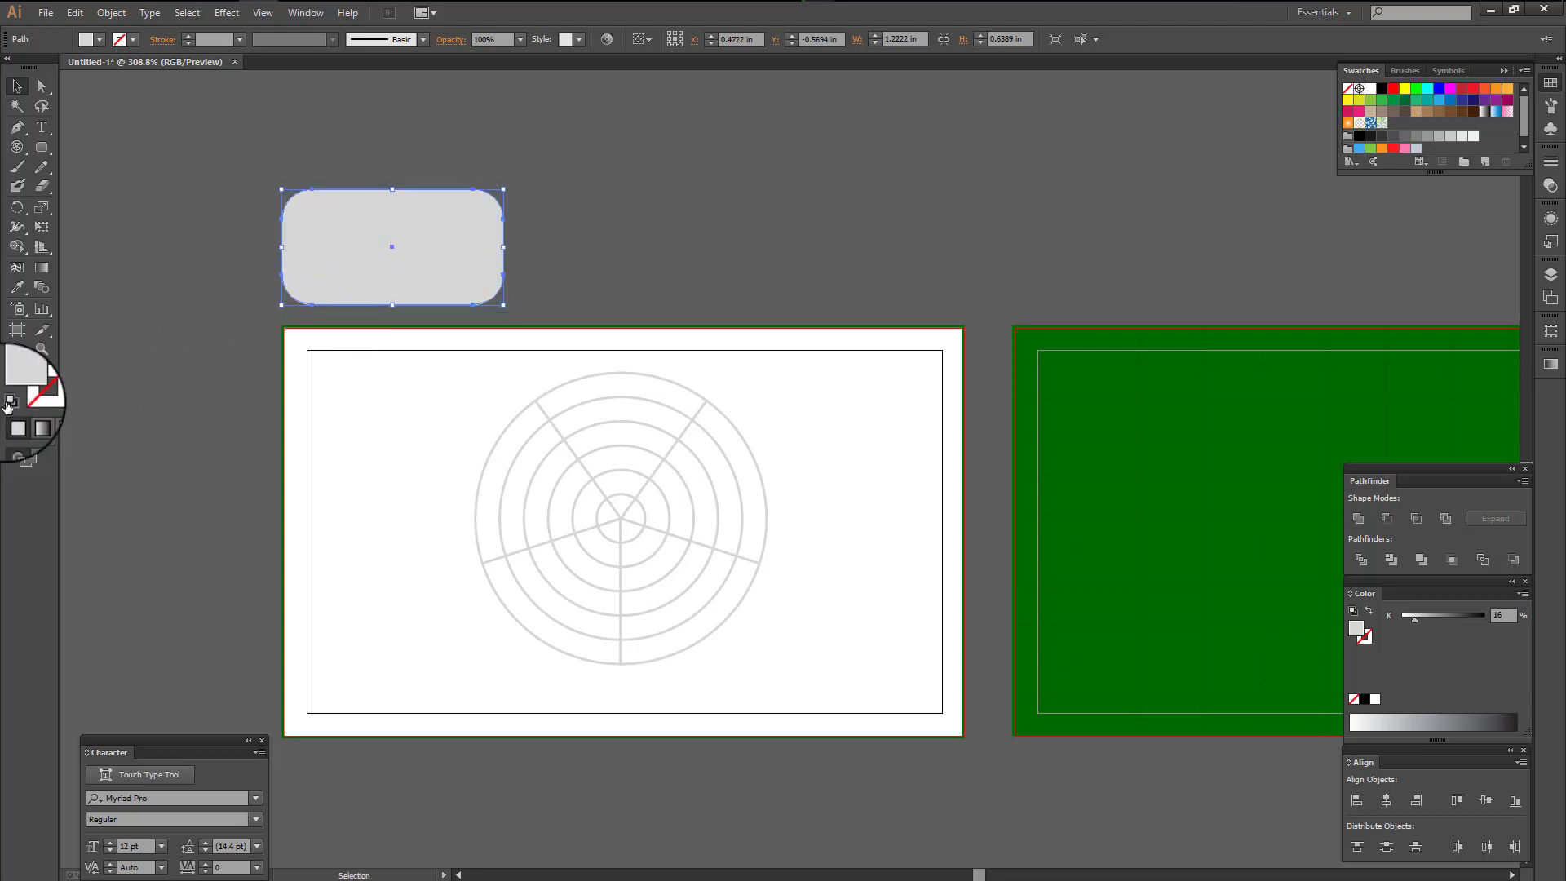
- Deselect the rounded rectangle and pick the Ellipse Tool from the shape tools
{"action": "left_click_drag", "start_coordinate": [221, 123], "coordinate": [528, 227]}
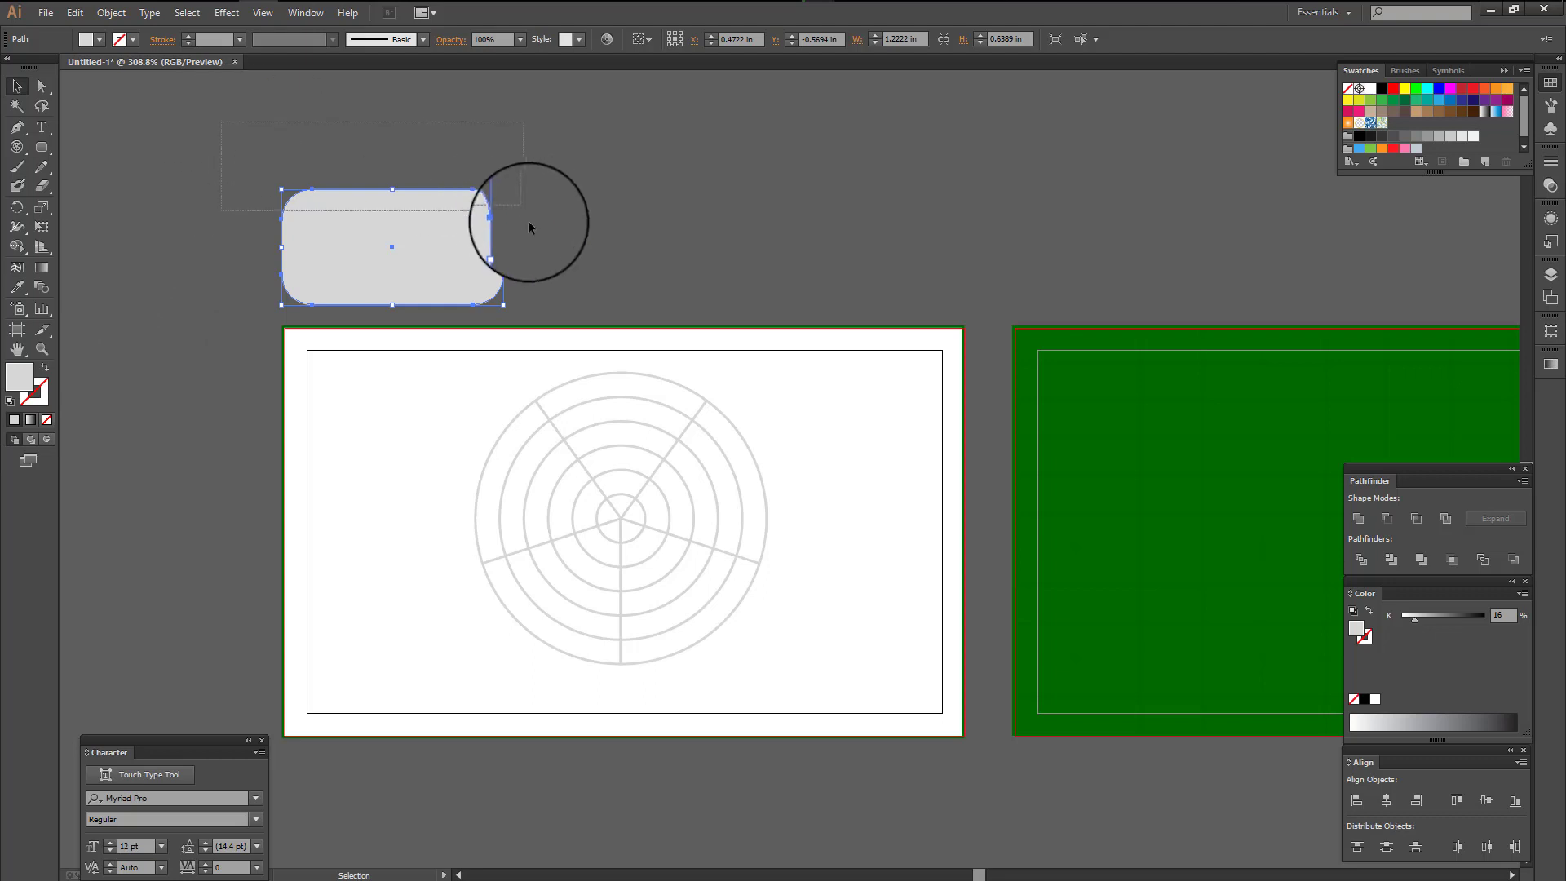
{"action": "left_click", "coordinate": [162, 173]}
{"action": "left_click_drag", "start_coordinate": [42, 146], "coordinate": [101, 194]}
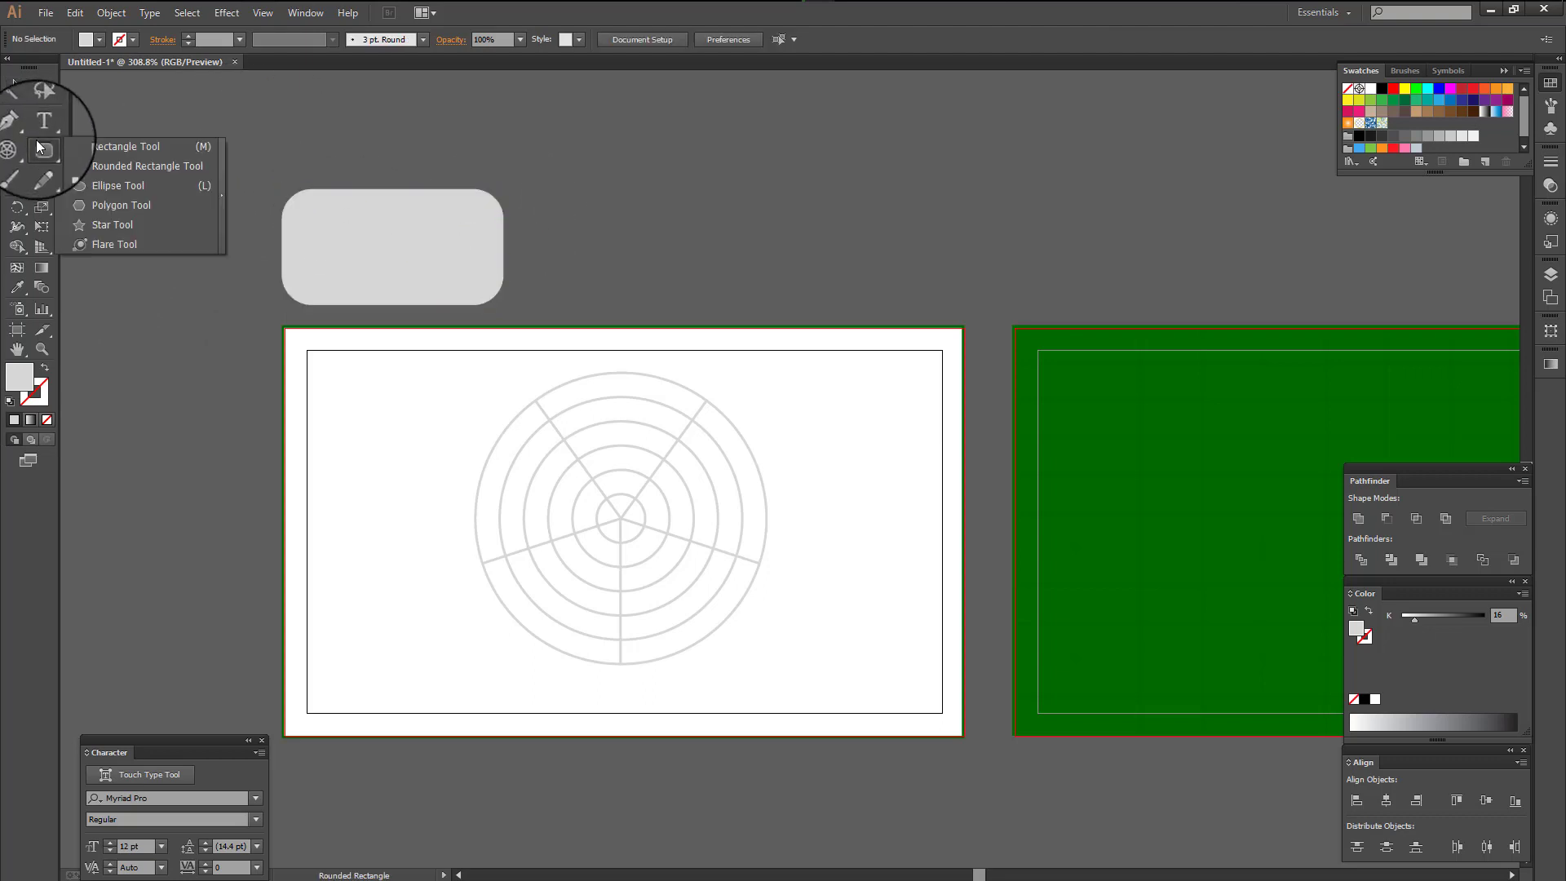
{"action": "left_click", "coordinate": [102, 193]}
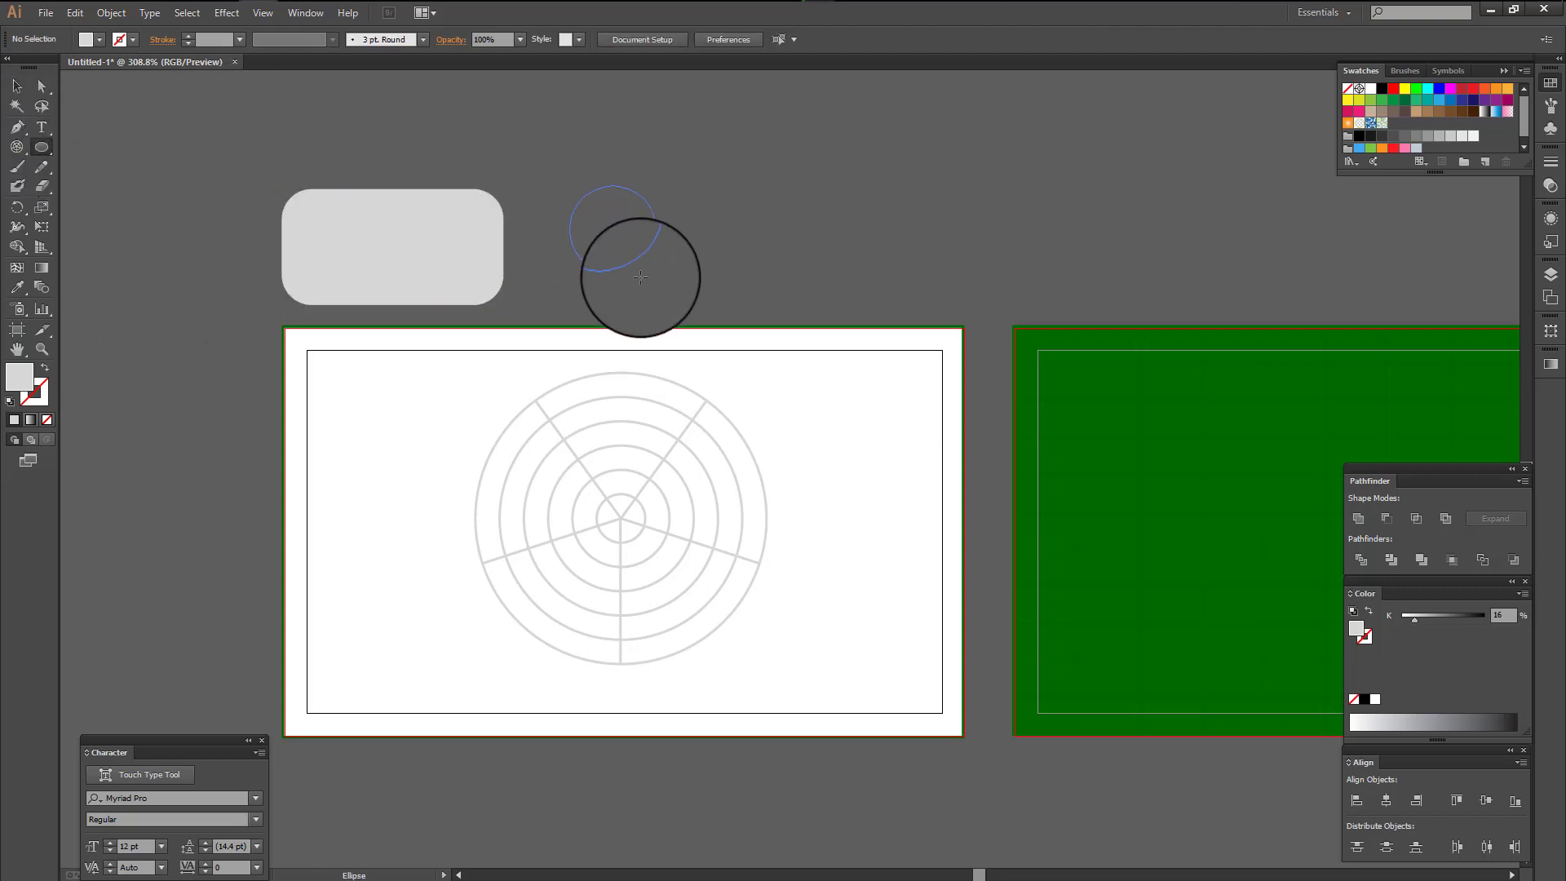
{"action": "left_click_drag", "start_coordinate": [650, 291], "coordinate": [657, 307]}
{"action": "key", "text": "ctrl+z"}
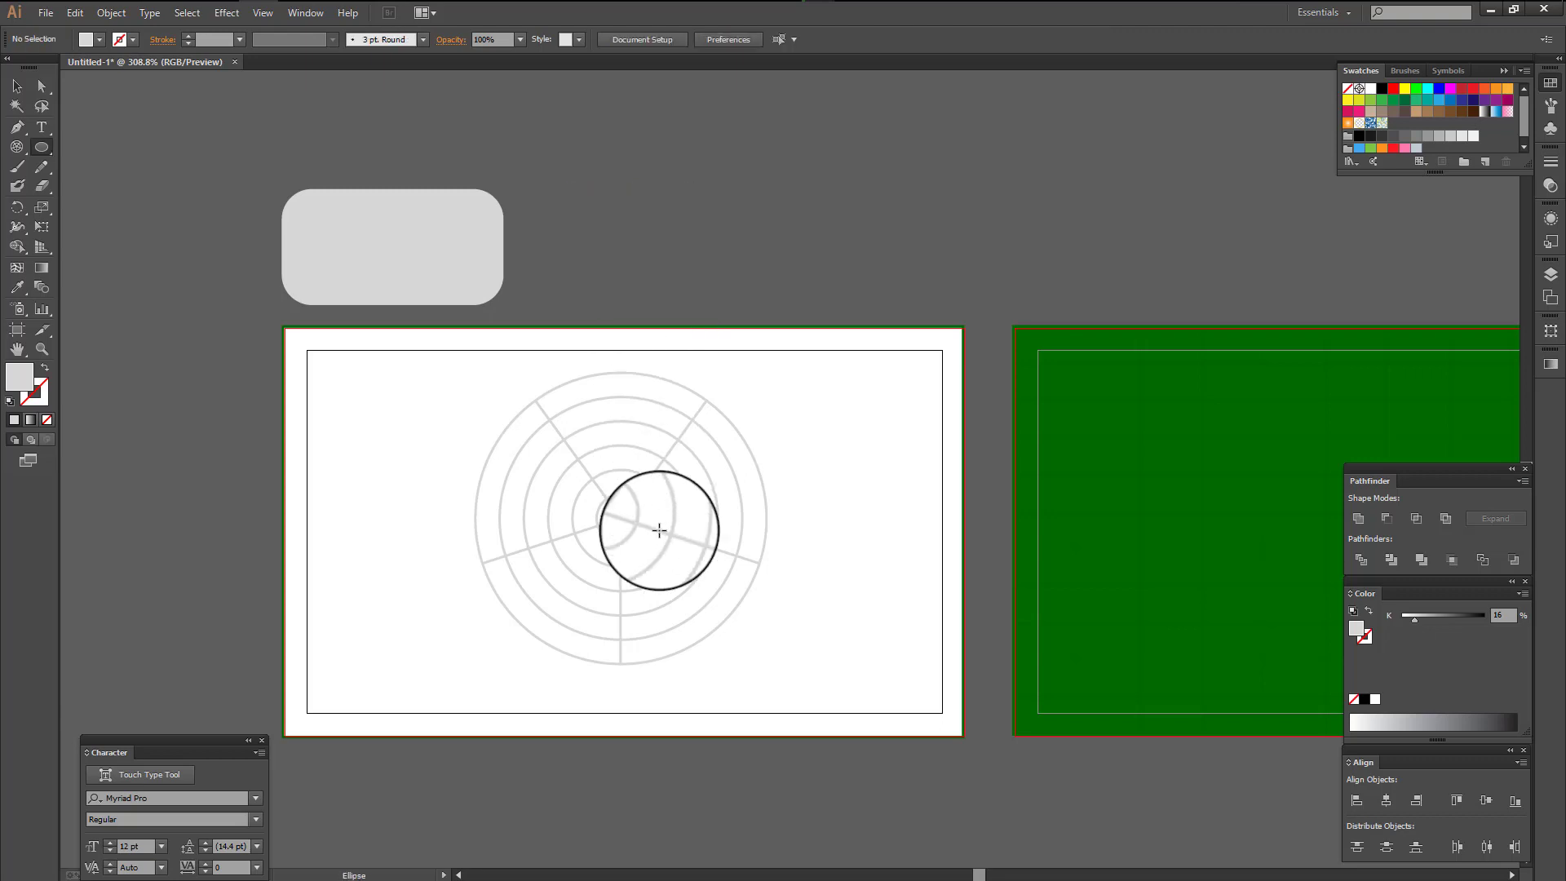
{"action": "left_click_drag", "start_coordinate": [617, 512], "coordinate": [766, 654]}
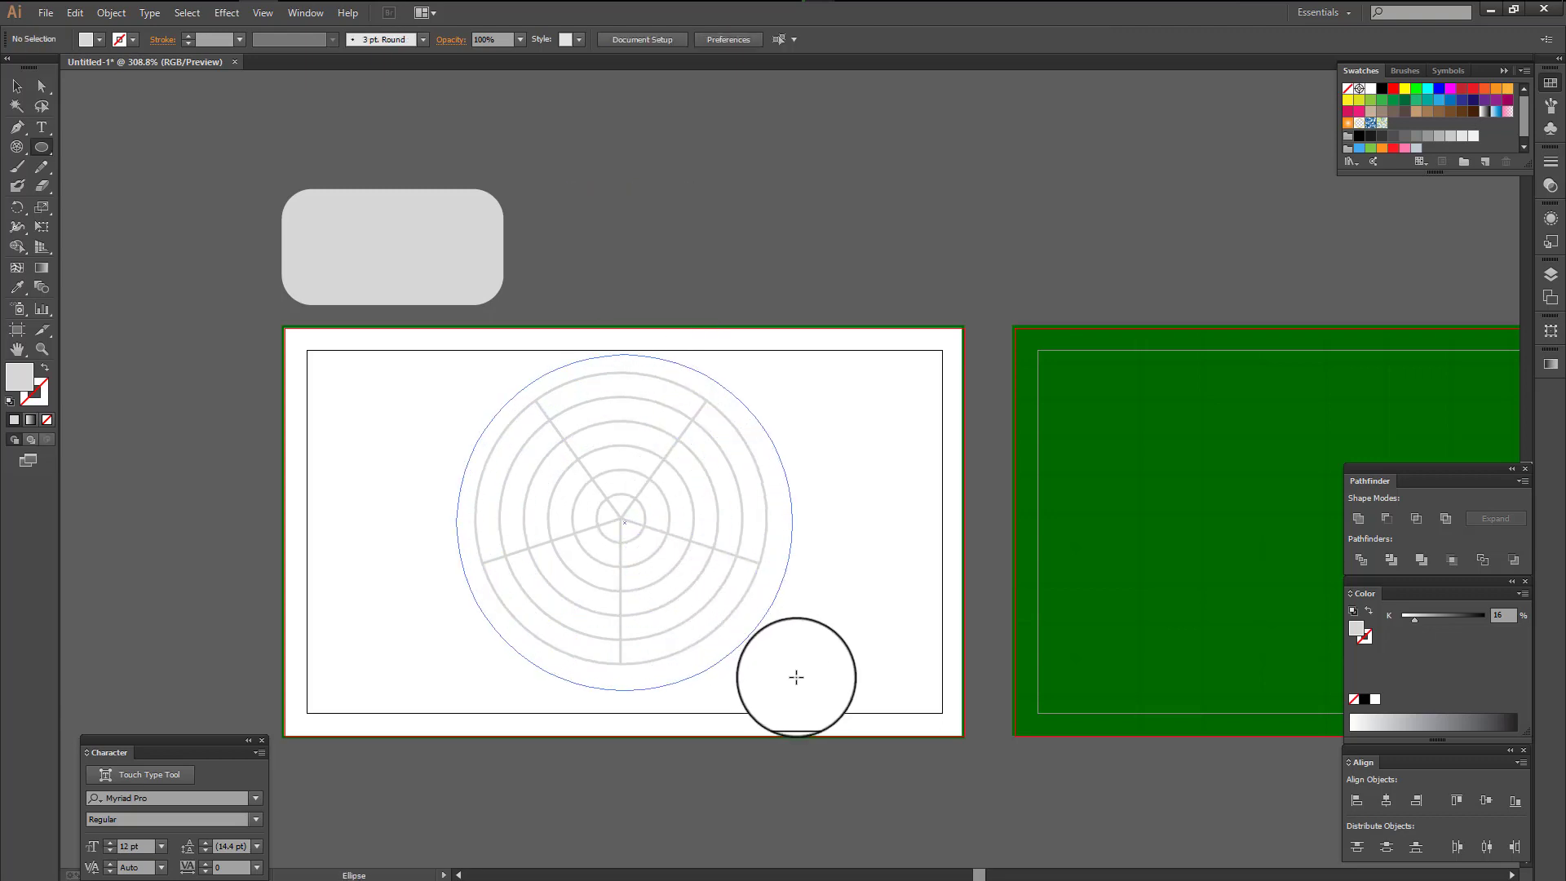
{"action": "left_click_drag", "start_coordinate": [765, 654], "coordinate": [797, 675]}
{"action": "left_click", "coordinate": [17, 85]}
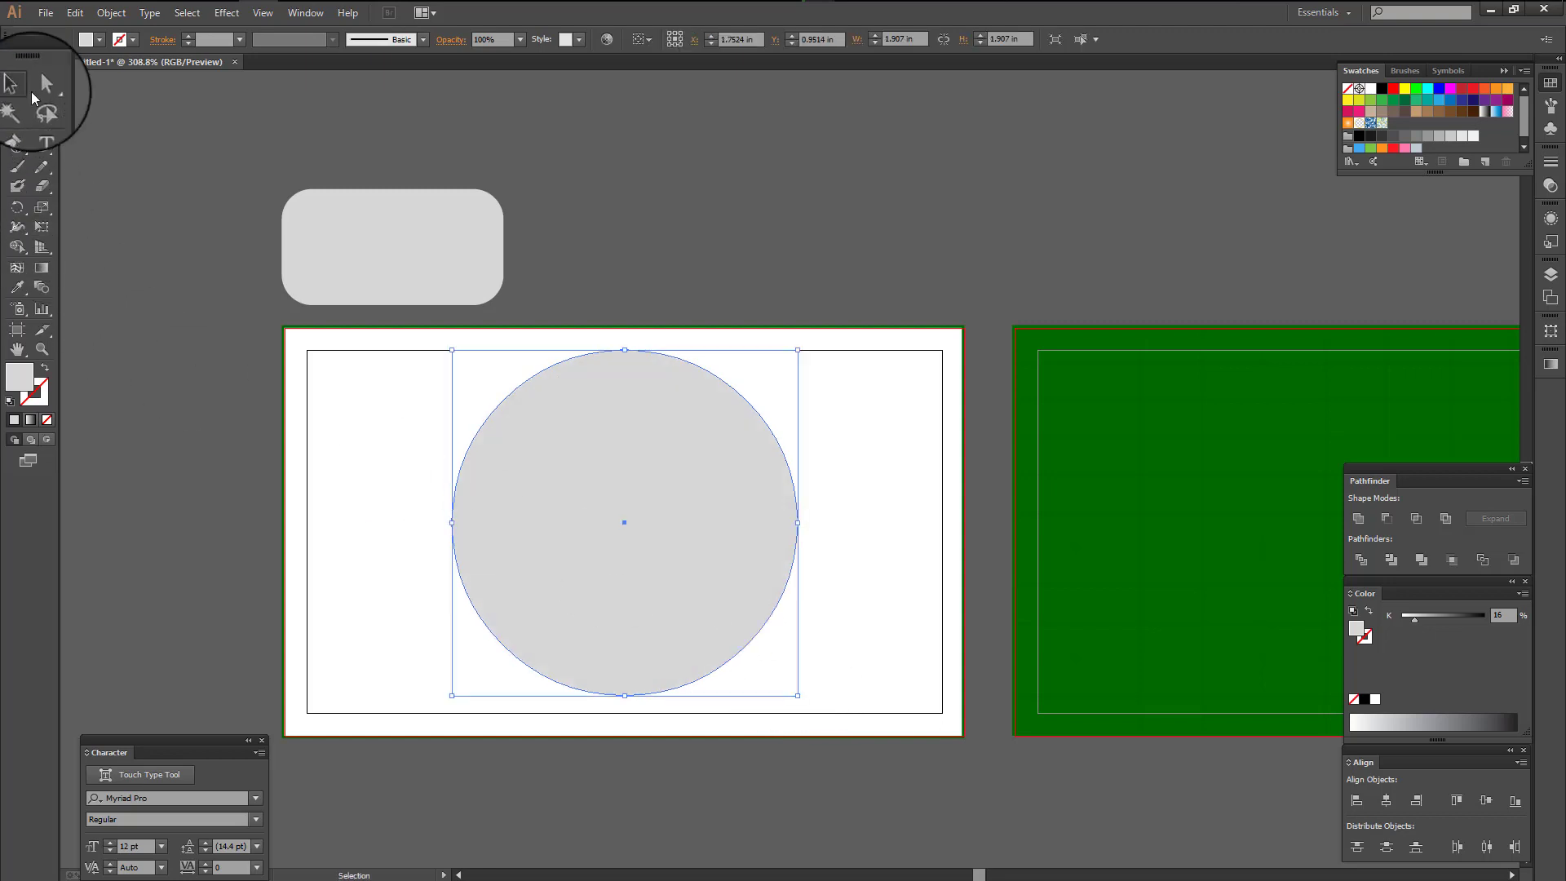
{"action": "left_click_drag", "start_coordinate": [679, 566], "coordinate": [671, 566]}
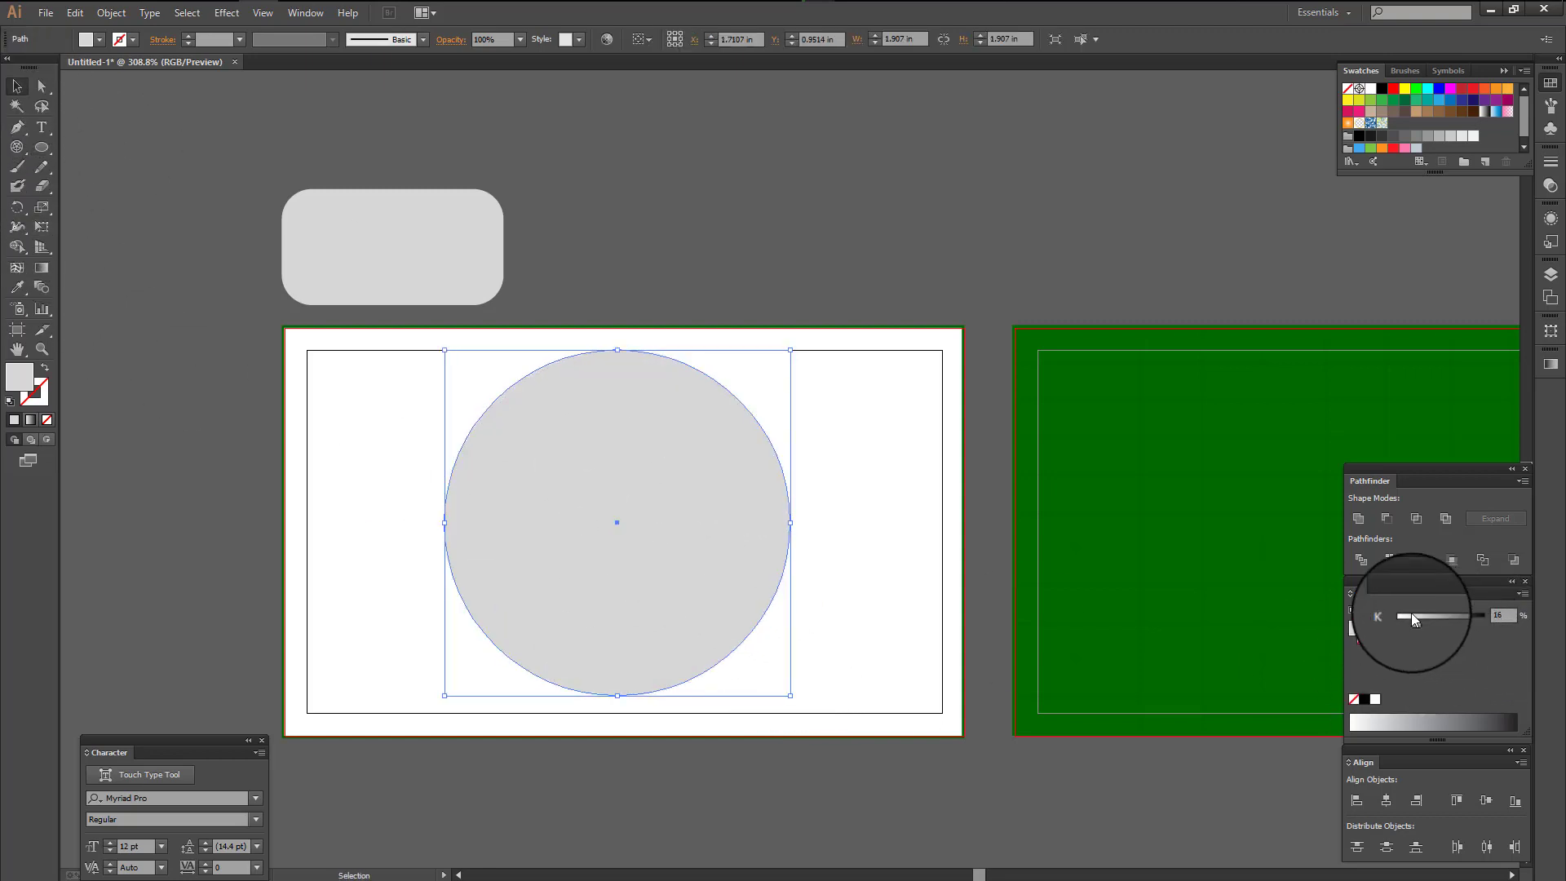
{"action": "left_click", "coordinate": [1435, 622]}
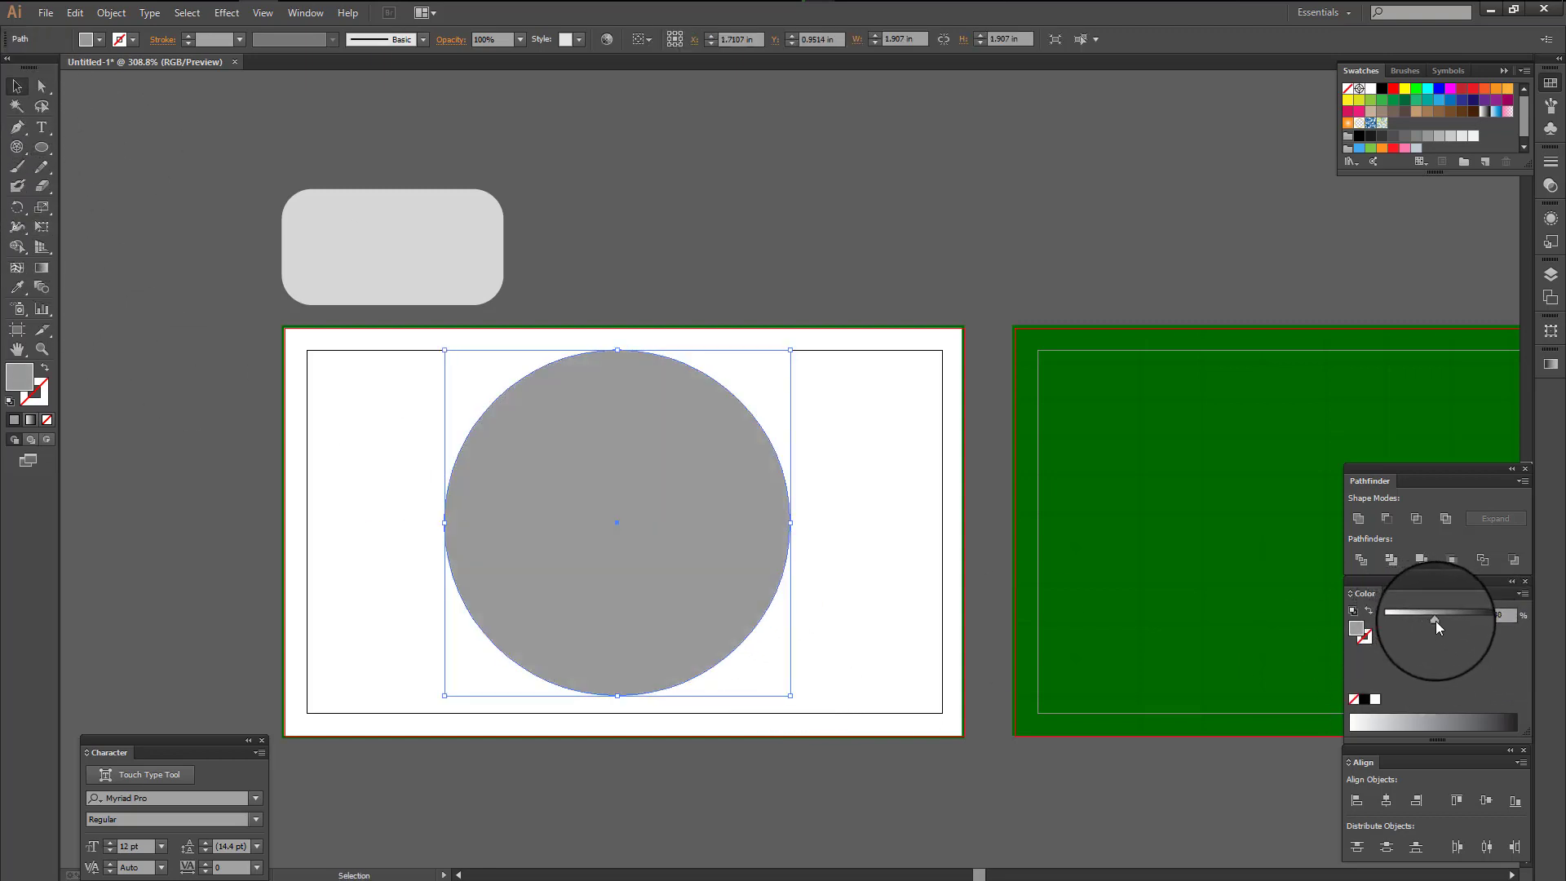
{"action": "right_click", "coordinate": [549, 459]}
{"action": "left_click", "coordinate": [783, 751]}
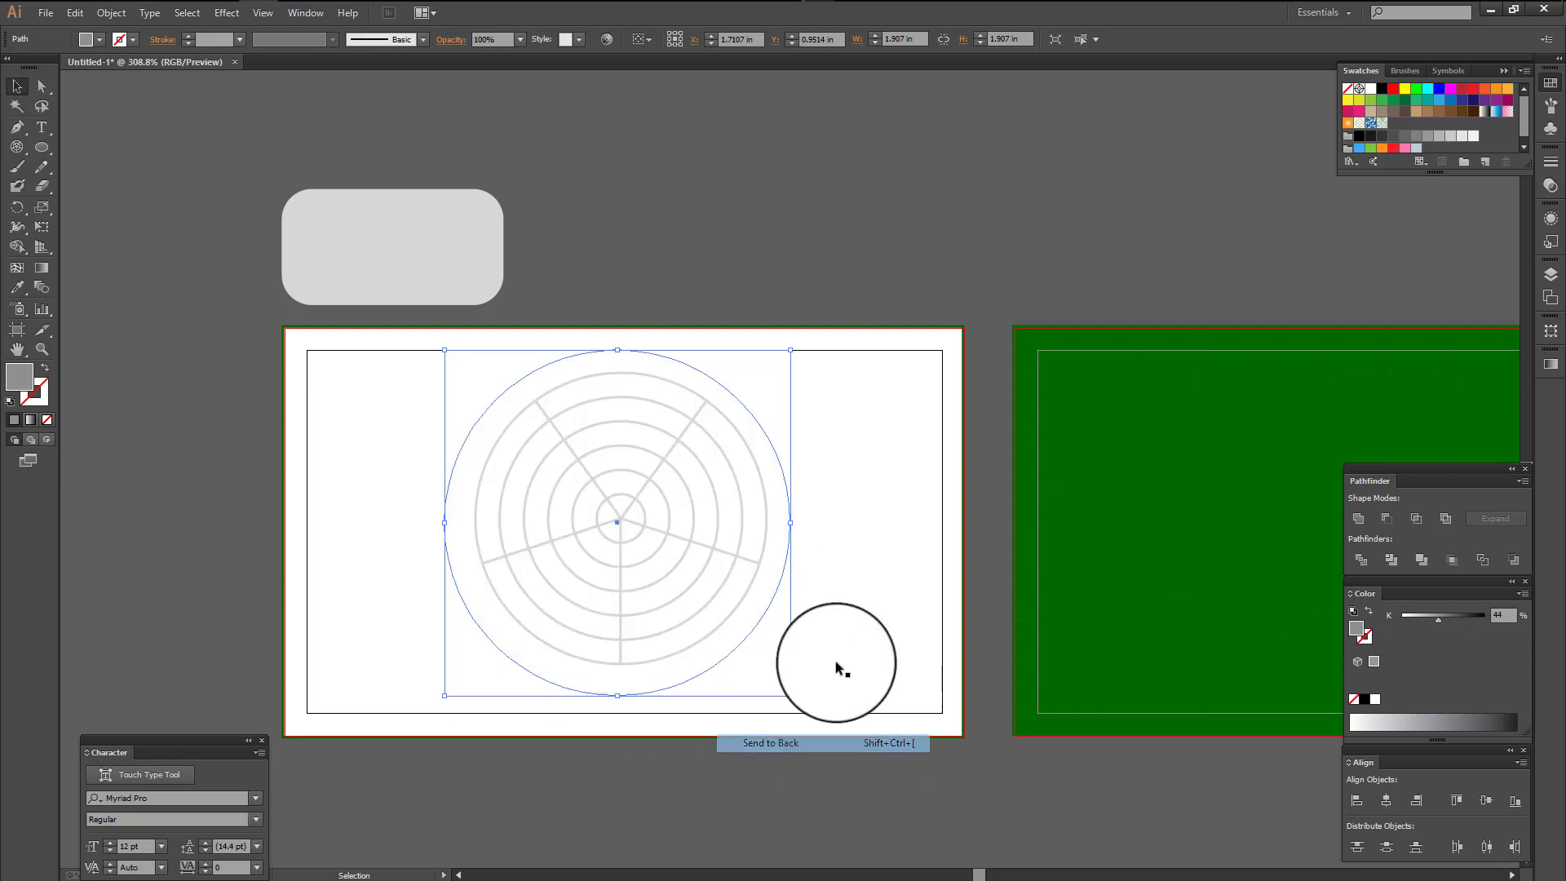
{"action": "left_click", "coordinate": [766, 275]}
{"action": "right_click", "coordinate": [846, 434]}
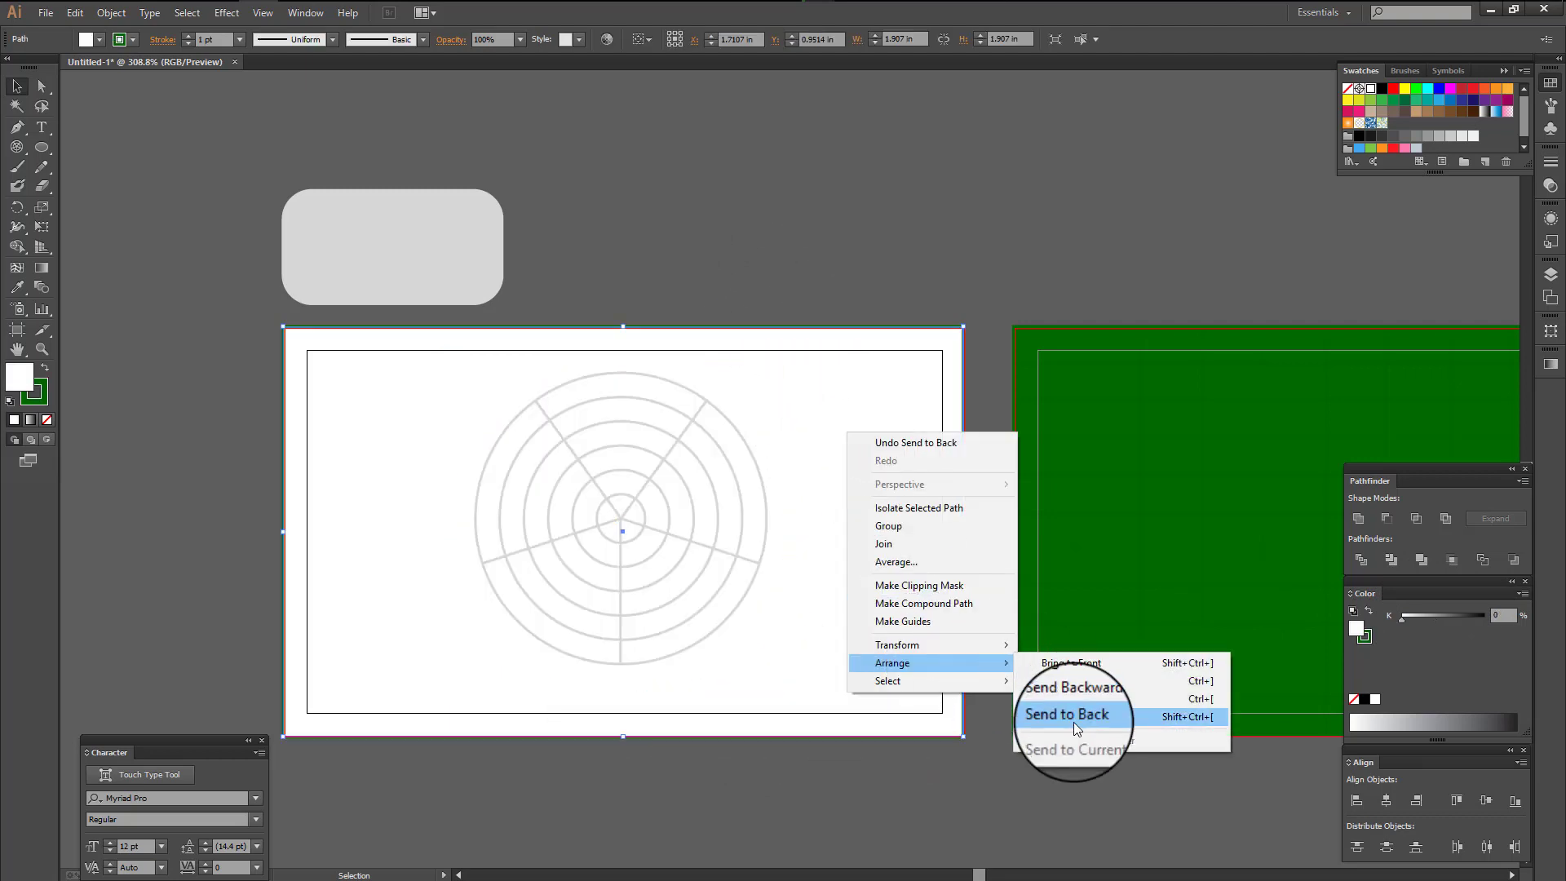
{"action": "left_click", "coordinate": [1065, 707]}
{"action": "mouse_move", "coordinate": [850, 396]}
{"action": "left_mouse_down"}
{"action": "mouse_move", "coordinate": [698, 478]}
{"action": "mouse_move", "coordinate": [656, 472]}
{"action": "left_mouse_up"}
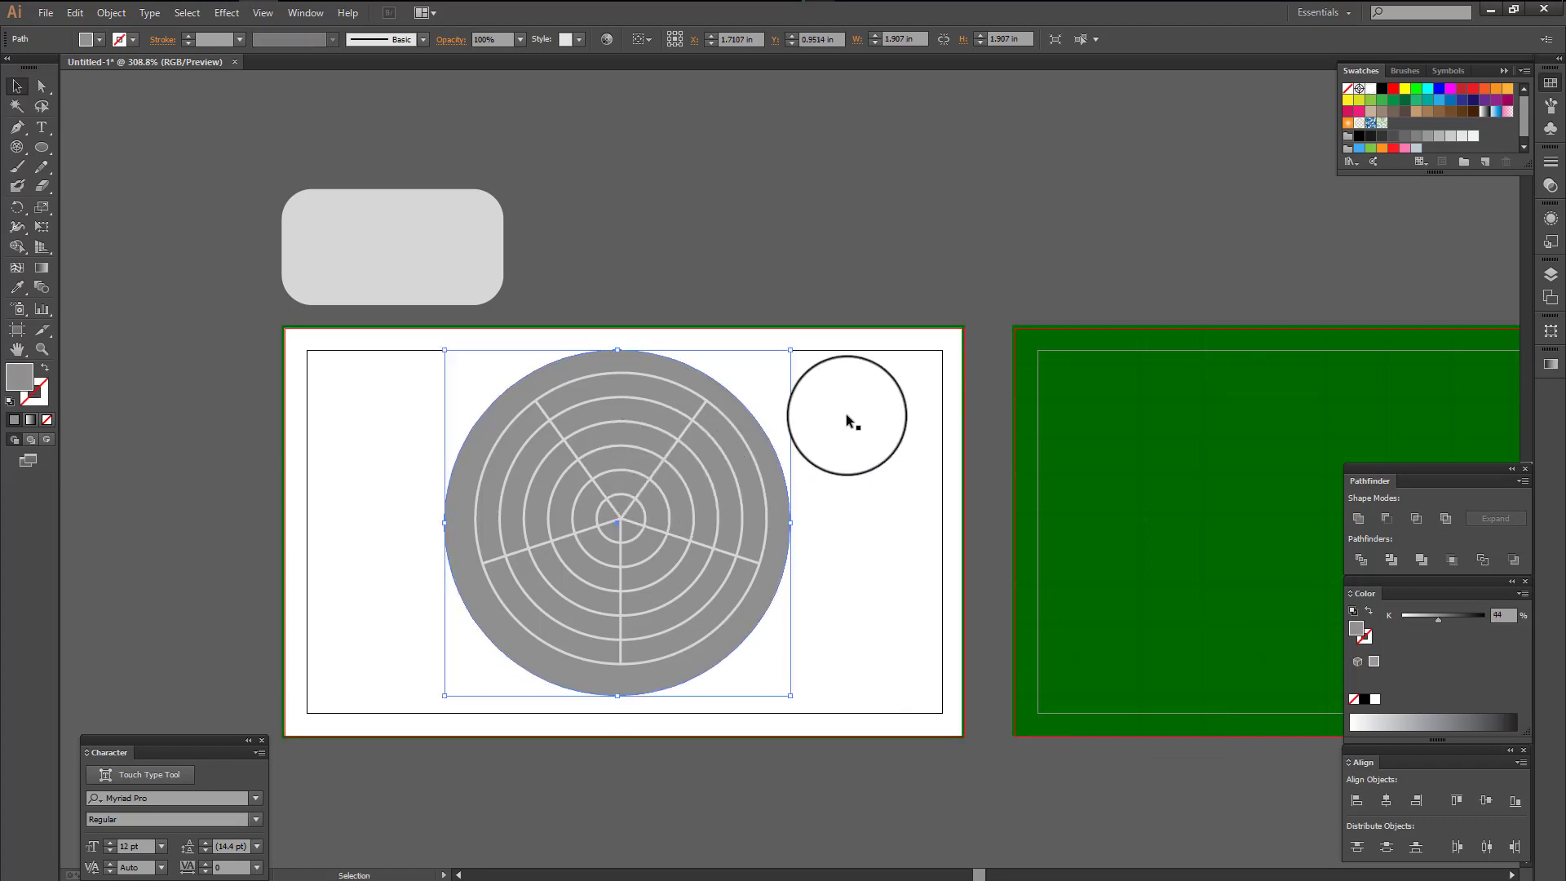
{"action": "left_click", "coordinate": [845, 414]}
{"action": "left_click_drag", "start_coordinate": [658, 520], "coordinate": [633, 477]}
{"action": "left_click", "coordinate": [644, 289]}
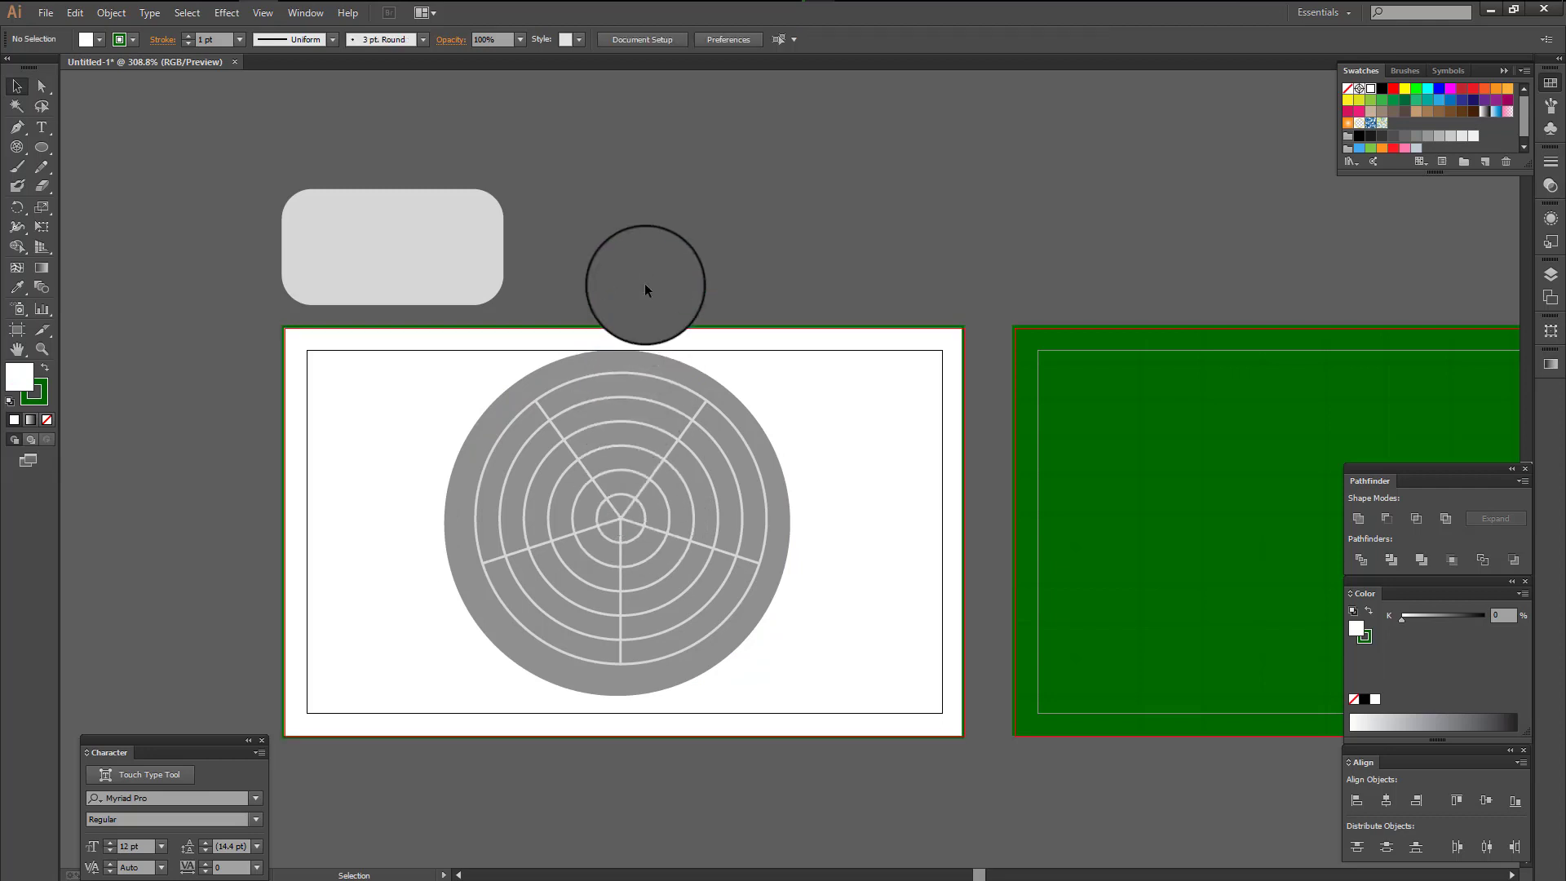
{"action": "left_click", "coordinate": [465, 509]}
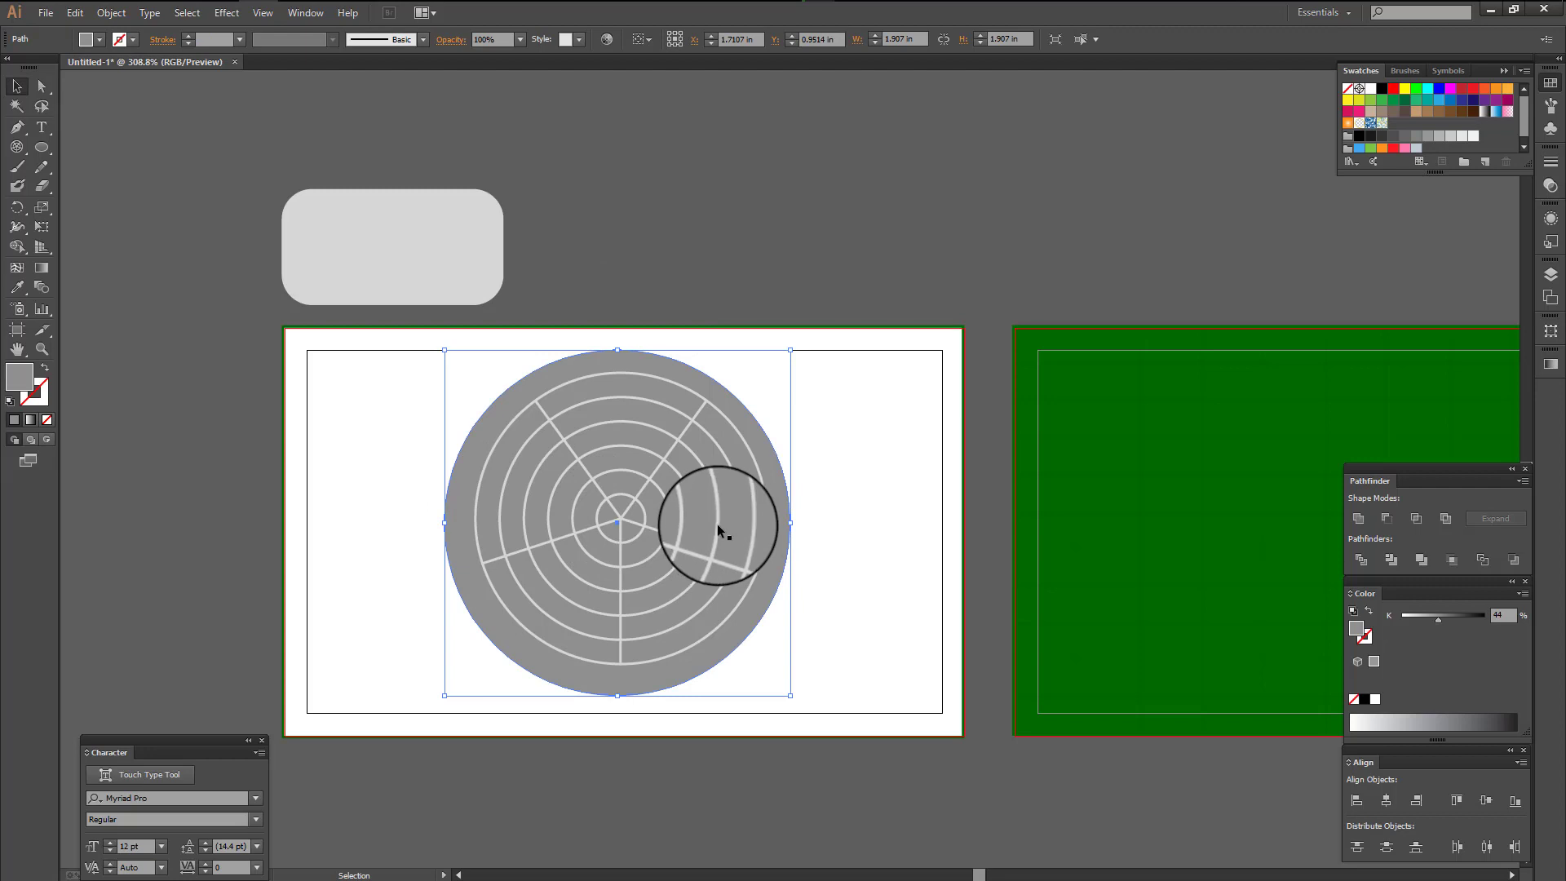
- Delete the old circle and draw a grey circle about 1.77 in across over the polar grid
{"action": "key", "text": "Delete"}
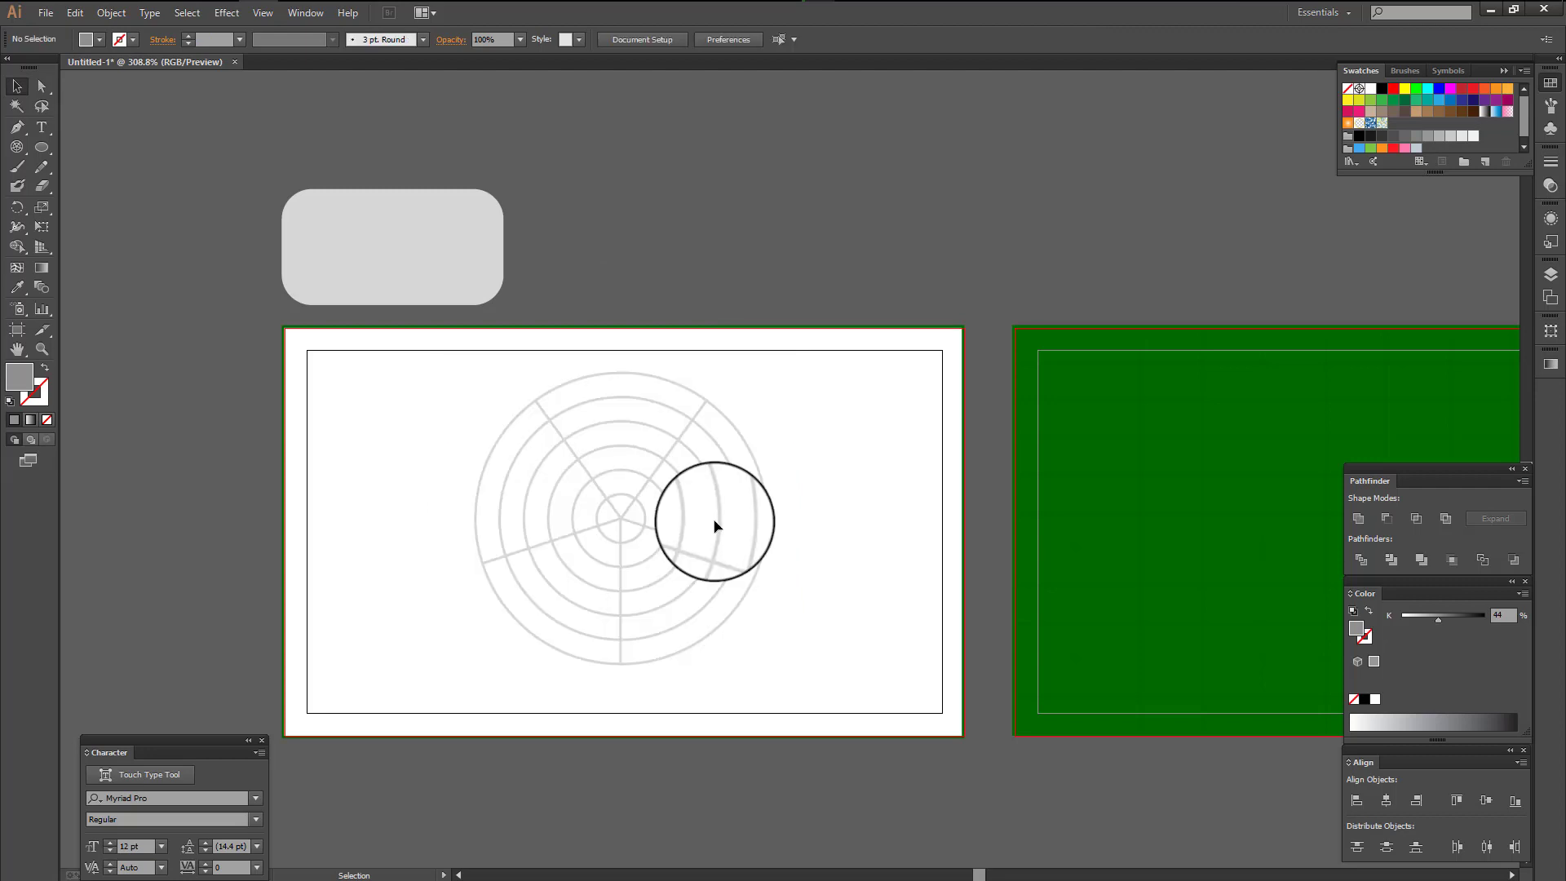
{"action": "left_click", "coordinate": [40, 144]}
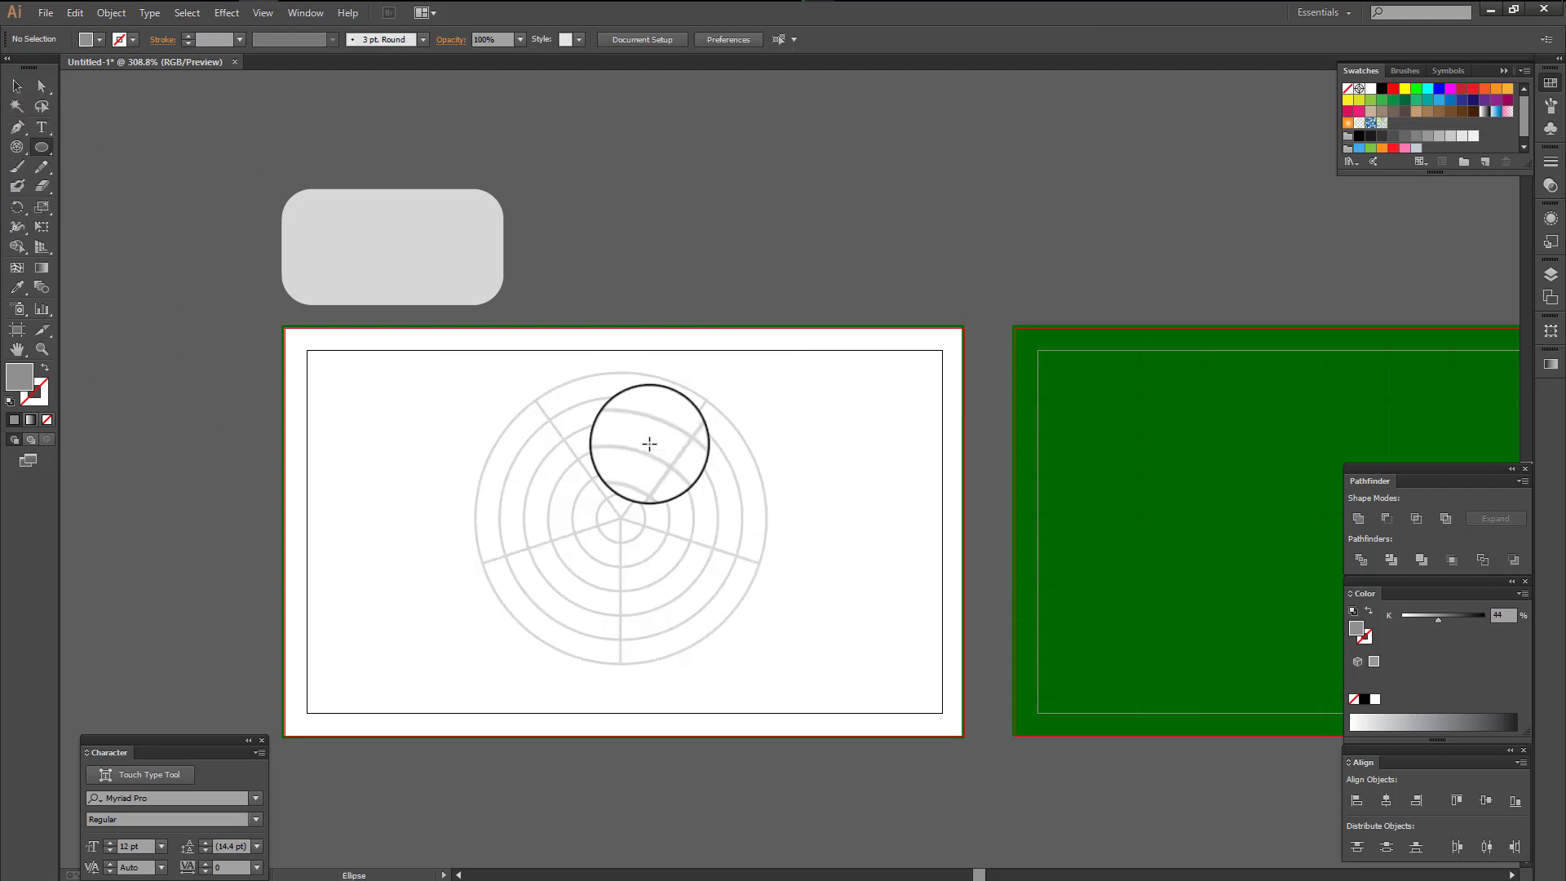
{"action": "left_click_drag", "start_coordinate": [650, 444], "coordinate": [669, 476]}
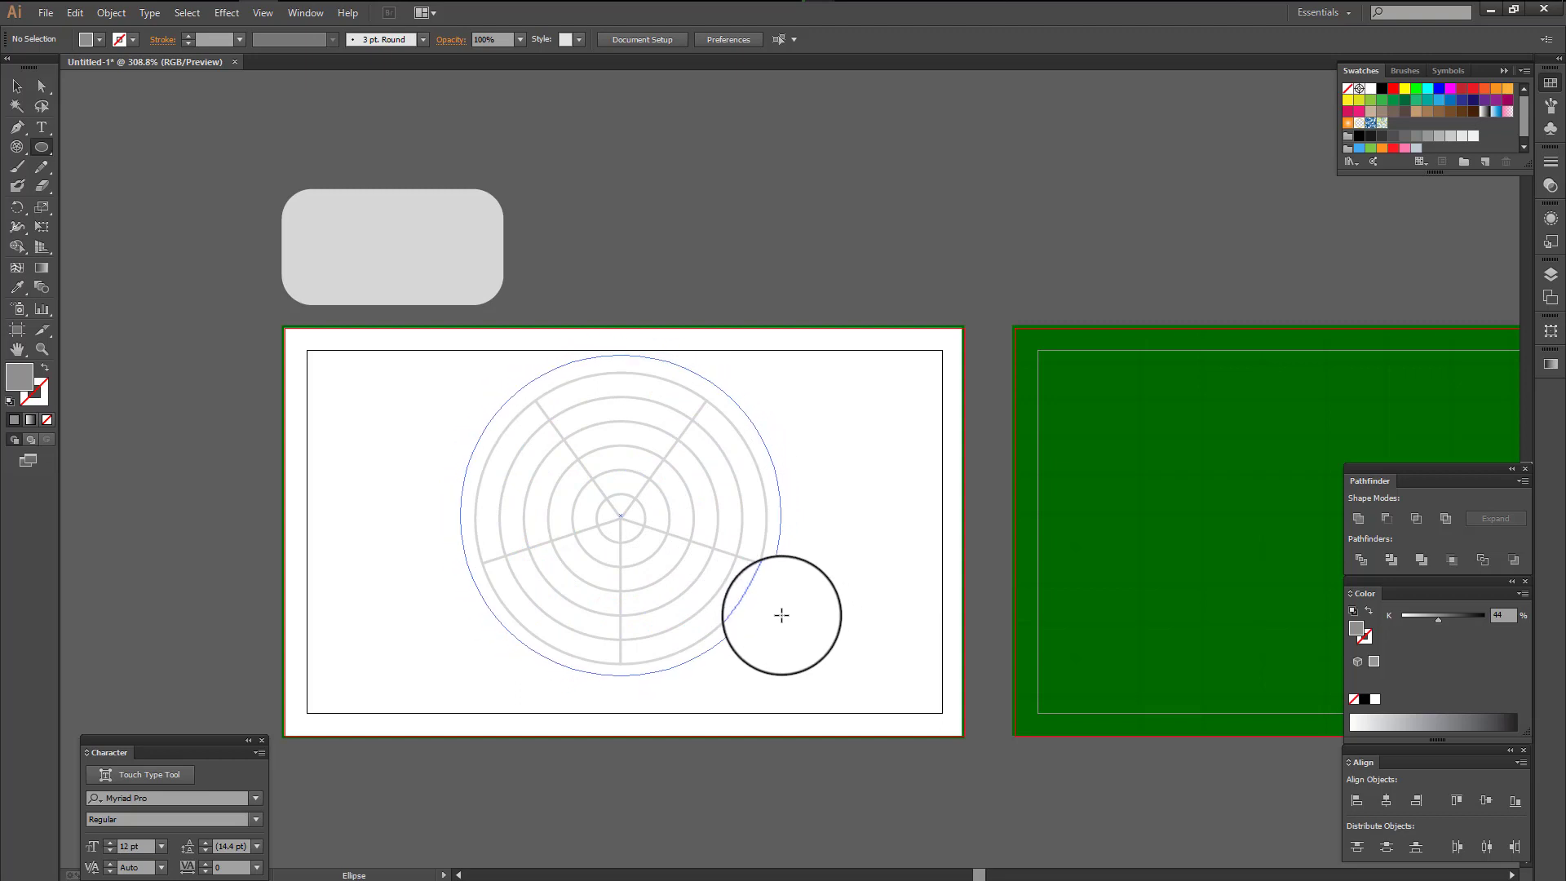
{"action": "left_click_drag", "start_coordinate": [781, 615], "coordinate": [783, 615]}
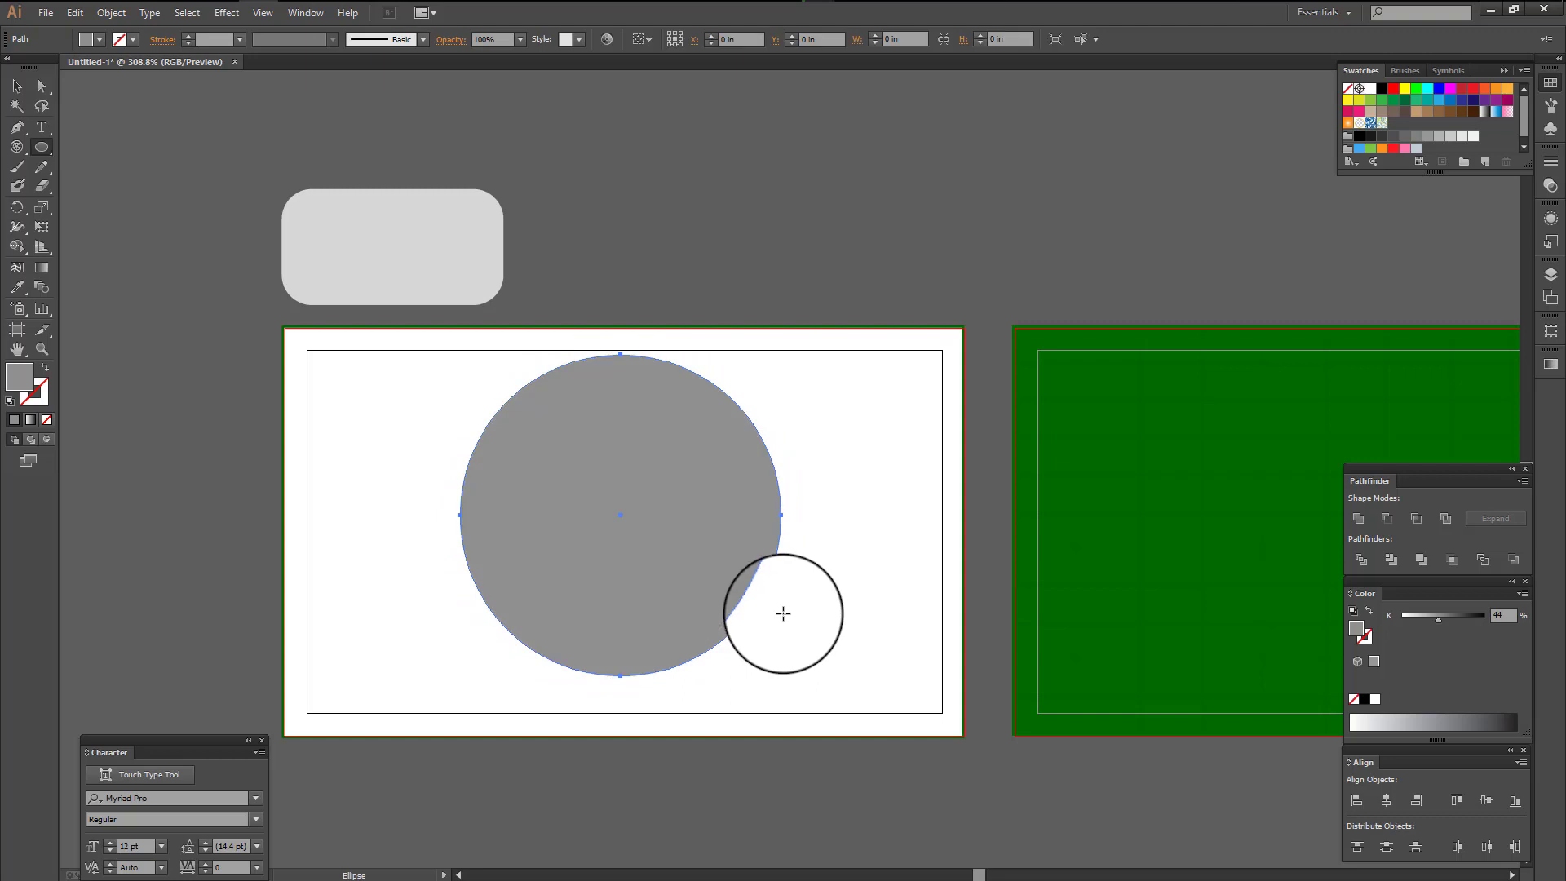
- Draw a grey hexagon about 0.78 by 0.67 in and move it beside the rounded rectangle
{"action": "left_click", "coordinate": [40, 150]}
{"action": "left_click", "coordinate": [121, 205]}
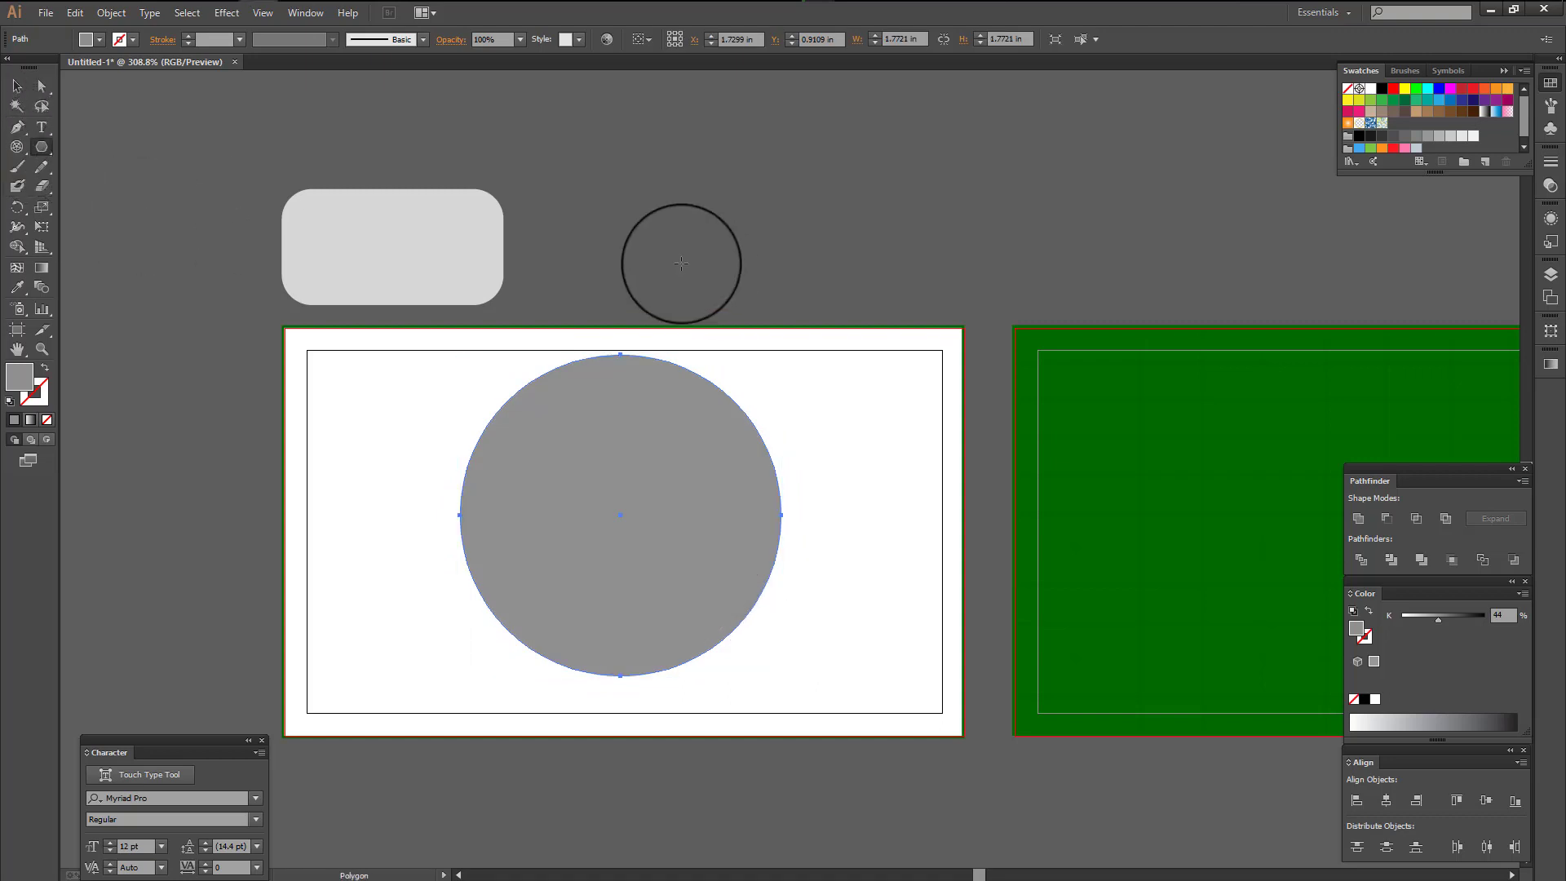
{"action": "left_click_drag", "start_coordinate": [667, 255], "coordinate": [671, 263]}
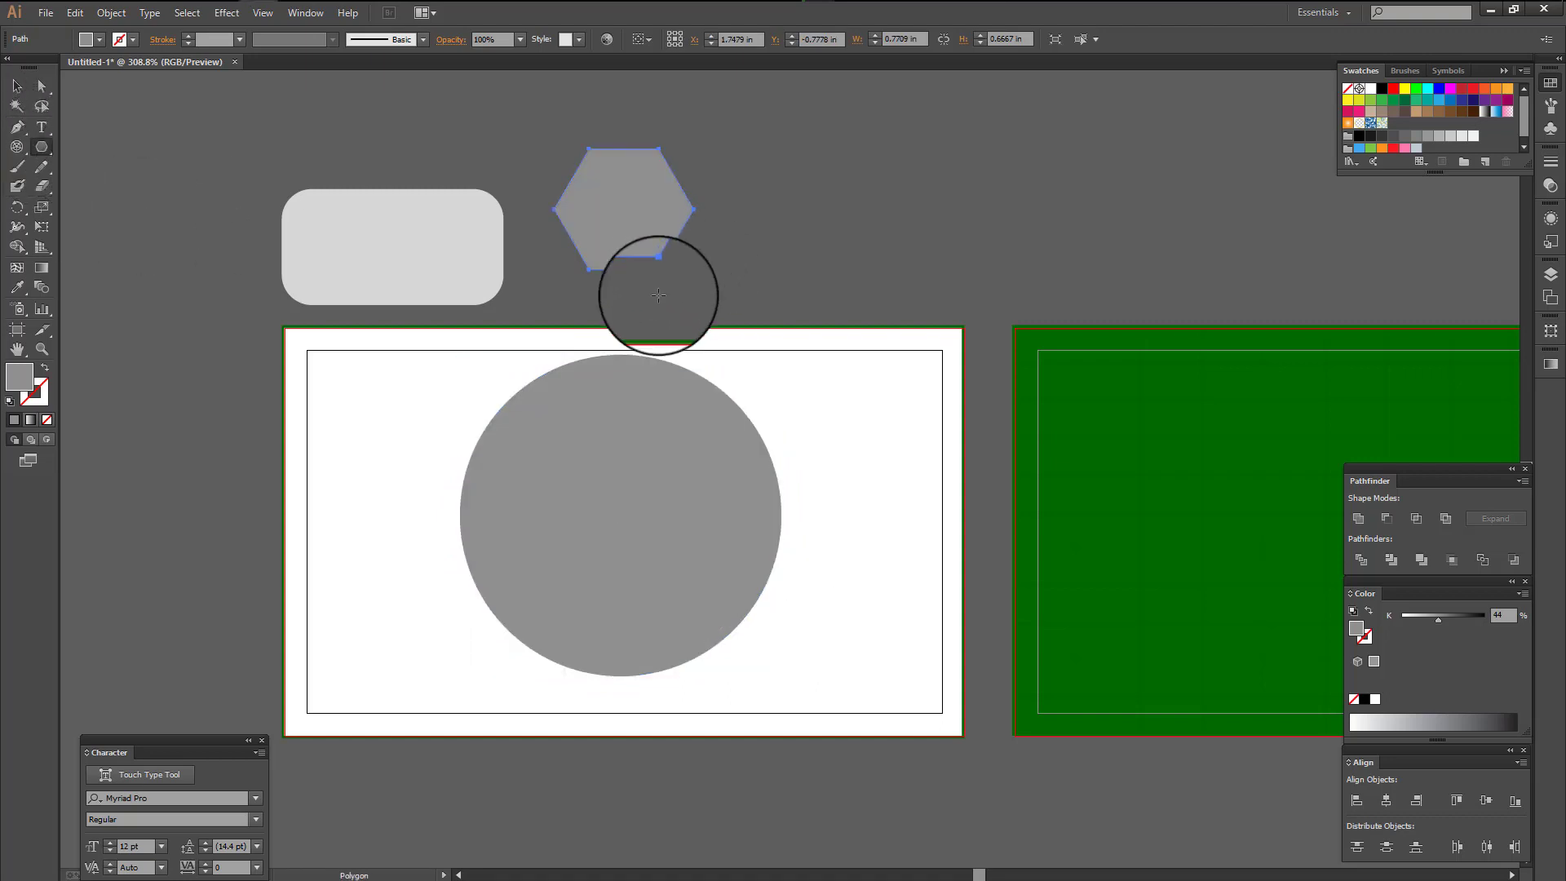
{"action": "left_click", "coordinate": [20, 87]}
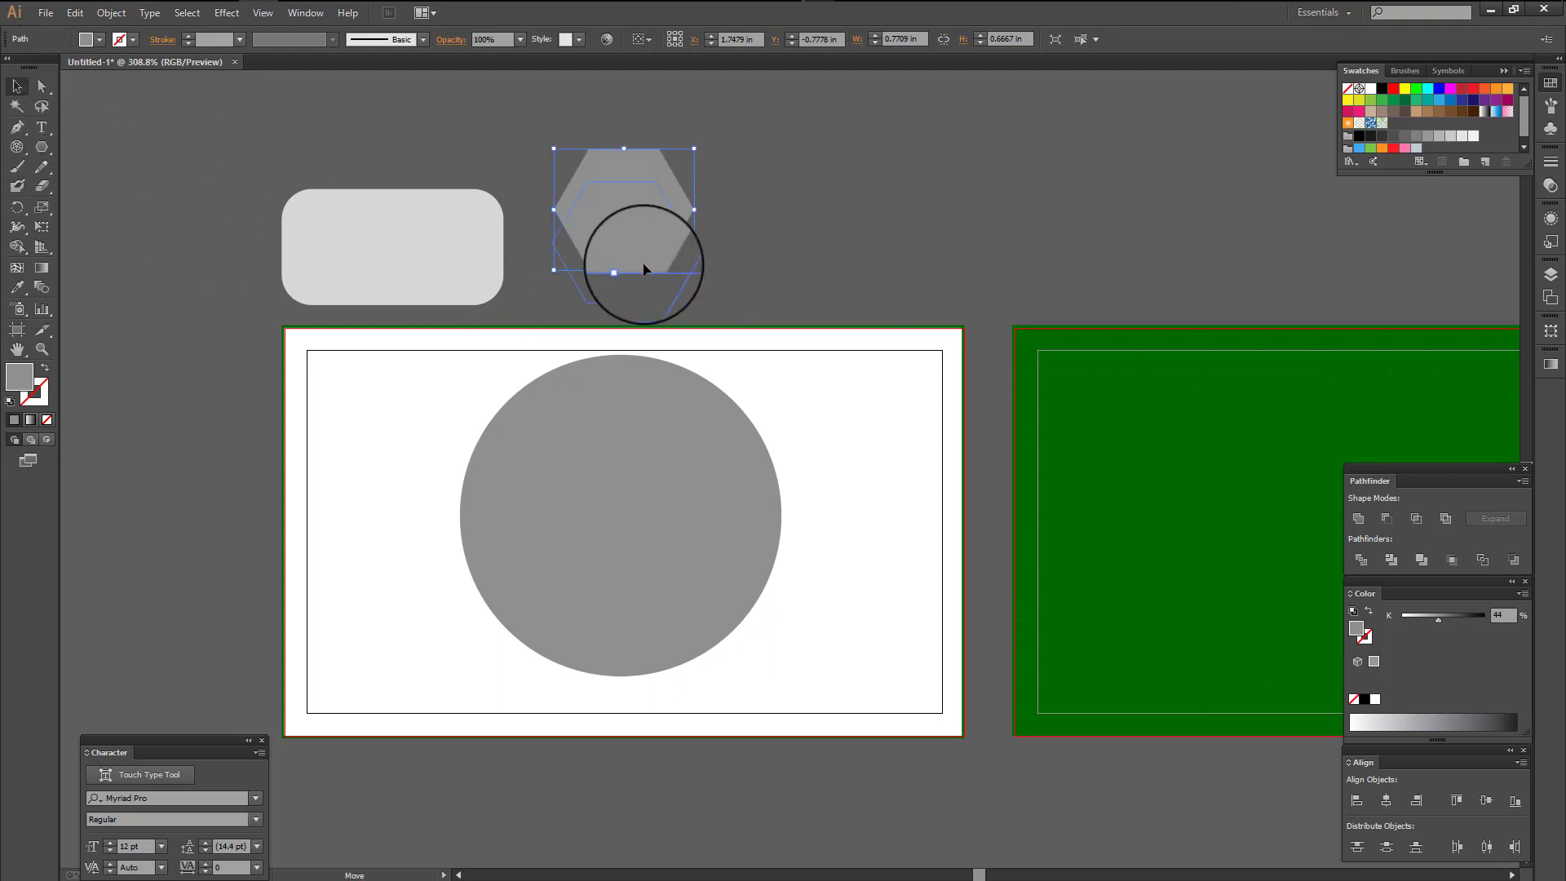
{"action": "mouse_move", "coordinate": [642, 213]}
{"action": "left_mouse_down"}
{"action": "mouse_move", "coordinate": [639, 247]}
{"action": "mouse_move", "coordinate": [633, 232]}
{"action": "left_mouse_up"}
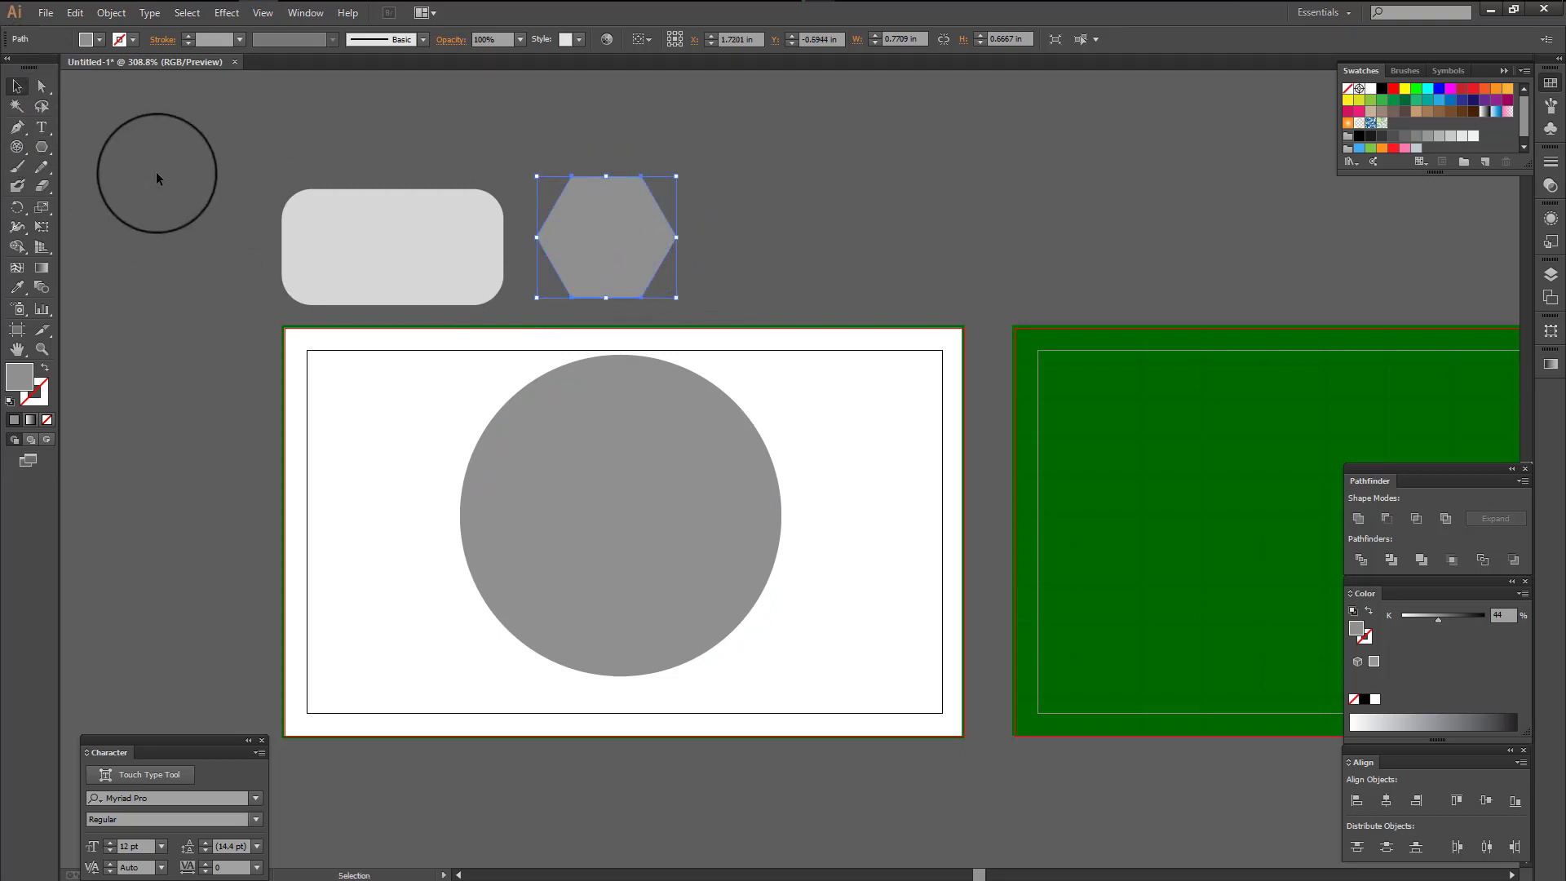
{"action": "left_click", "coordinate": [51, 148]}
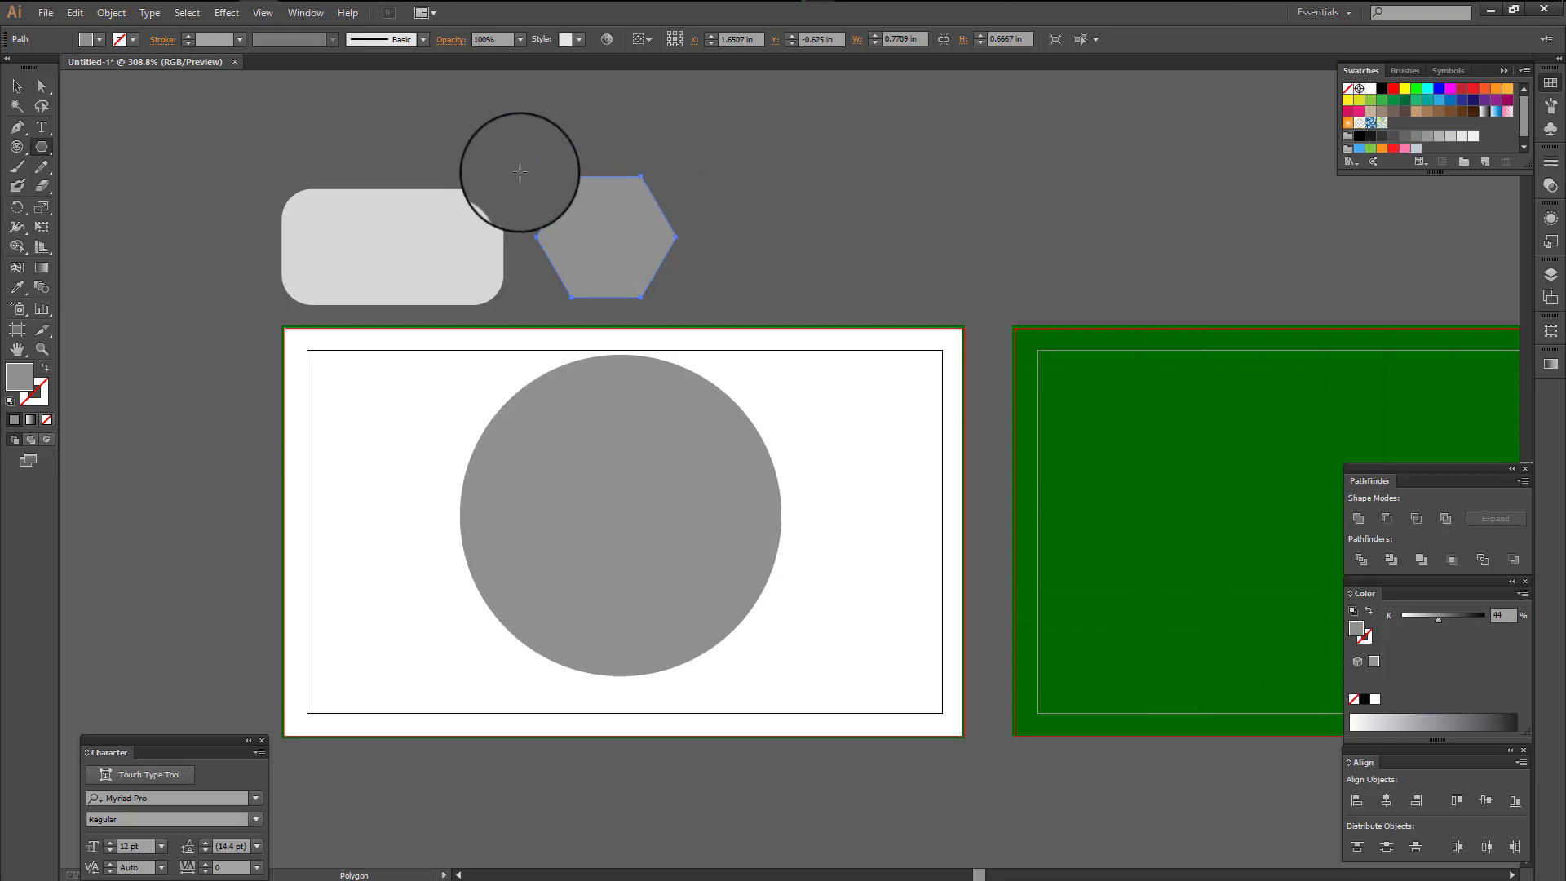
{"action": "left_click_drag", "start_coordinate": [42, 147], "coordinate": [106, 217]}
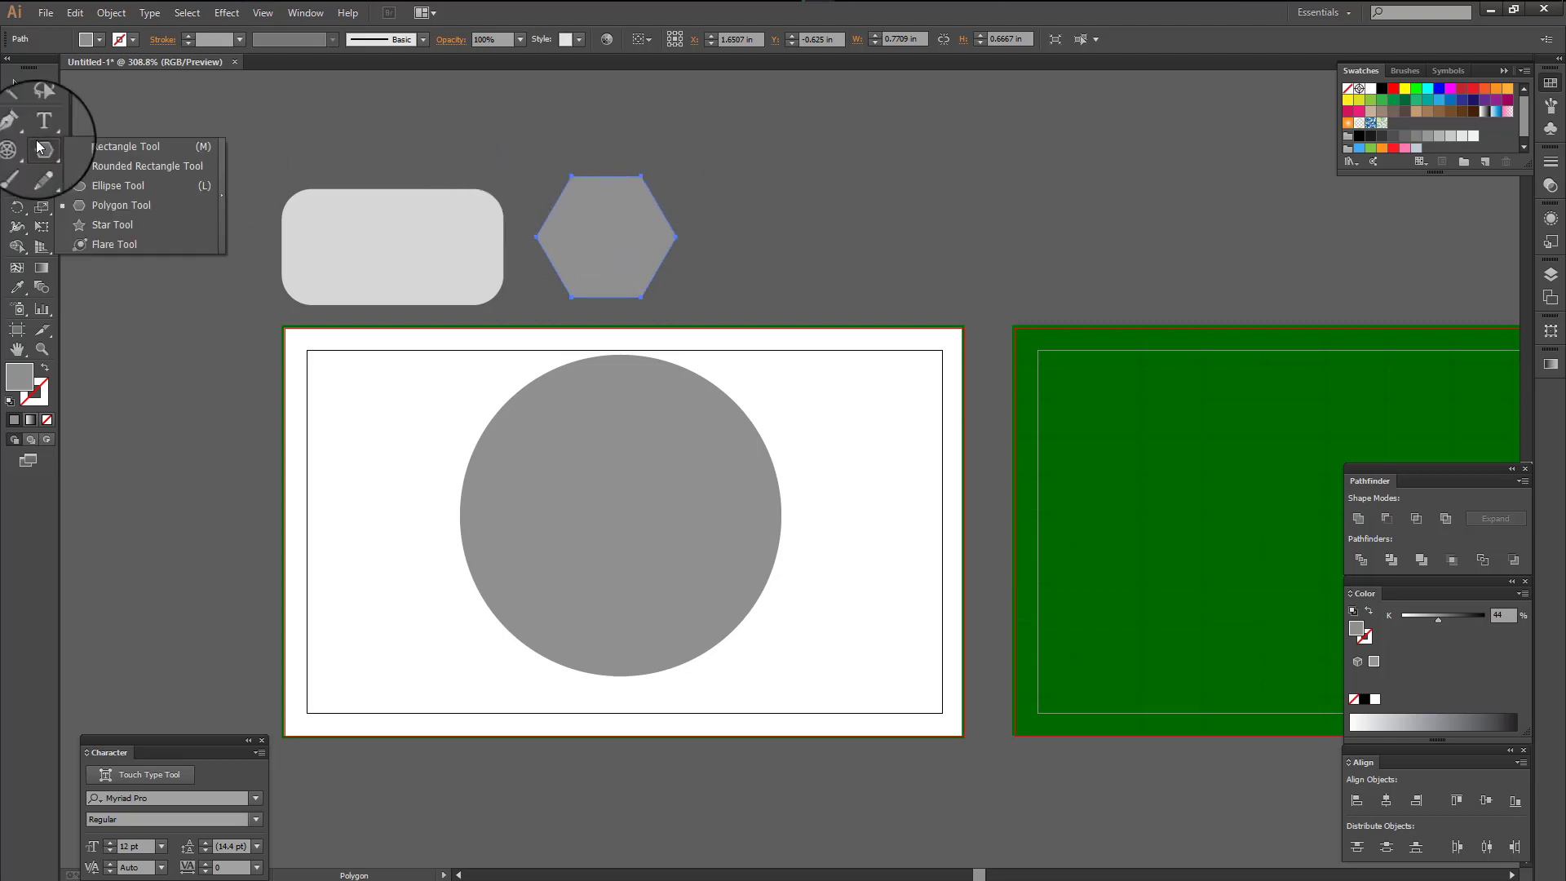
{"action": "left_click", "coordinate": [106, 216]}
- Draw a star, colour it 72% K dark grey, and centre it on the grey circle
{"action": "left_click_drag", "start_coordinate": [43, 149], "coordinate": [127, 236]}
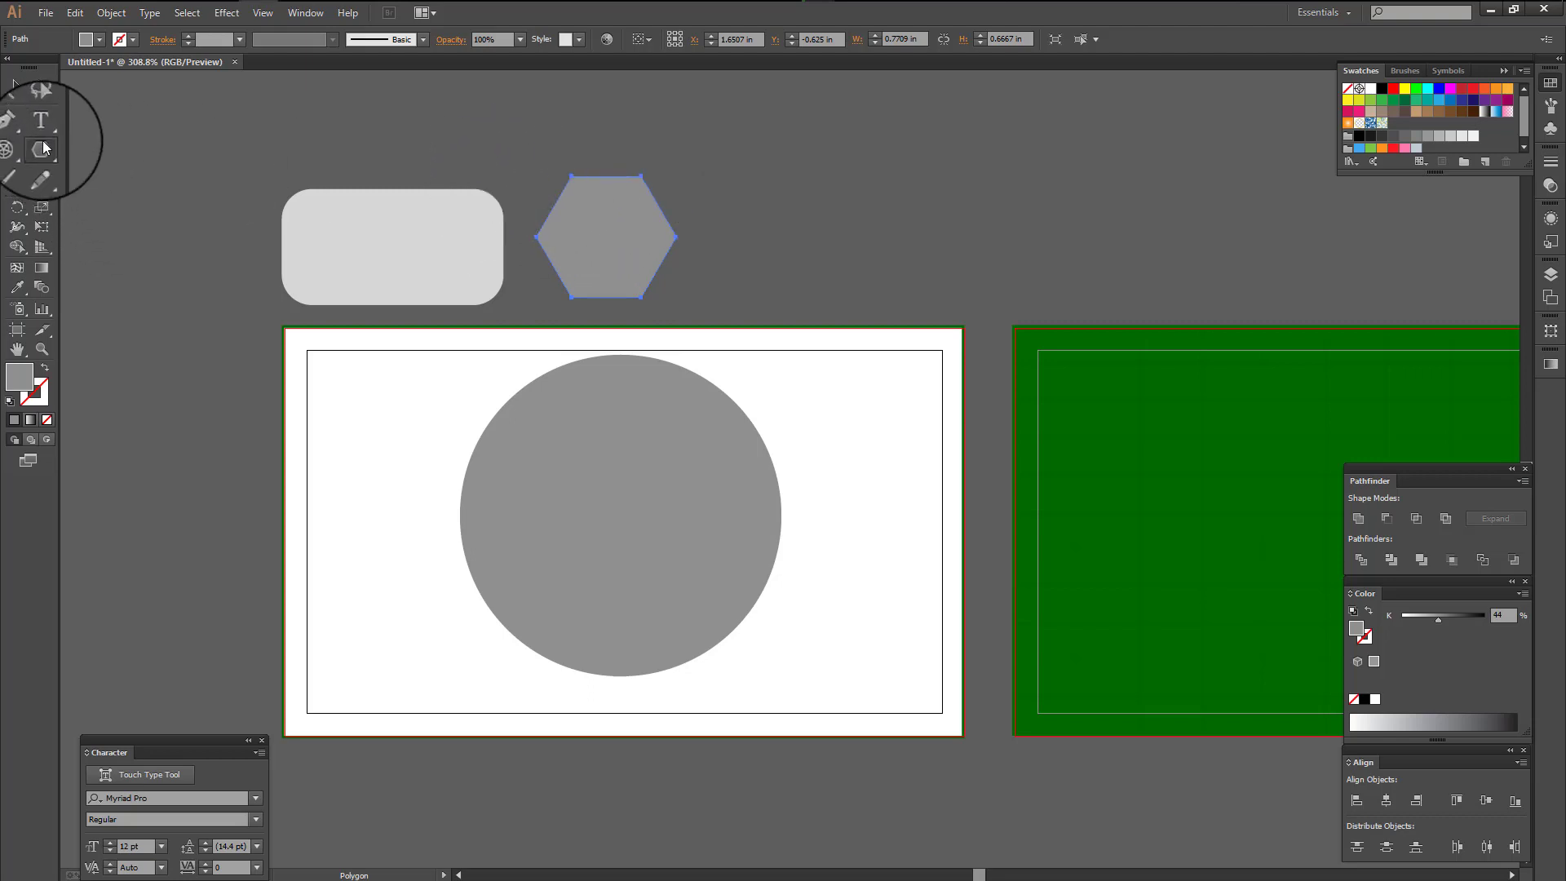
{"action": "left_click", "coordinate": [125, 231]}
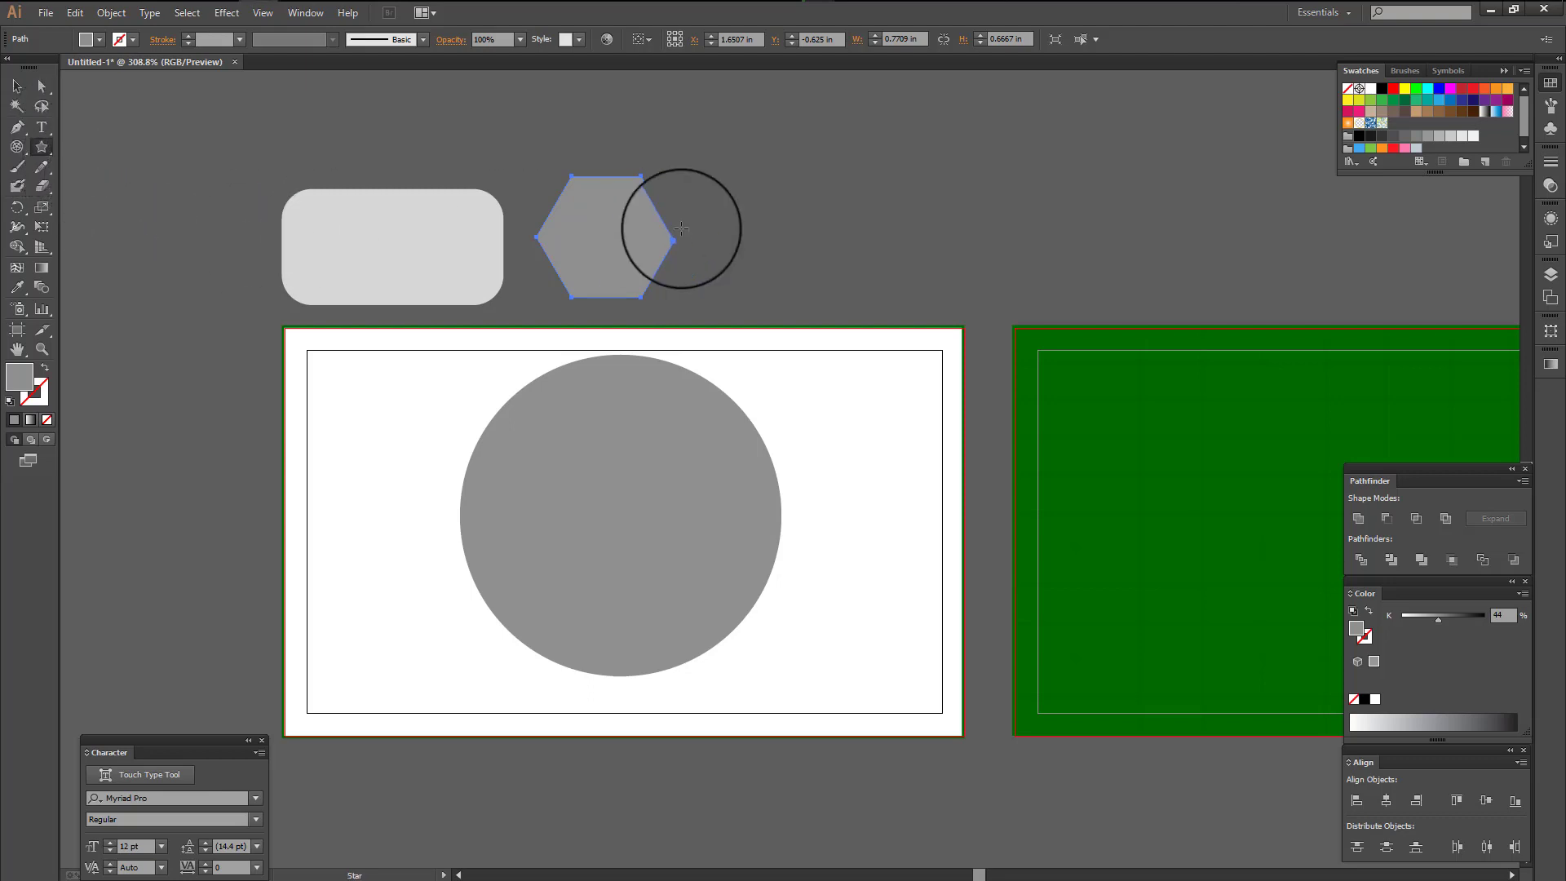
{"action": "left_click_drag", "start_coordinate": [757, 245], "coordinate": [675, 466]}
{"action": "key", "text": "v"}
{"action": "left_click_drag", "start_coordinate": [638, 520], "coordinate": [627, 518]}
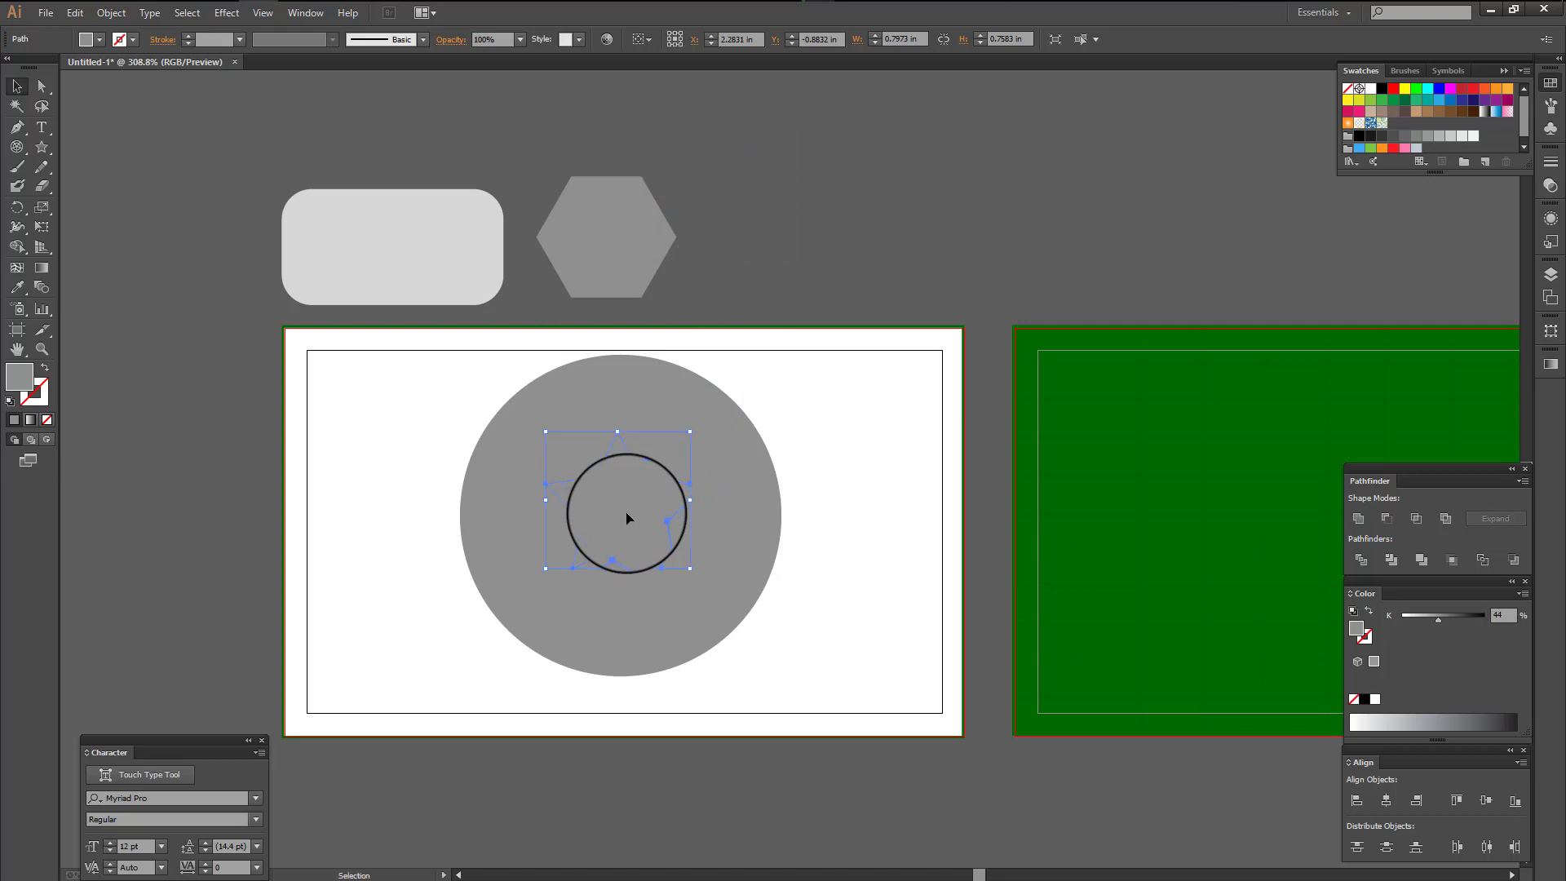
{"action": "left_click", "coordinate": [1463, 620]}
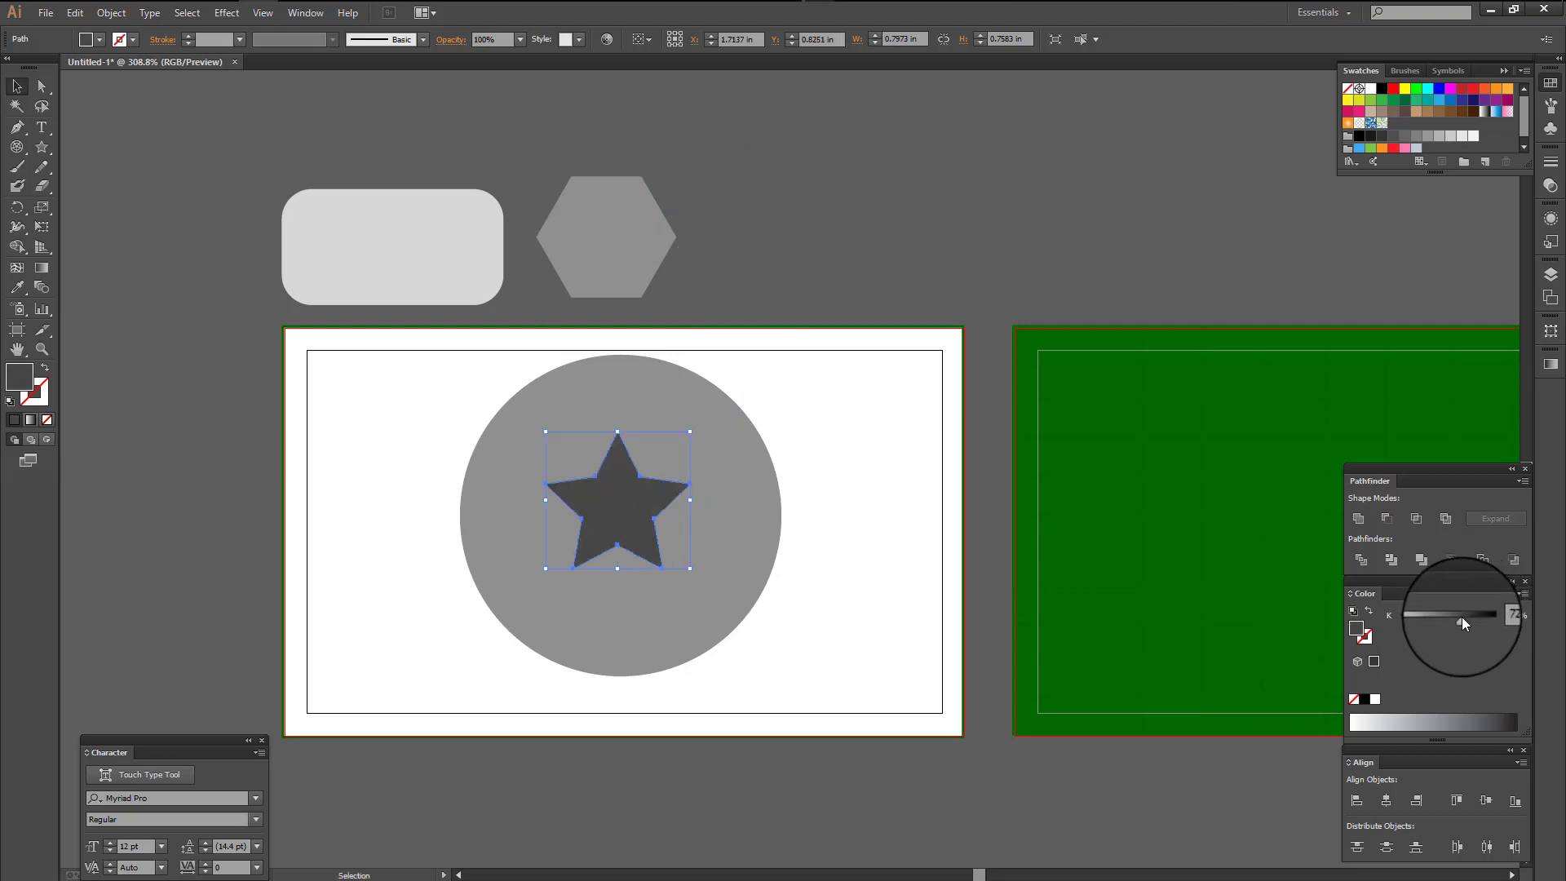
{"action": "mouse_move", "coordinate": [604, 494]}
{"action": "left_mouse_down"}
{"action": "mouse_move", "coordinate": [604, 526]}
{"action": "mouse_move", "coordinate": [613, 499]}
{"action": "left_mouse_up"}
{"action": "right_click", "coordinate": [613, 499]}
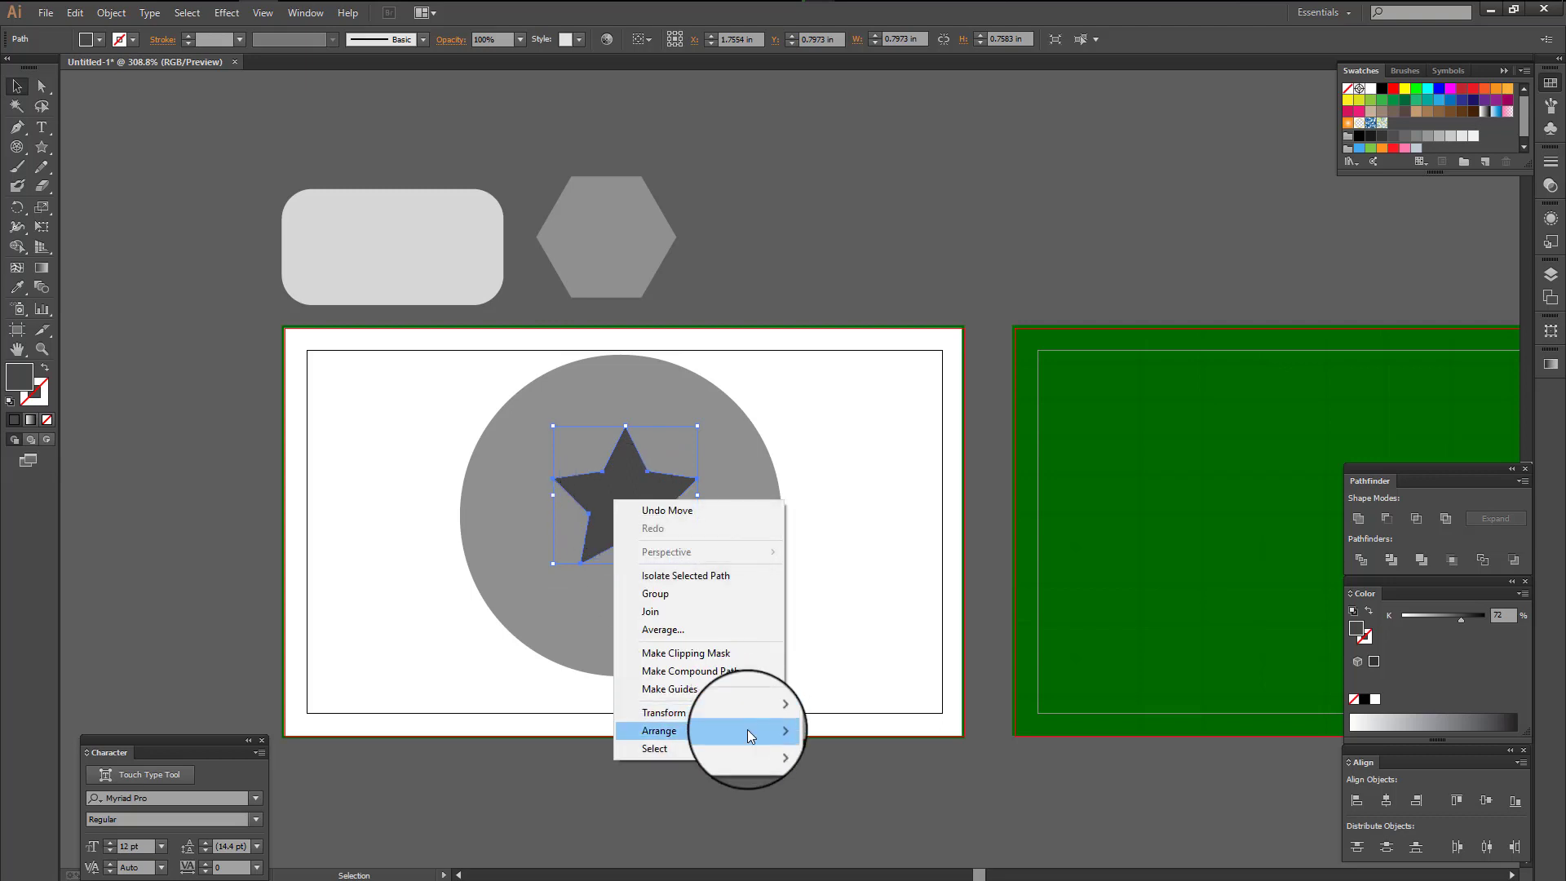
{"action": "mouse_move", "coordinate": [685, 731]}
{"action": "left_click", "coordinate": [800, 733]}
{"action": "mouse_move", "coordinate": [648, 535]}
{"action": "left_mouse_down"}
{"action": "mouse_move", "coordinate": [604, 526]}
{"action": "mouse_move", "coordinate": [570, 479]}
{"action": "left_mouse_up"}
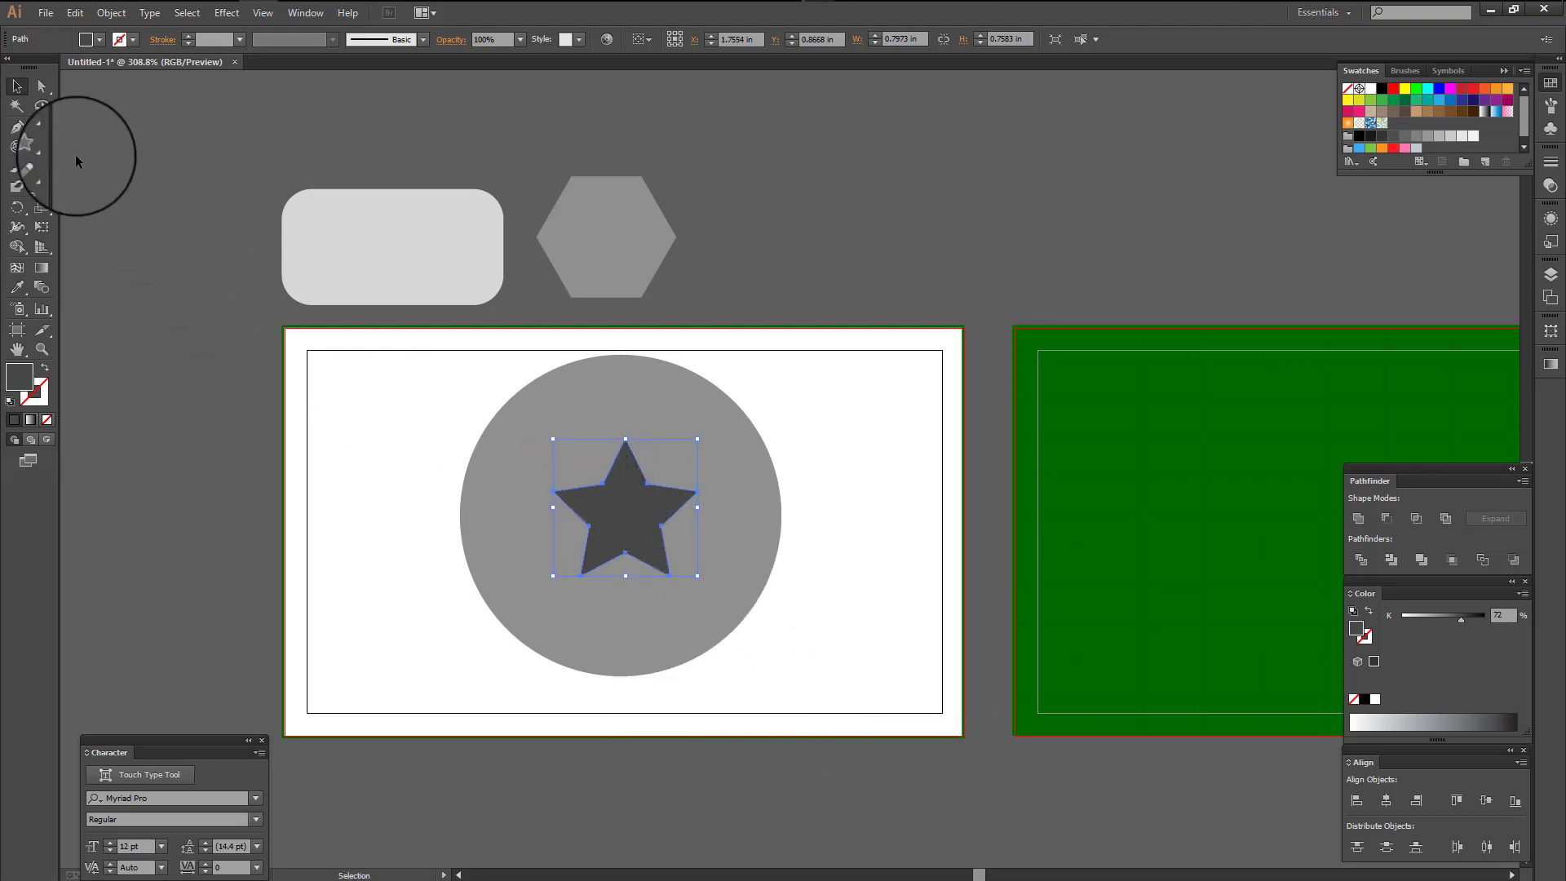
- Place a lens flare above the white artboard with the Flare Tool
{"action": "left_click", "coordinate": [49, 144]}
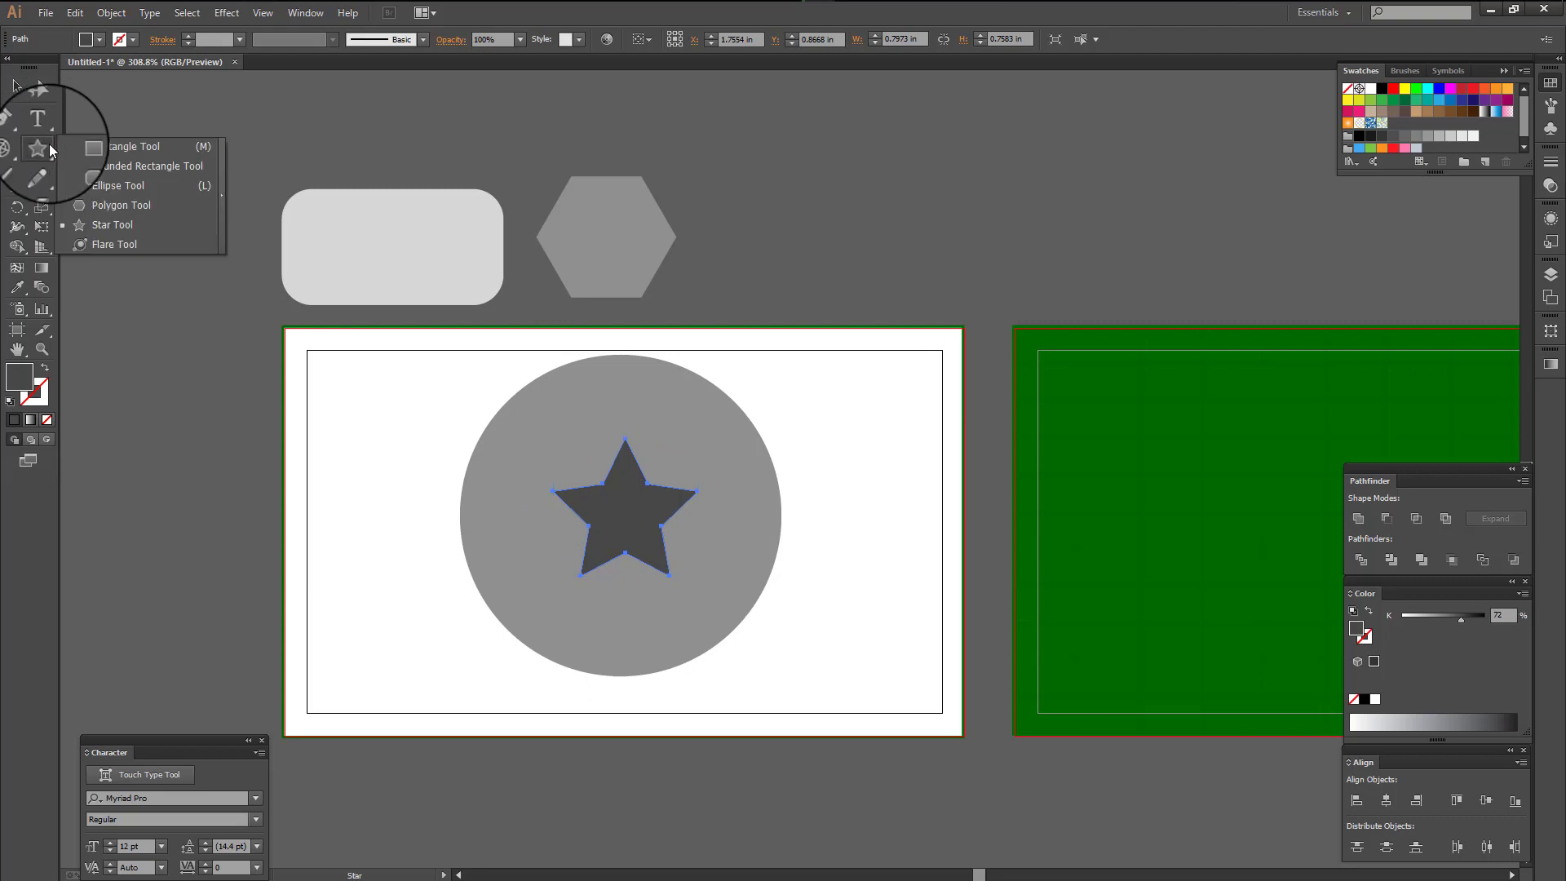
{"action": "left_click", "coordinate": [114, 244]}
{"action": "left_click_drag", "start_coordinate": [733, 191], "coordinate": [759, 235]}
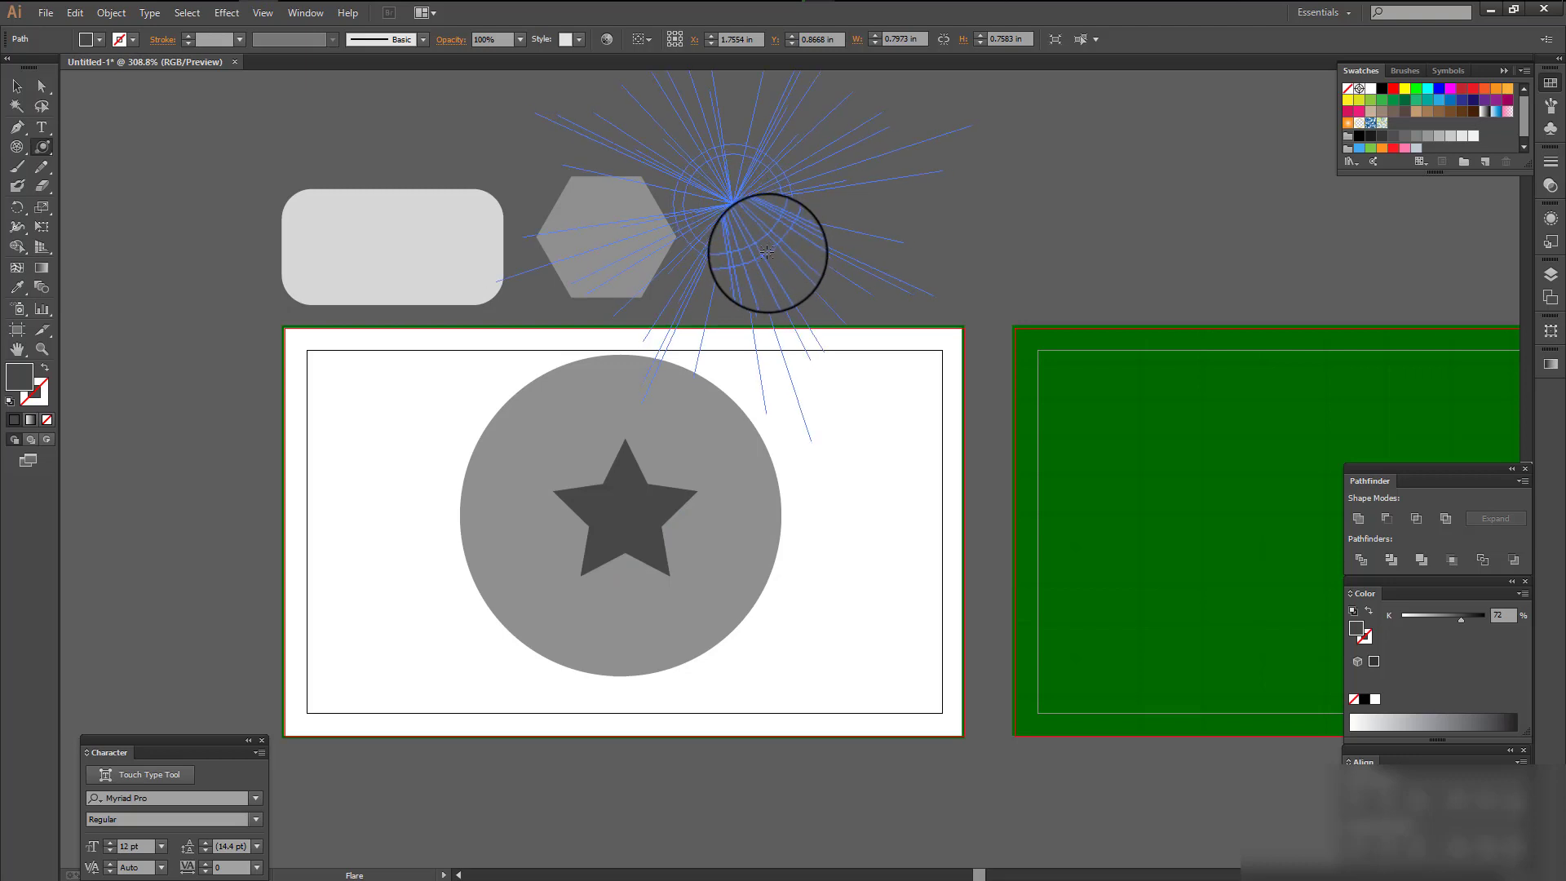
{"action": "left_click", "coordinate": [770, 253]}
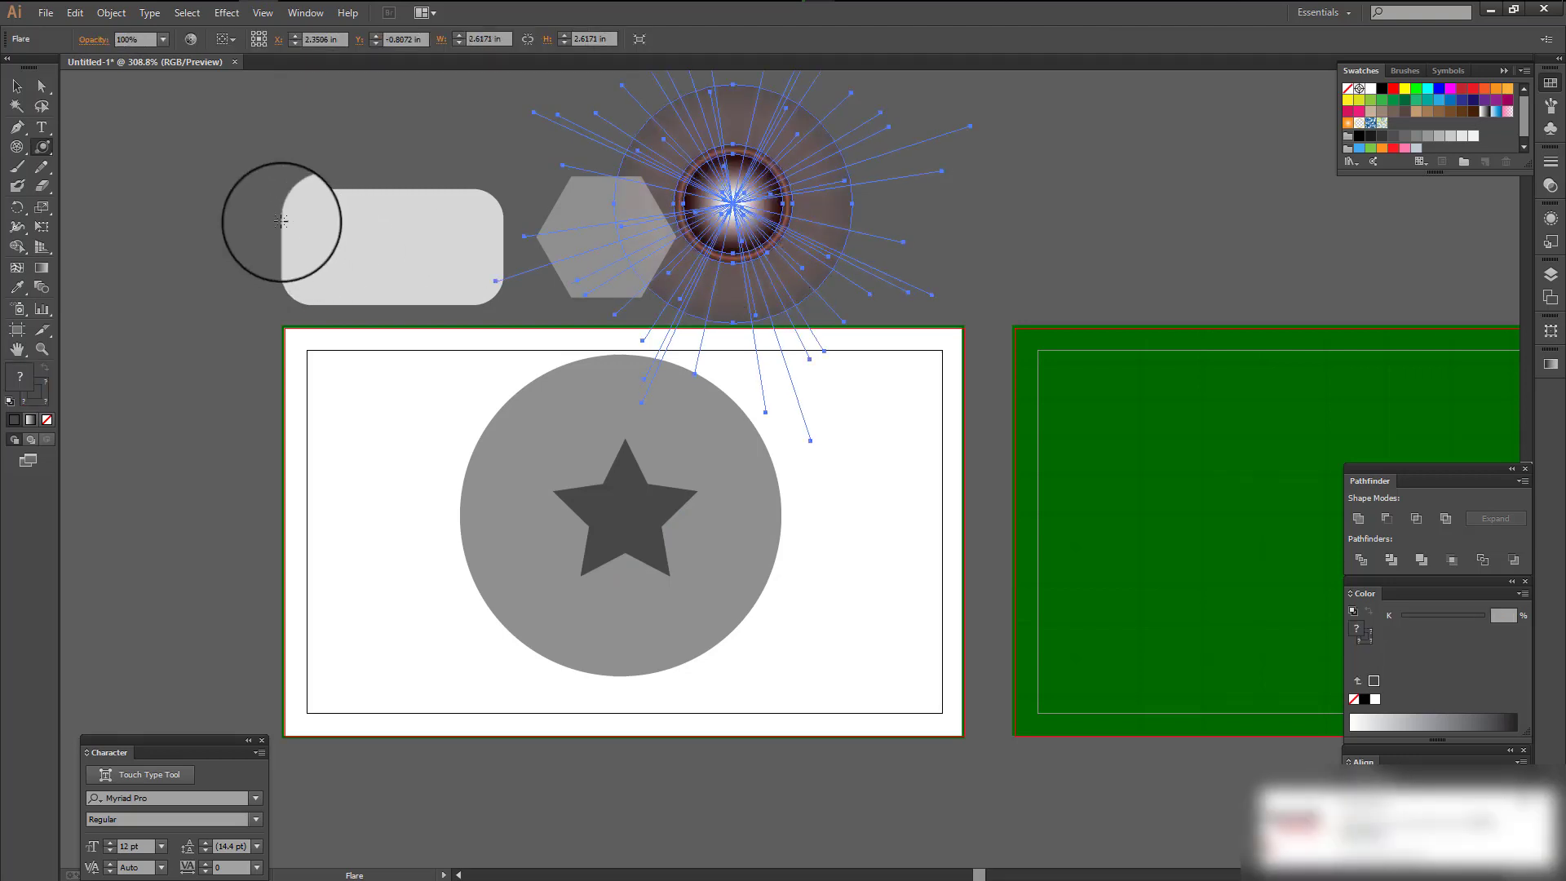
- Drag the lens flare off the white artboard onto the green artboard
{"action": "left_click", "coordinate": [44, 150]}
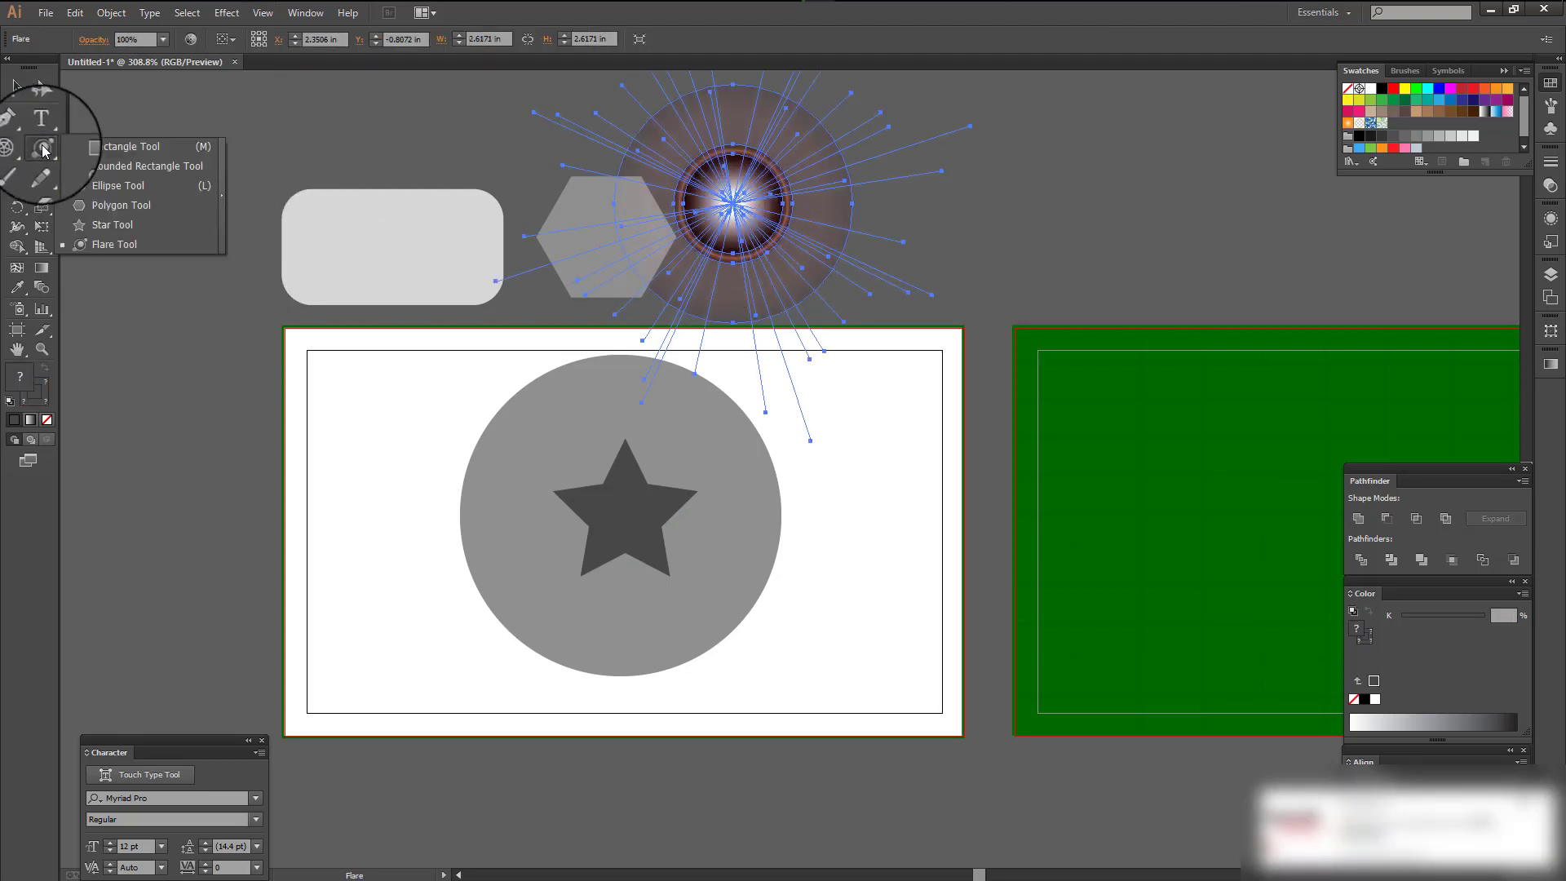
{"action": "left_click", "coordinate": [142, 246]}
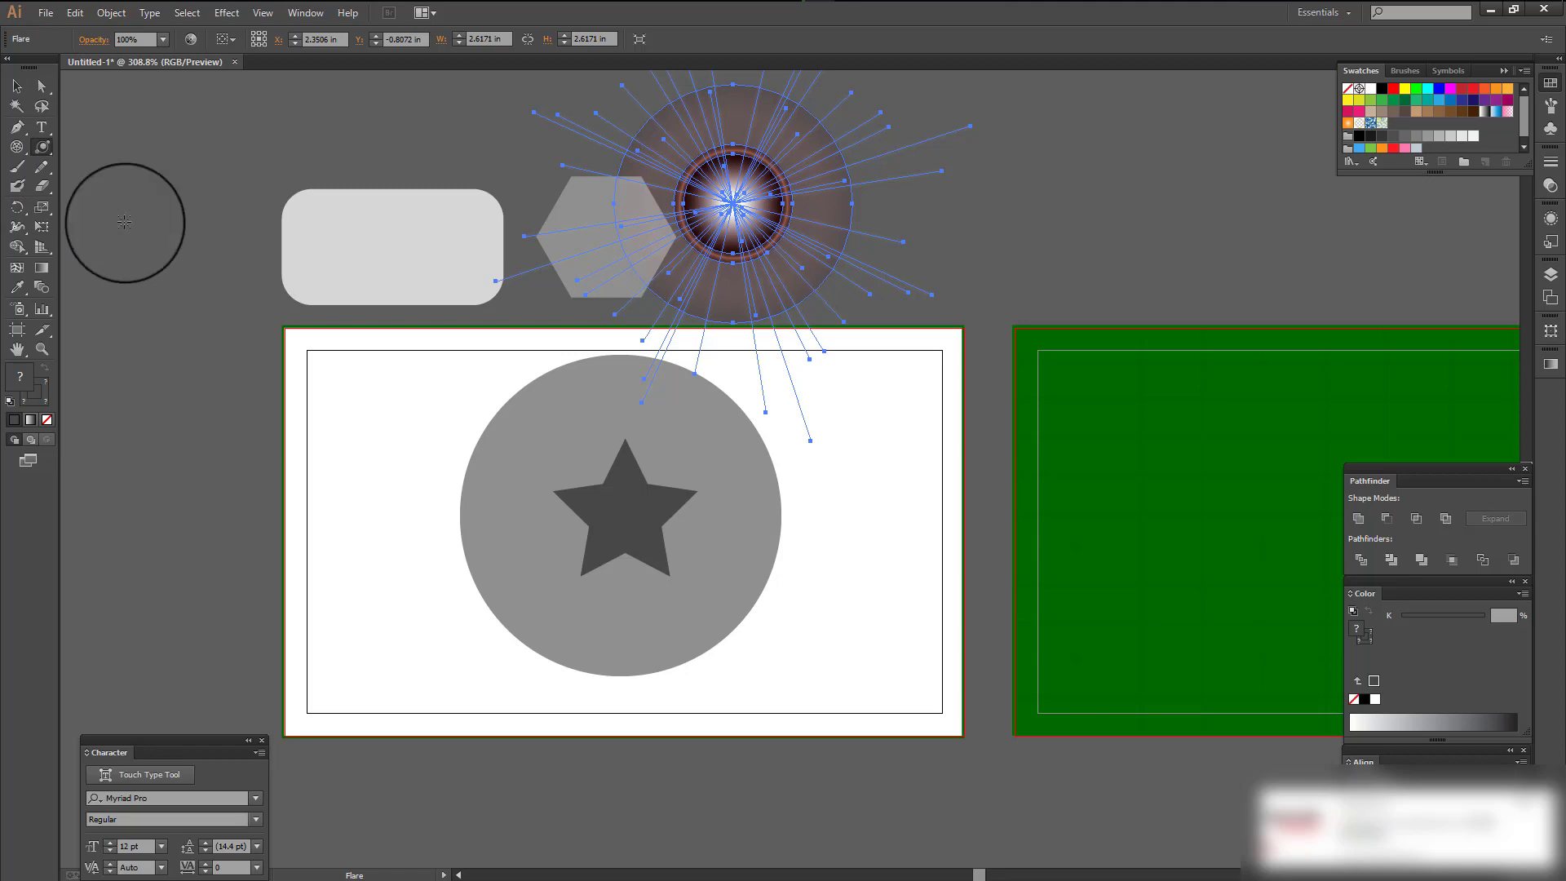
{"action": "left_click", "coordinate": [16, 86]}
{"action": "left_click", "coordinate": [271, 153]}
{"action": "mouse_move", "coordinate": [733, 209]}
{"action": "left_mouse_down"}
{"action": "mouse_move", "coordinate": [674, 541]}
{"action": "mouse_move", "coordinate": [987, 566]}
{"action": "left_mouse_up"}
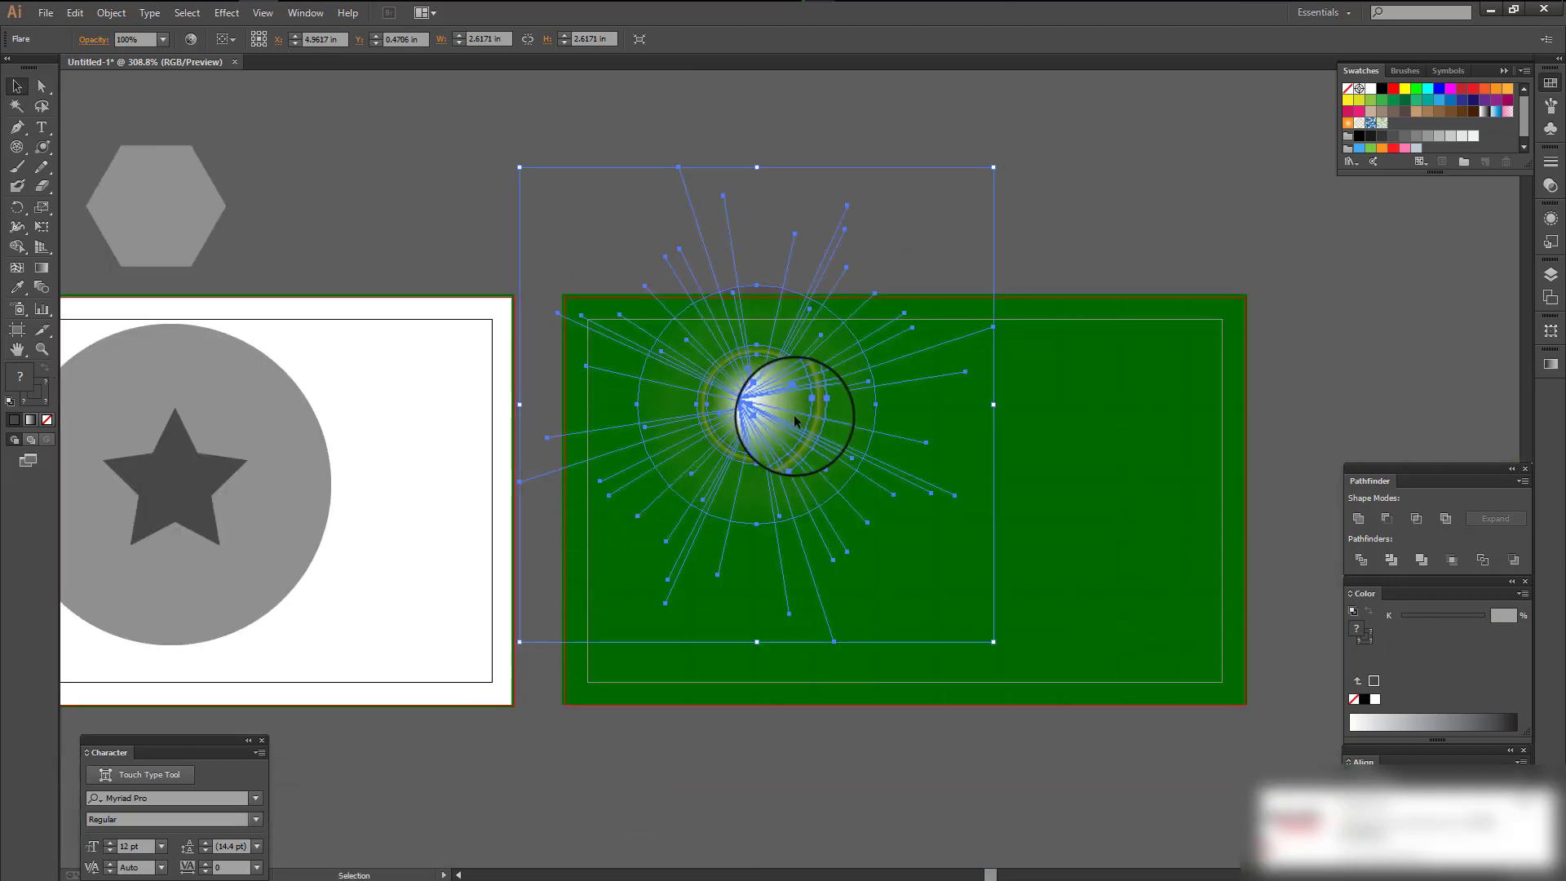
{"action": "left_click_drag", "start_coordinate": [987, 562], "coordinate": [930, 477]}
{"action": "left_click", "coordinate": [797, 163]}
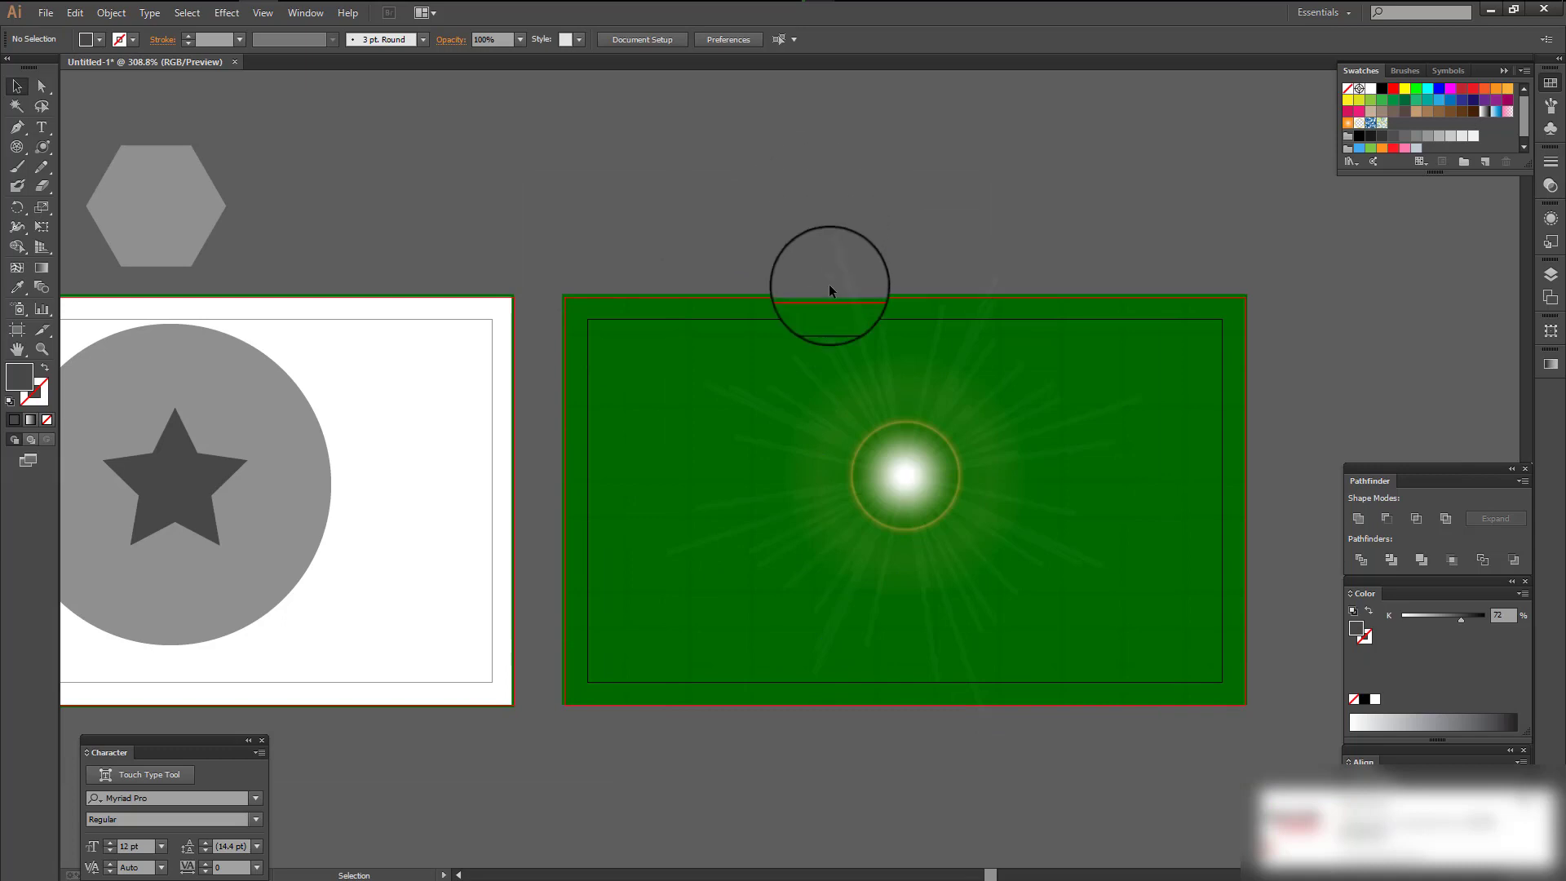
- Shrink the lens flare slightly by its corner handle and deselect it
{"action": "left_click", "coordinate": [934, 484]}
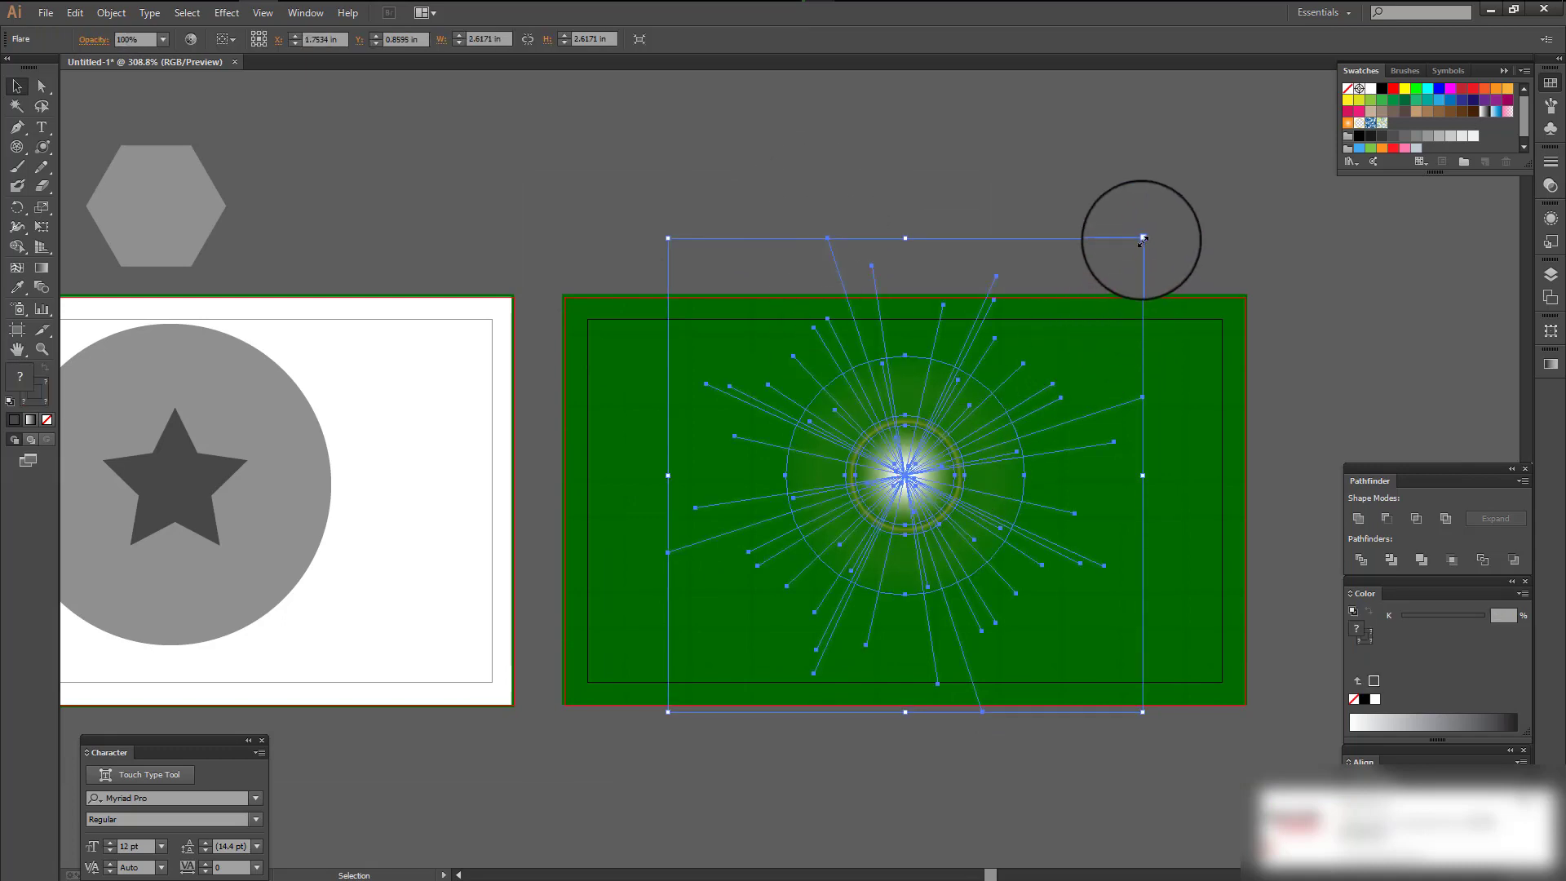
{"action": "left_click_drag", "start_coordinate": [1142, 239], "coordinate": [1097, 290]}
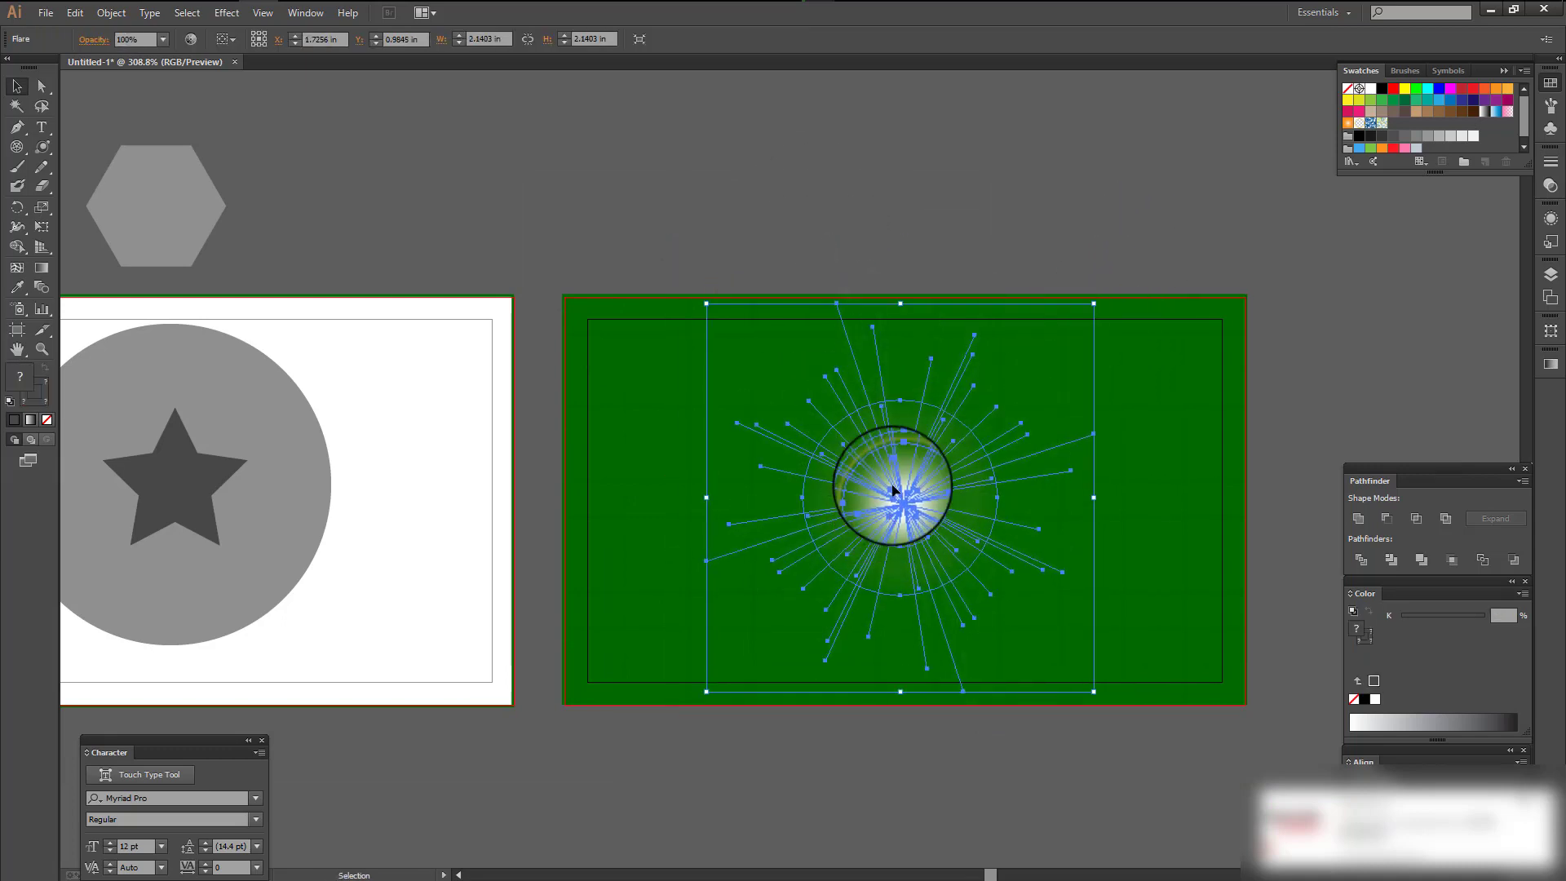
{"action": "left_click_drag", "start_coordinate": [881, 272], "coordinate": [1018, 255]}
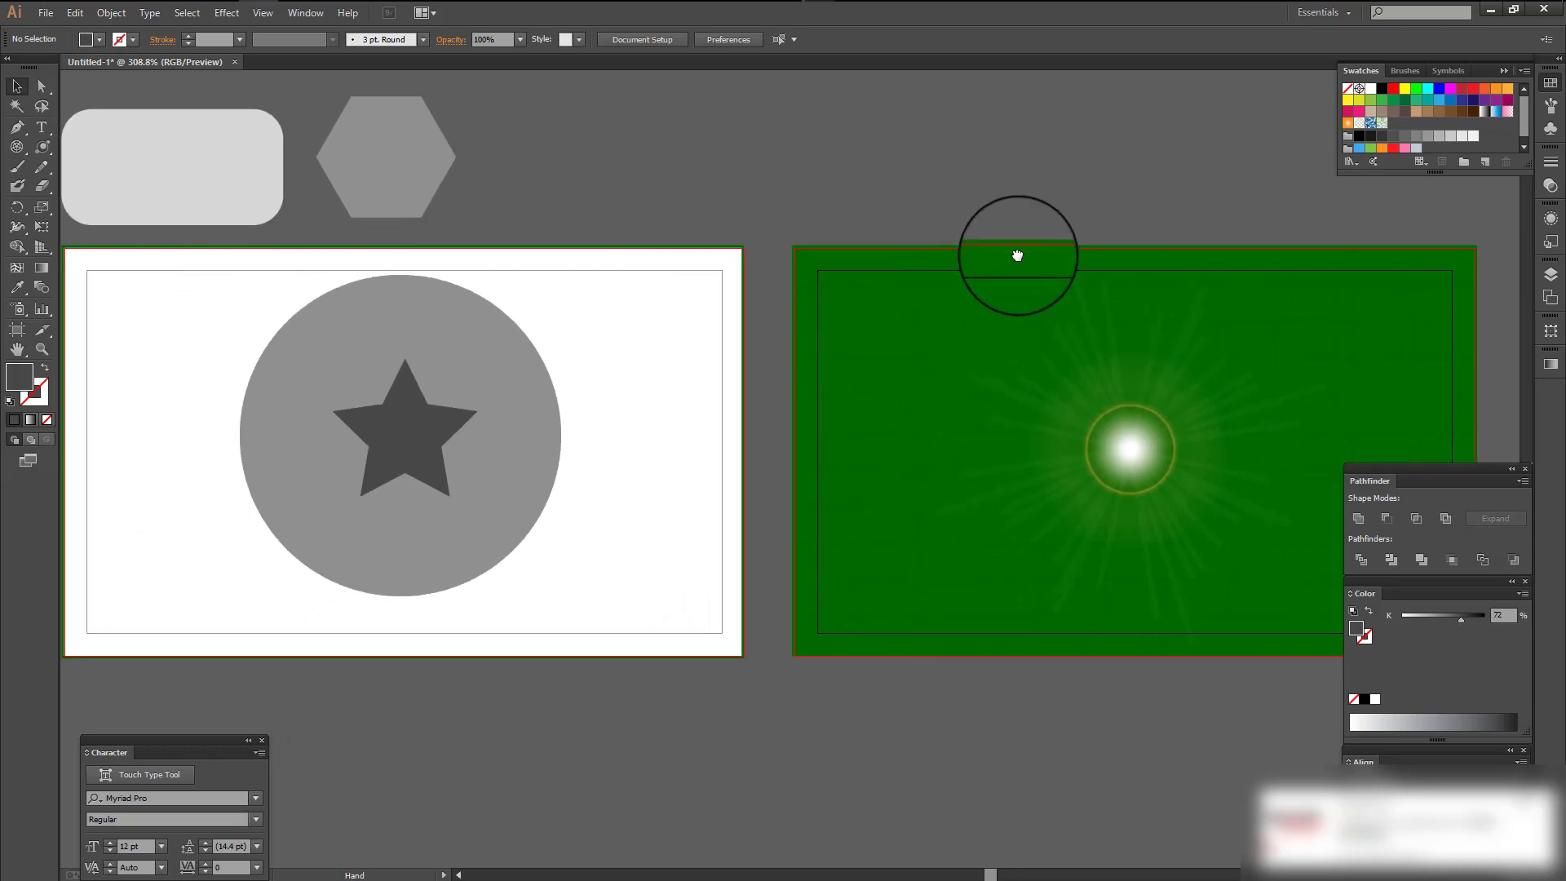
{"action": "mouse_move", "coordinate": [996, 349]}
{"action": "left_mouse_down"}
{"action": "mouse_move", "coordinate": [1081, 318]}
{"action": "mouse_move", "coordinate": [1210, 421]}
{"action": "left_mouse_up"}
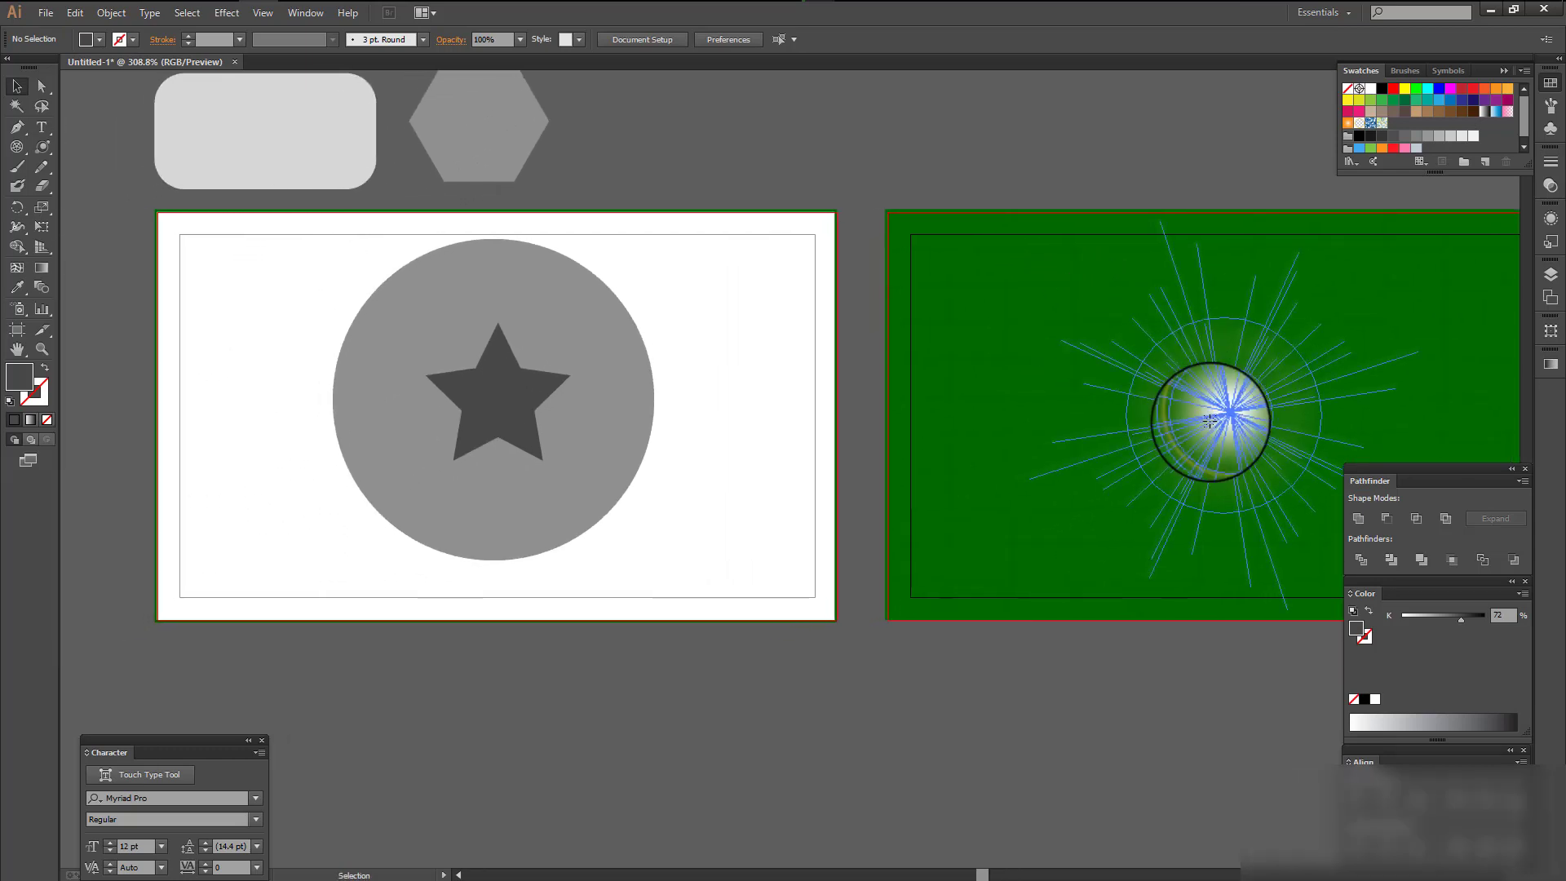
{"action": "right_click", "coordinate": [1211, 421]}
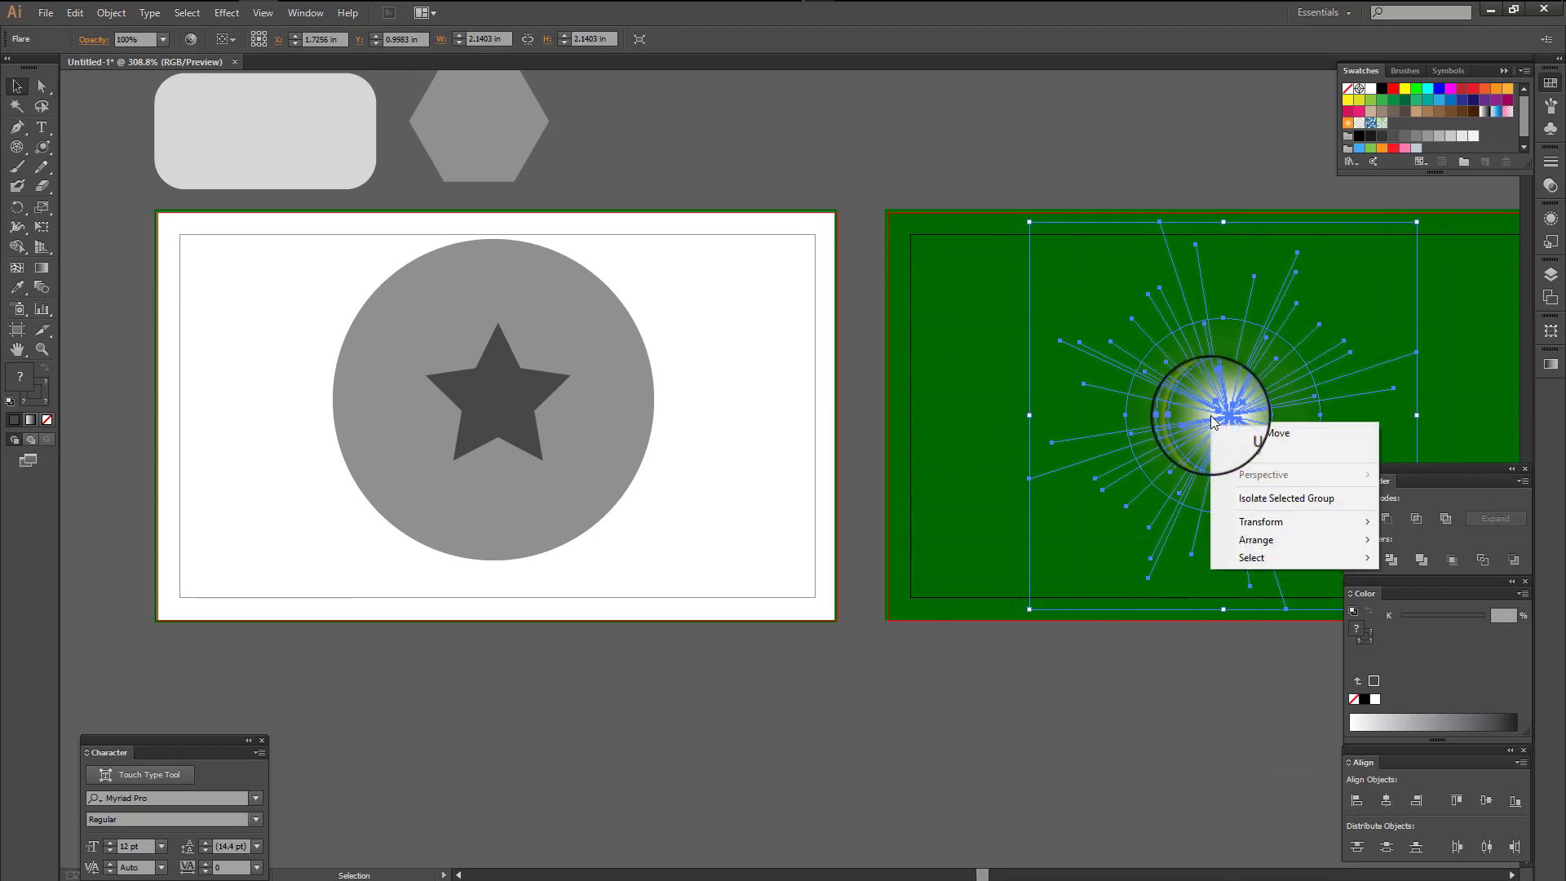
{"action": "left_click_drag", "start_coordinate": [1213, 421], "coordinate": [1184, 414]}
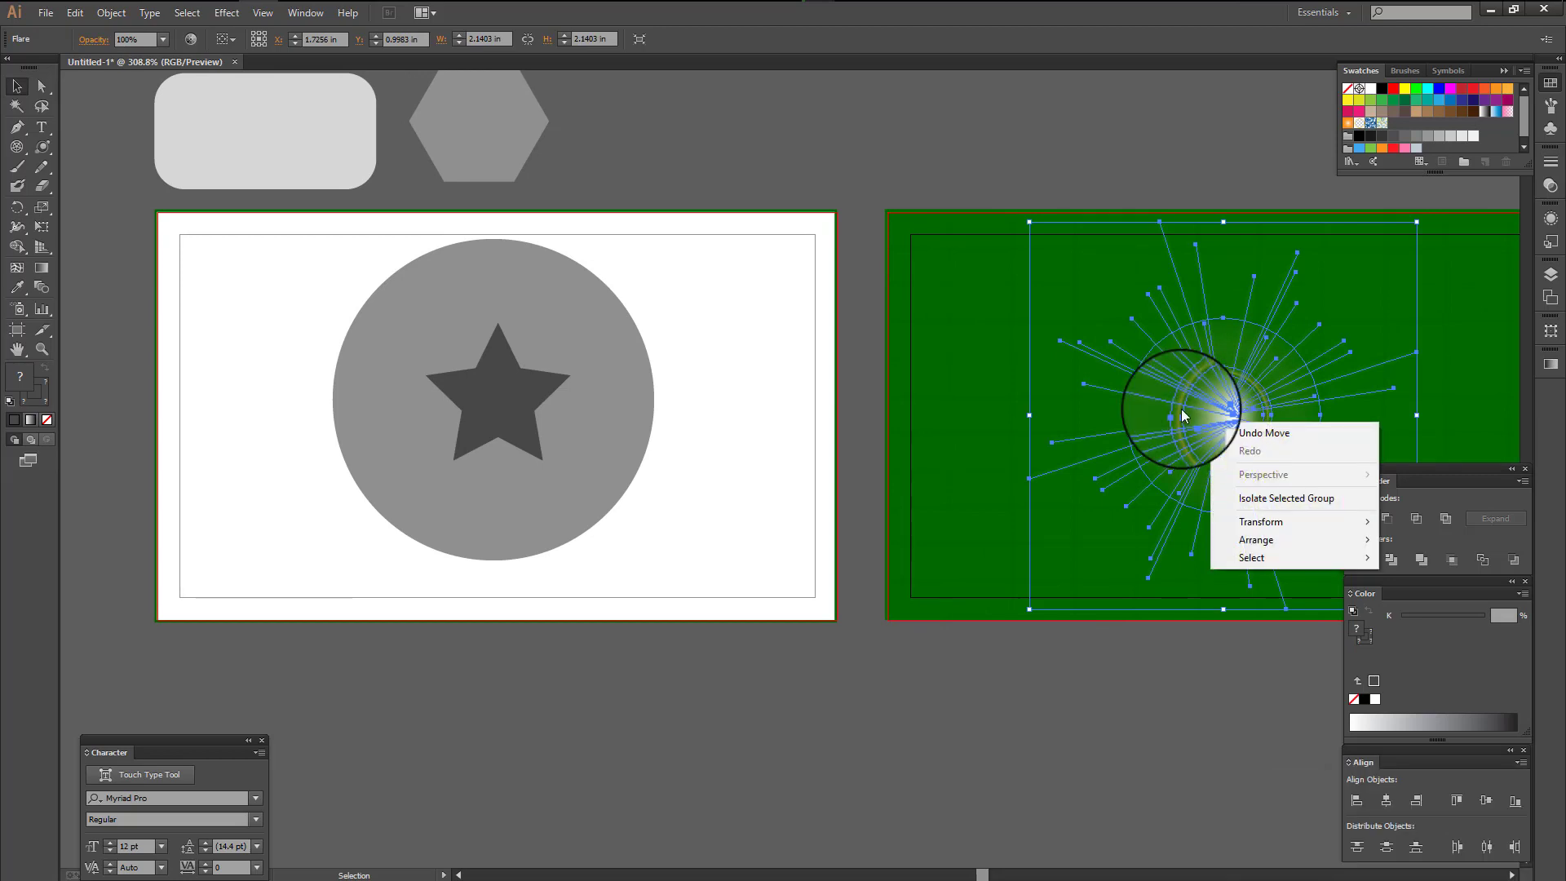
{"action": "left_click", "coordinate": [879, 359]}
- Paint a wavy dark grey brush stroke below the white artboard and a loop across the circle
{"action": "left_click_drag", "start_coordinate": [615, 437], "coordinate": [721, 326]}
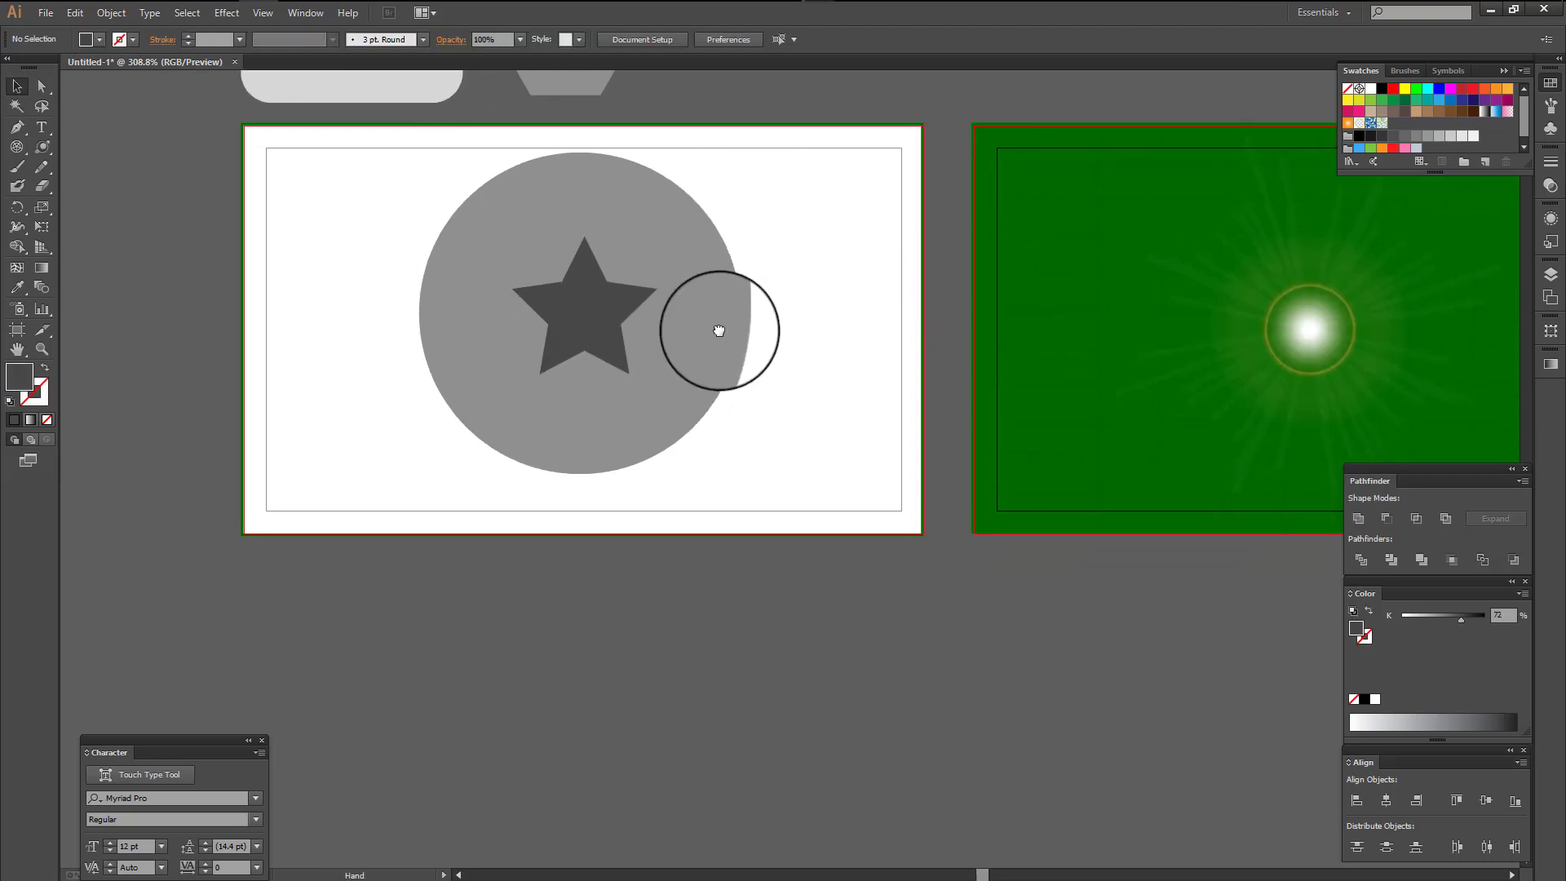
{"action": "scroll", "coordinate": [428, 344], "scroll_direction": "up", "scroll_amount": 2}
{"action": "scroll", "coordinate": [418, 340], "scroll_direction": "up", "scroll_amount": 1}
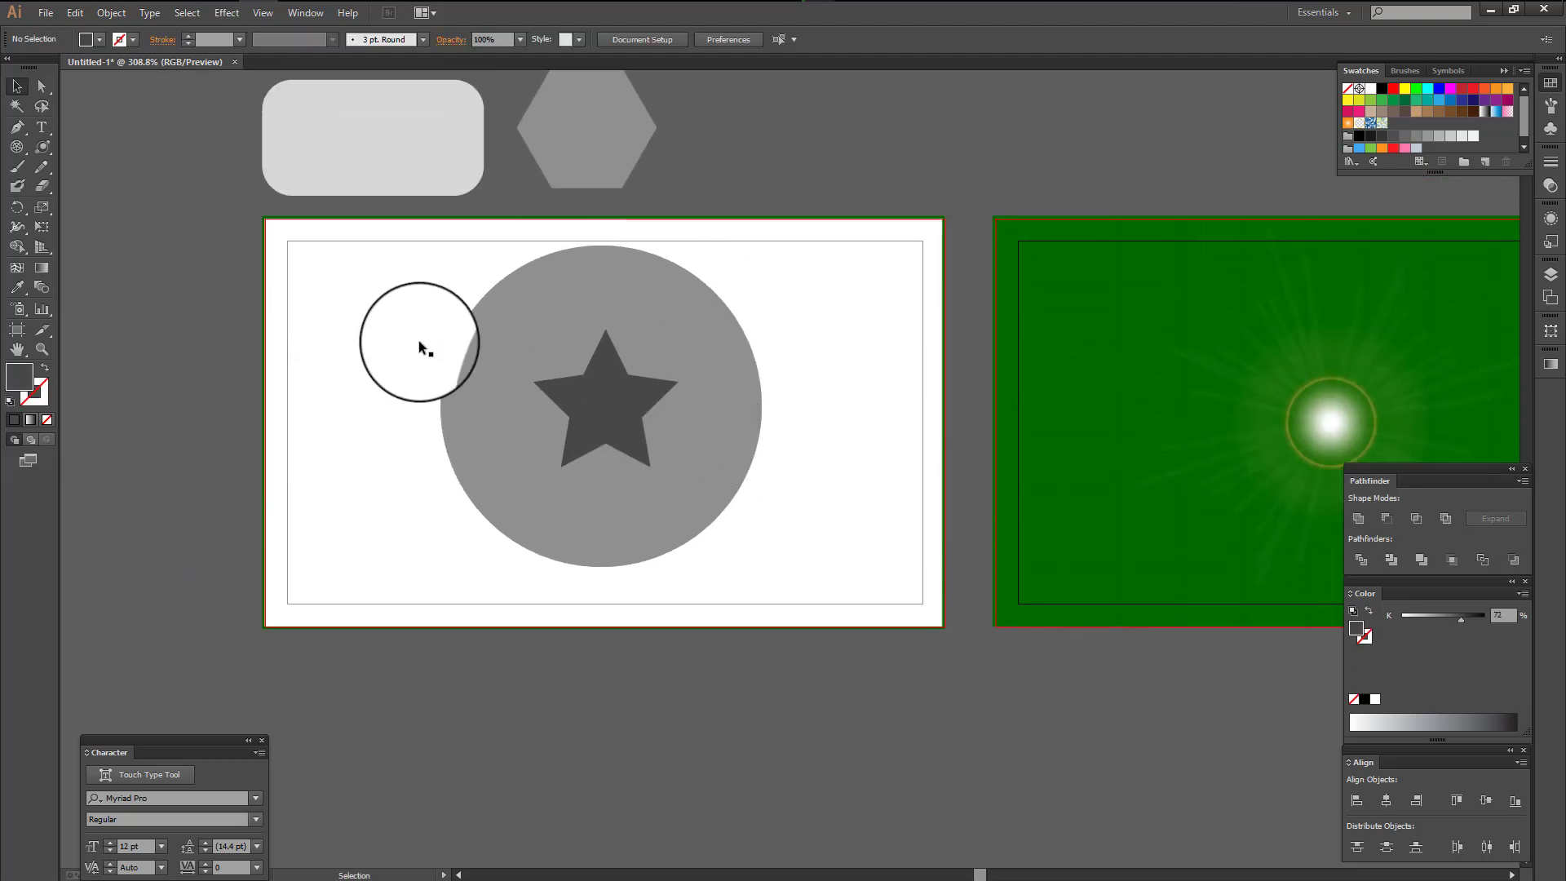
{"action": "scroll", "coordinate": [419, 340], "scroll_direction": "up", "scroll_amount": 2}
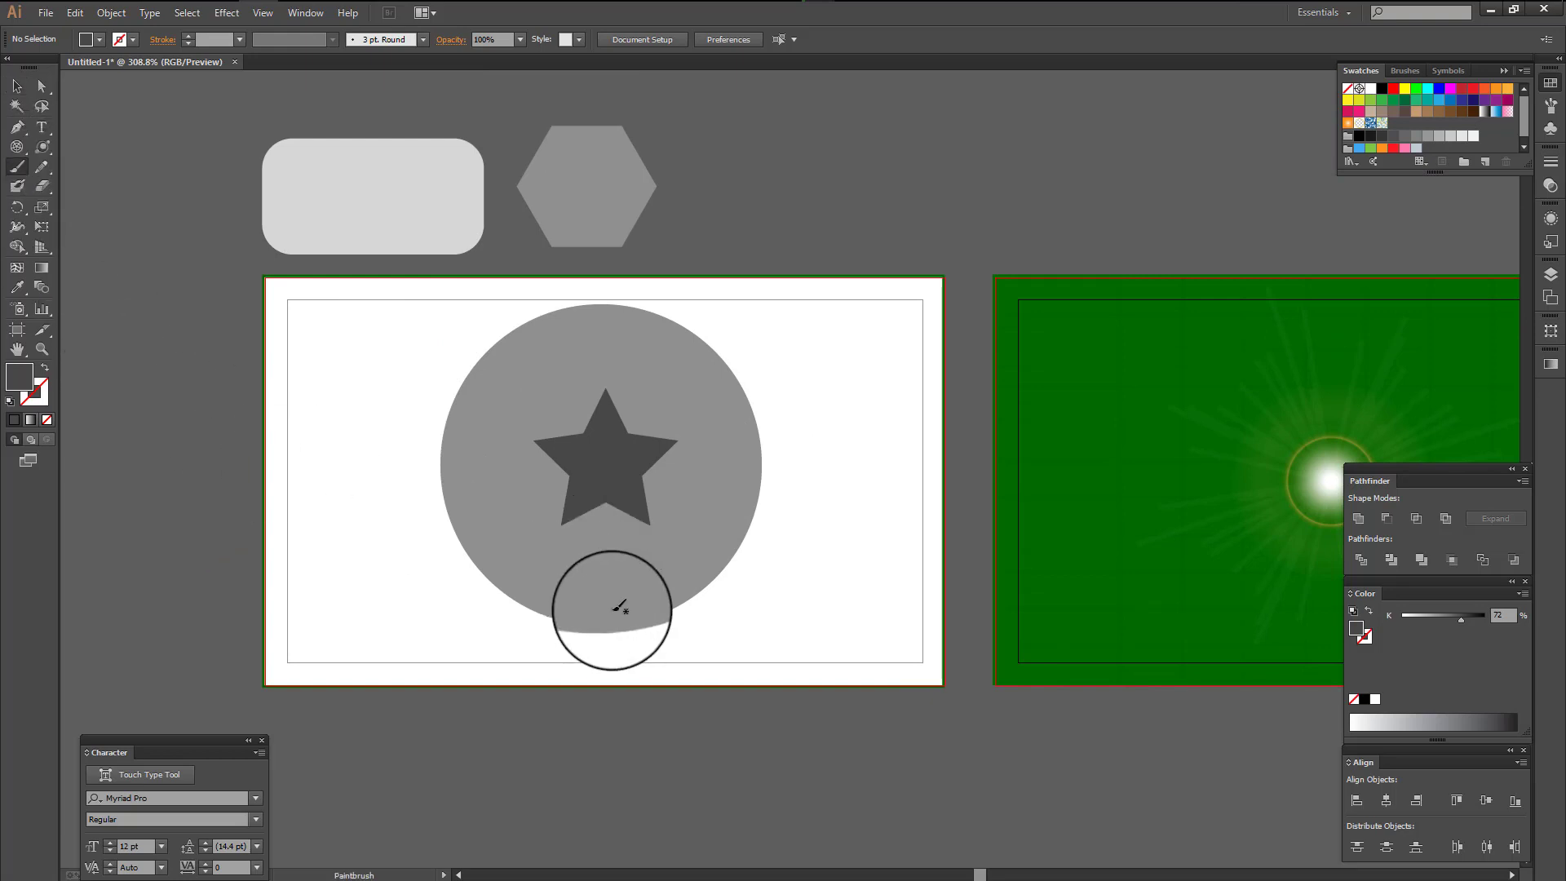
{"action": "scroll", "coordinate": [560, 574], "scroll_direction": "down", "scroll_amount": 2}
{"action": "scroll", "coordinate": [560, 575], "scroll_direction": "down", "scroll_amount": 4}
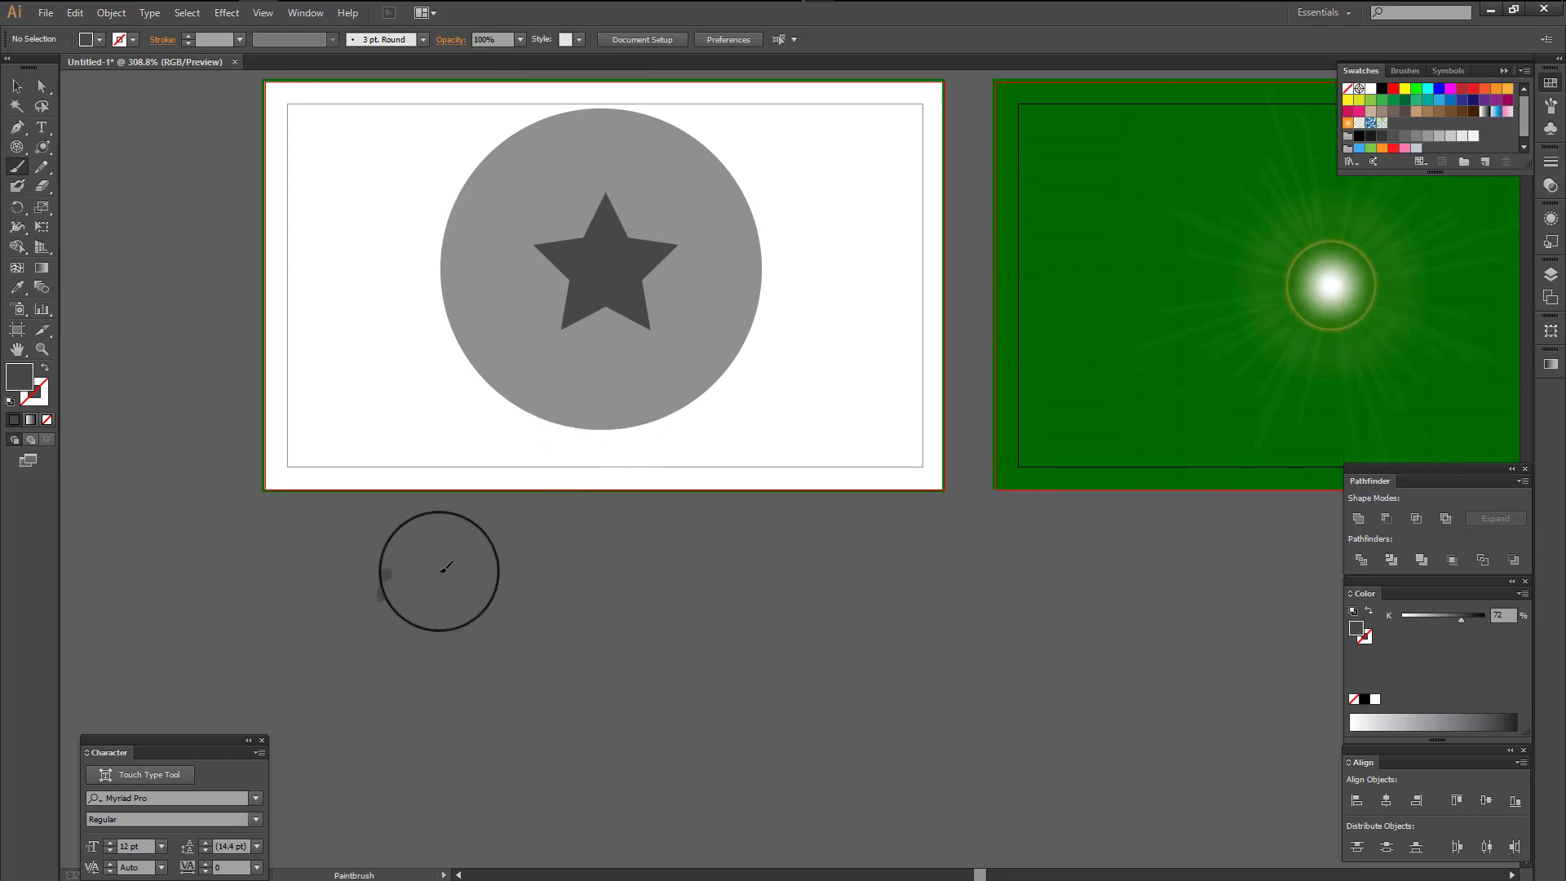
{"action": "left_click_drag", "start_coordinate": [380, 598], "coordinate": [1015, 573]}
{"action": "scroll", "coordinate": [517, 489], "scroll_direction": "up", "scroll_amount": 3}
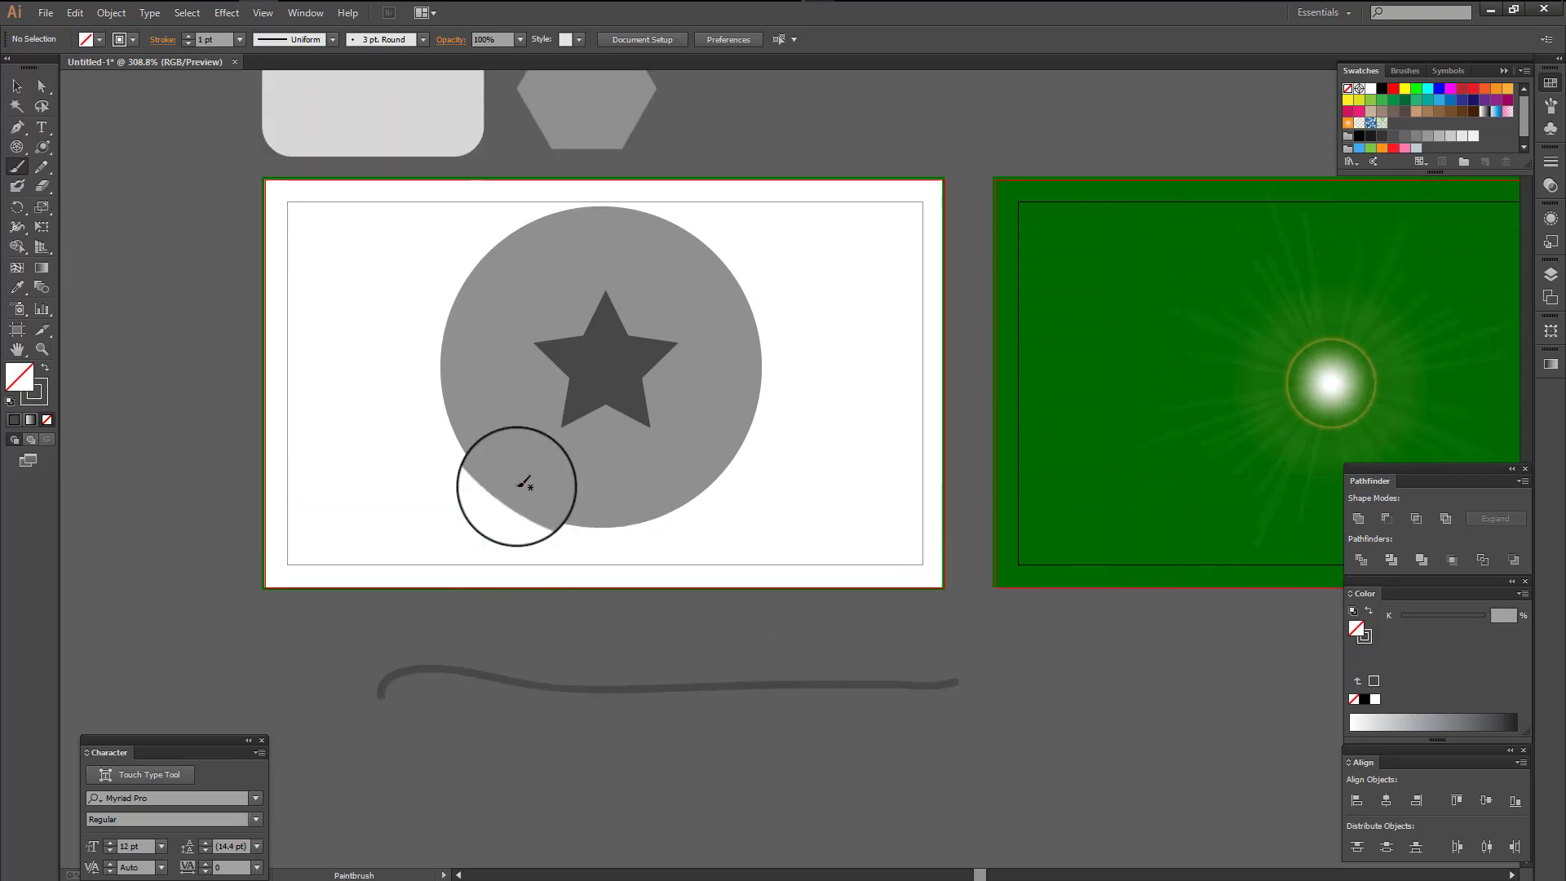
{"action": "scroll", "coordinate": [392, 419], "scroll_direction": "up", "scroll_amount": 2}
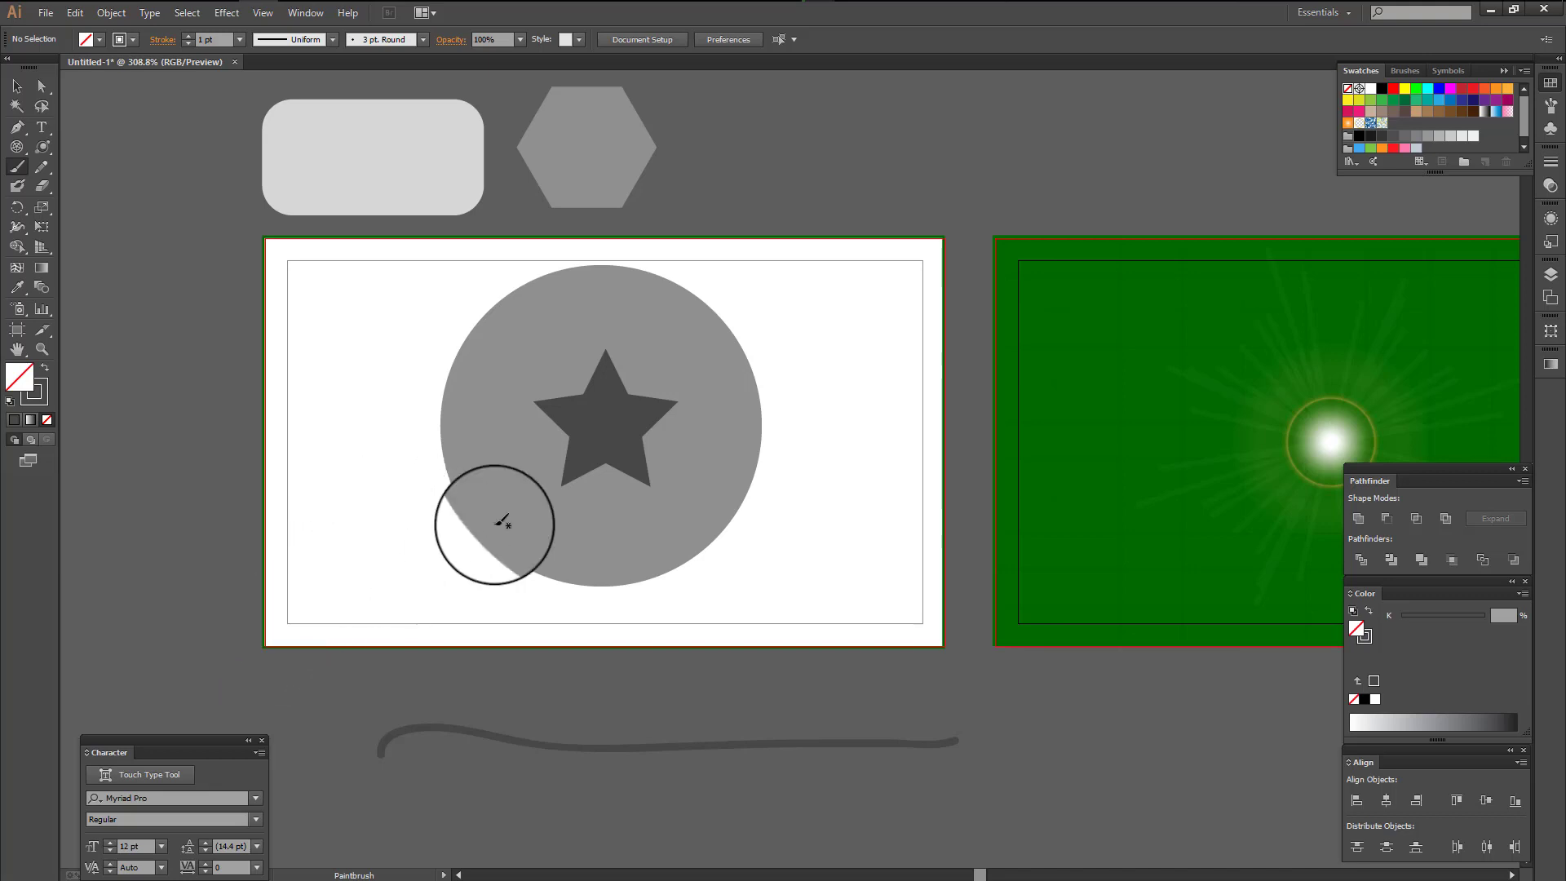
{"action": "mouse_move", "coordinate": [448, 549]}
{"action": "left_mouse_down"}
{"action": "mouse_move", "coordinate": [905, 509]}
{"action": "mouse_move", "coordinate": [471, 557]}
{"action": "left_mouse_up"}
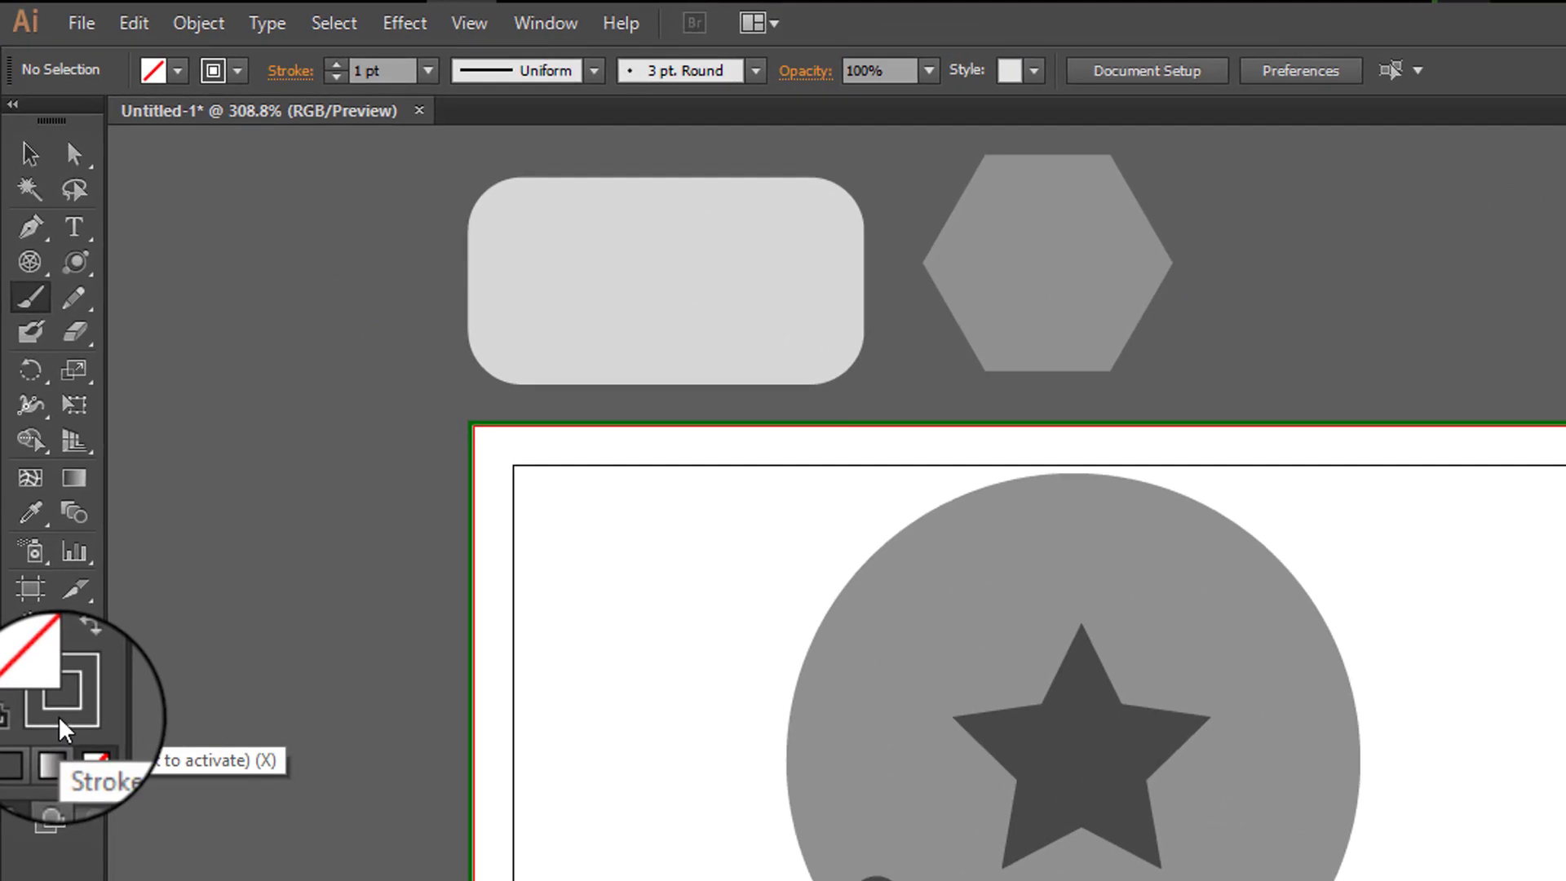
- Apply Width Profile 5 to the stroke and paint a thick tapered curve across the white artboard
{"action": "left_click", "coordinate": [65, 729]}
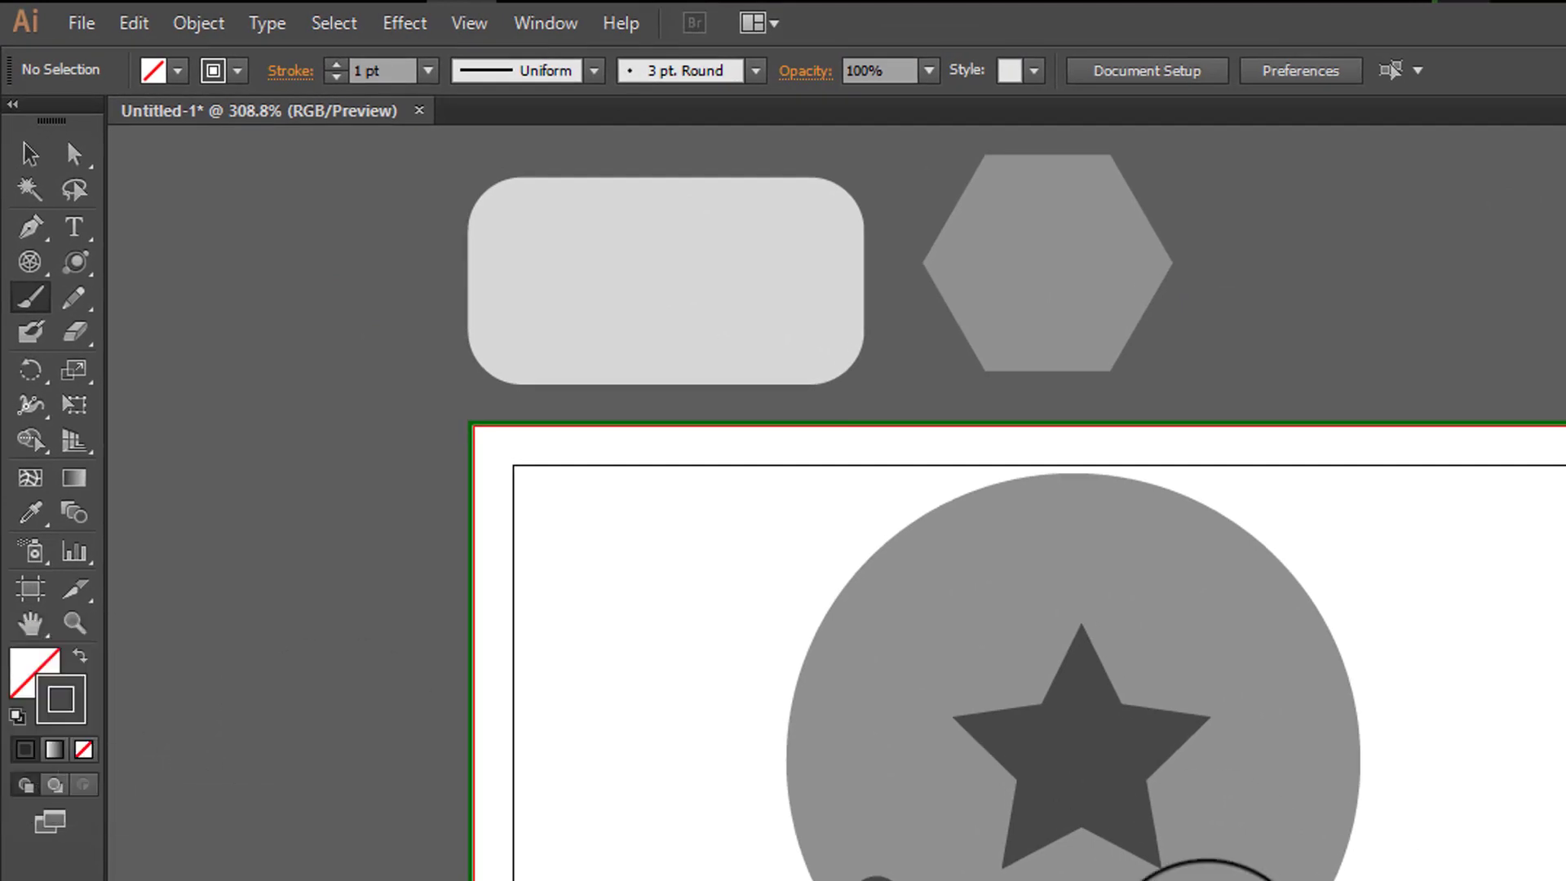
{"action": "left_click", "coordinate": [594, 72]}
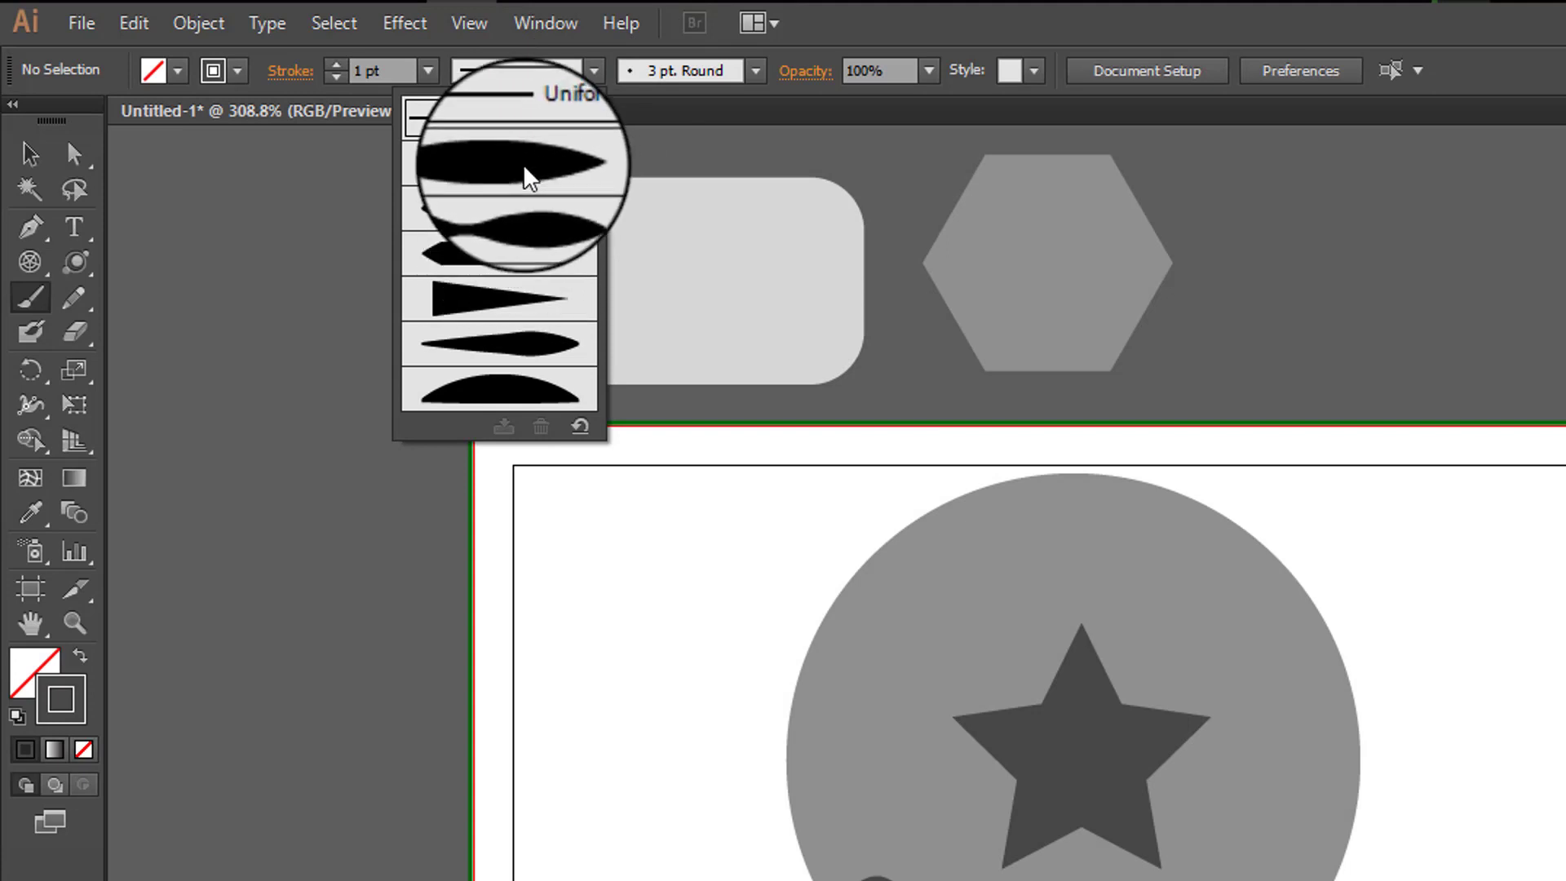
{"action": "left_click", "coordinate": [532, 356]}
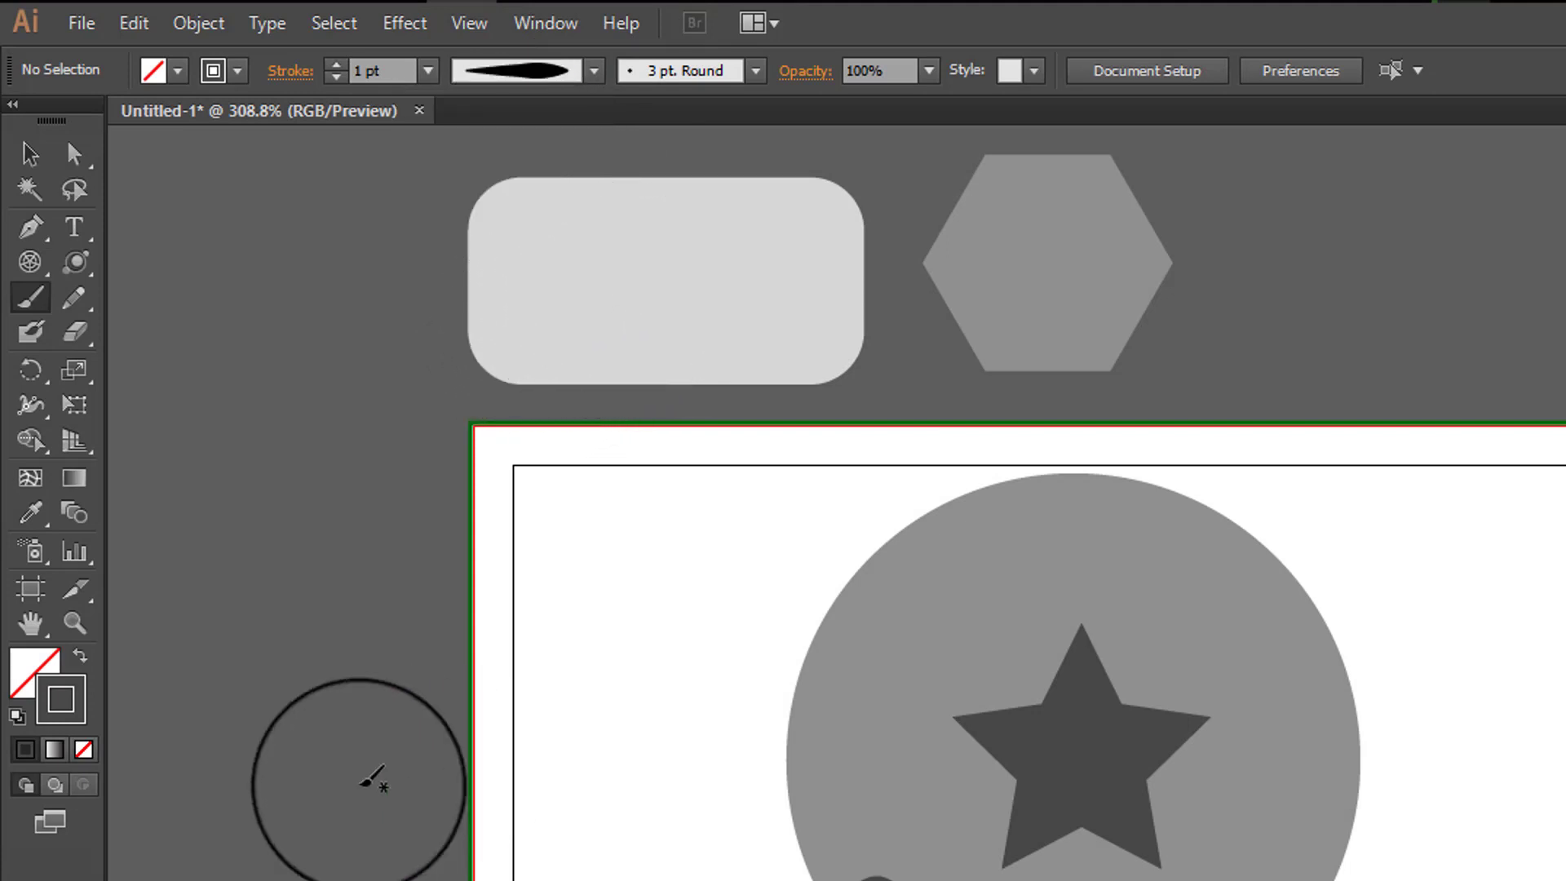
{"action": "mouse_move", "coordinate": [226, 878]}
{"action": "left_mouse_down"}
{"action": "mouse_move", "coordinate": [805, 628]}
{"action": "mouse_move", "coordinate": [788, 642]}
{"action": "left_mouse_up"}
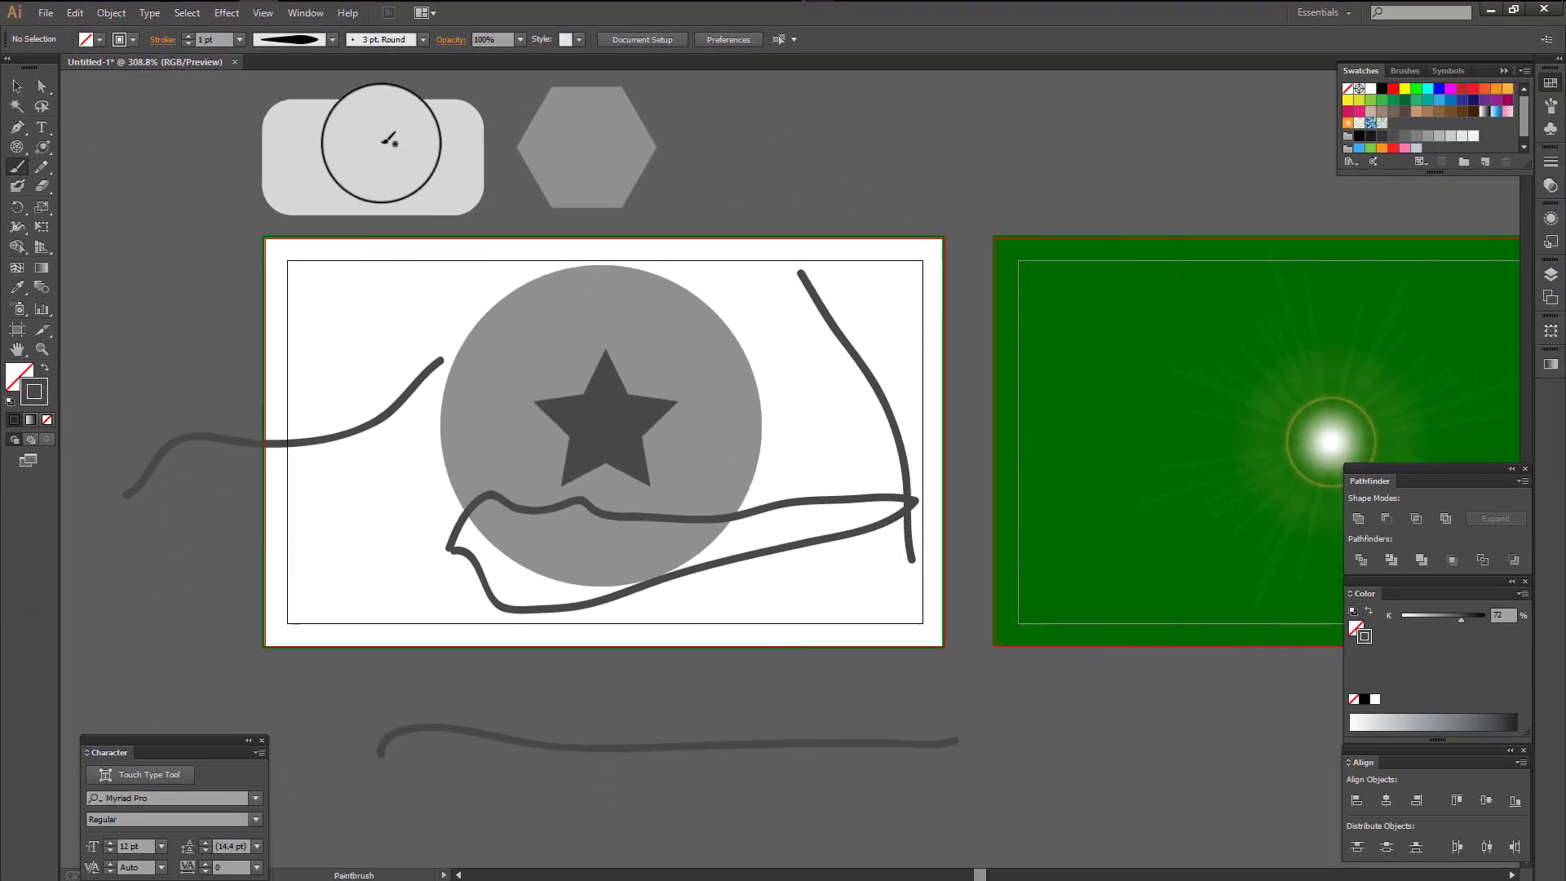
- Choose a rough charcoal-style brush and paint three thin streaky strokes on the artboard
{"action": "left_click", "coordinate": [424, 40]}
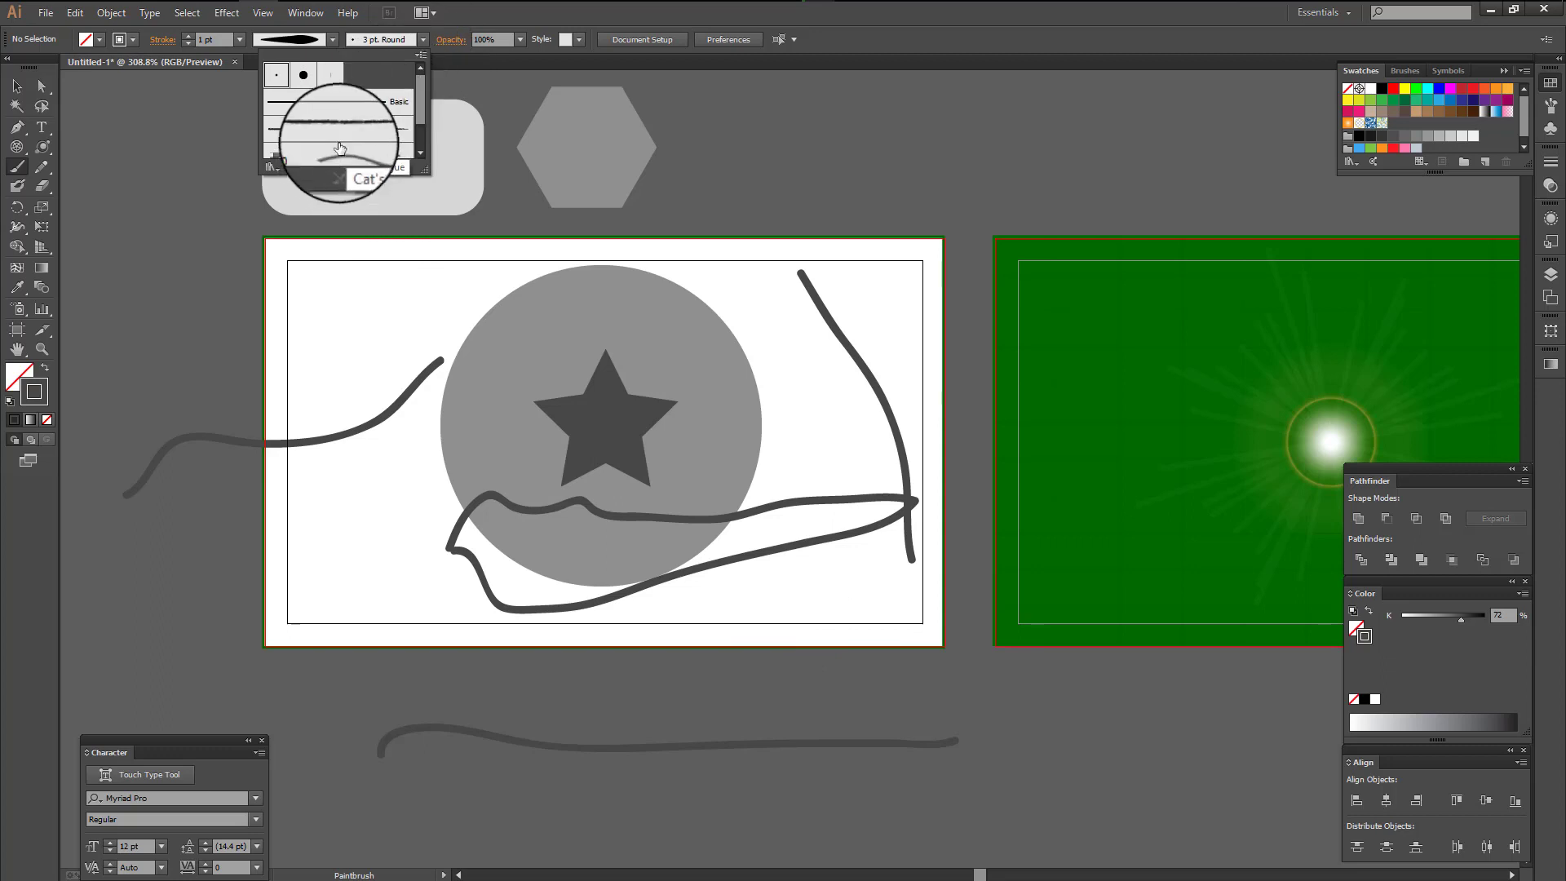
{"action": "scroll", "coordinate": [349, 128], "scroll_direction": "down", "scroll_amount": 2}
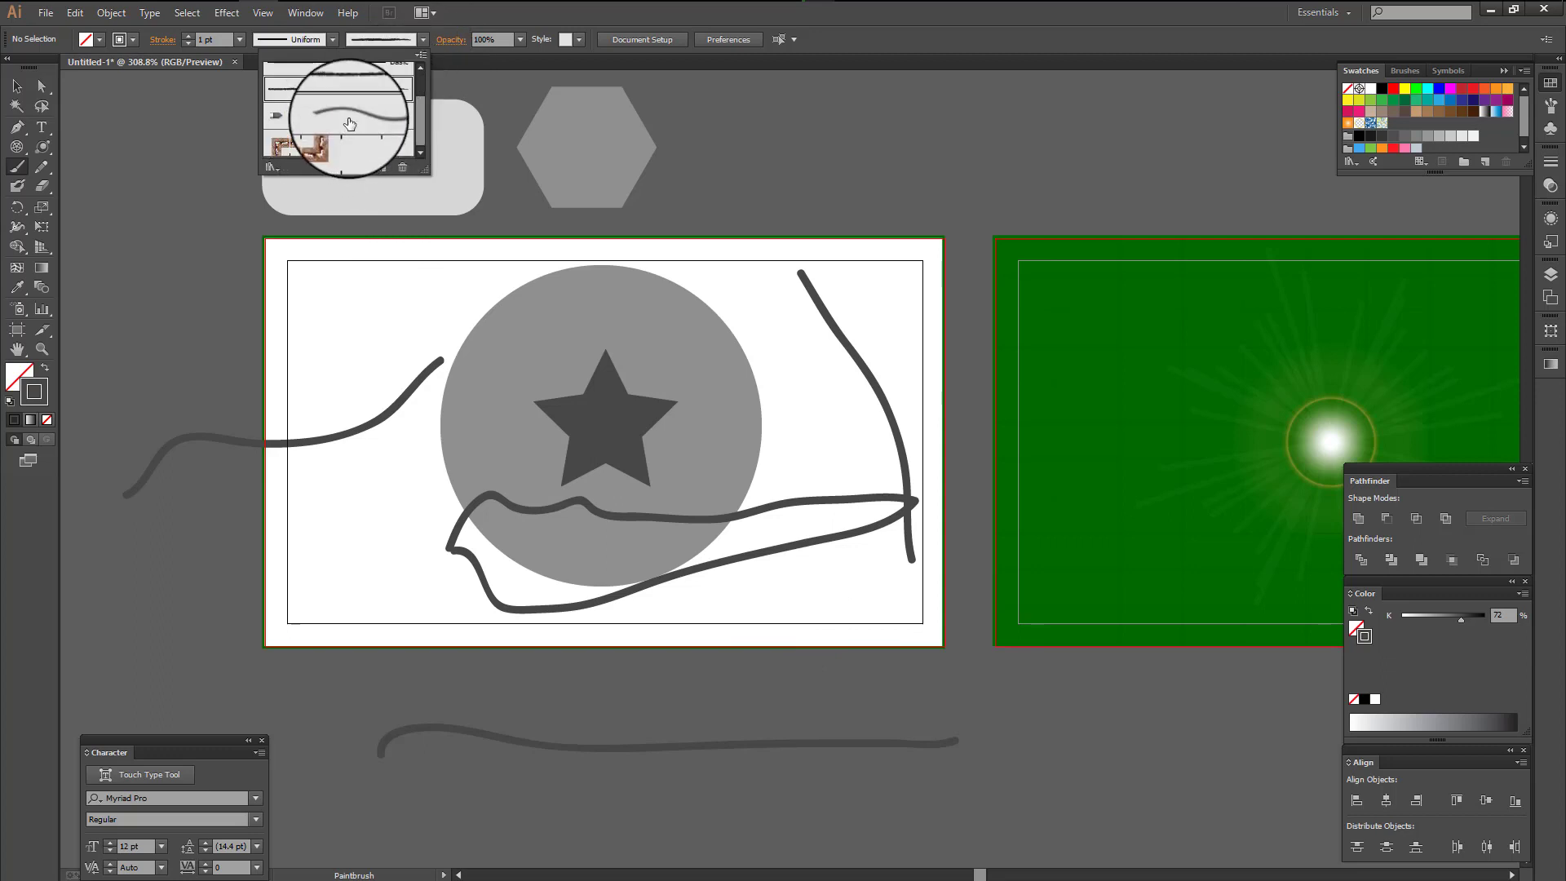
{"action": "left_click", "coordinate": [332, 261]}
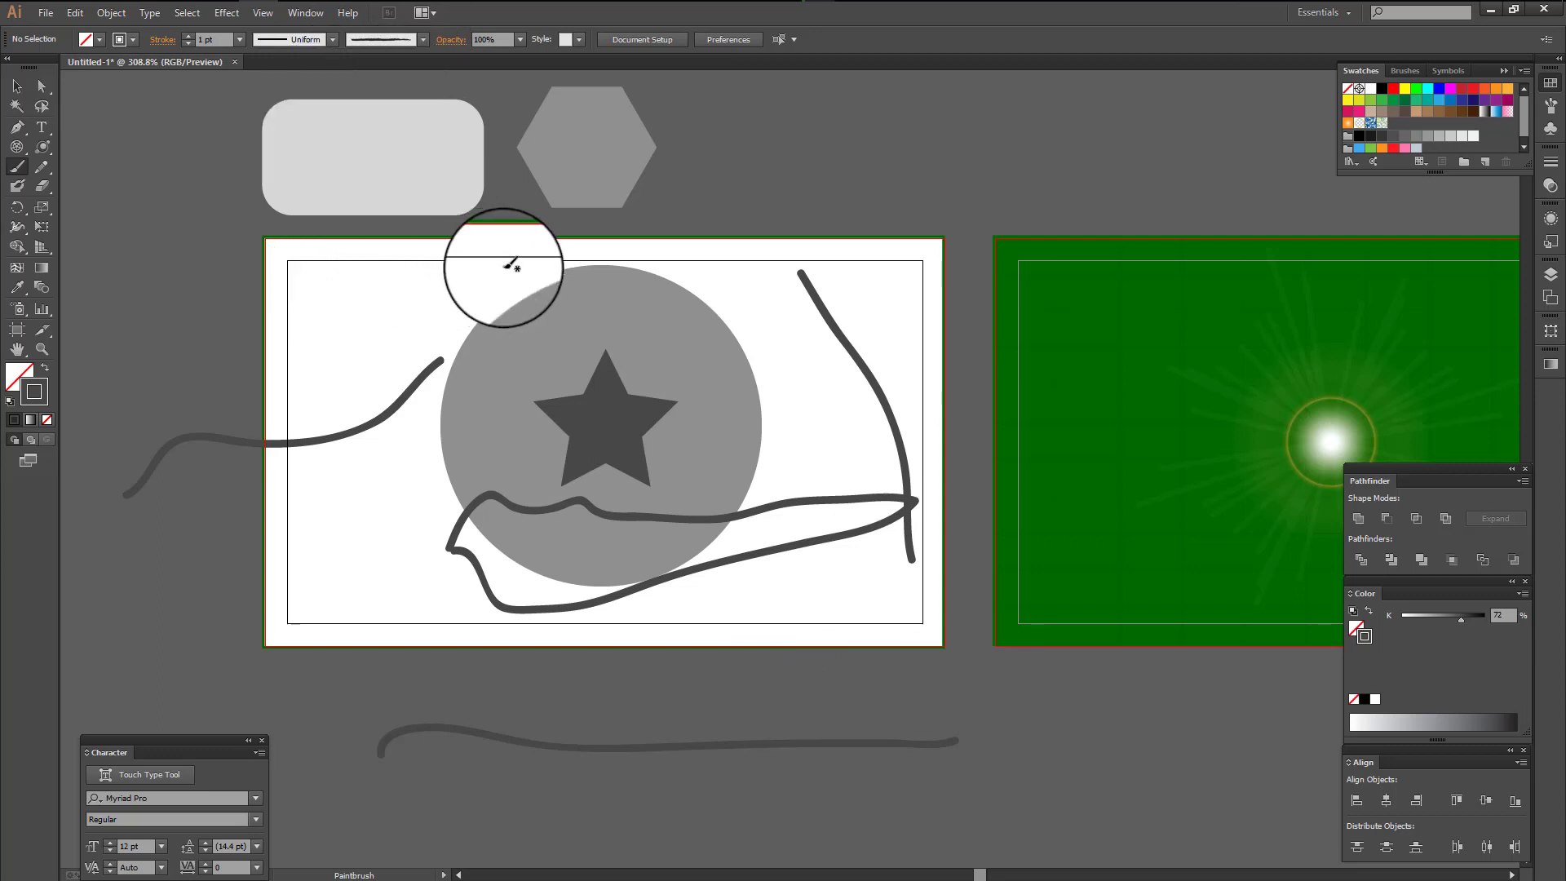
{"action": "mouse_move", "coordinate": [560, 257]}
{"action": "left_mouse_down"}
{"action": "mouse_move", "coordinate": [343, 335]}
{"action": "mouse_move", "coordinate": [589, 350]}
{"action": "left_mouse_up"}
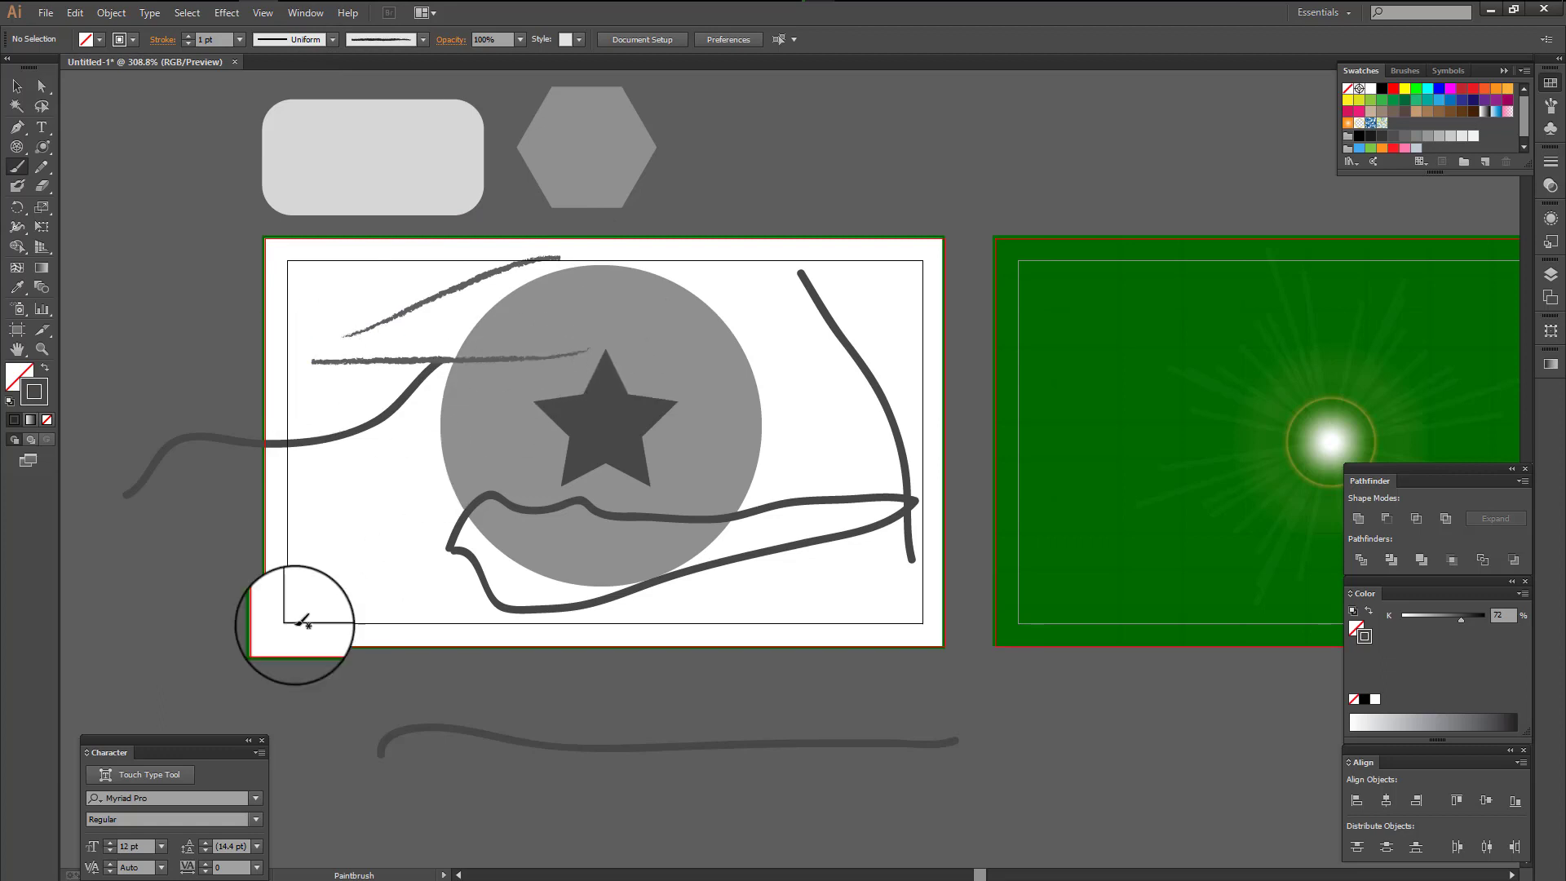
{"action": "left_click_drag", "start_coordinate": [272, 619], "coordinate": [571, 590]}
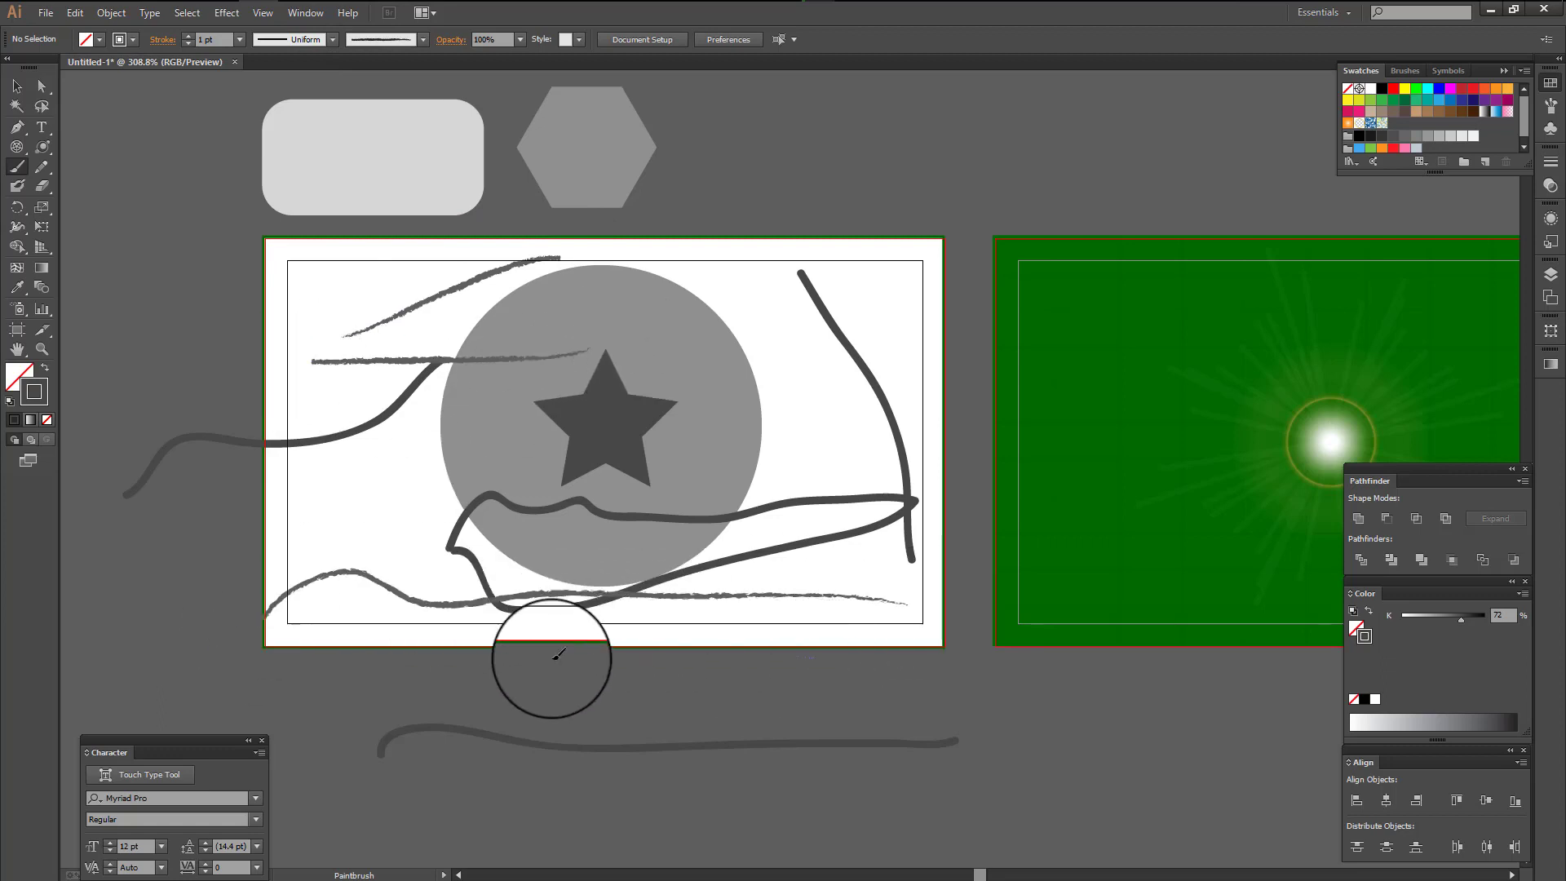